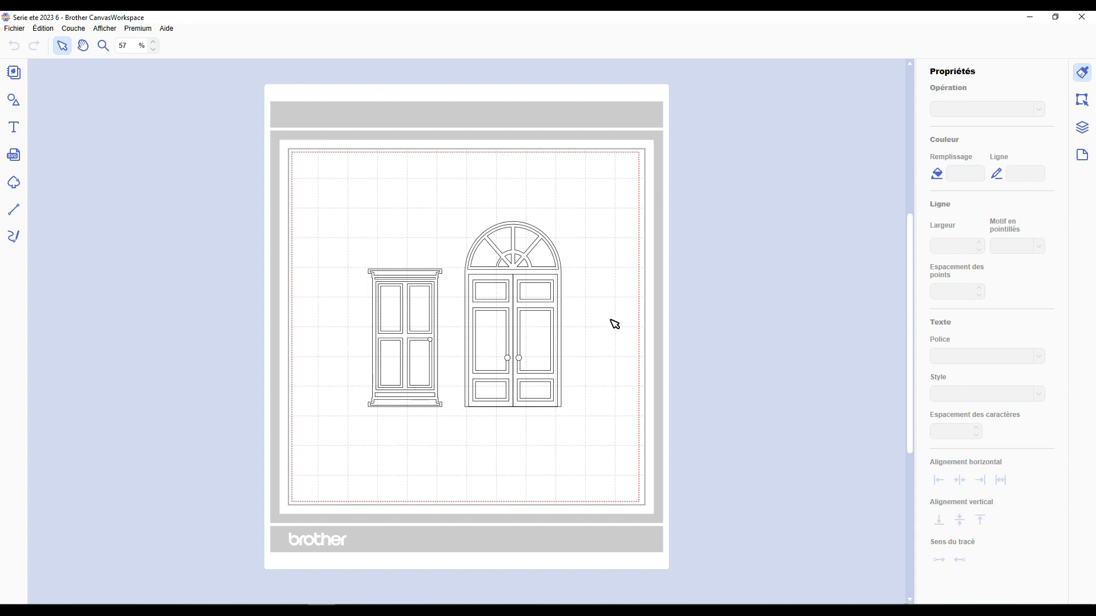
Move the window and arched door designs together toward the upper right of the mat, and hide the arched door group
{"action": "key", "text": "ctrl+a"}
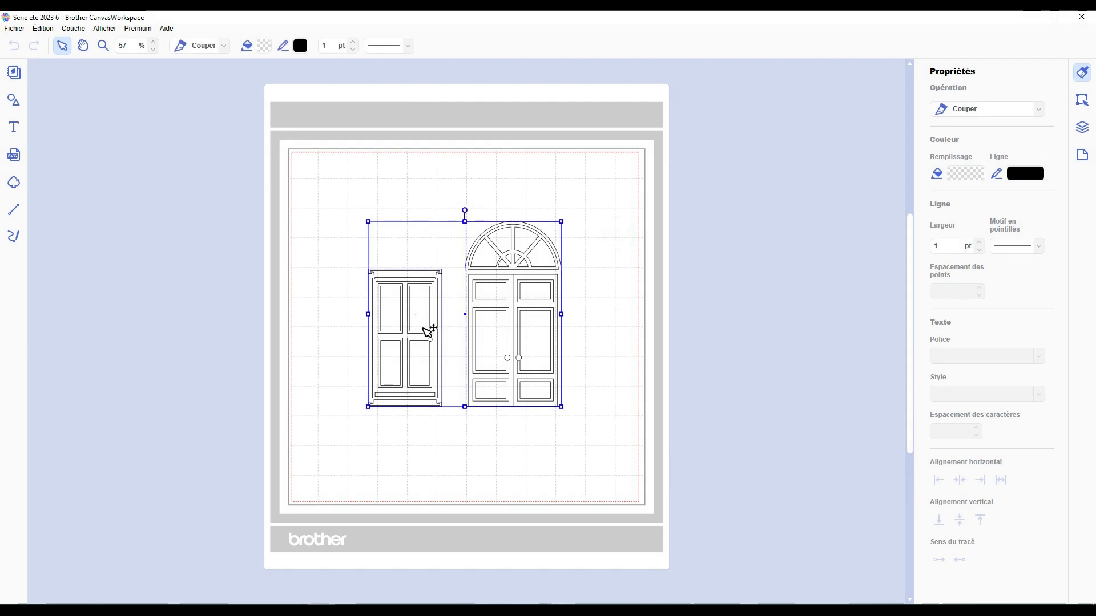
{"action": "left_click_drag", "start_coordinate": [422, 316], "coordinate": [731, 181]}
{"action": "left_click", "coordinate": [763, 349]}
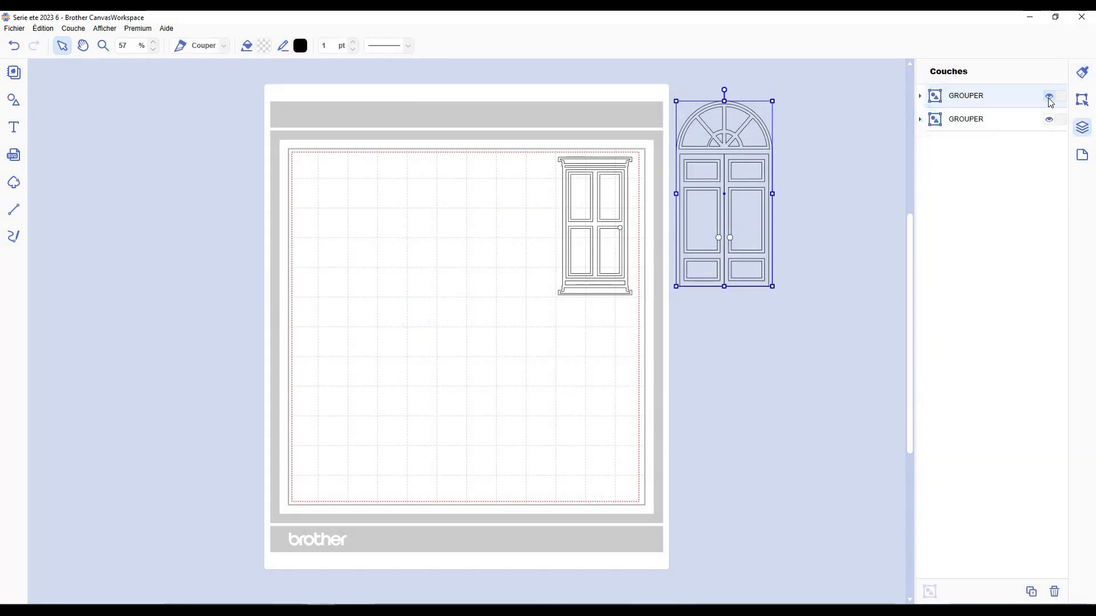
{"action": "left_click", "coordinate": [1048, 96]}
{"action": "left_click", "coordinate": [611, 198]}
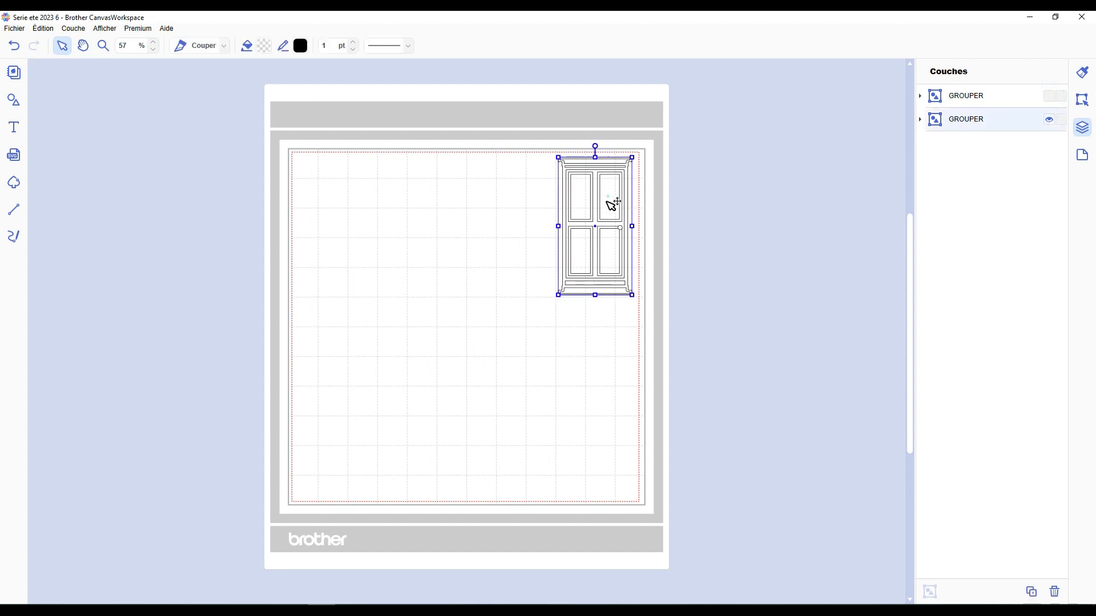
{"action": "left_click", "coordinate": [524, 227]}
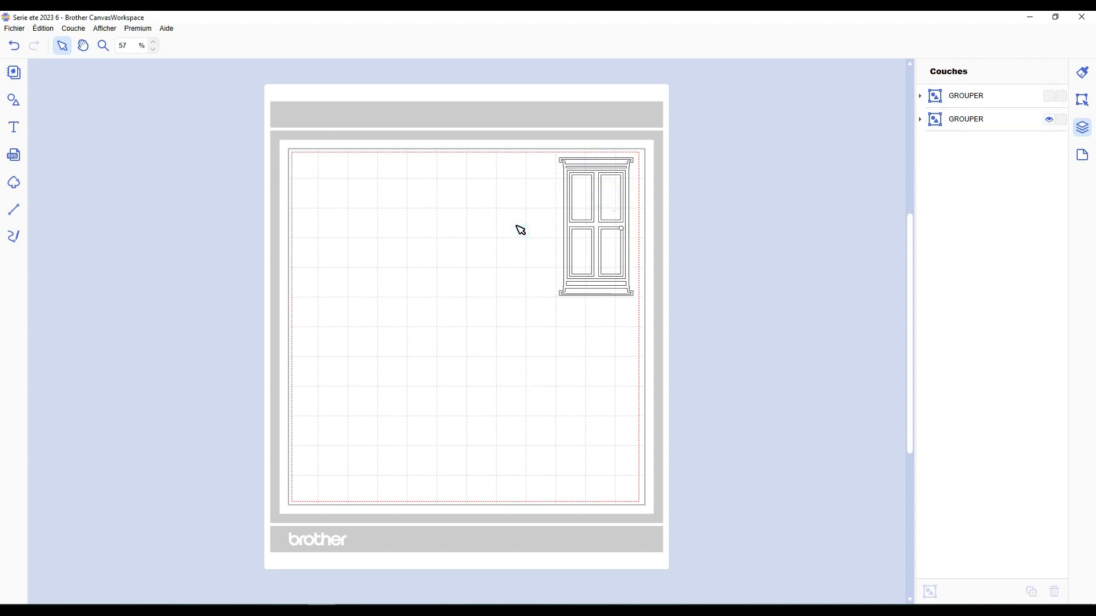
Add a plain square to the mat and stretch it into an upright rectangle about 68.5 mm wide and 132 mm high
{"action": "left_click", "coordinate": [13, 99]}
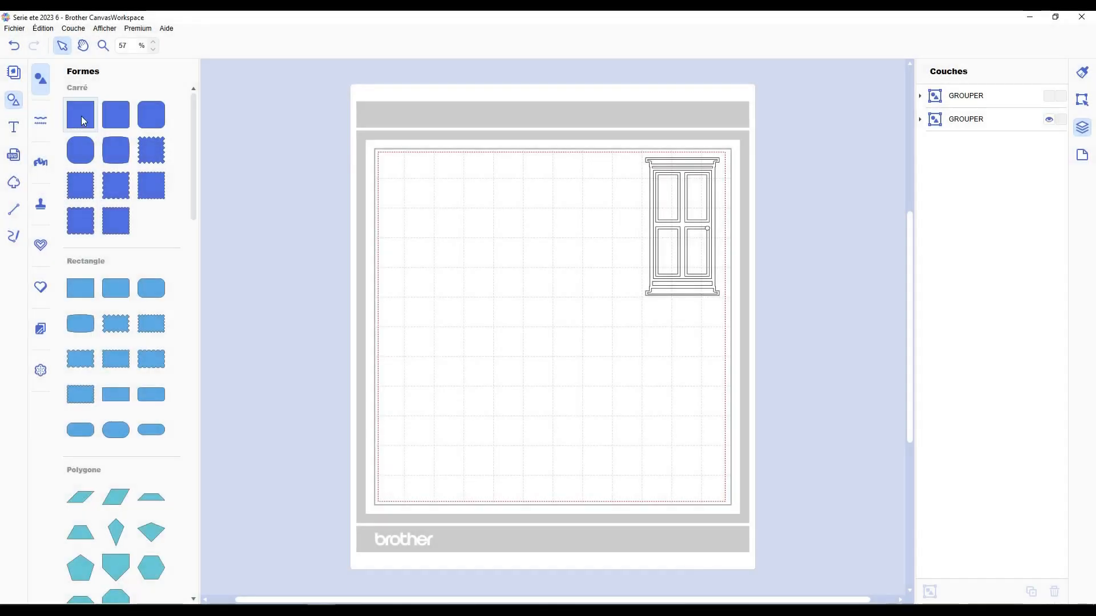
{"action": "left_click_drag", "start_coordinate": [84, 121], "coordinate": [538, 288]}
{"action": "left_click", "coordinate": [14, 101]}
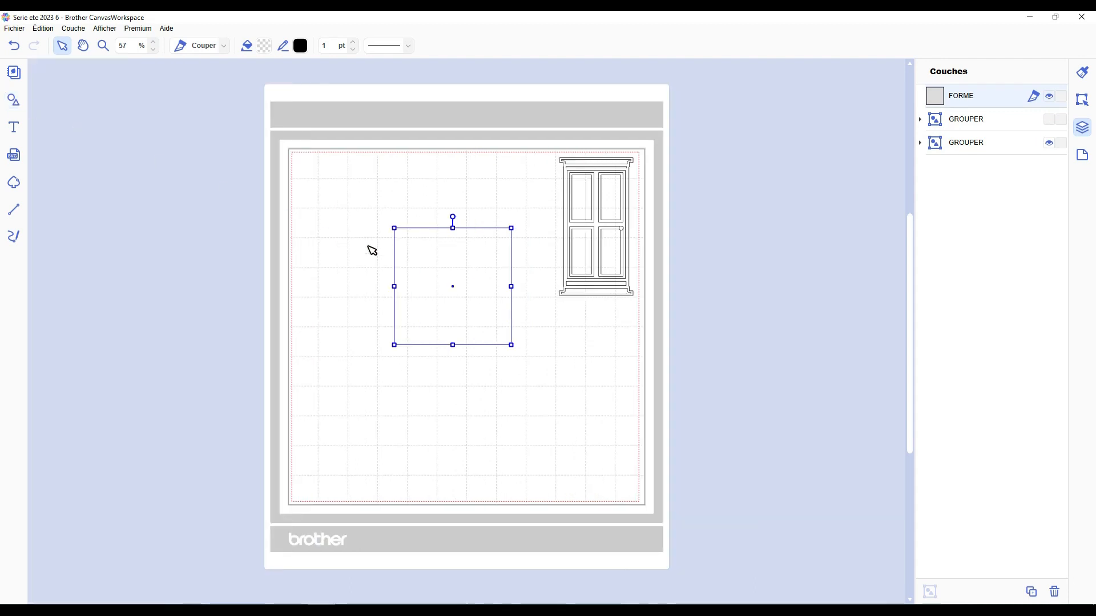
{"action": "left_click_drag", "start_coordinate": [485, 262], "coordinate": [463, 257]}
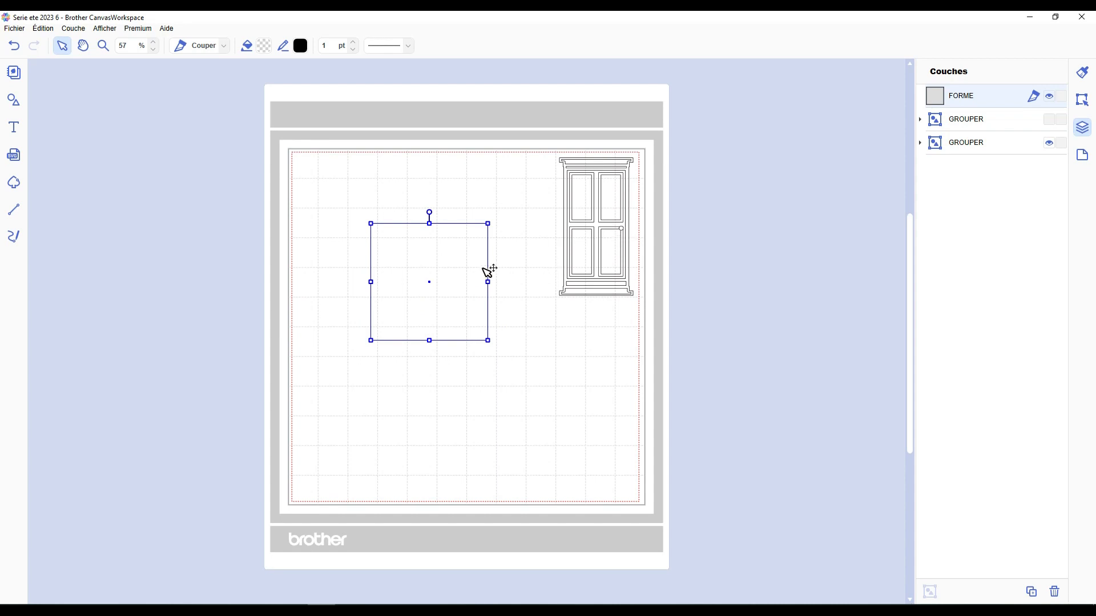
{"action": "left_click", "coordinate": [1081, 100]}
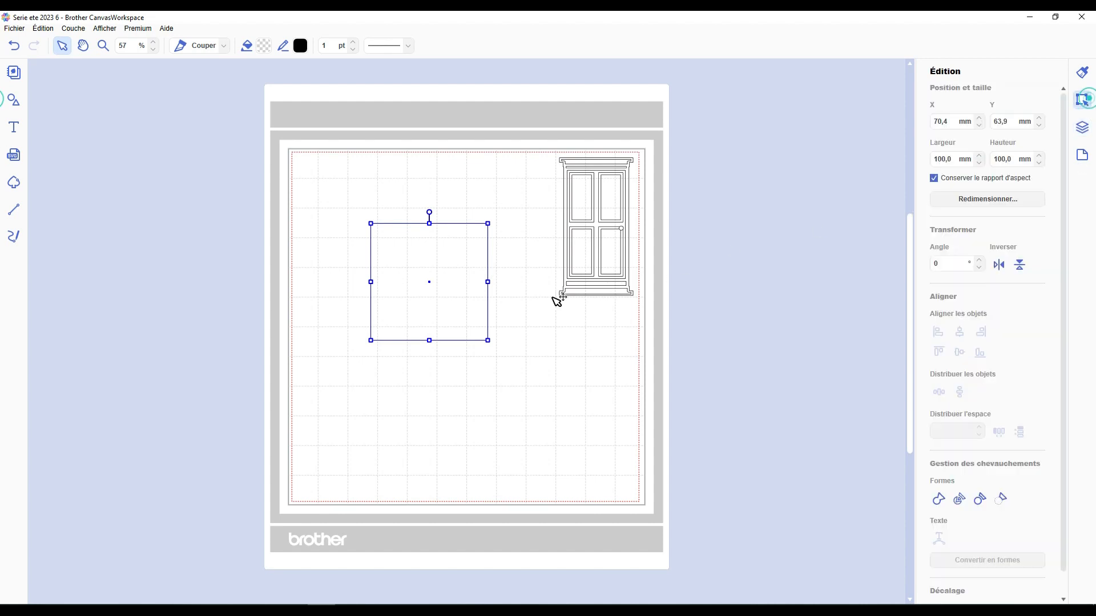
{"action": "left_click_drag", "start_coordinate": [487, 282], "coordinate": [451, 282]}
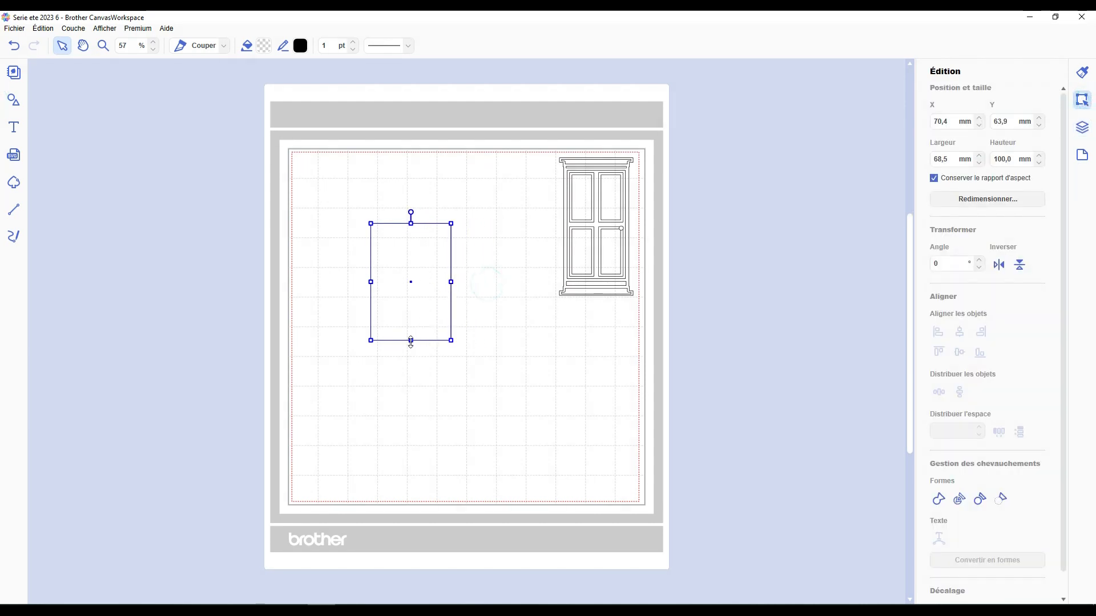
{"action": "left_click_drag", "start_coordinate": [411, 341], "coordinate": [411, 379]}
{"action": "left_click_drag", "start_coordinate": [416, 306], "coordinate": [438, 332]}
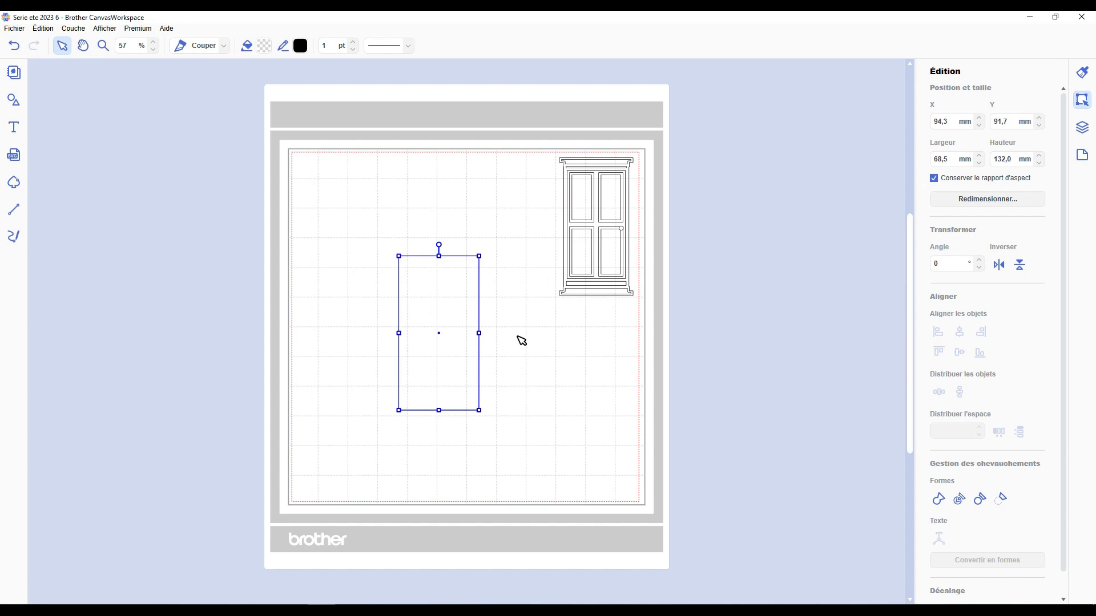
Set the rectangle to 70 mm wide and 140 mm high, with the aspect ratio unlocked
{"action": "double_click", "coordinate": [943, 159]}
{"action": "type", "text": "70"}
{"action": "key", "text": "Return"}
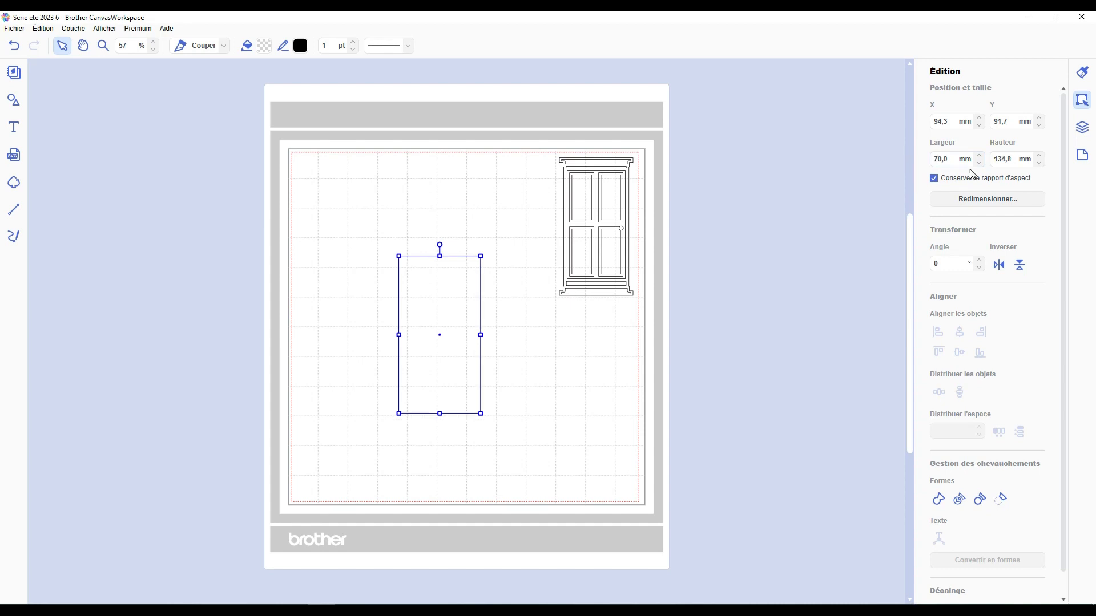
{"action": "type", "text": "40"}
{"action": "key", "text": "Return"}
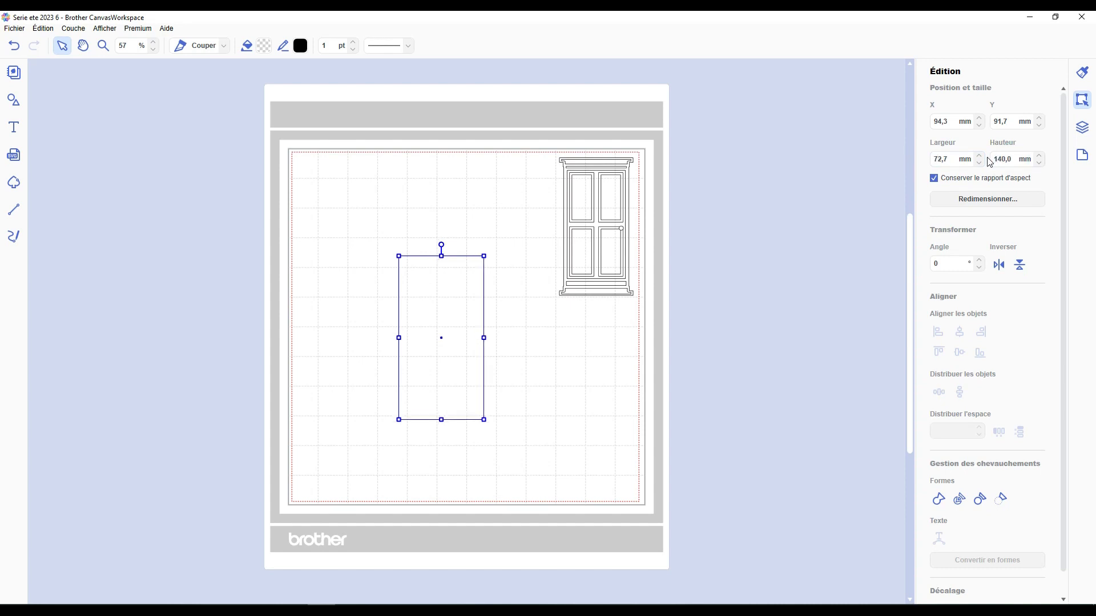
{"action": "double_click", "coordinate": [950, 161]}
{"action": "key", "text": "Return"}
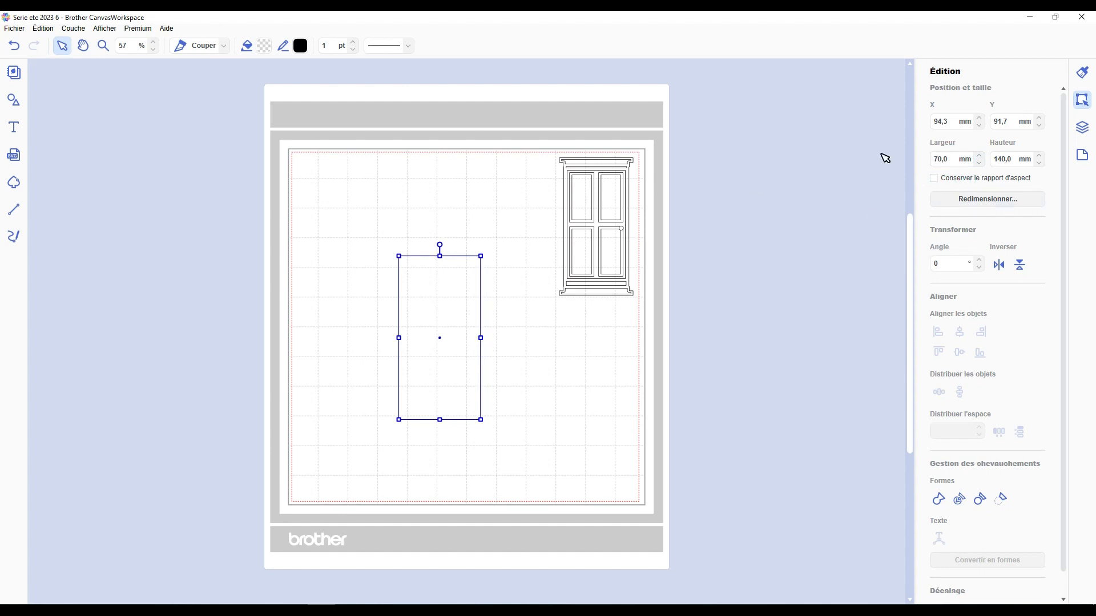
Reposition the rectangle left of the mat's centre, at about X 85.1 mm and Y 83.4 mm
{"action": "left_click_drag", "start_coordinate": [457, 326], "coordinate": [452, 297]}
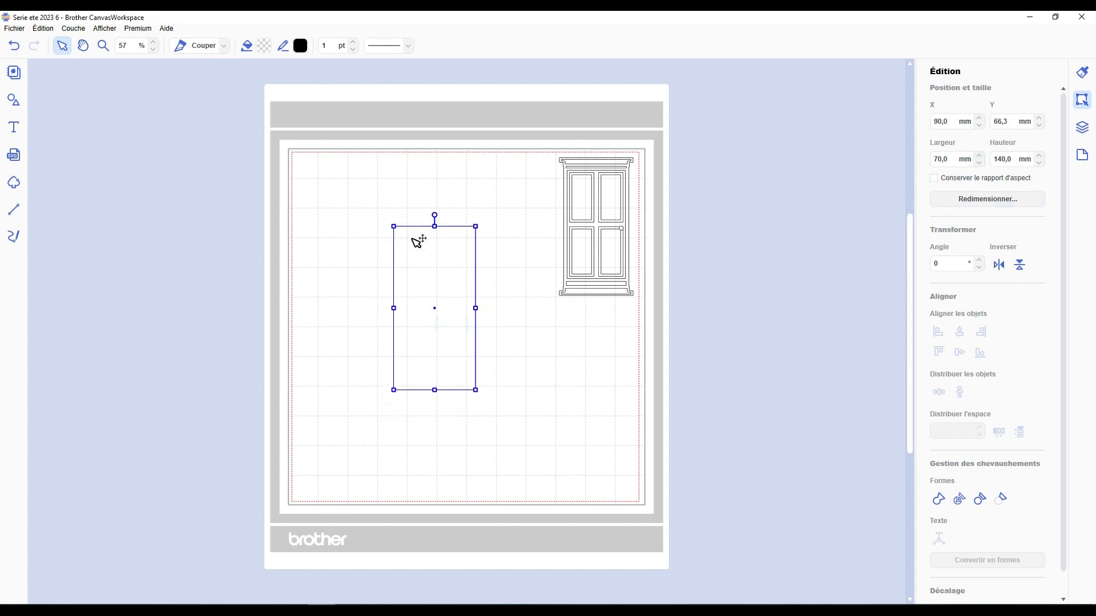
{"action": "left_click", "coordinate": [520, 324]}
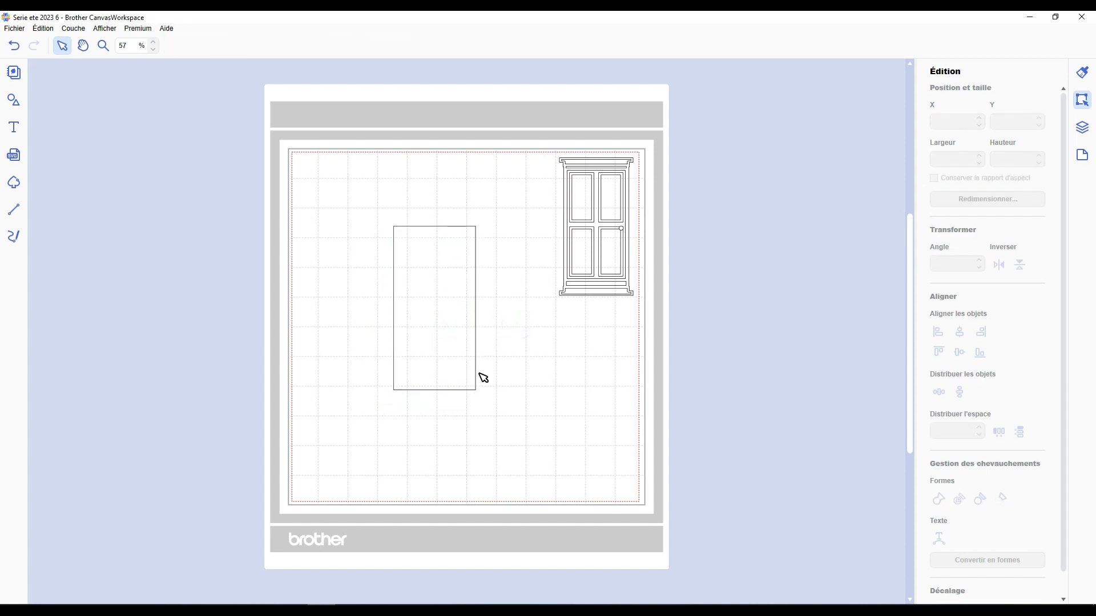
{"action": "left_click", "coordinate": [442, 333]}
{"action": "left_click_drag", "start_coordinate": [442, 277], "coordinate": [454, 297]}
{"action": "left_click", "coordinate": [531, 337]}
{"action": "left_click", "coordinate": [448, 342]}
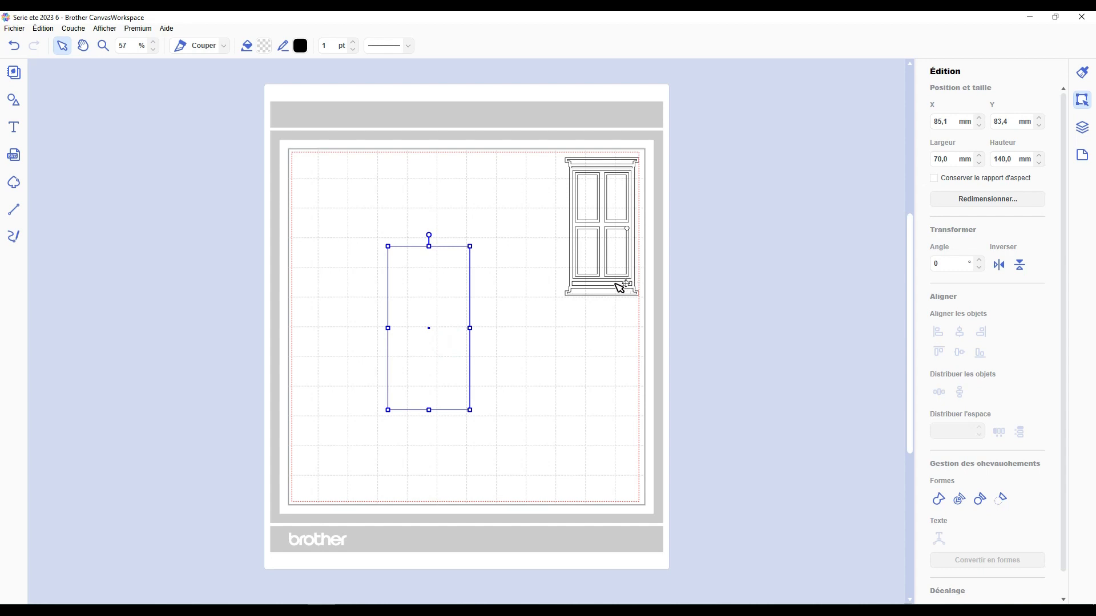
Add thin base strips below the rectangle, then centre the lowest two on each other with 0 mm vertical spacing
{"action": "left_click_drag", "start_coordinate": [445, 283], "coordinate": [468, 348]}
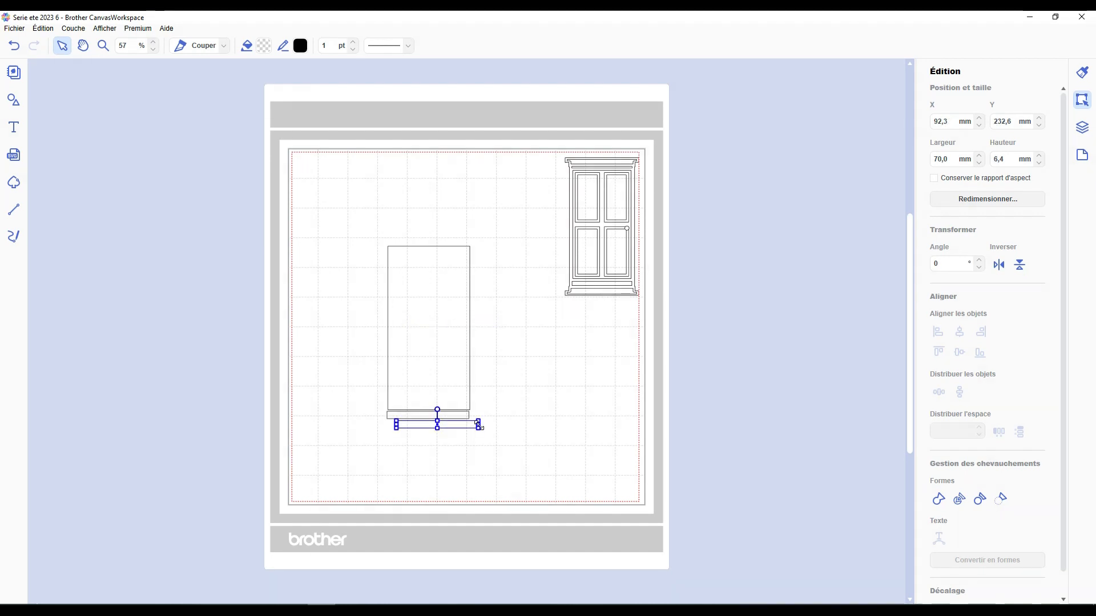
{"action": "left_click_drag", "start_coordinate": [481, 423], "coordinate": [456, 423]}
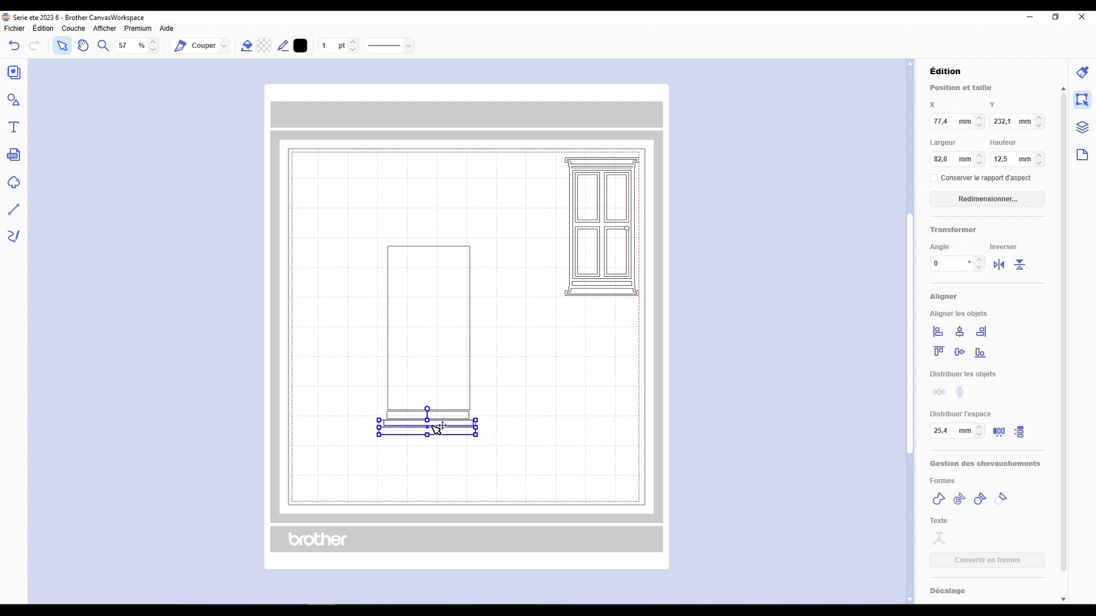
{"action": "left_click", "coordinate": [959, 331]}
{"action": "double_click", "coordinate": [943, 431]}
{"action": "type", "text": "0"}
{"action": "left_click", "coordinate": [1019, 432]}
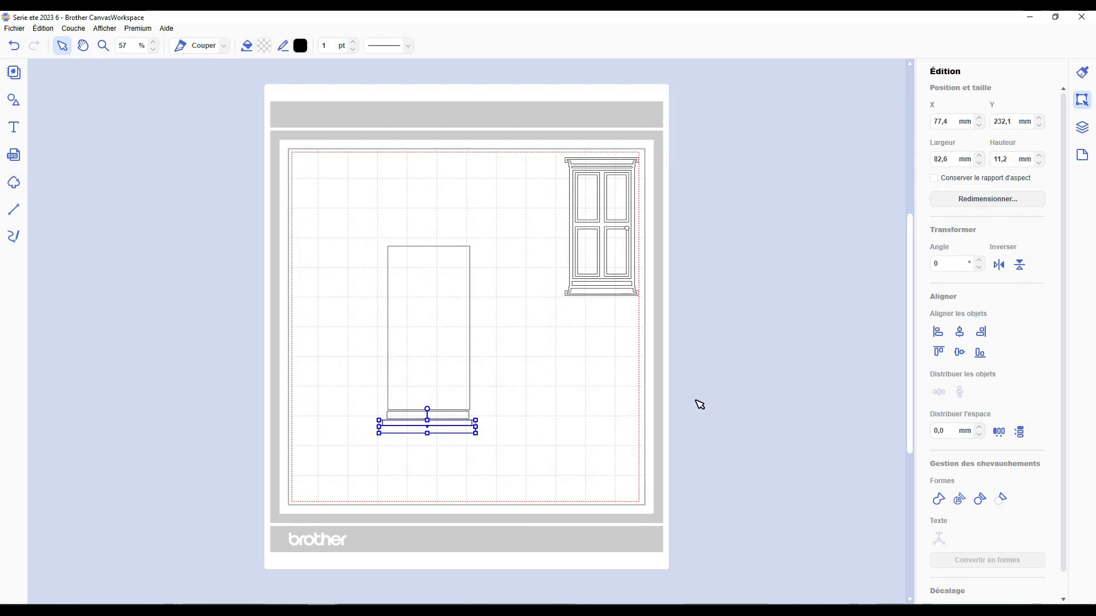
Group the two lowest strips and place an inverted copy above the rectangle as a cornice
{"action": "key", "text": "ctrl+g"}
{"action": "key", "text": "ctrl+c"}
{"action": "key", "text": "ctrl+v"}
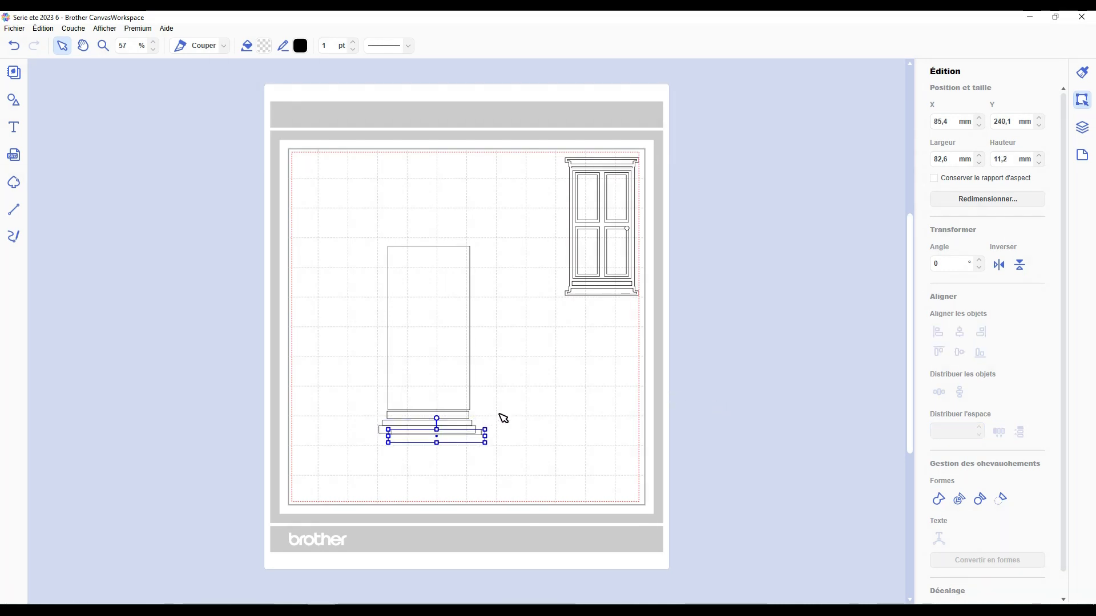
{"action": "left_click_drag", "start_coordinate": [437, 417], "coordinate": [464, 237]}
{"action": "left_click", "coordinate": [511, 278]}
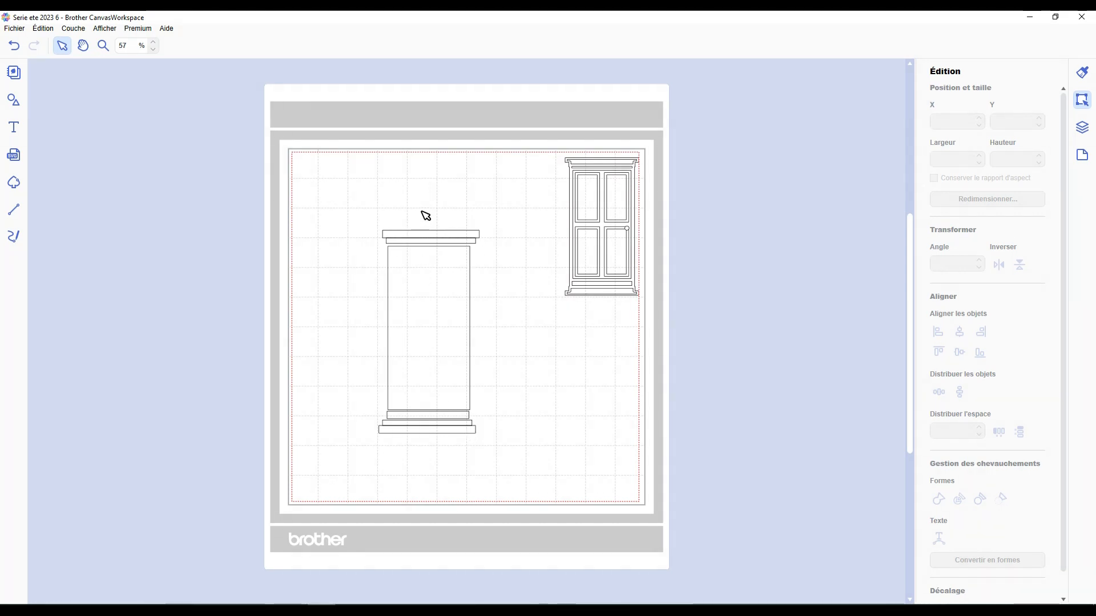
Centre the cornice, rectangle and base strips horizontally, stack them with 0 mm vertical spacing, and shift the assembly slightly down and left
{"action": "left_click", "coordinate": [427, 233]}
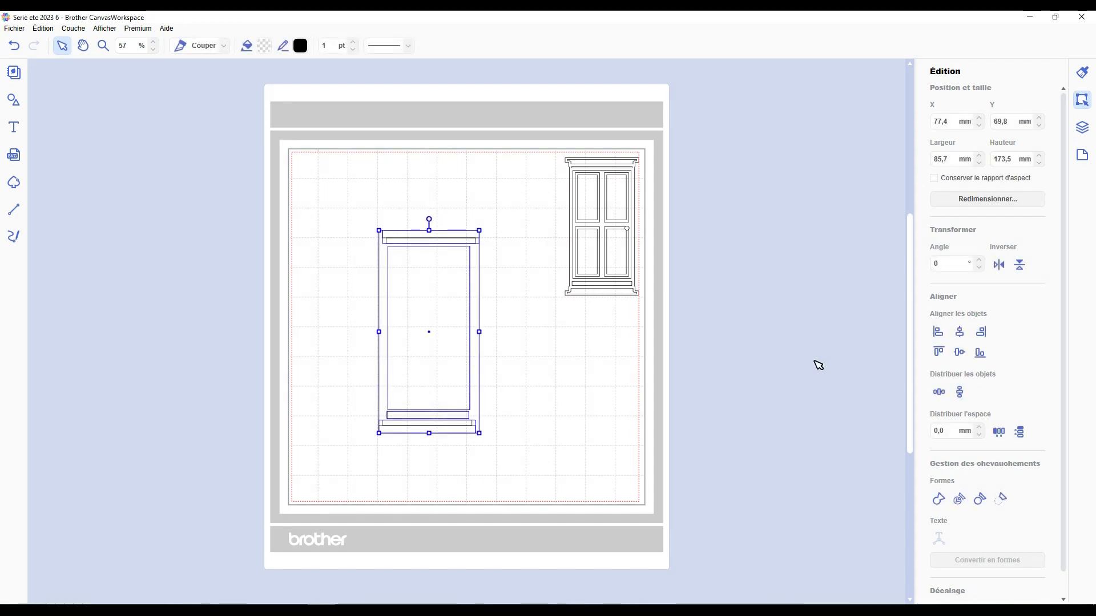
{"action": "left_click", "coordinate": [959, 331]}
{"action": "left_click", "coordinate": [1021, 433]}
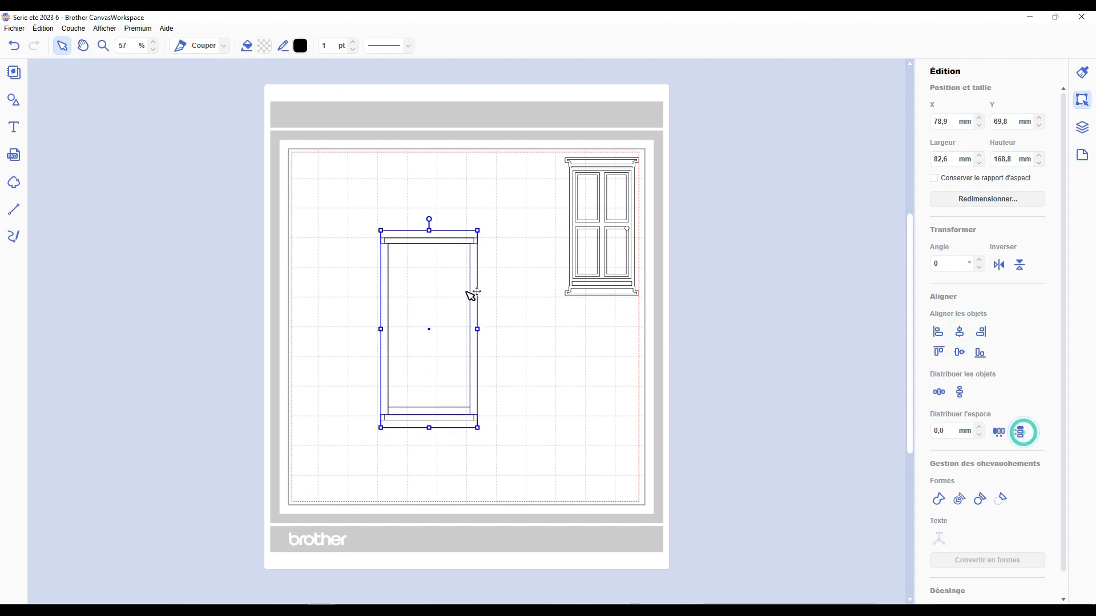
{"action": "left_click_drag", "start_coordinate": [463, 292], "coordinate": [451, 304]}
{"action": "left_click", "coordinate": [513, 299]}
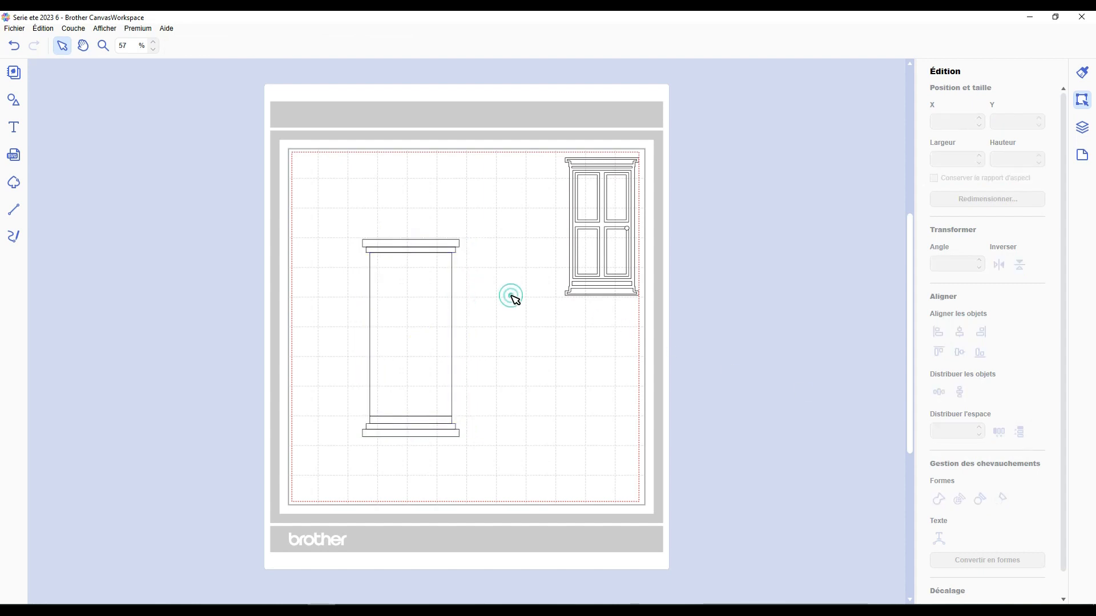
Create an inward offset line of 3 mm from the large rectangle
{"action": "left_click", "coordinate": [425, 305]}
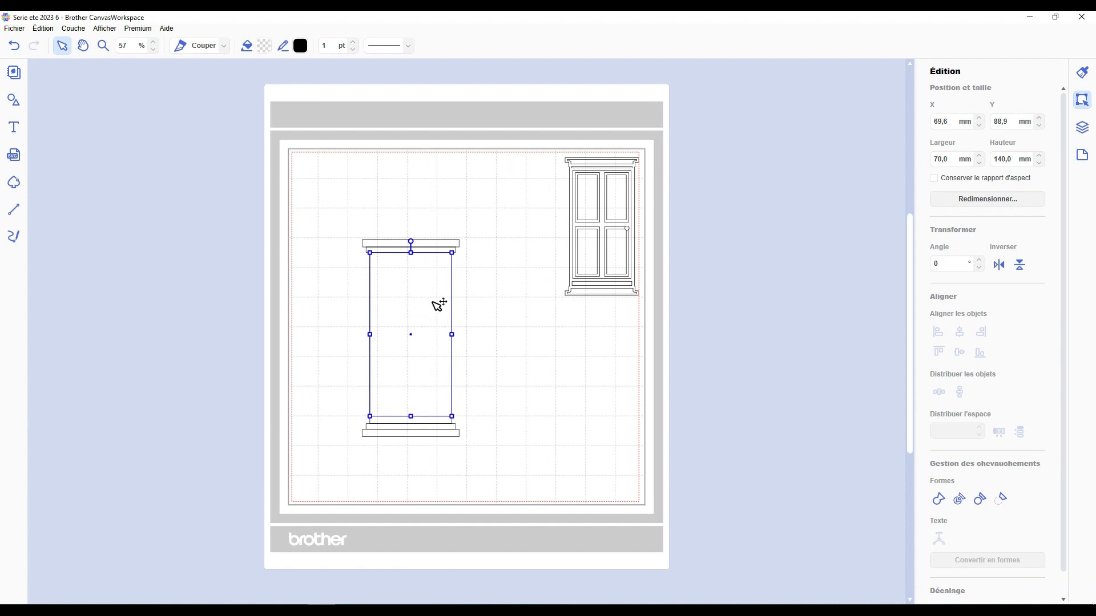
{"action": "scroll", "coordinate": [1004, 565], "scroll_direction": "down", "scroll_amount": 1}
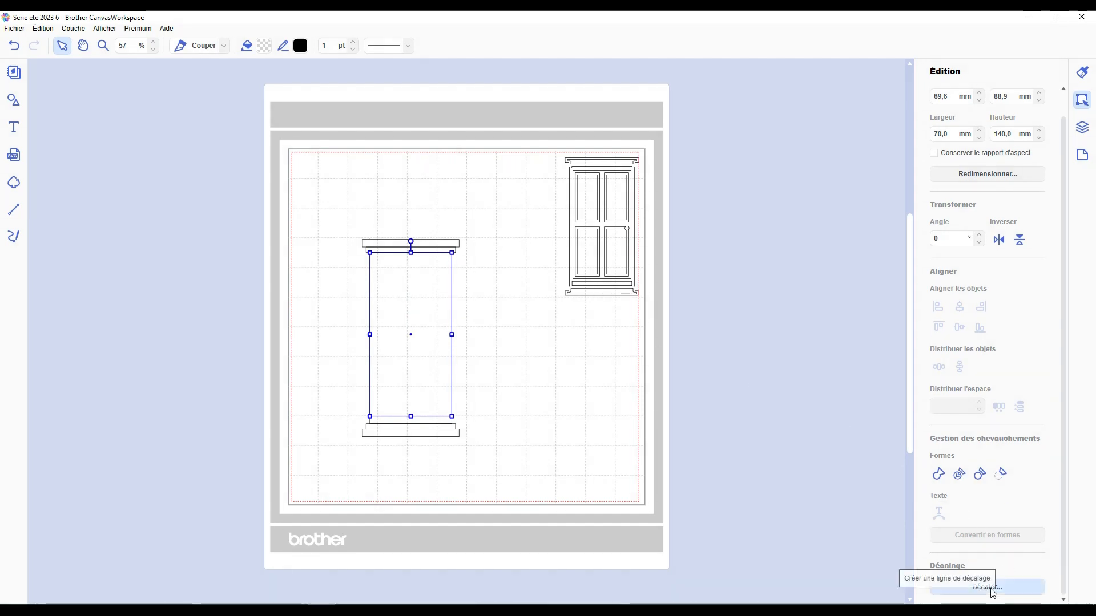
{"action": "left_click", "coordinate": [991, 589]}
{"action": "left_click_drag", "start_coordinate": [574, 228], "coordinate": [521, 222]}
{"action": "type", "text": "3"}
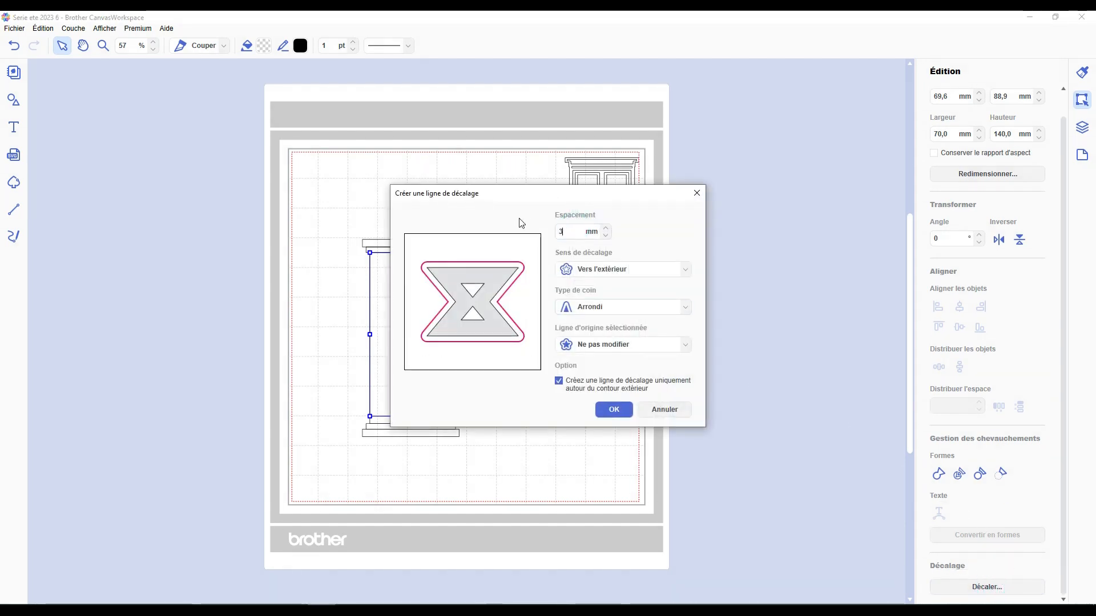
{"action": "left_click", "coordinate": [586, 274]}
{"action": "left_click", "coordinate": [599, 284]}
{"action": "left_click", "coordinate": [614, 410]}
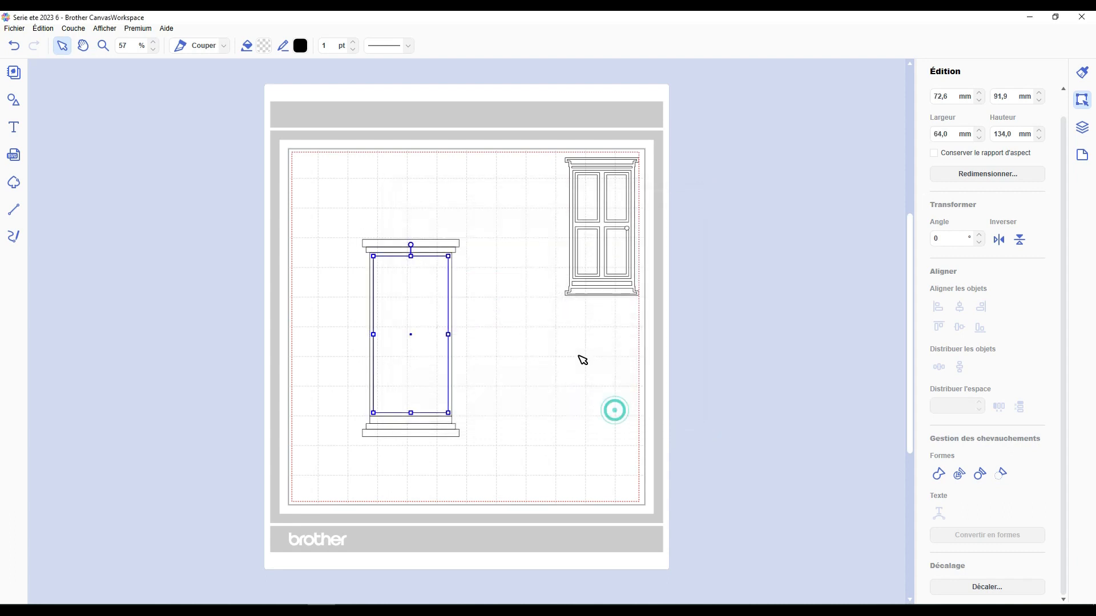
{"action": "left_click", "coordinate": [530, 320]}
Create a second 3 mm inward offset line from the inner rectangle
{"action": "scroll", "coordinate": [379, 232], "scroll_direction": "up", "scroll_amount": 2}
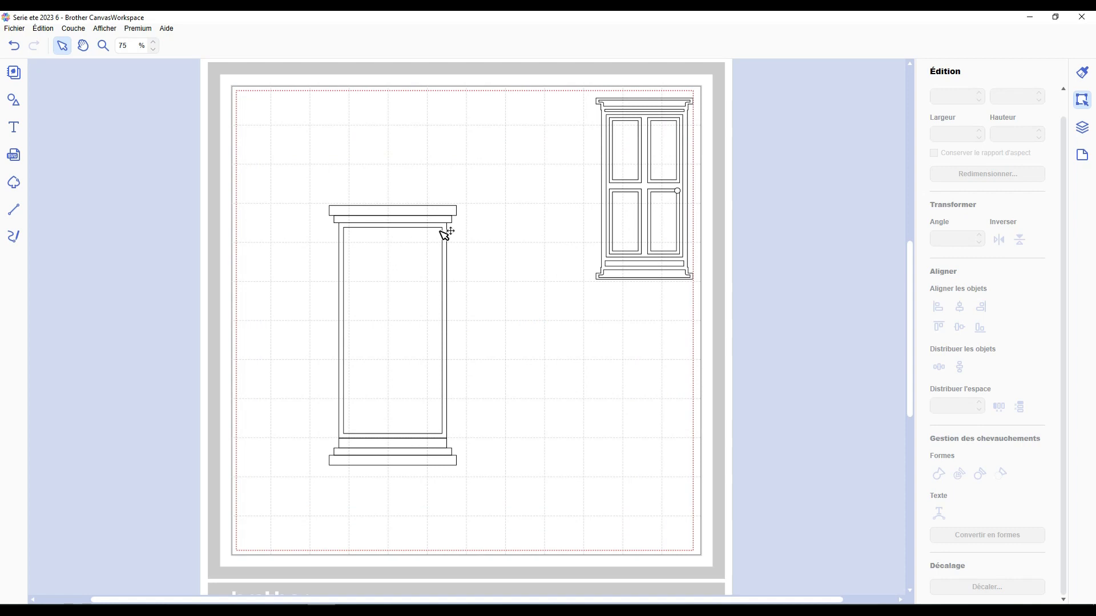
{"action": "left_click", "coordinate": [410, 290]}
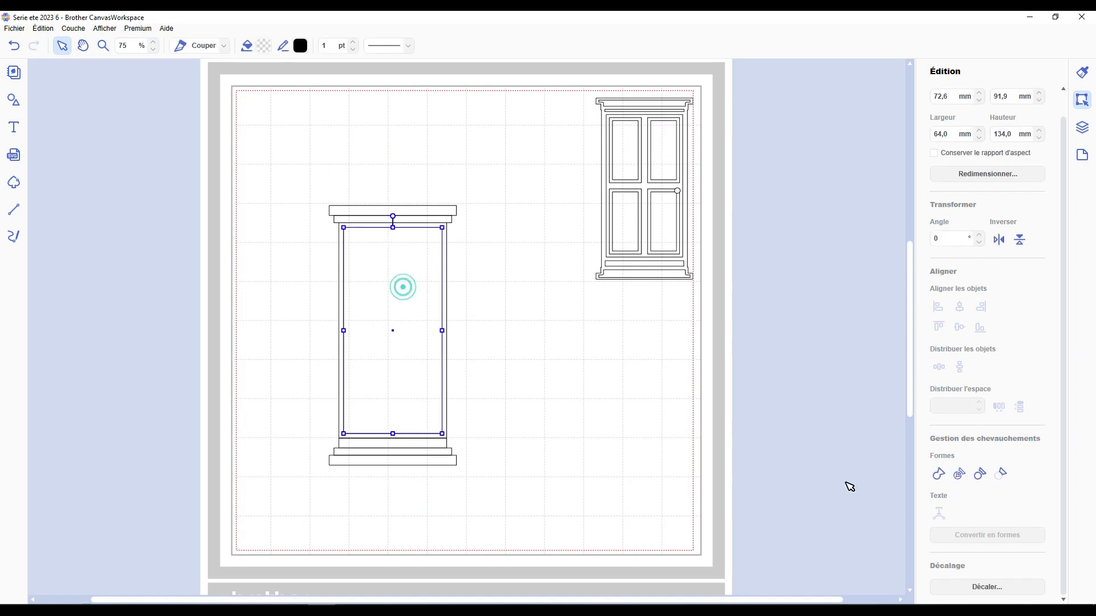
{"action": "left_click", "coordinate": [1005, 588]}
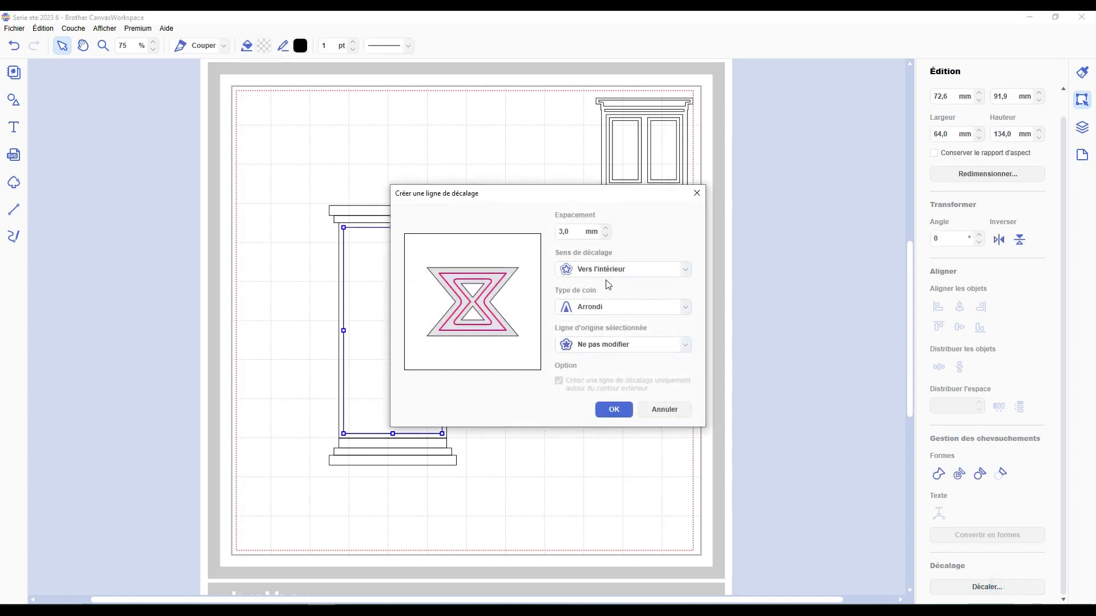
{"action": "left_click", "coordinate": [614, 408]}
{"action": "left_click", "coordinate": [529, 330]}
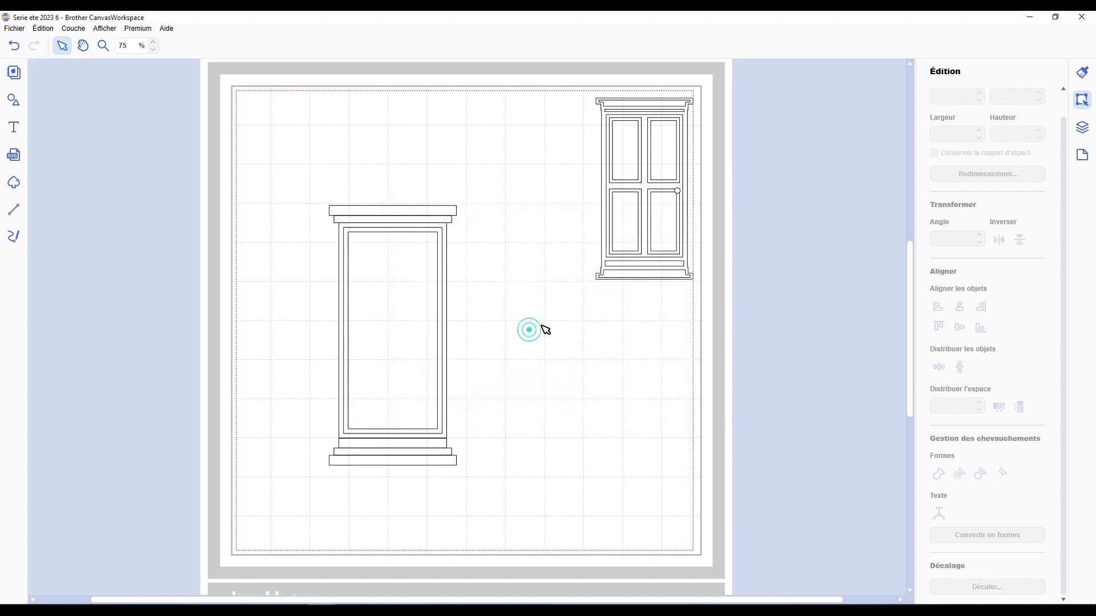
Add a midpoint node to each of the four sides of the innermost rectangle
{"action": "left_click", "coordinate": [438, 294]}
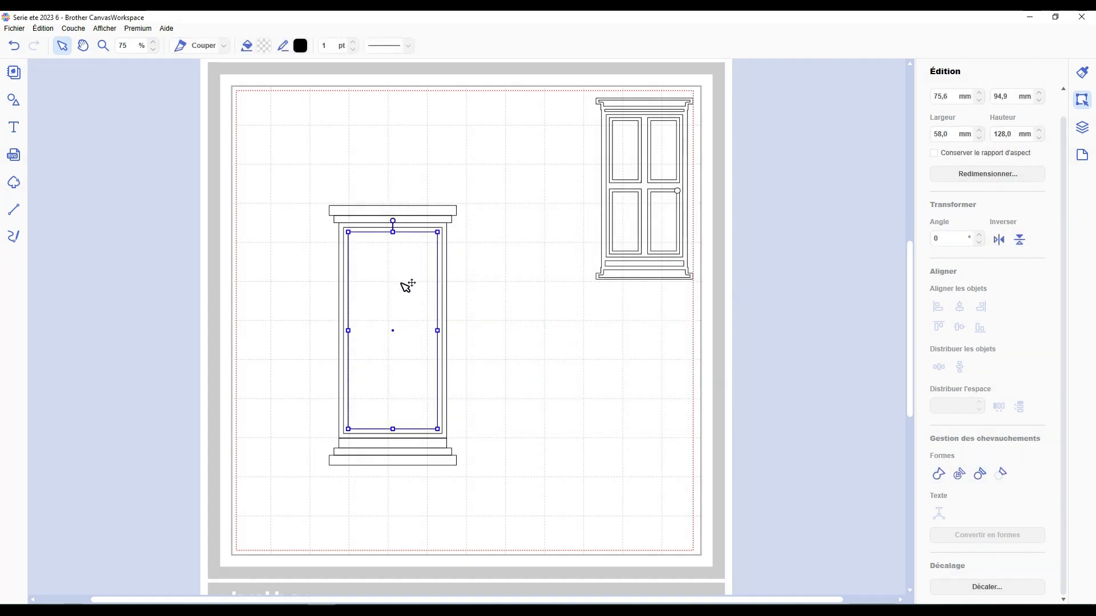
{"action": "double_click", "coordinate": [403, 247]}
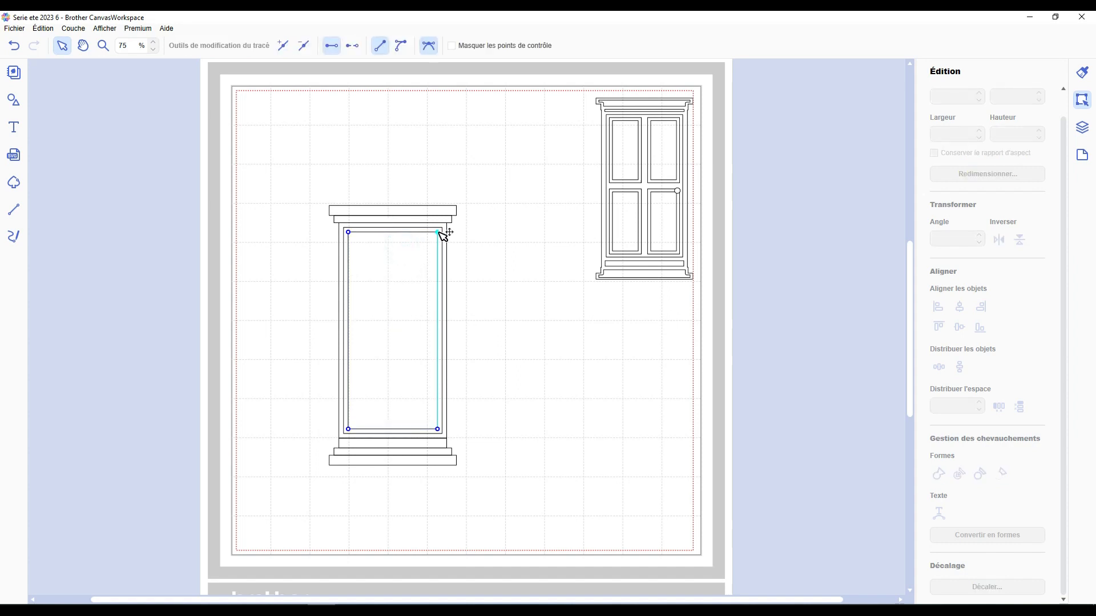
{"action": "left_click", "coordinate": [351, 234]}
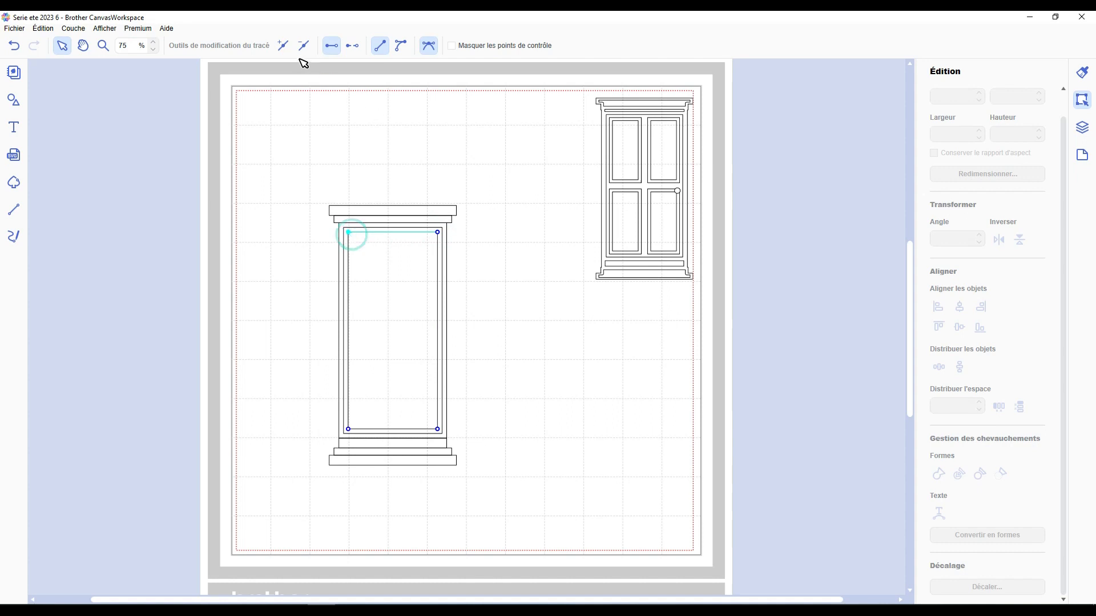
{"action": "left_click", "coordinate": [282, 45]}
{"action": "left_click", "coordinate": [349, 427]}
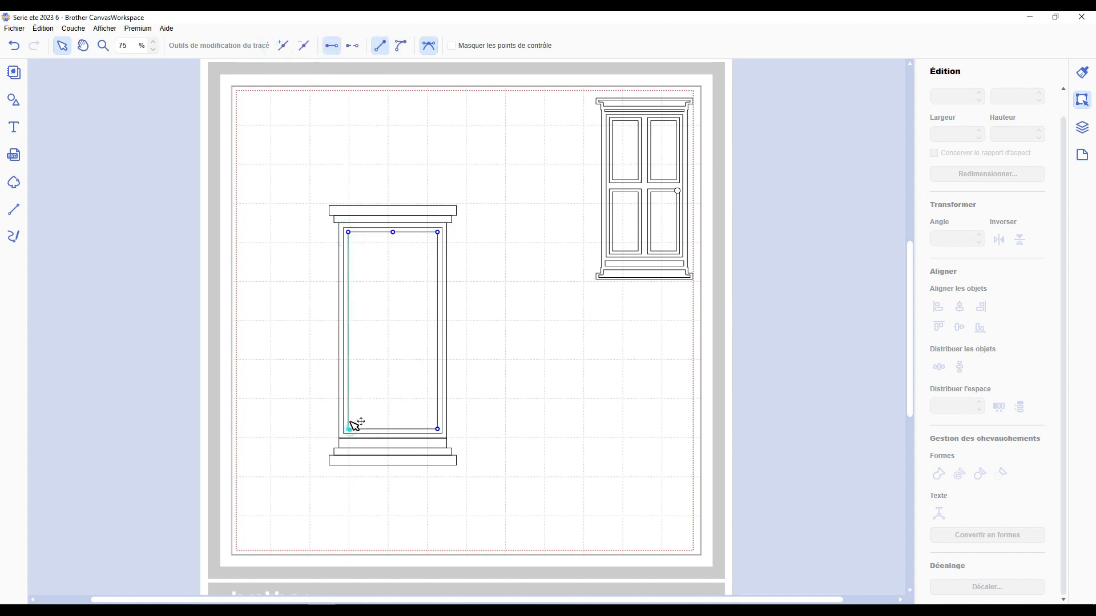
{"action": "left_click", "coordinate": [282, 45]}
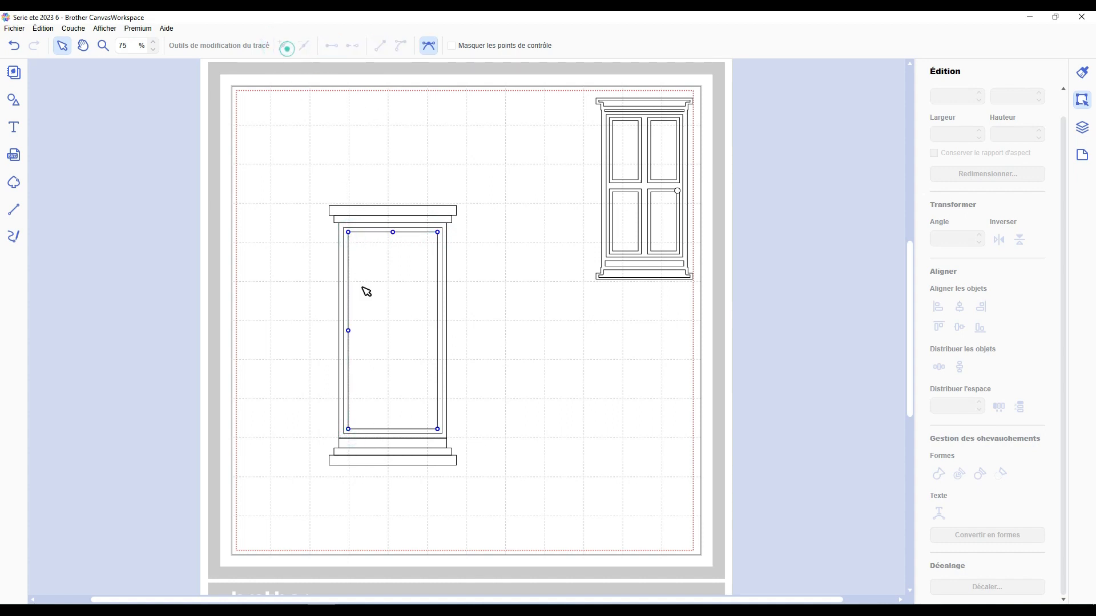
{"action": "left_click", "coordinate": [437, 430]}
{"action": "left_click", "coordinate": [283, 45]}
{"action": "left_click", "coordinate": [438, 232]}
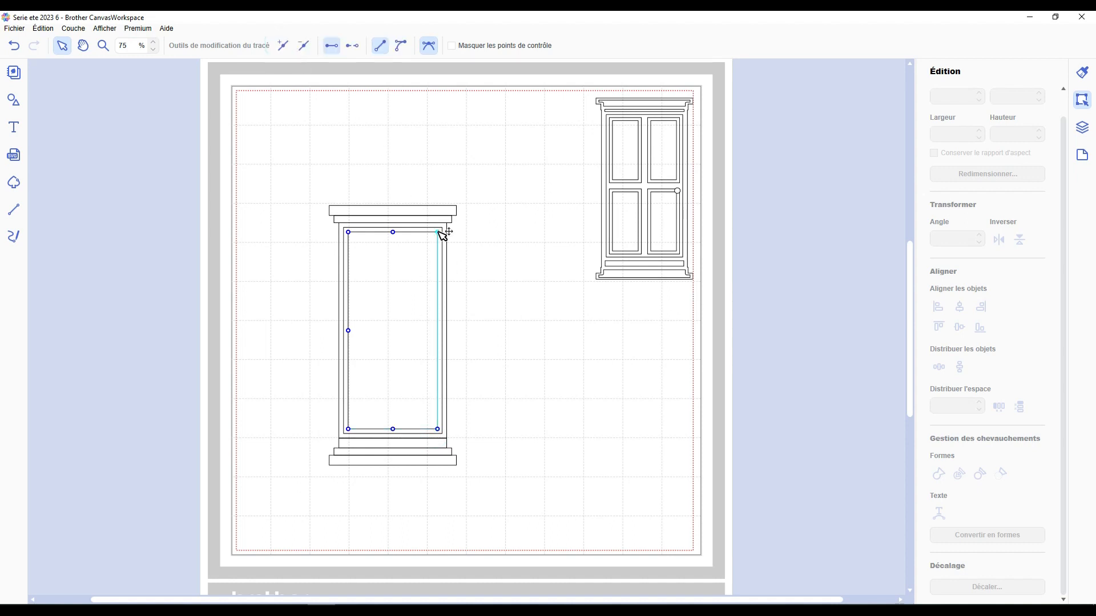
{"action": "left_click", "coordinate": [282, 46]}
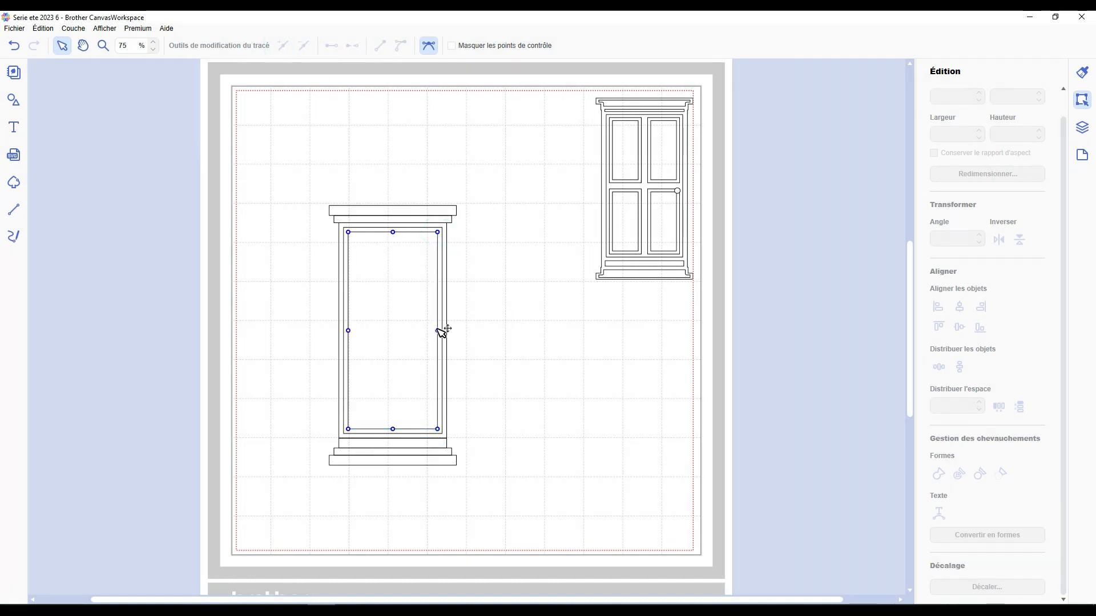
{"action": "left_click", "coordinate": [518, 350]}
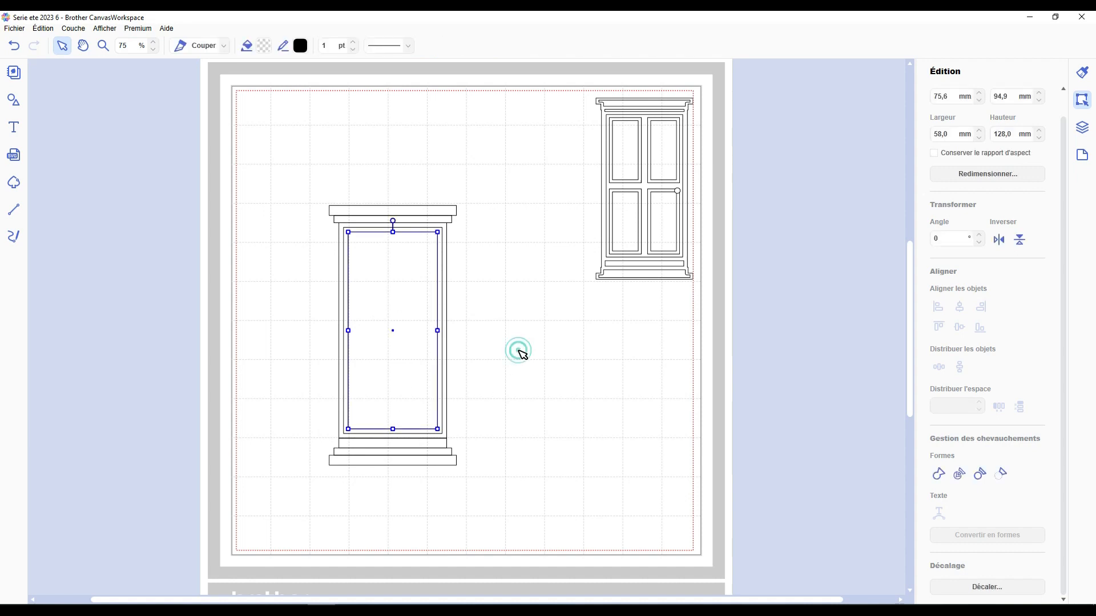
Draw a closed straight-line polygon running through the innermost rectangle's top and bottom midpoints and looping around its right half
{"action": "left_click", "coordinate": [17, 214]}
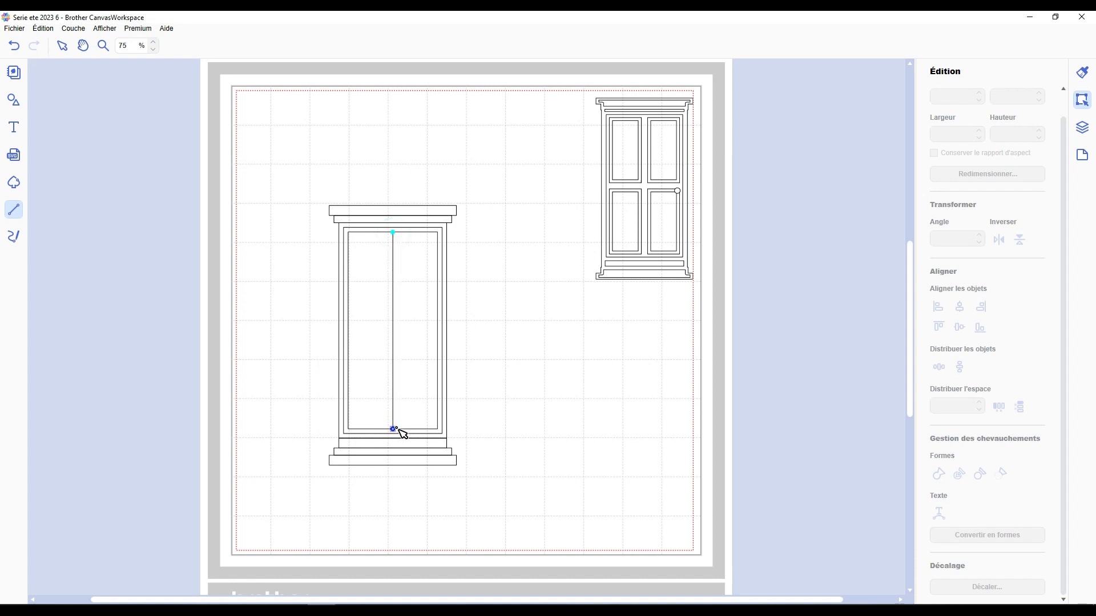
{"action": "left_click", "coordinate": [511, 482]}
{"action": "left_click", "coordinate": [515, 228]}
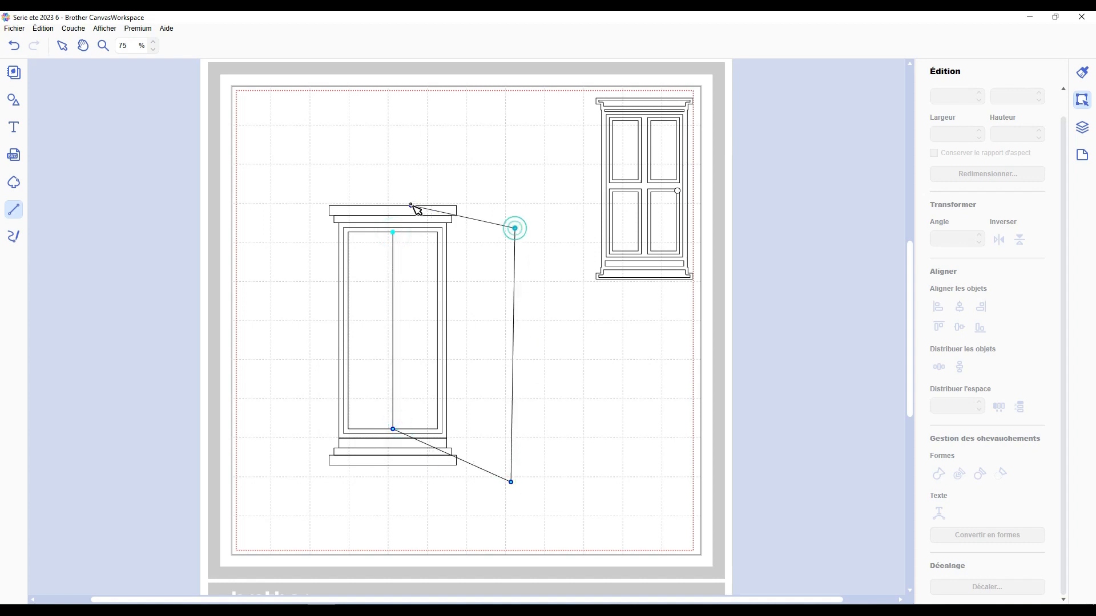
{"action": "left_click", "coordinate": [410, 204]}
{"action": "left_click", "coordinate": [393, 231]}
{"action": "key", "text": "Escape"}
Draw a second closed polygon running through the rectangle's left and right midpoints and looping around its lower half
{"action": "left_click", "coordinate": [437, 331]}
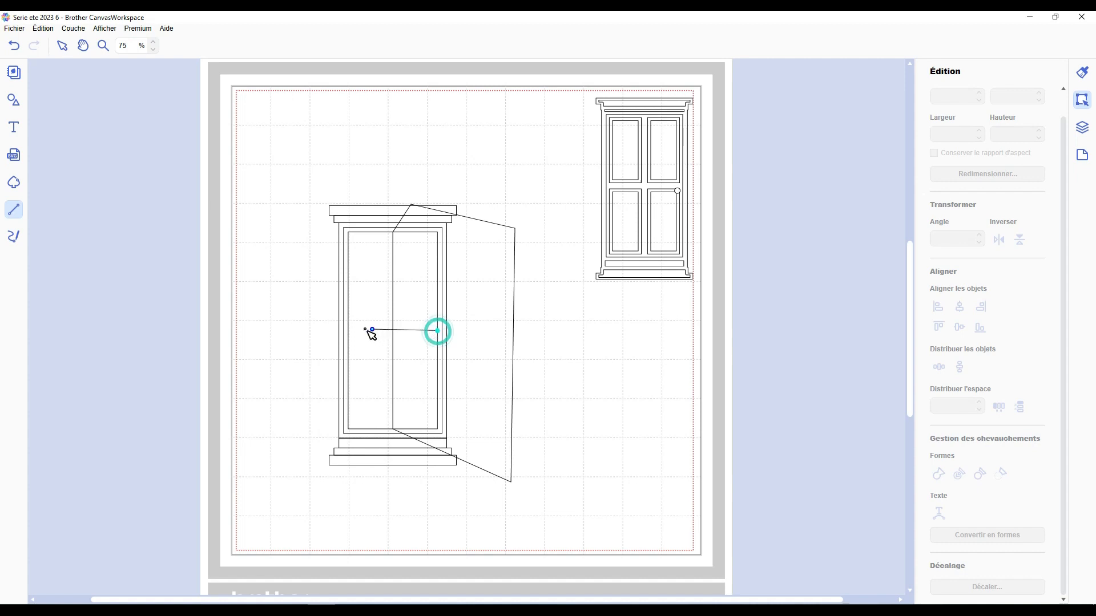
{"action": "left_click", "coordinate": [280, 392]}
{"action": "left_click", "coordinate": [404, 526]}
{"action": "left_click", "coordinate": [508, 476]}
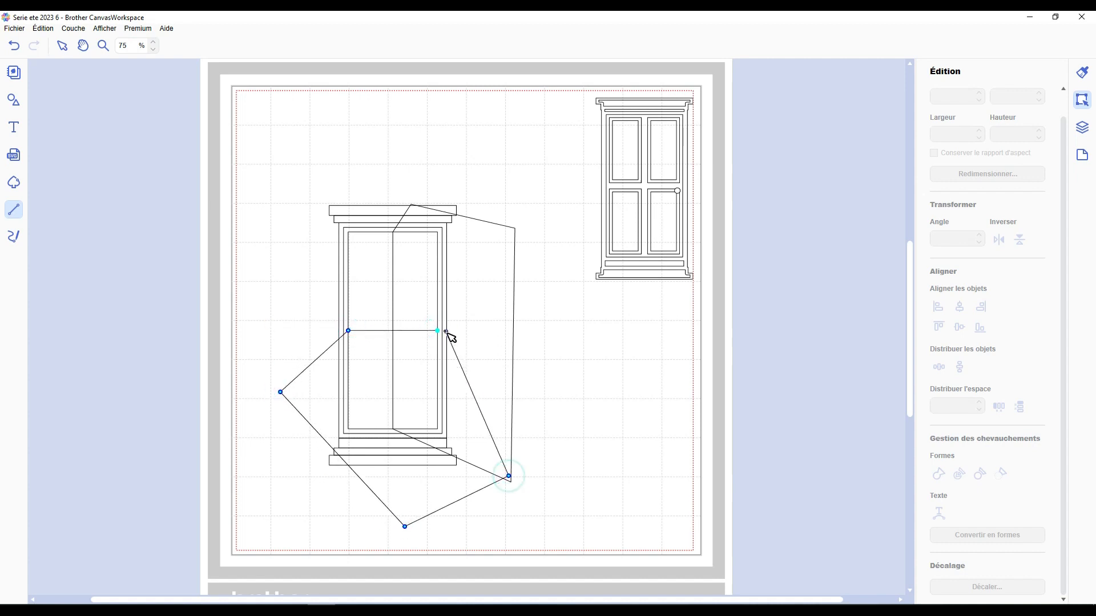
{"action": "left_click", "coordinate": [437, 331]}
Split the innermost rectangle into four panes with the two polygons and delete the leftover pieces outside it
{"action": "left_click", "coordinate": [486, 265], "text": "shift"}
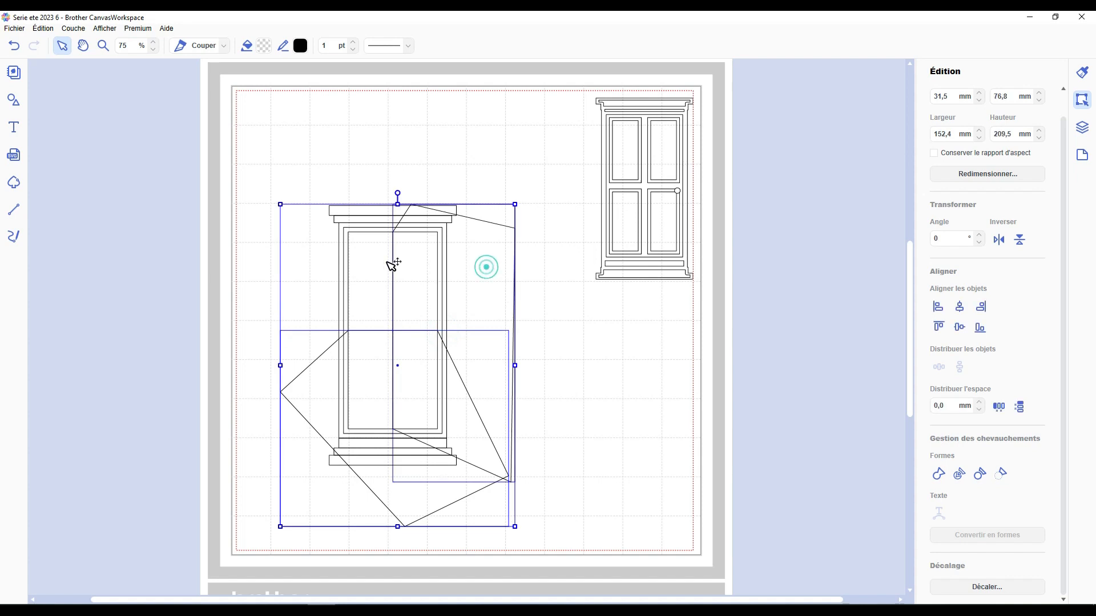
{"action": "left_click", "coordinate": [379, 261], "text": "shift"}
{"action": "left_click", "coordinate": [966, 478]}
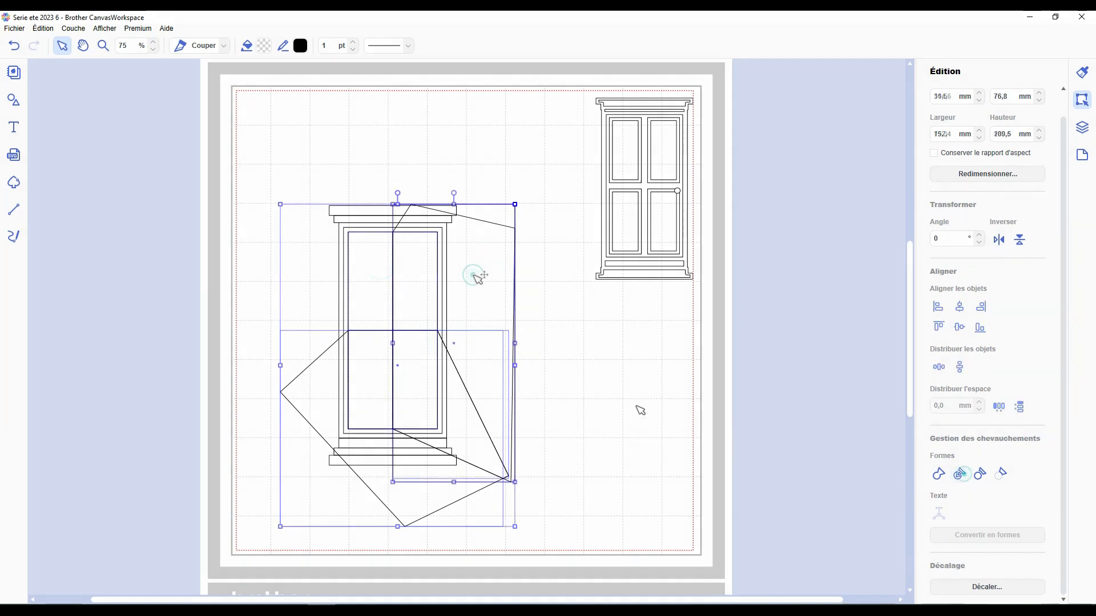
{"action": "left_click", "coordinate": [481, 428]}
{"action": "left_click", "coordinate": [464, 492]}
{"action": "key", "text": "Delete"}
{"action": "left_click", "coordinate": [456, 488]}
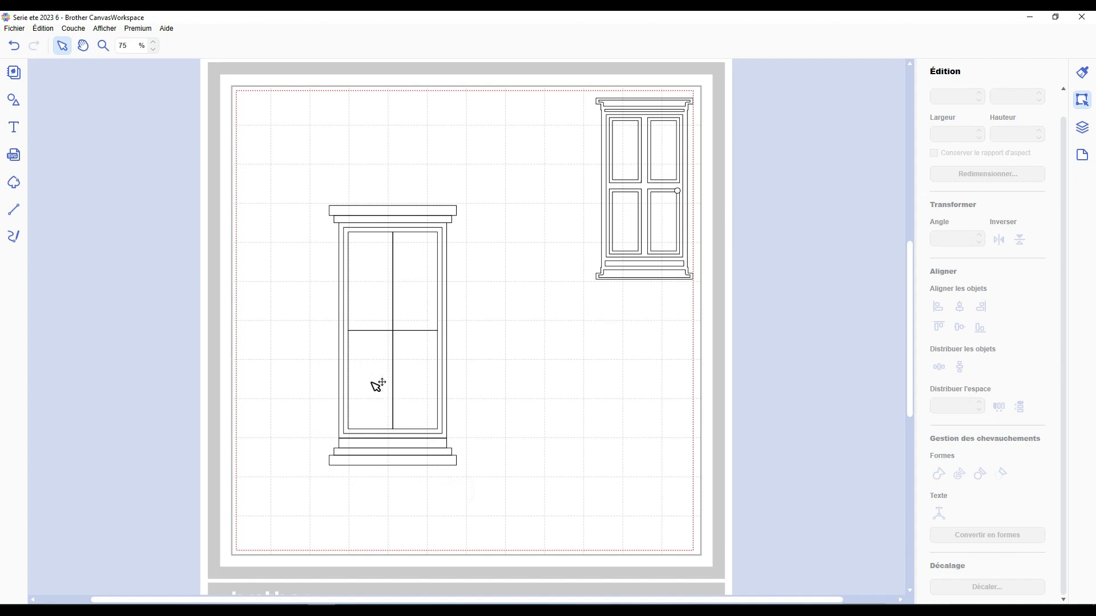
Create inward offset lines of 3 mm from the four panes, keeping the original lines unchanged
{"action": "left_click", "coordinate": [378, 386]}
{"action": "left_click_drag", "start_coordinate": [530, 190], "coordinate": [617, 210]}
{"action": "left_click", "coordinate": [656, 247]}
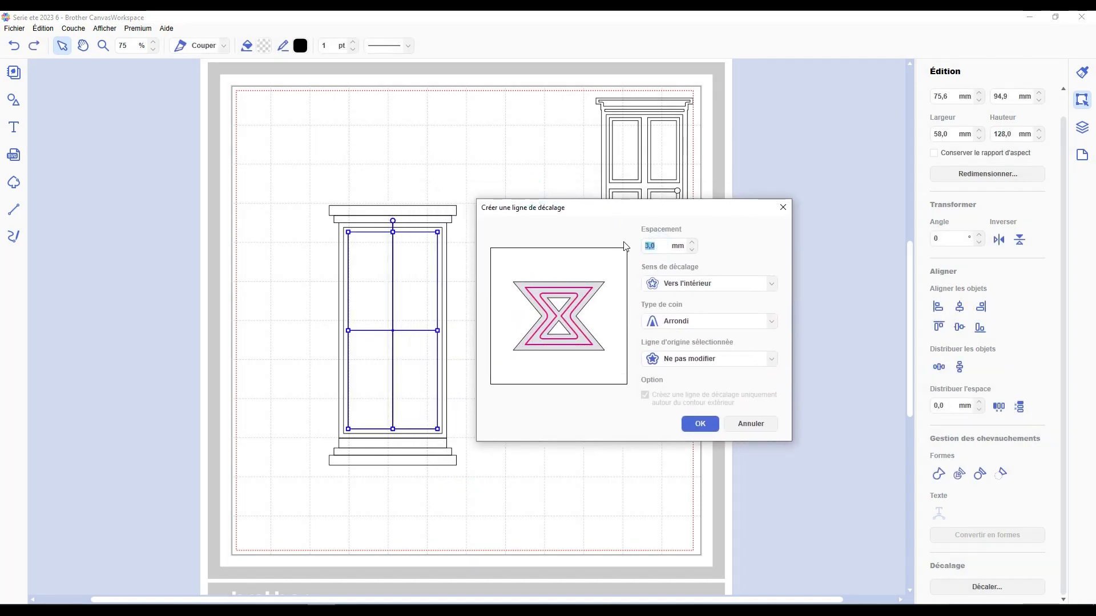
{"action": "left_click", "coordinate": [692, 432]}
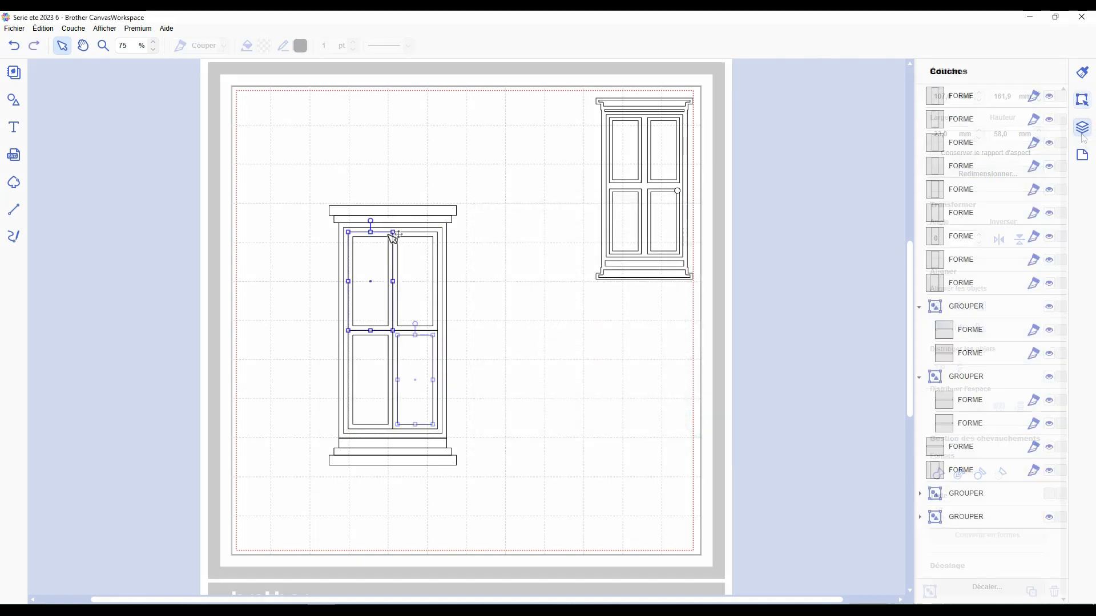
Delete the four original pane outlines, keeping only their inner offset rectangles
{"action": "key", "text": "Delete"}
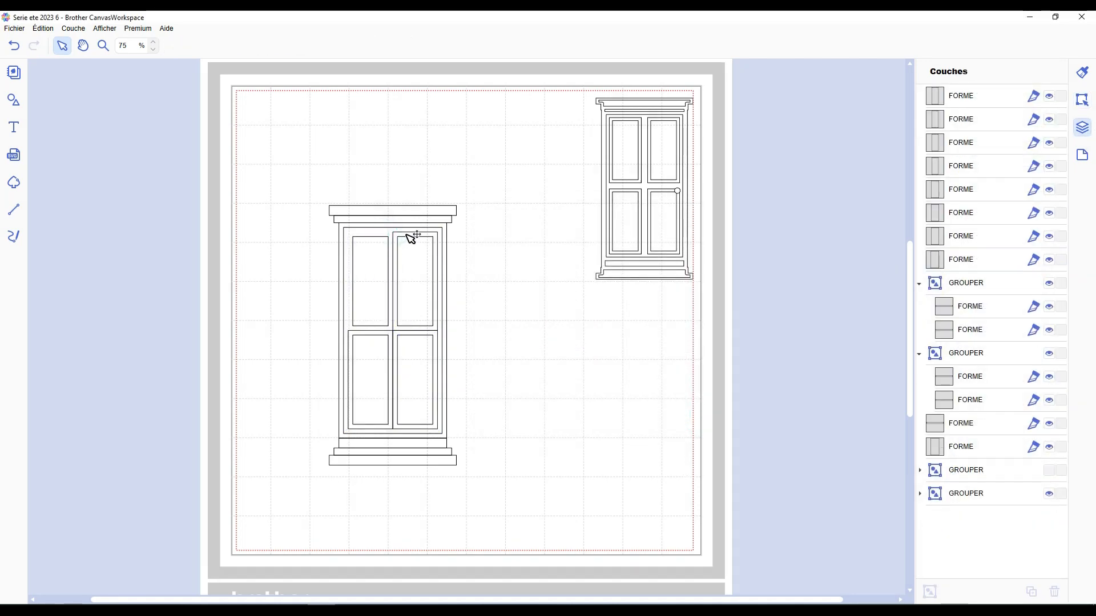
{"action": "left_click", "coordinate": [406, 233]}
{"action": "key", "text": "Delete"}
{"action": "left_click", "coordinate": [365, 338]}
{"action": "key", "text": "Delete"}
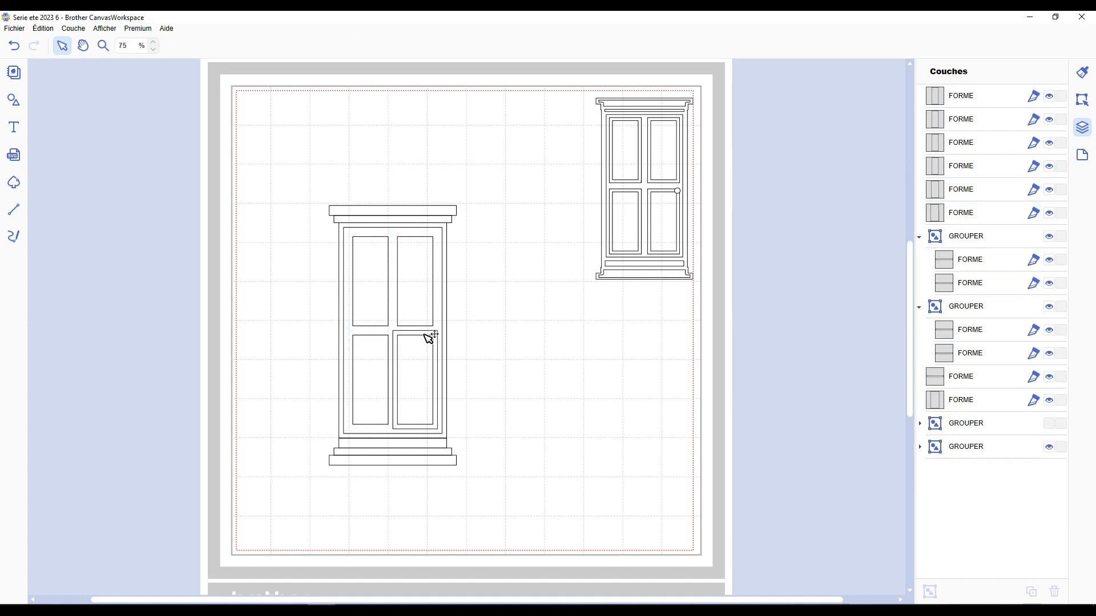
{"action": "left_click", "coordinate": [429, 337]}
{"action": "key", "text": "Delete"}
{"action": "left_click", "coordinate": [481, 331]}
Create inward offset lines of 2 mm from the four remaining pane rectangles
{"action": "left_click", "coordinate": [399, 362]}
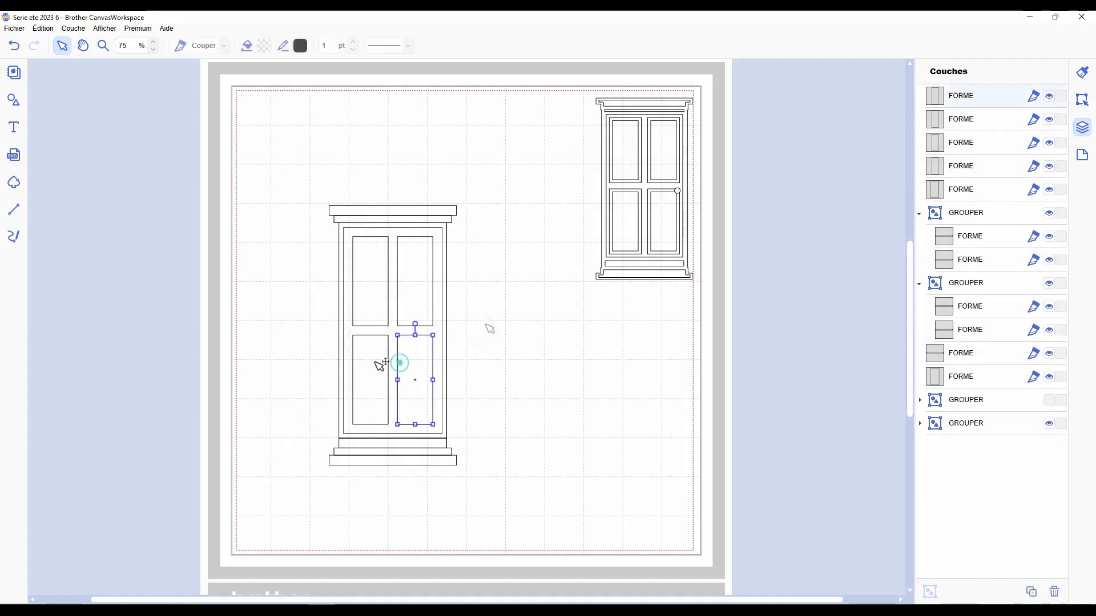
{"action": "left_click", "coordinate": [373, 361], "text": "shift"}
{"action": "left_click", "coordinate": [363, 304], "text": "shift"}
{"action": "left_click", "coordinate": [417, 299], "text": "shift"}
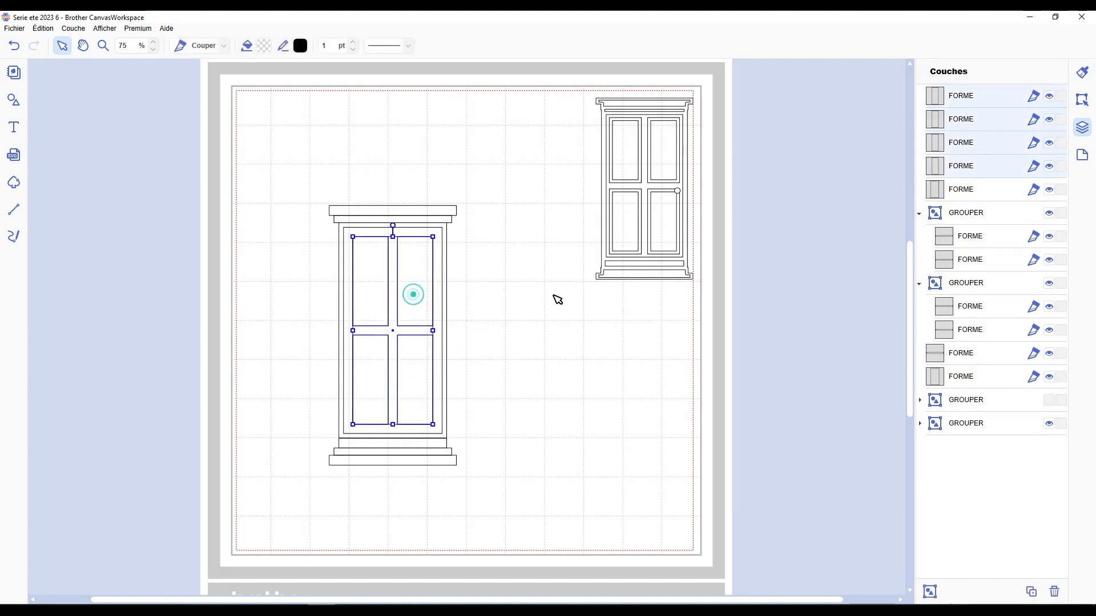
{"action": "left_click", "coordinate": [1082, 100]}
{"action": "scroll", "coordinate": [976, 569], "scroll_direction": "down", "scroll_amount": 1}
{"action": "left_click", "coordinate": [977, 587]}
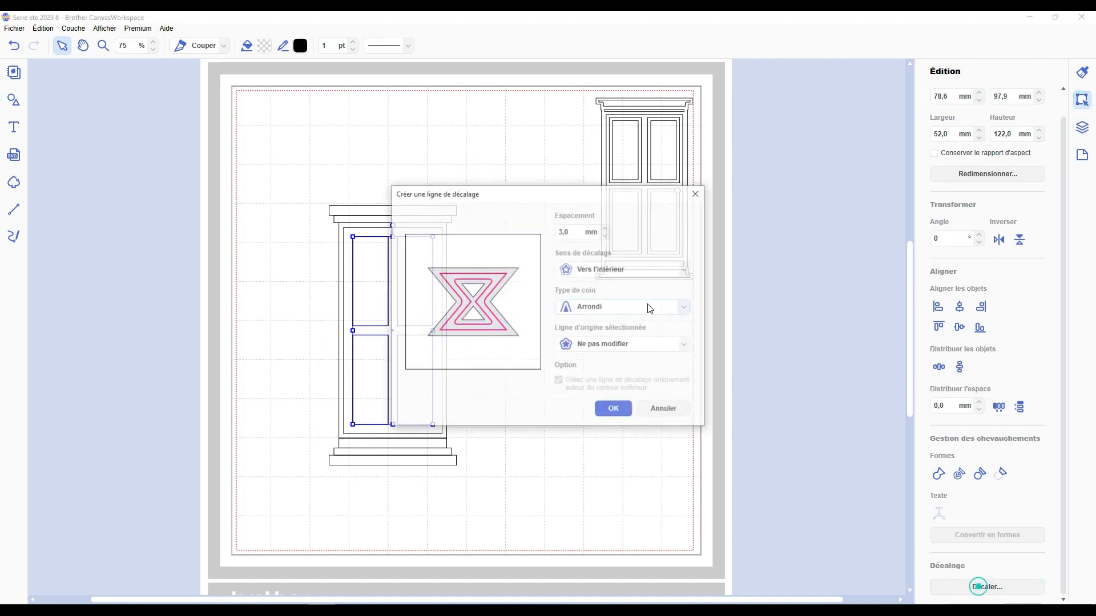
{"action": "left_click_drag", "start_coordinate": [585, 193], "coordinate": [647, 216]}
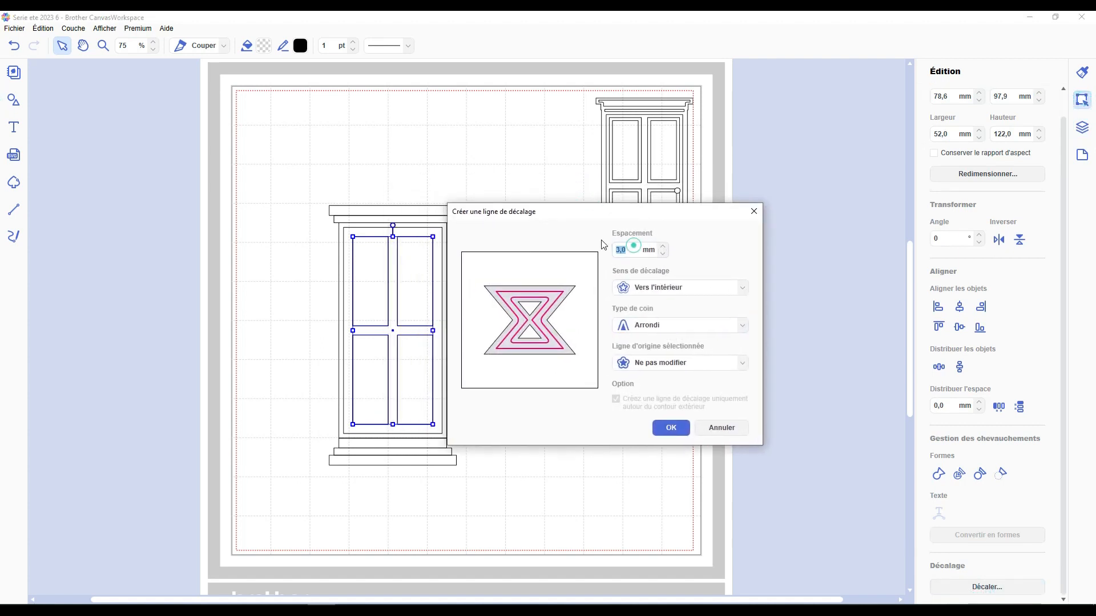
{"action": "left_click", "coordinate": [667, 435]}
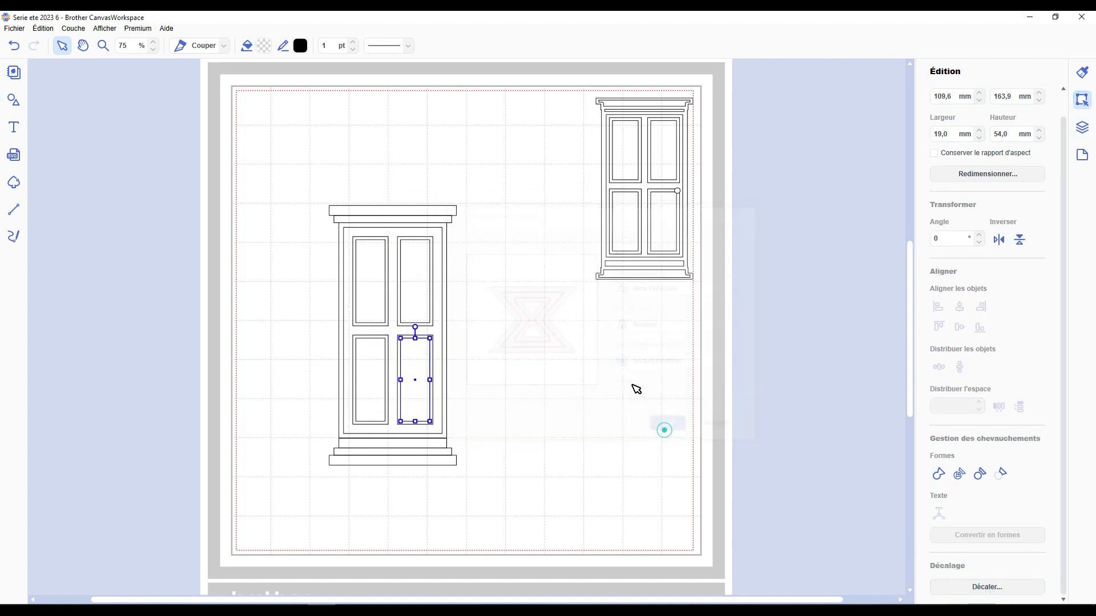
{"action": "left_click", "coordinate": [533, 301]}
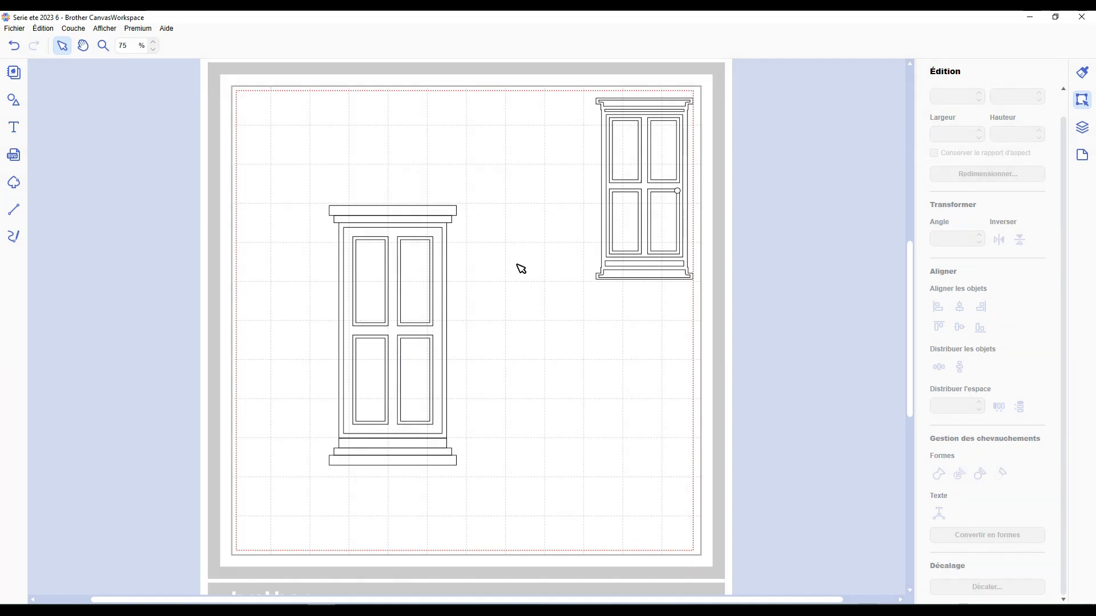
Group the four inner pane outlines, group the four outer pane outlines separately, and leave both groups visible
{"action": "left_click", "coordinate": [375, 269]}
{"action": "left_click", "coordinate": [420, 371], "text": "shift"}
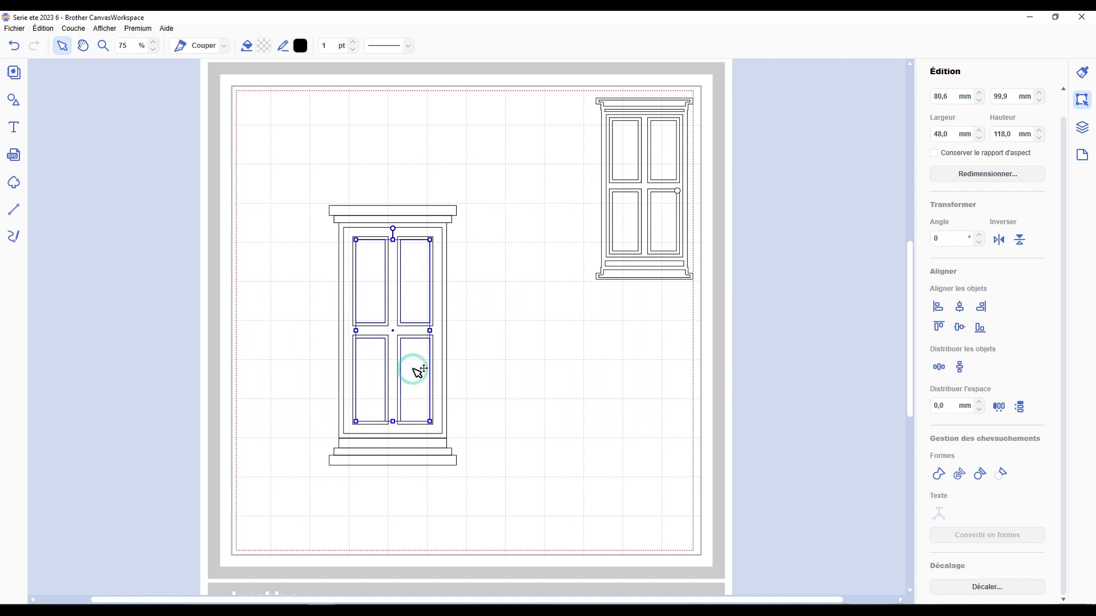
{"action": "key", "text": "ctrl+g"}
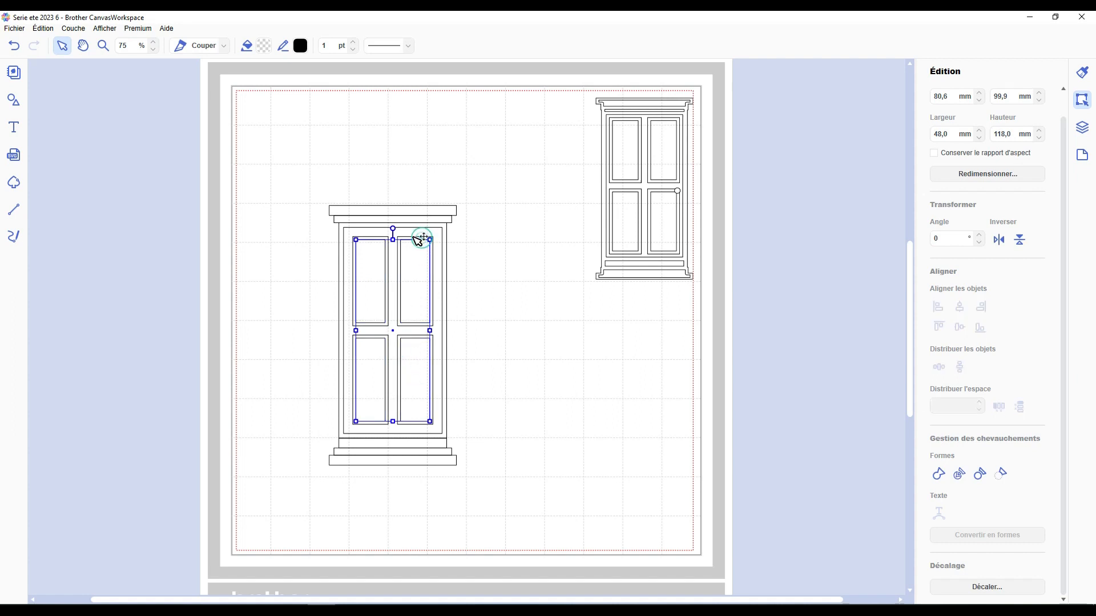
{"action": "left_click", "coordinate": [422, 238]}
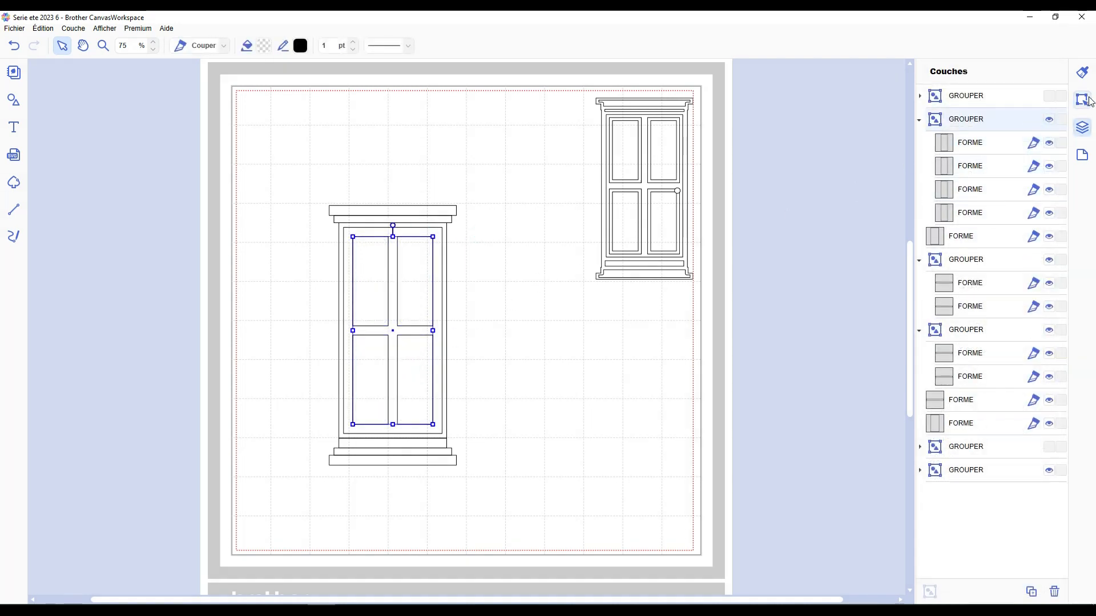
{"action": "left_click", "coordinate": [1049, 118]}
{"action": "left_click", "coordinate": [919, 119]}
{"action": "left_click", "coordinate": [1049, 96]}
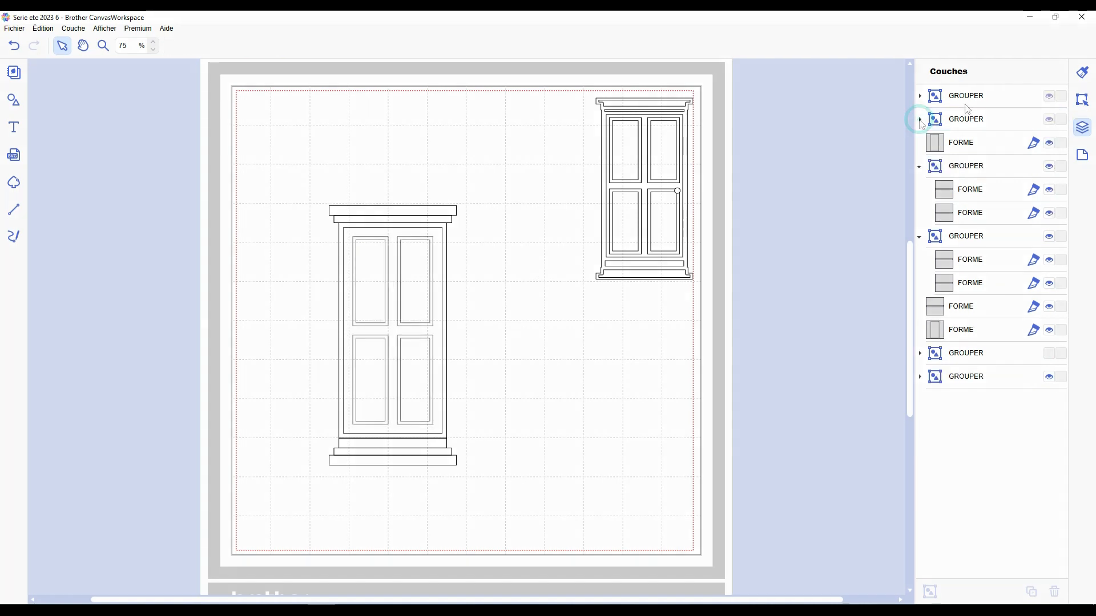
Group the two pane groups together with the rectangle that surrounds them
{"action": "left_click", "coordinate": [965, 96]}
{"action": "left_click", "coordinate": [967, 120], "text": "ctrl"}
{"action": "left_click", "coordinate": [963, 143], "text": "ctrl"}
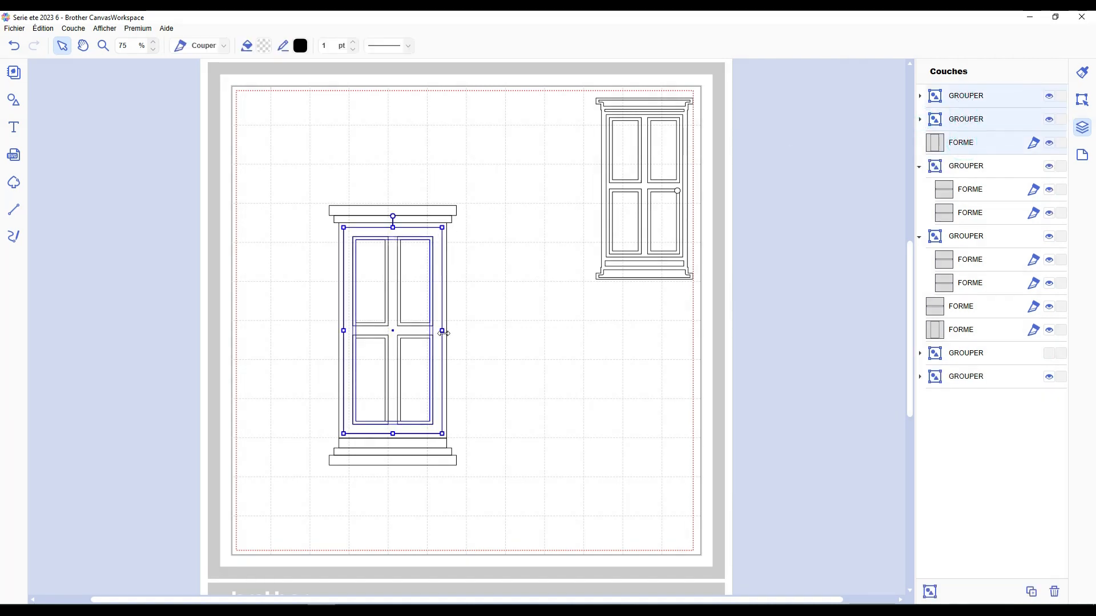
{"action": "key", "text": "ctrl+g"}
{"action": "left_click", "coordinate": [919, 95]}
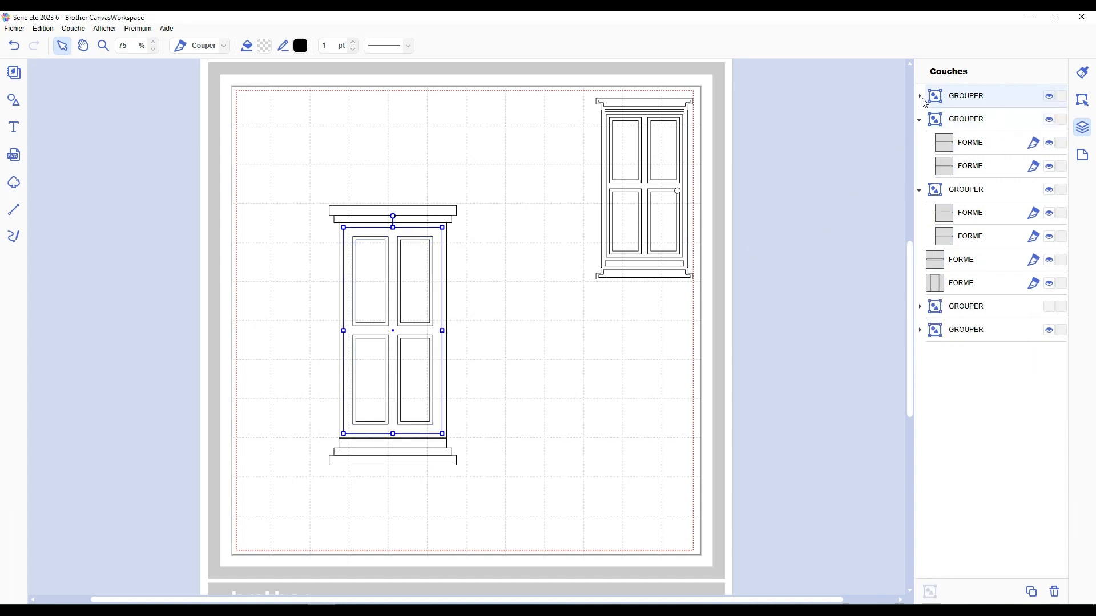
Try moving the grouped panes and their frame out of the window, and undo the move
{"action": "left_click", "coordinate": [525, 317]}
{"action": "left_click_drag", "start_coordinate": [404, 264], "coordinate": [533, 303]}
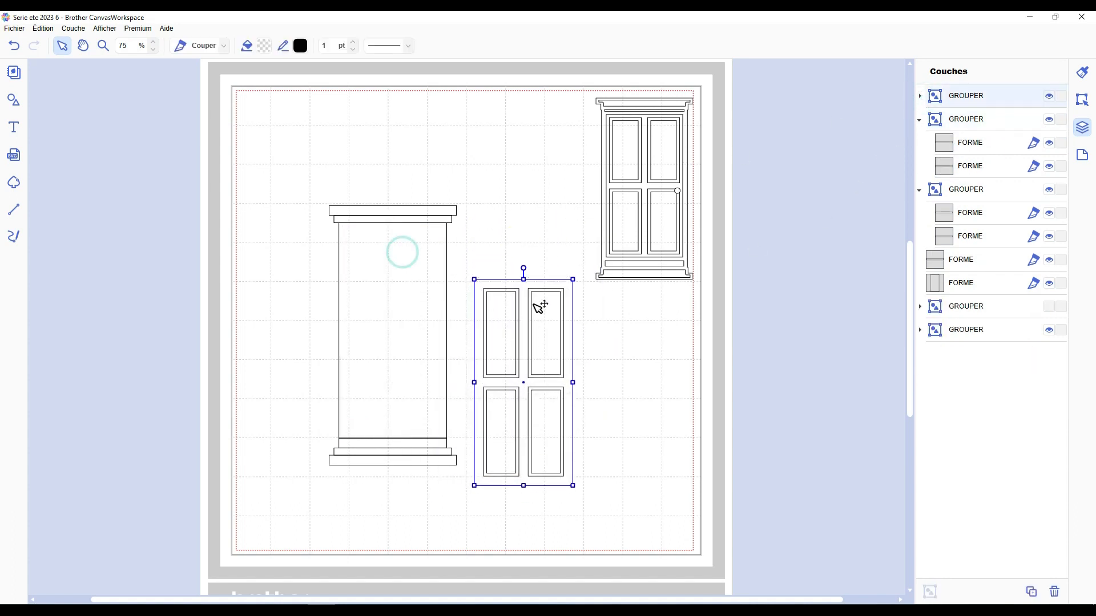
{"action": "key", "text": "ctrl+z"}
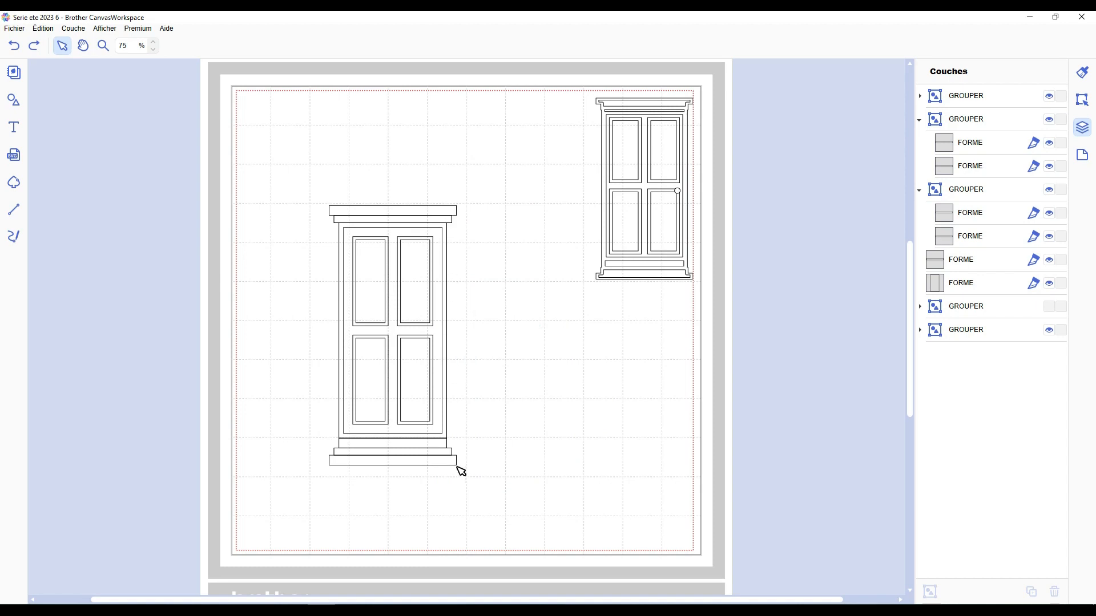
Merge the two stepped base rectangles into one shape, and merge the two cornice rectangles into another
{"action": "left_click_drag", "start_coordinate": [477, 491], "coordinate": [406, 452]}
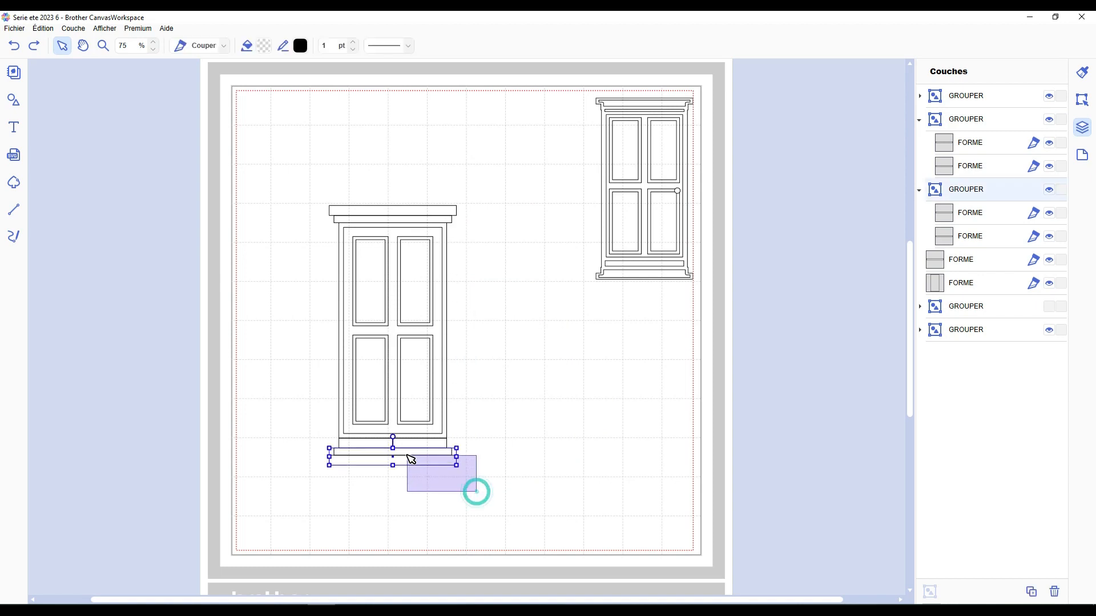
{"action": "left_click", "coordinate": [1083, 101]}
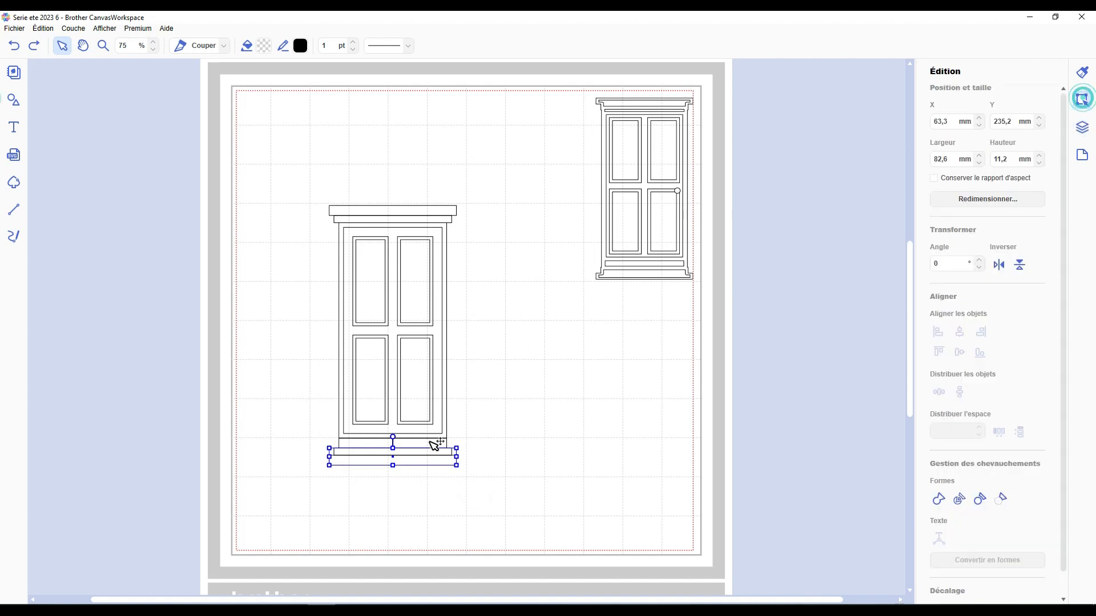
{"action": "left_click", "coordinate": [938, 499]}
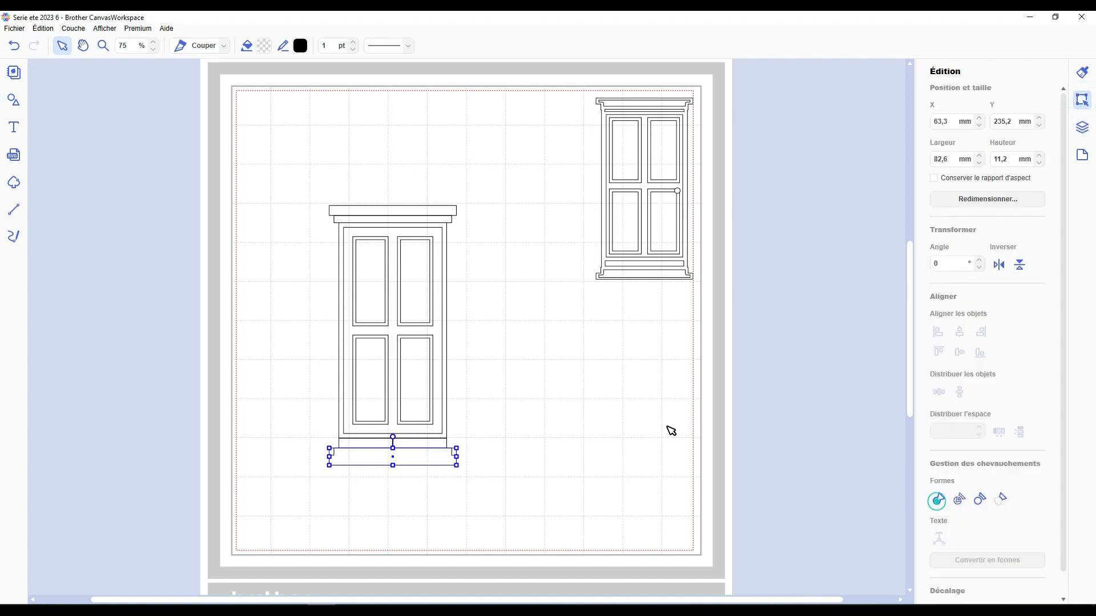
{"action": "left_click", "coordinate": [434, 210]}
{"action": "left_click", "coordinate": [938, 499]}
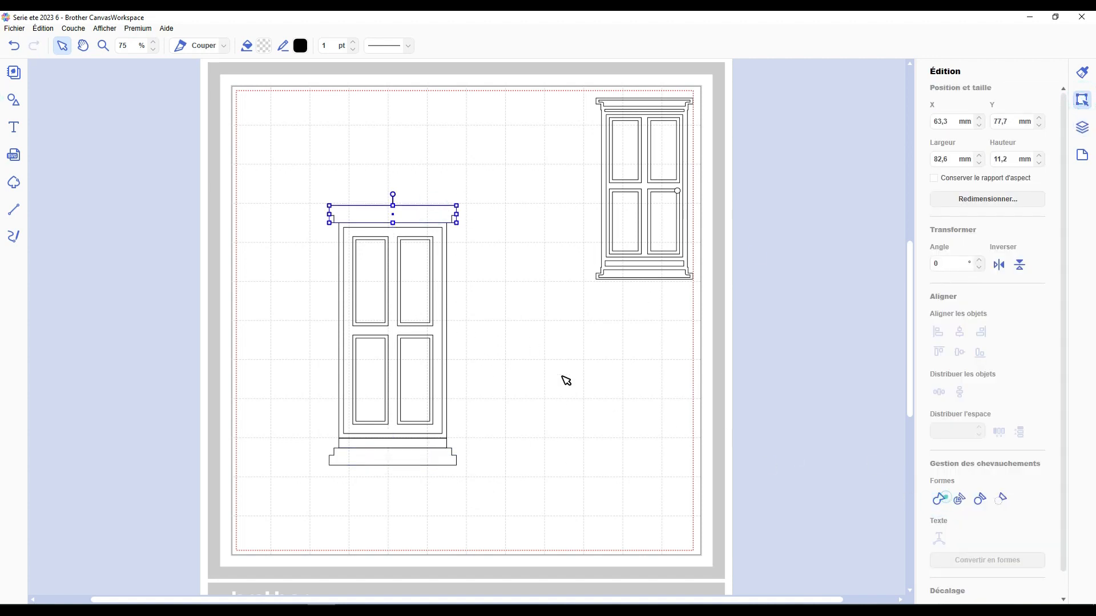
{"action": "left_click", "coordinate": [514, 460]}
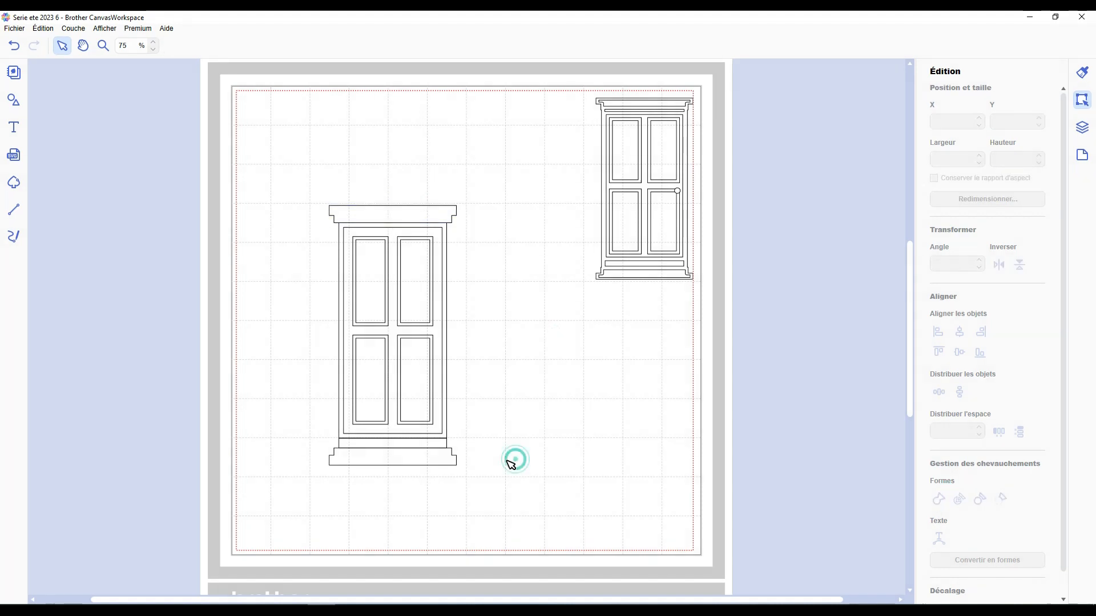
Create inward offset lines of 2 mm with rounded corners for the merged cornice, the merged base and the strip above the base
{"action": "left_click", "coordinate": [445, 461]}
{"action": "left_click", "coordinate": [436, 443]}
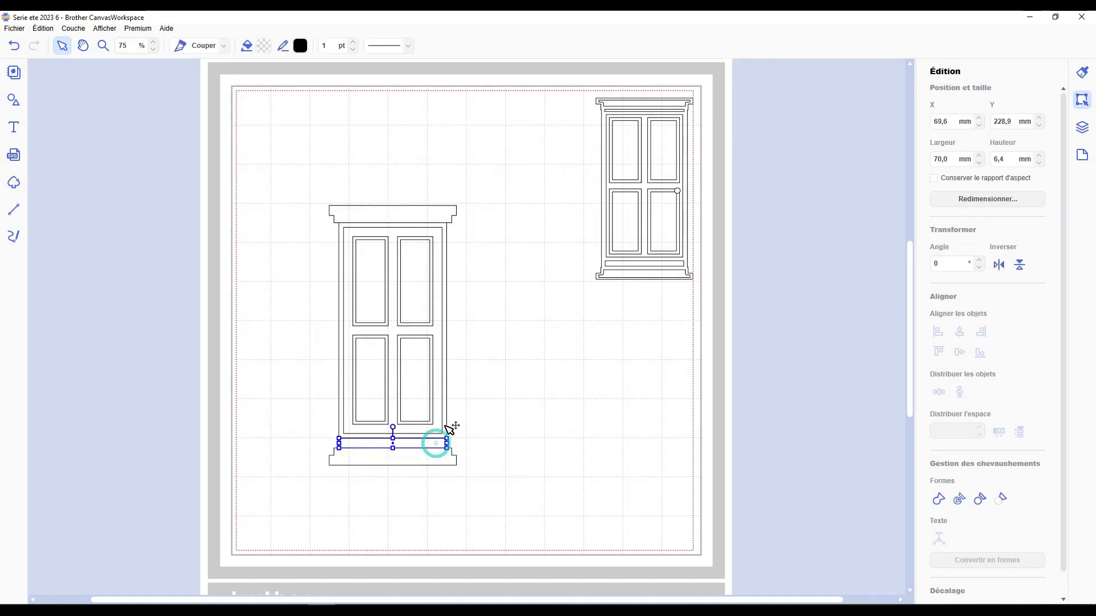
{"action": "left_click", "coordinate": [448, 210]}
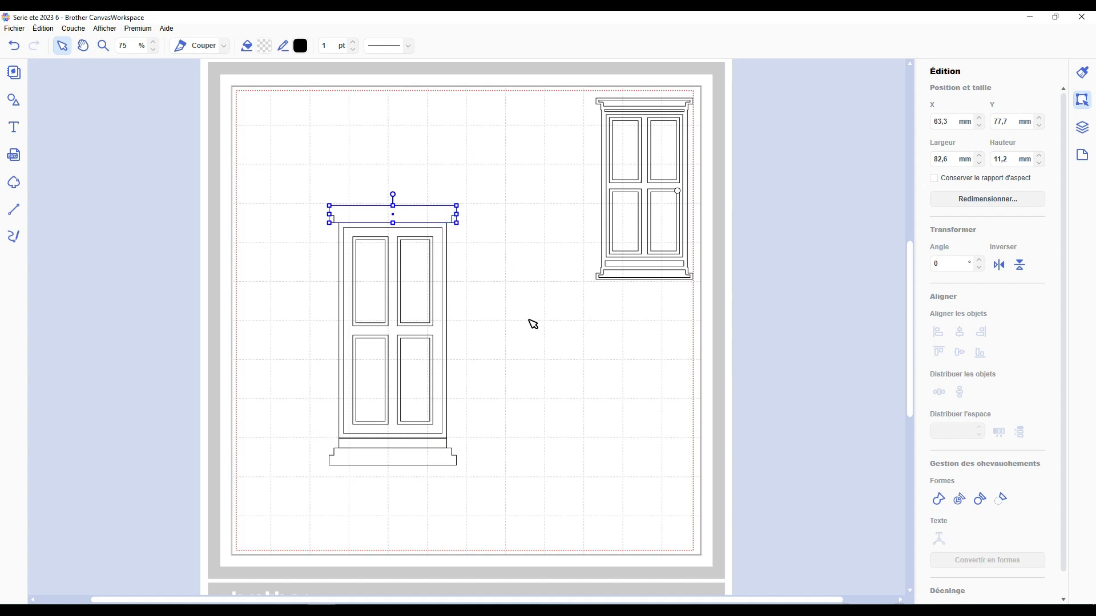
{"action": "left_click", "coordinate": [430, 455]}
{"action": "left_click", "coordinate": [430, 445], "text": "shift"}
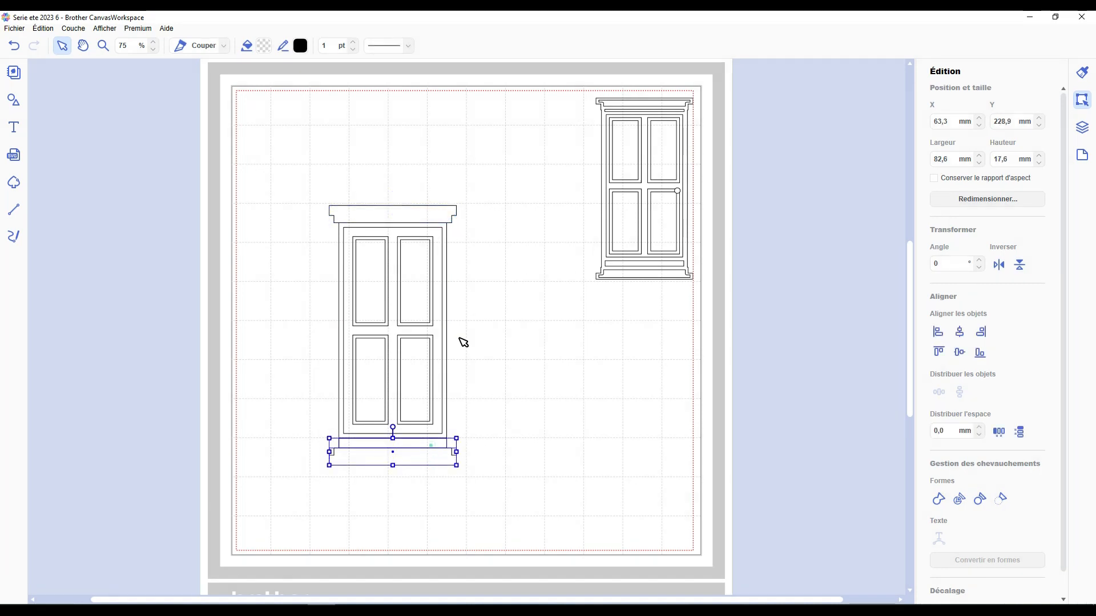
{"action": "left_click", "coordinate": [431, 218], "text": "shift"}
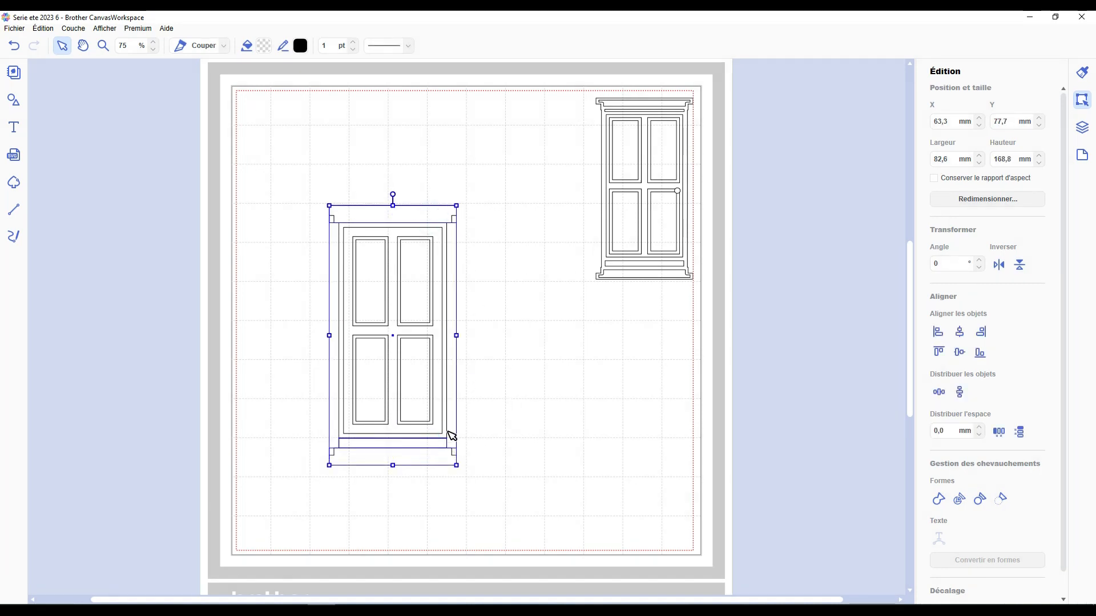
{"action": "scroll", "coordinate": [985, 564], "scroll_direction": "down", "scroll_amount": 1}
{"action": "left_click", "coordinate": [986, 587]}
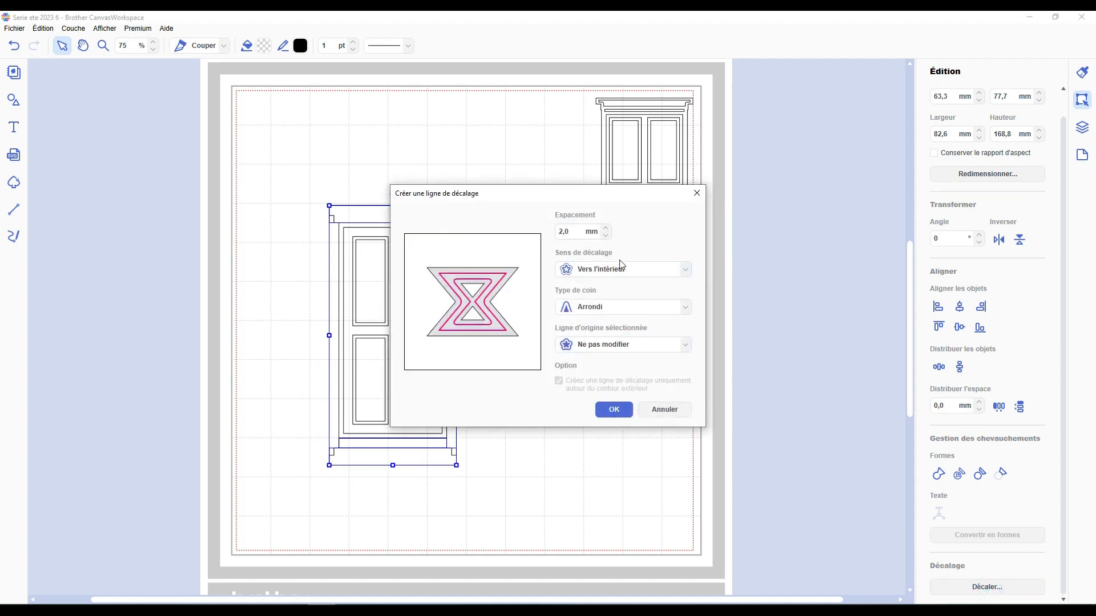
{"action": "left_click", "coordinate": [614, 409]}
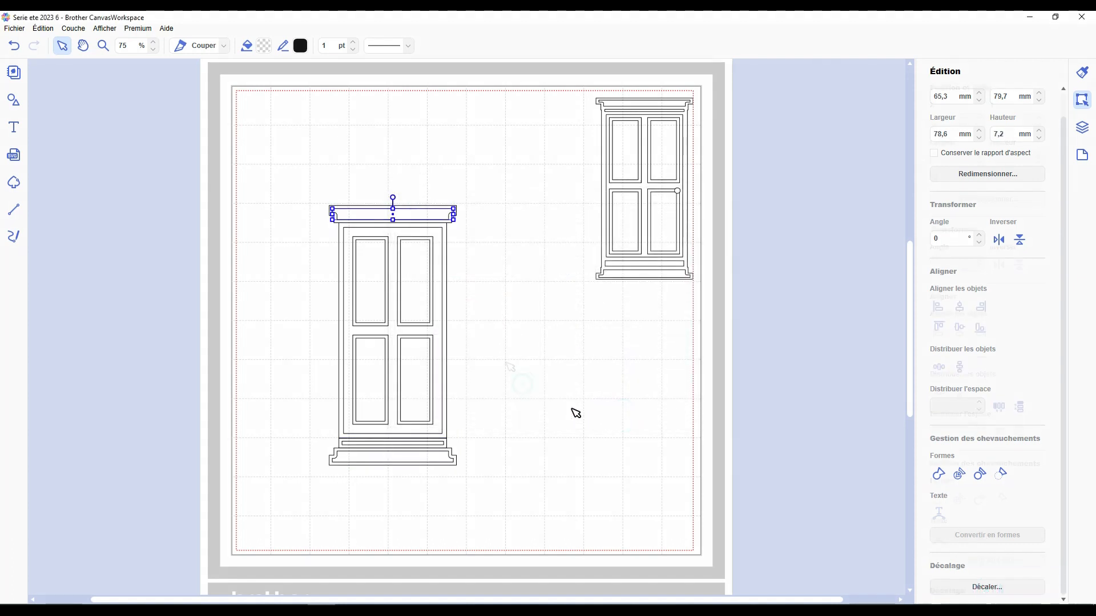
{"action": "left_click", "coordinate": [520, 381]}
Merge the outer outlines of the cornice, window frame, lower strip and base into one continuous window outline
{"action": "left_click", "coordinate": [453, 454]}
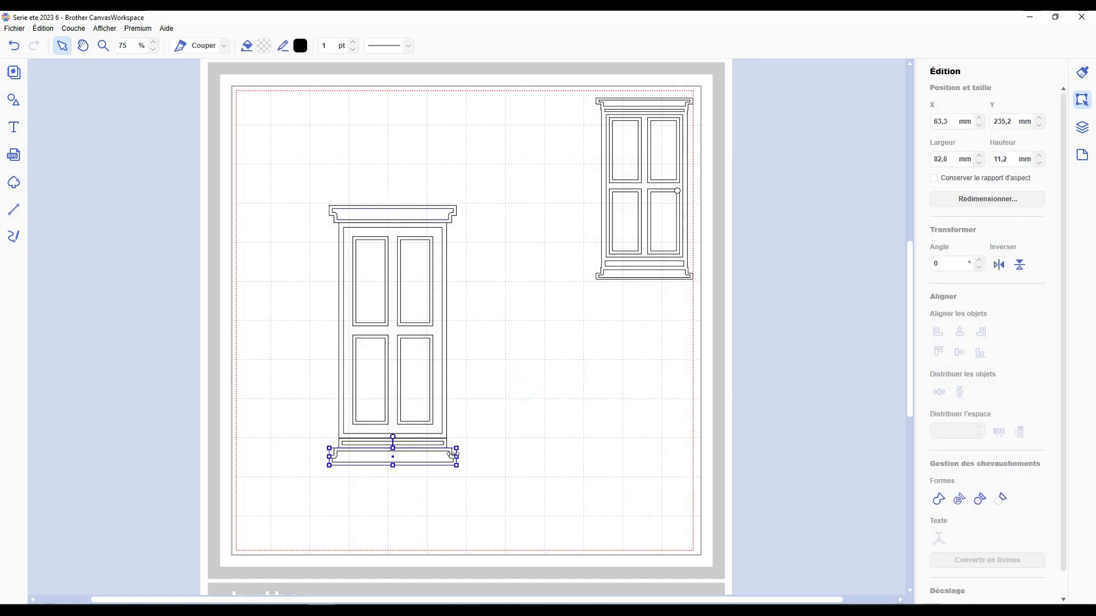
{"action": "left_click", "coordinate": [447, 418], "text": "shift"}
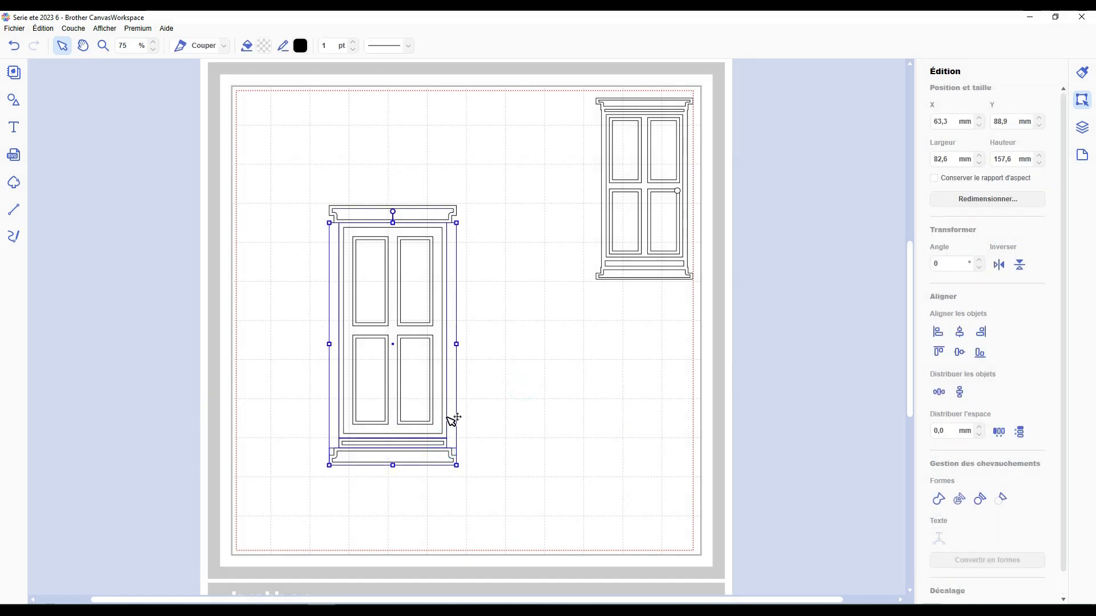
{"action": "left_click", "coordinate": [461, 214], "text": "shift"}
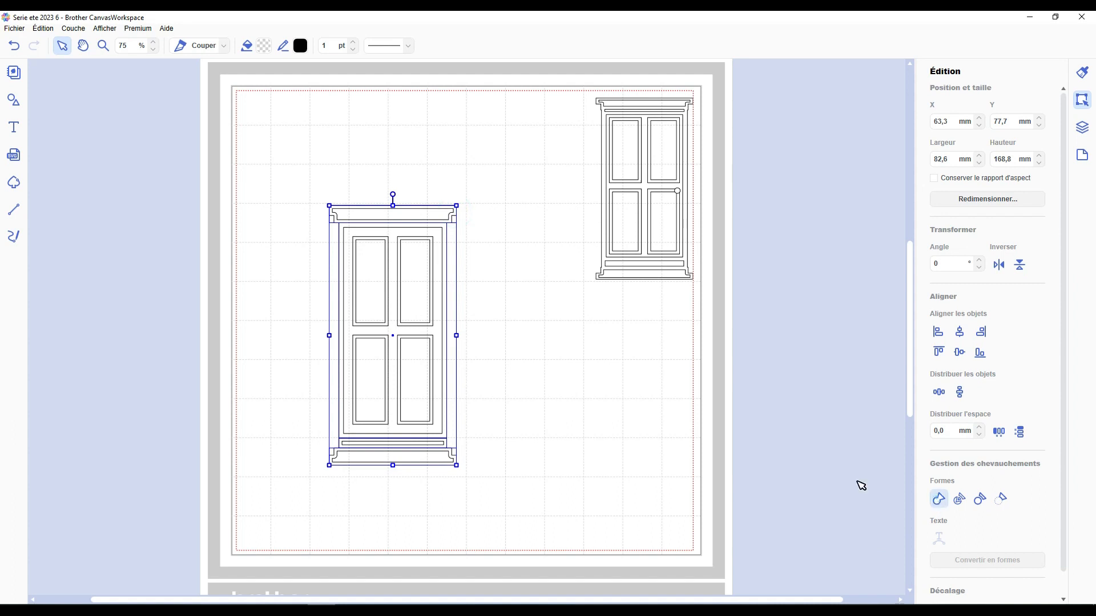
{"action": "left_click", "coordinate": [564, 378]}
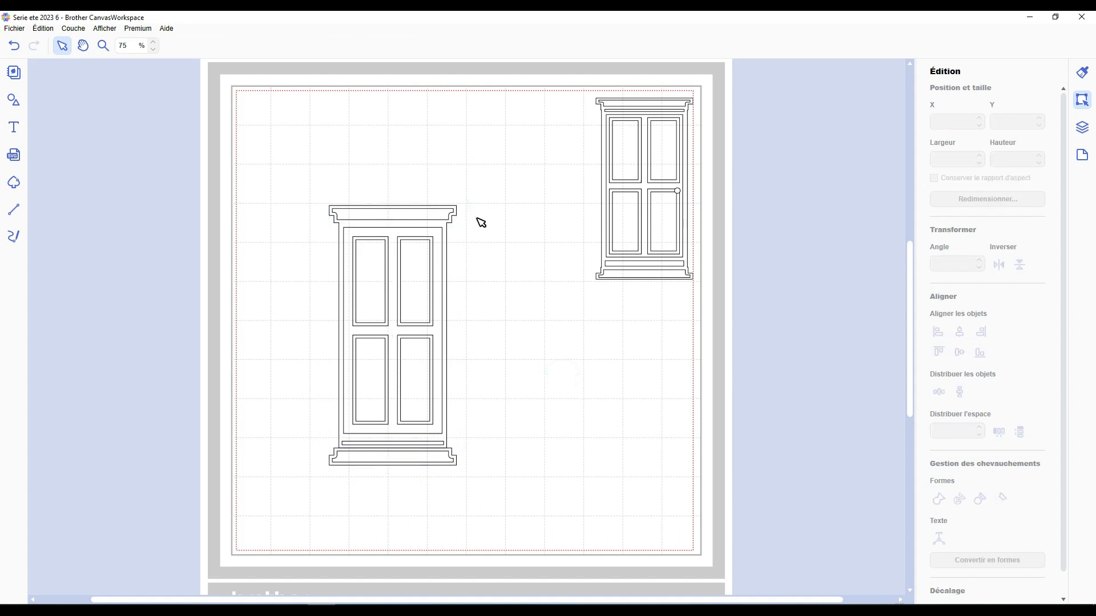
{"action": "left_click", "coordinate": [338, 439]}
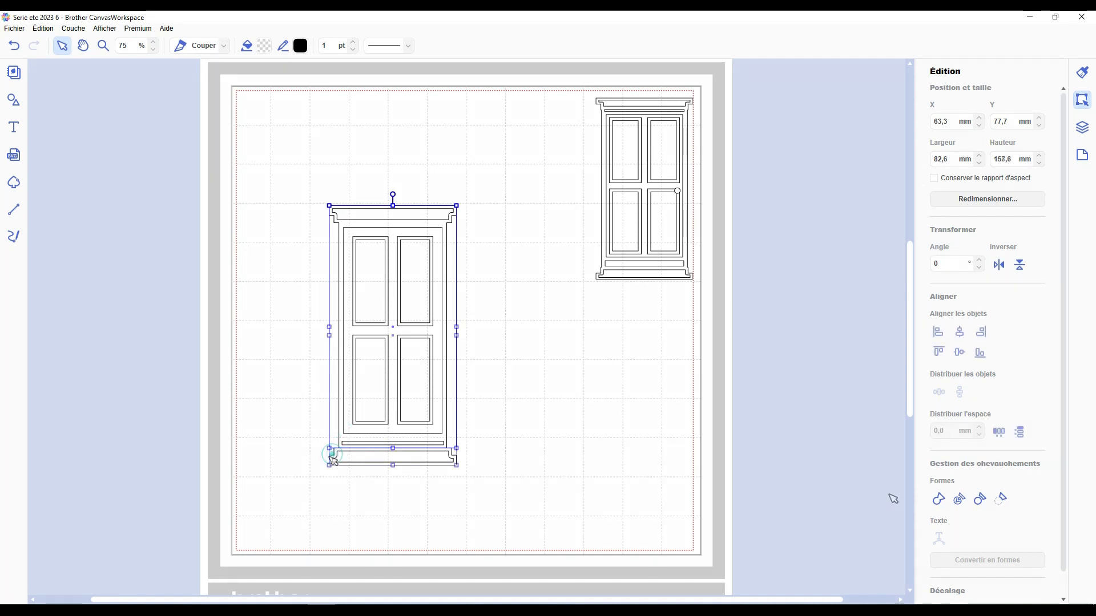
{"action": "left_click", "coordinate": [332, 457], "text": "shift"}
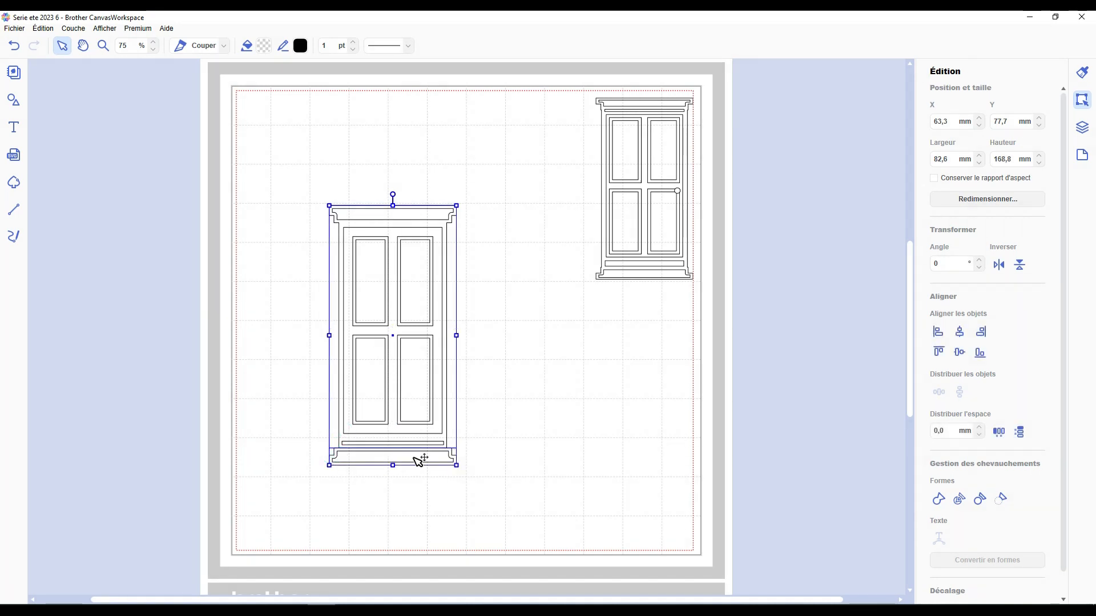
{"action": "left_click", "coordinate": [939, 499]}
{"action": "left_click", "coordinate": [472, 418]}
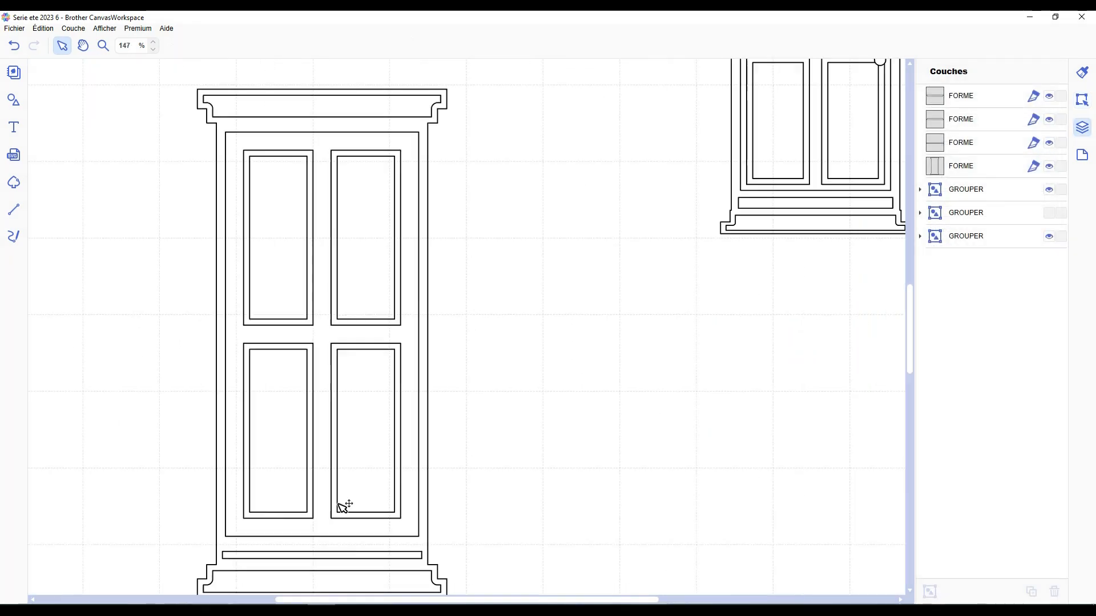
Increase the height of the thin inner strip above the base by extending its upper edge
{"action": "scroll", "coordinate": [318, 514], "scroll_direction": "down", "scroll_amount": 1}
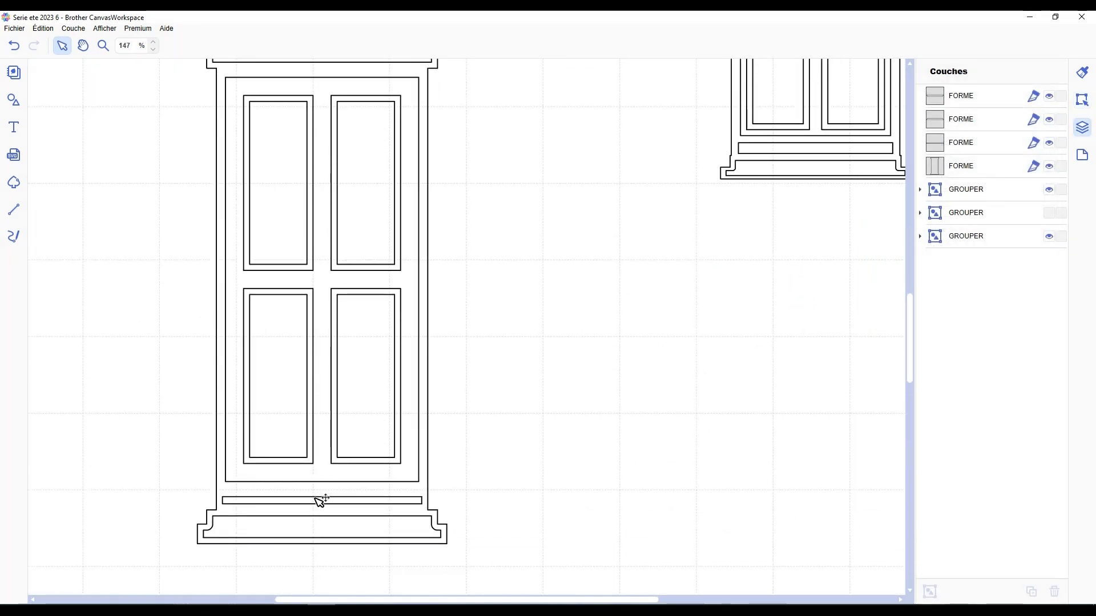
{"action": "left_click", "coordinate": [320, 501]}
{"action": "left_click_drag", "start_coordinate": [321, 497], "coordinate": [322, 492]}
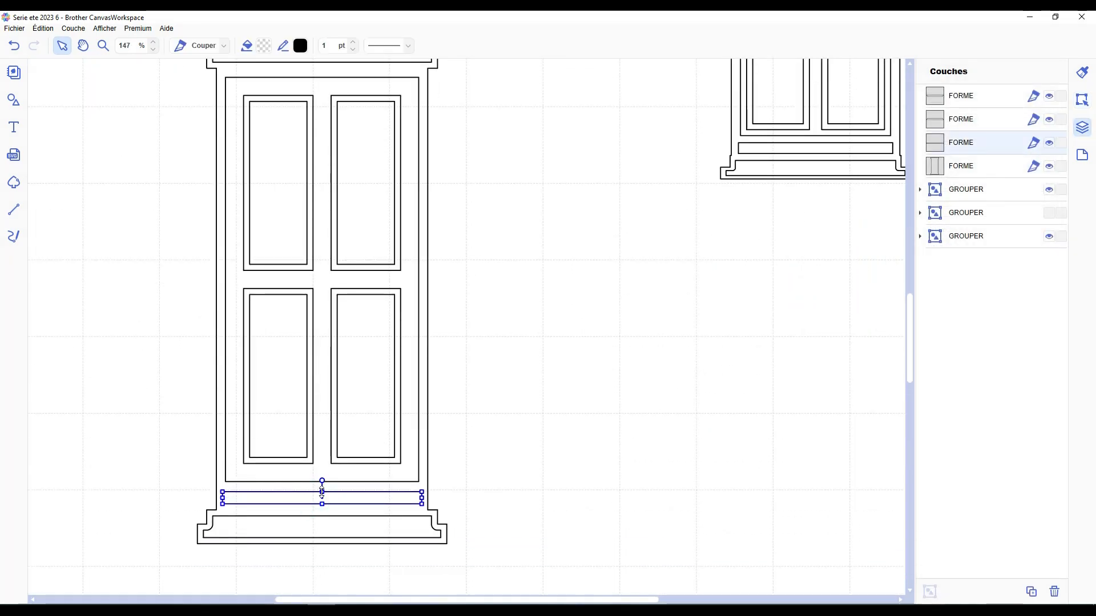
{"action": "left_click", "coordinate": [553, 489]}
{"action": "scroll", "coordinate": [570, 474], "scroll_direction": "down", "scroll_amount": 2}
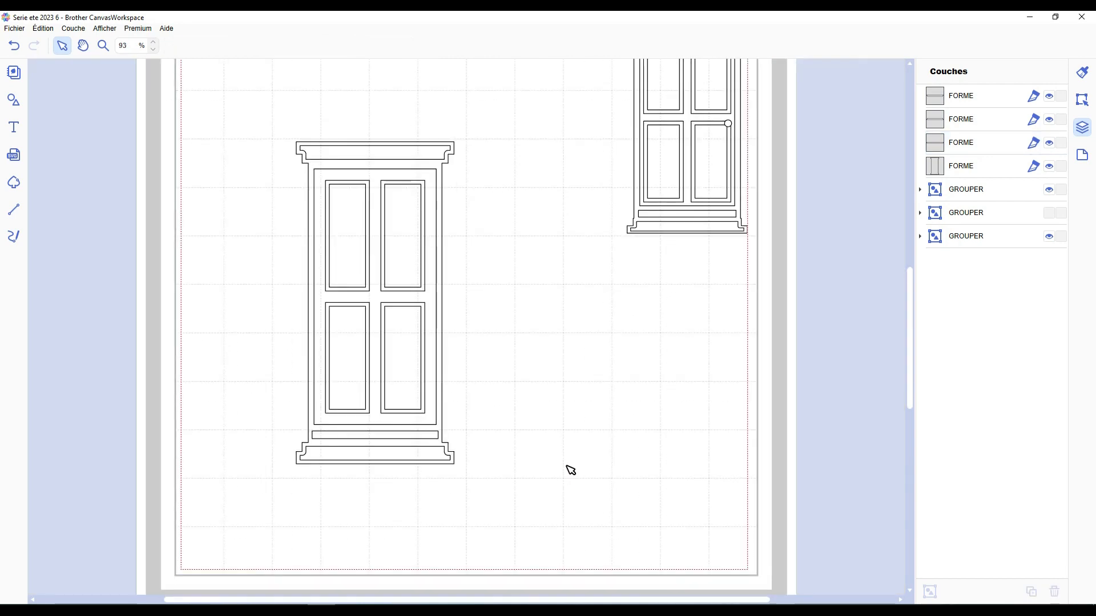
Duplicate the inner strip above the base, place the copy just below the cornice and reduce its height to fit above the frame
{"action": "scroll", "coordinate": [328, 443], "scroll_direction": "up", "scroll_amount": 3}
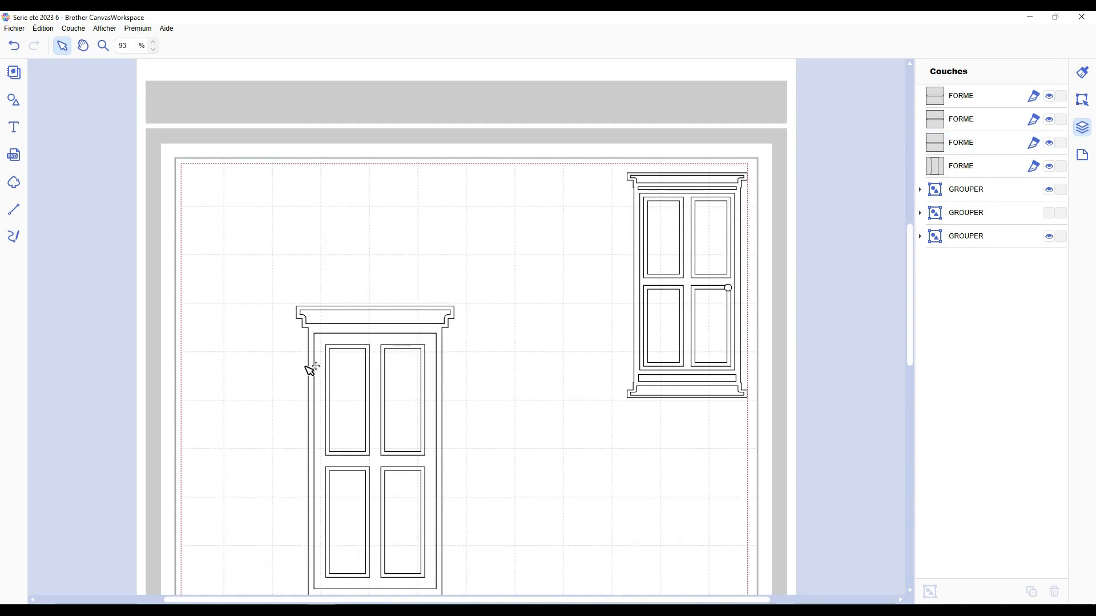
{"action": "scroll", "coordinate": [311, 369], "scroll_direction": "up", "scroll_amount": 3}
{"action": "scroll", "coordinate": [274, 331], "scroll_direction": "down", "scroll_amount": 4}
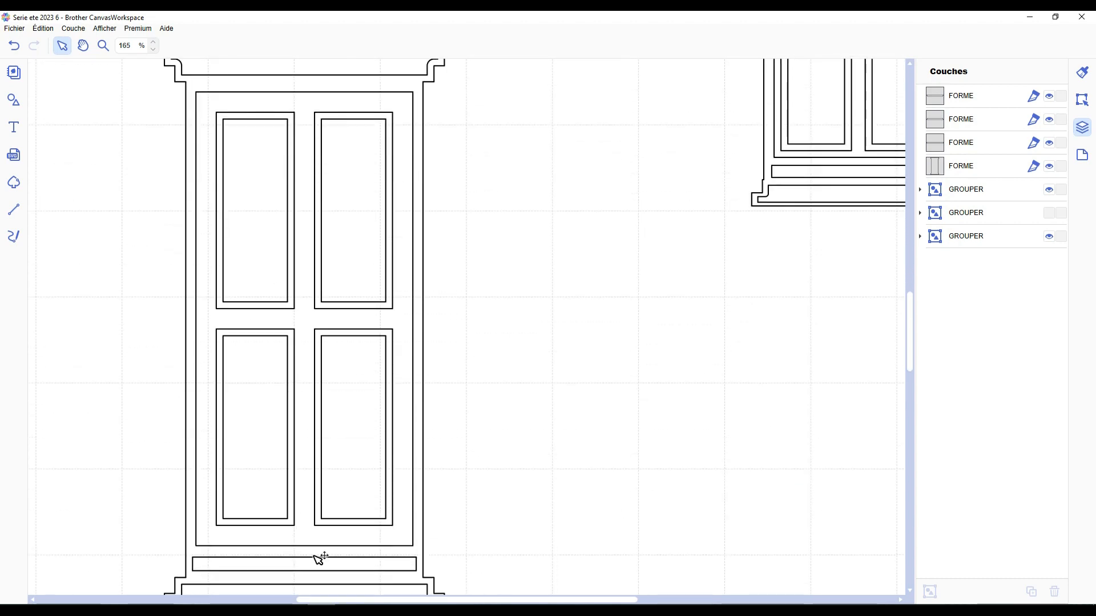
{"action": "left_click", "coordinate": [317, 564]}
{"action": "key", "text": "ctrl+d"}
{"action": "scroll", "coordinate": [394, 569], "scroll_direction": "down", "scroll_amount": 2}
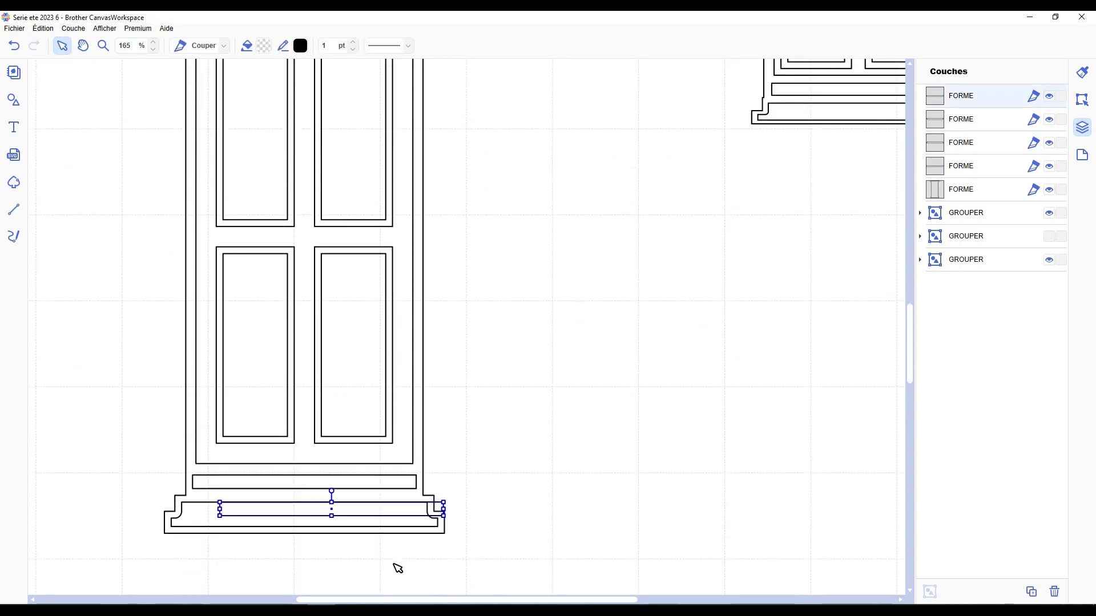
{"action": "left_click_drag", "start_coordinate": [442, 505], "coordinate": [529, 155]}
{"action": "scroll", "coordinate": [474, 308], "scroll_direction": "up", "scroll_amount": 4}
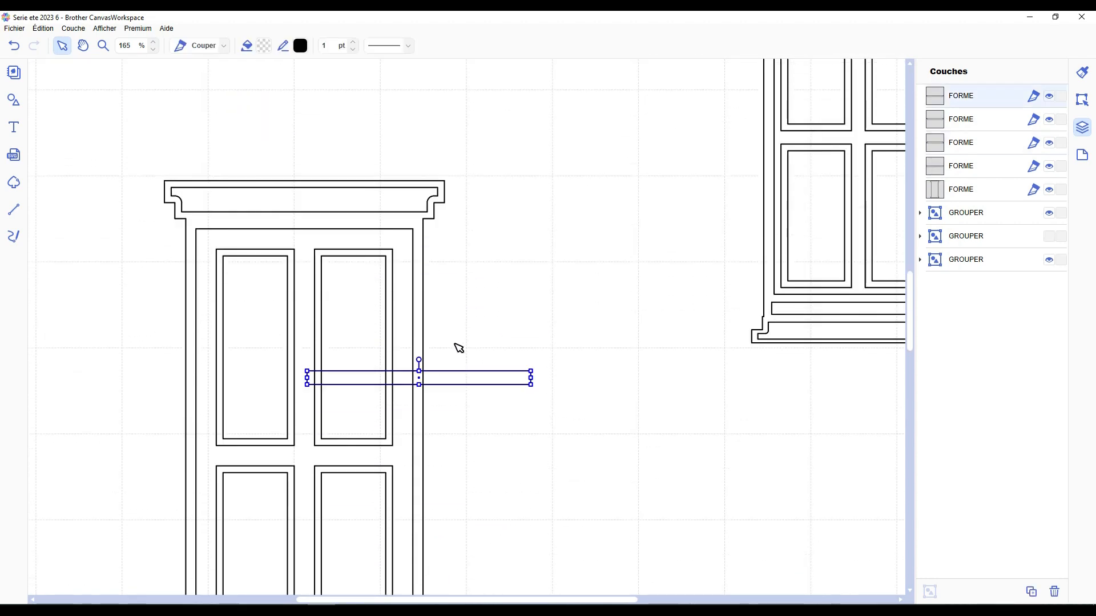
{"action": "left_click_drag", "start_coordinate": [461, 366], "coordinate": [305, 223]}
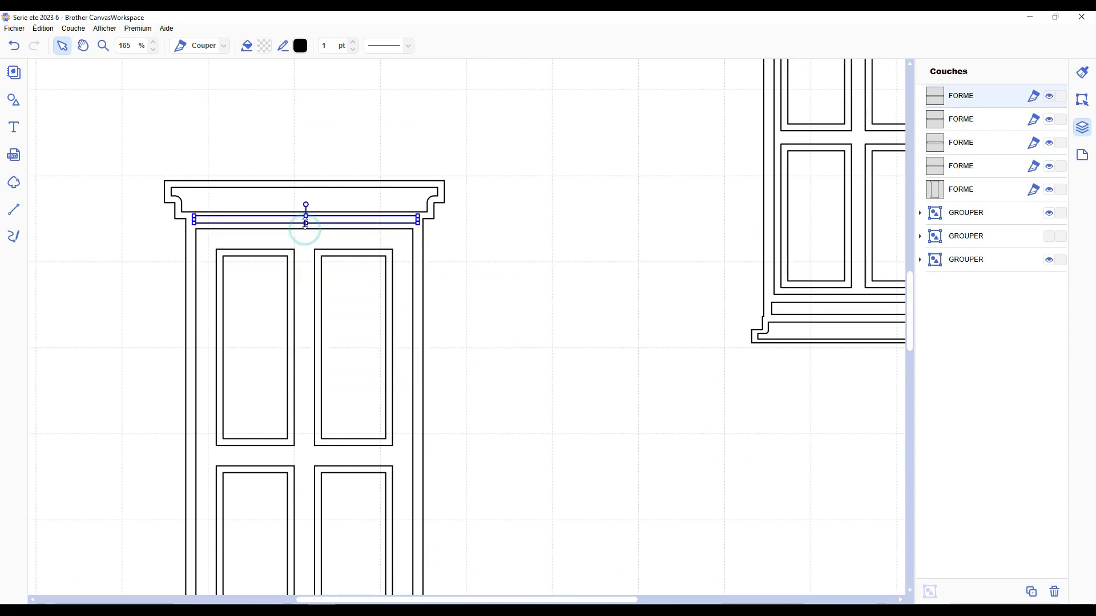
Center the narrow strip below the cornice horizontally within the window outline
{"action": "left_click", "coordinate": [361, 220]}
{"action": "left_click", "coordinate": [353, 219], "text": "shift"}
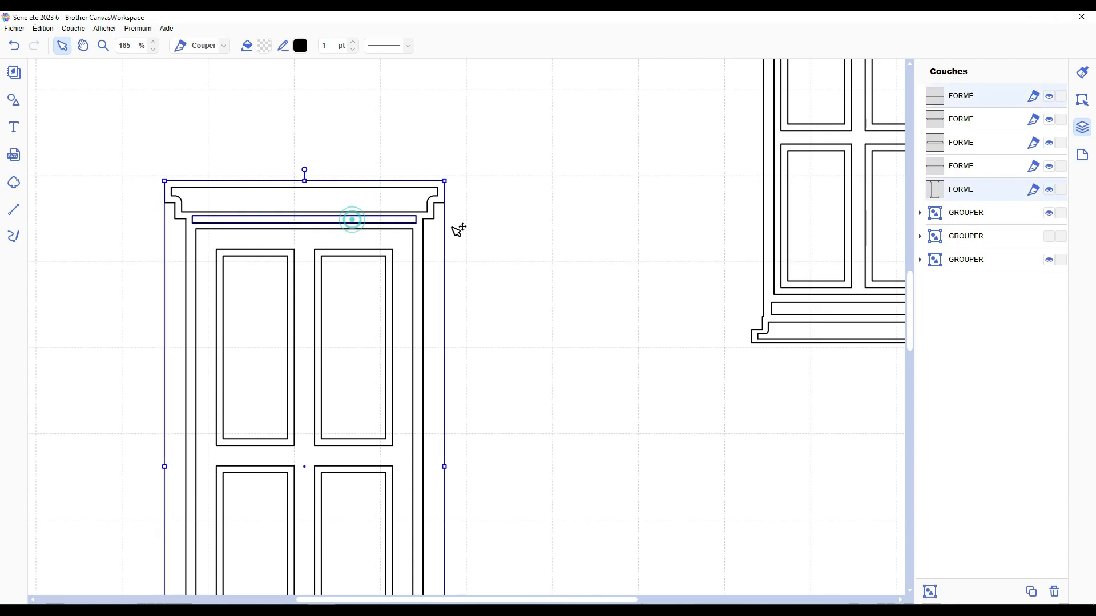
{"action": "left_click", "coordinate": [1081, 99]}
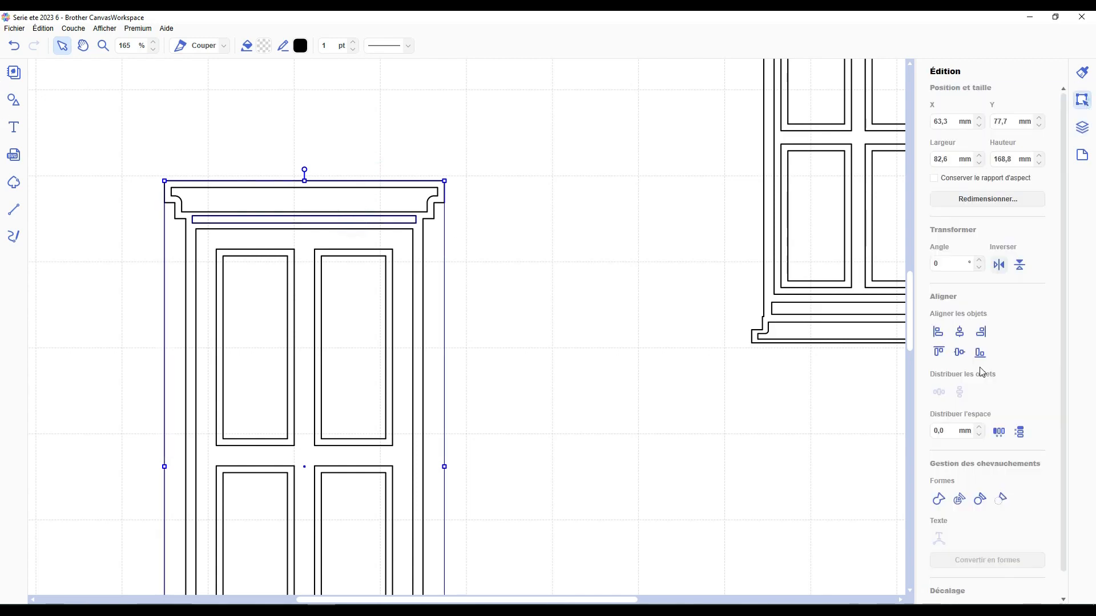
{"action": "left_click", "coordinate": [543, 297]}
{"action": "scroll", "coordinate": [517, 310], "scroll_direction": "down", "scroll_amount": 3}
{"action": "scroll", "coordinate": [518, 310], "scroll_direction": "down", "scroll_amount": 1}
{"action": "left_click", "coordinate": [453, 257]}
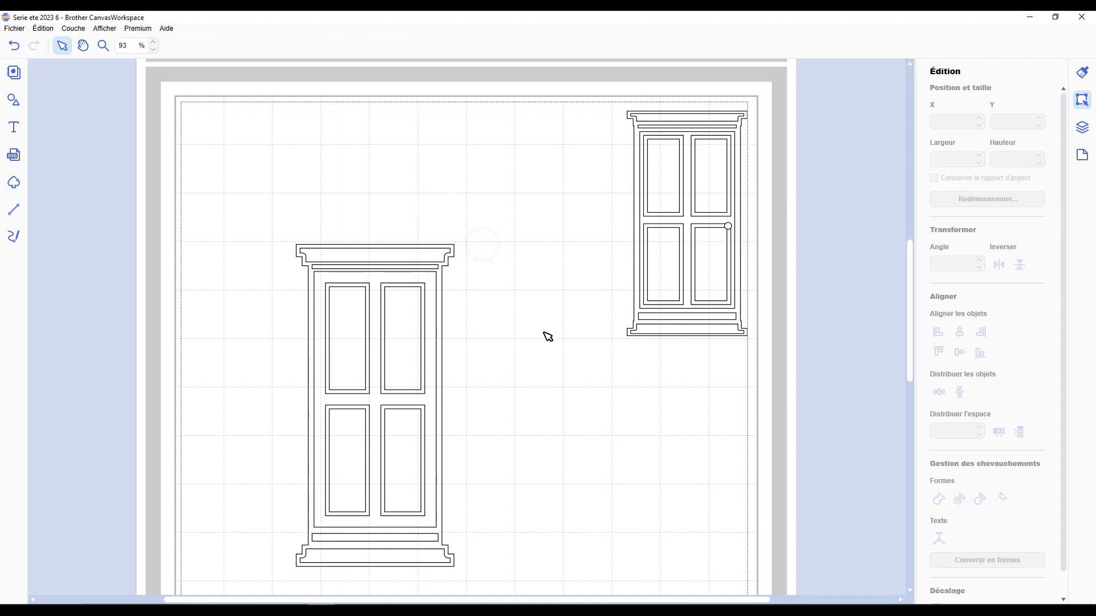
{"action": "scroll", "coordinate": [548, 337], "scroll_direction": "down", "scroll_amount": 1}
{"action": "scroll", "coordinate": [538, 355], "scroll_direction": "down", "scroll_amount": 2}
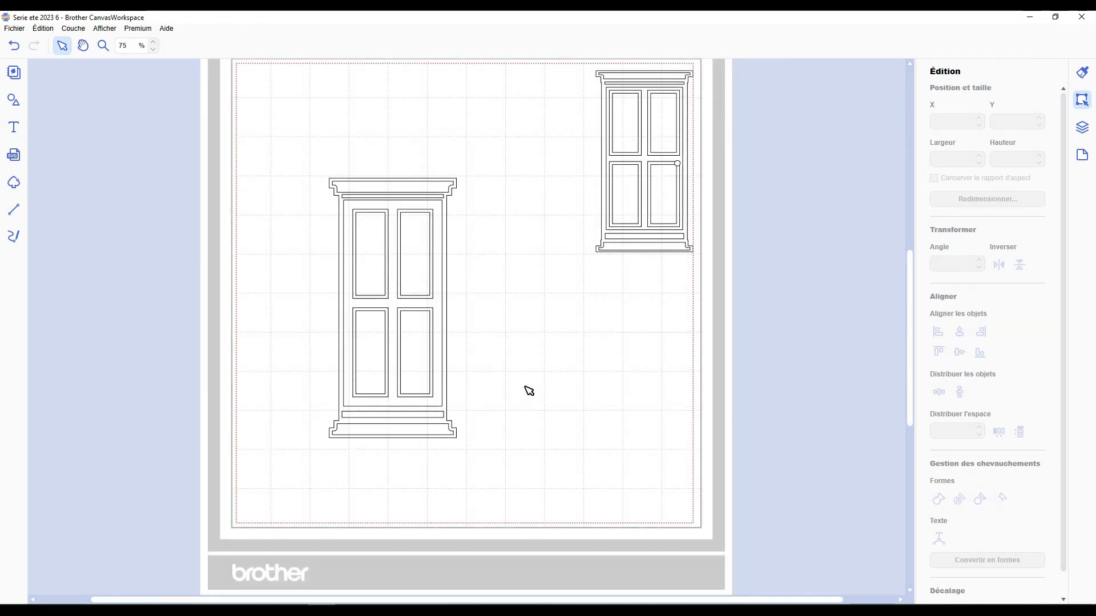
{"action": "scroll", "coordinate": [529, 356], "scroll_direction": "up", "scroll_amount": 1}
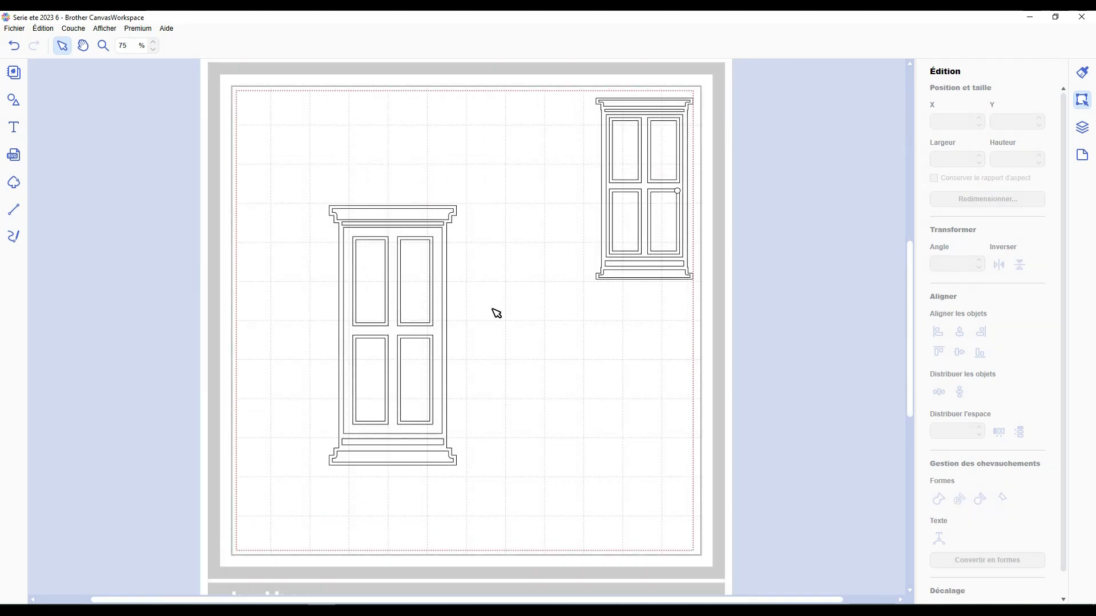
{"action": "left_click_drag", "start_coordinate": [299, 152], "coordinate": [460, 469]}
{"action": "left_click", "coordinate": [536, 364]}
Insert a plain circle shape over the window's right-hand side
{"action": "left_click", "coordinate": [14, 100]}
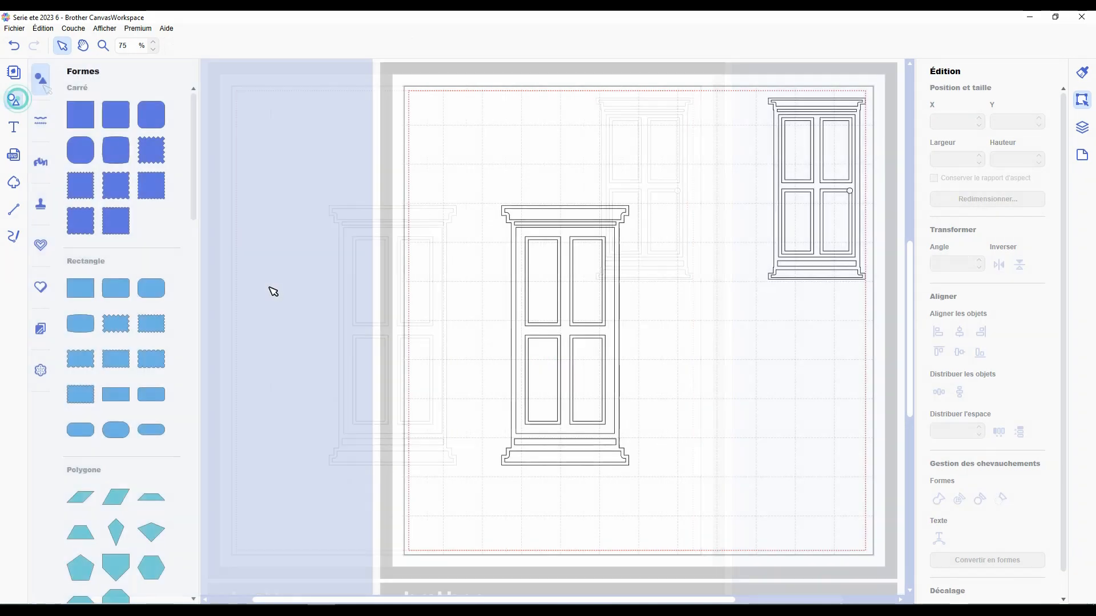
{"action": "scroll", "coordinate": [161, 416], "scroll_direction": "down", "scroll_amount": 5}
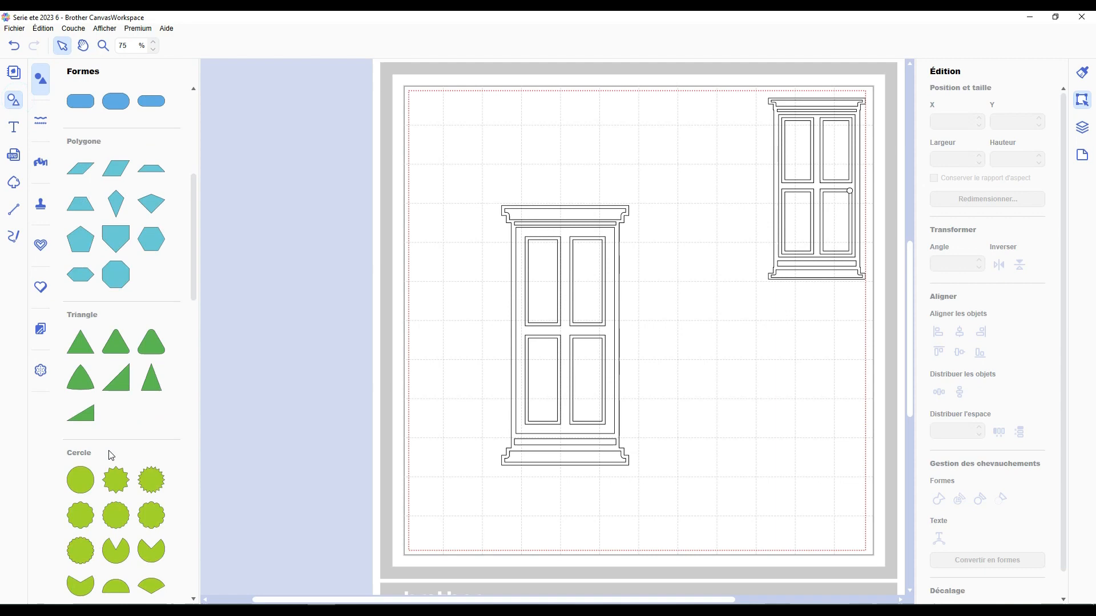
{"action": "scroll", "coordinate": [110, 455], "scroll_direction": "down", "scroll_amount": 1}
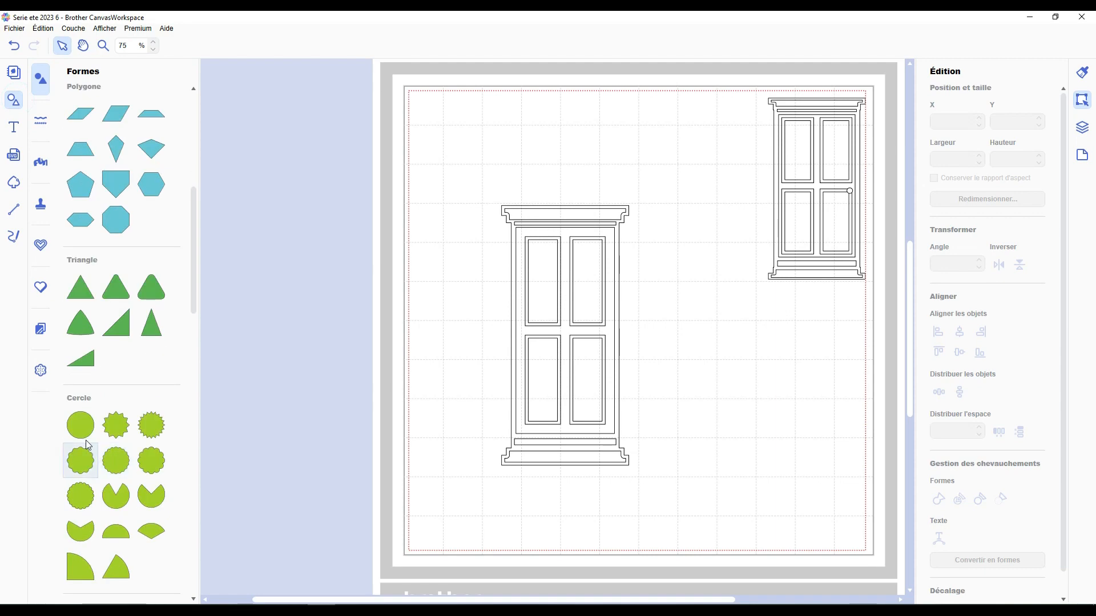
{"action": "left_click_drag", "start_coordinate": [81, 425], "coordinate": [648, 344]}
{"action": "left_click", "coordinate": [13, 99]}
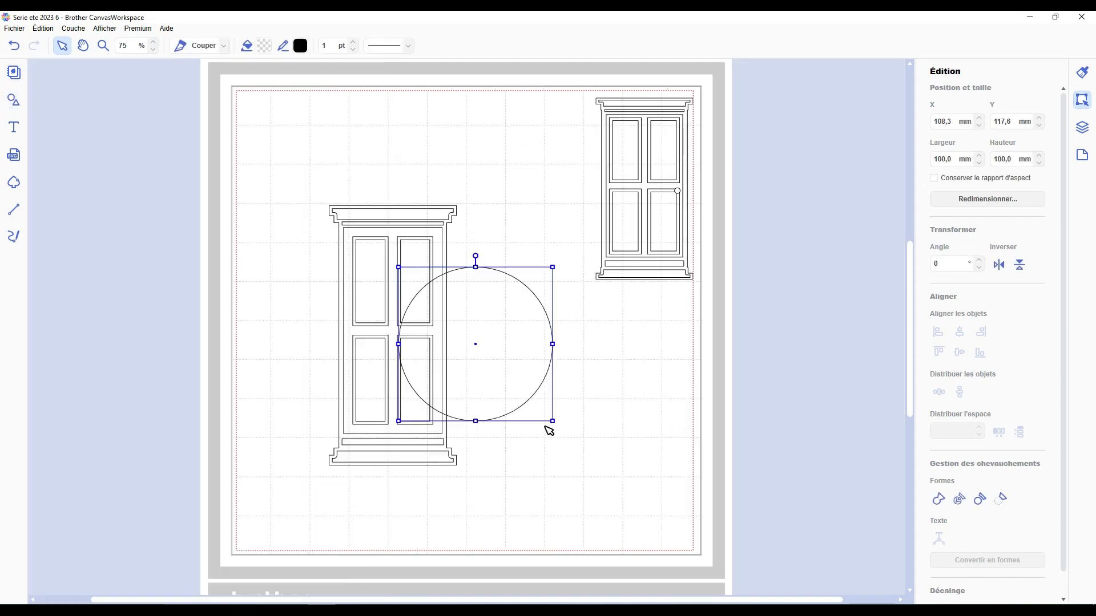
Shrink the circle to about 5.1 mm across and place it on the upper outer corner of the lower right-hand pane
{"action": "left_click_drag", "start_coordinate": [550, 417], "coordinate": [409, 279]}
{"action": "scroll", "coordinate": [462, 340], "scroll_direction": "up", "scroll_amount": 4}
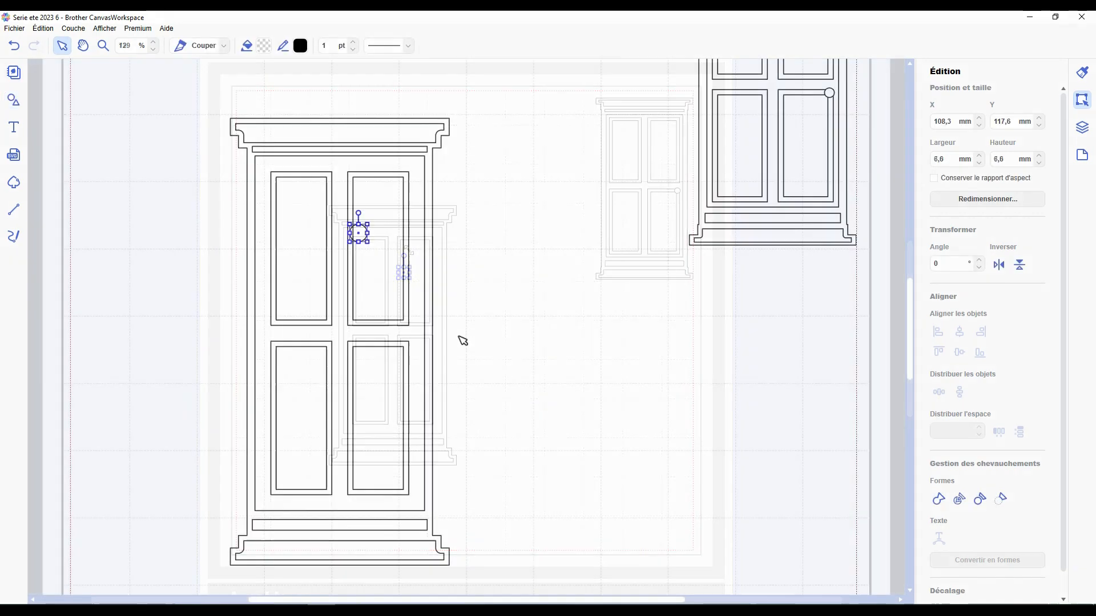
{"action": "left_click_drag", "start_coordinate": [358, 232], "coordinate": [401, 344]}
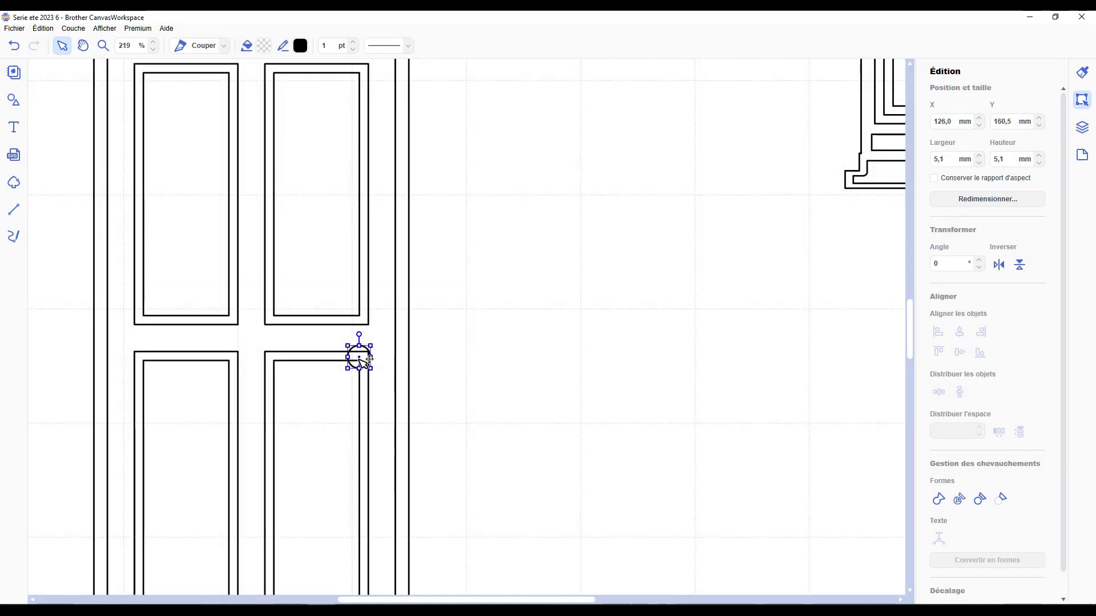
{"action": "left_click_drag", "start_coordinate": [359, 360], "coordinate": [362, 356]}
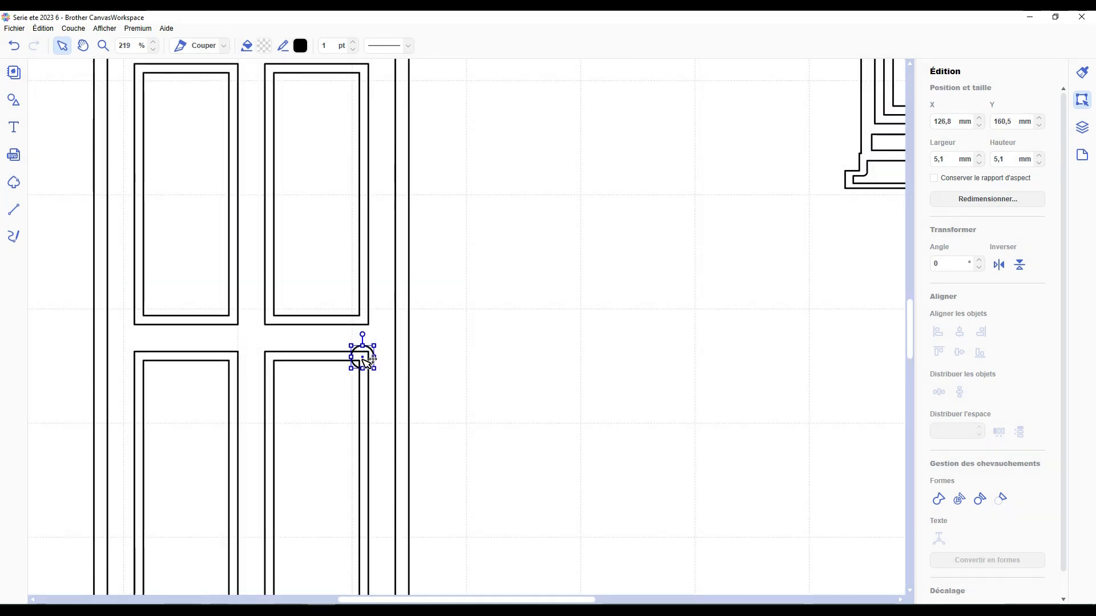
{"action": "left_click", "coordinate": [488, 354]}
{"action": "scroll", "coordinate": [488, 354], "scroll_direction": "down", "scroll_amount": 5}
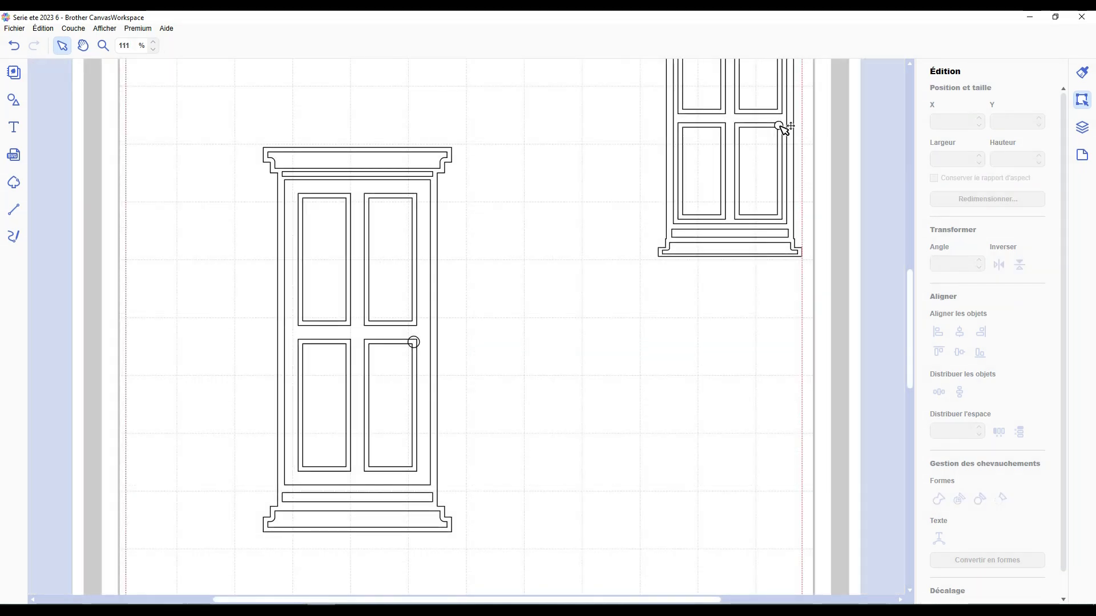
Fill the round knob with white (#FFFFFF)
{"action": "left_click", "coordinate": [417, 342]}
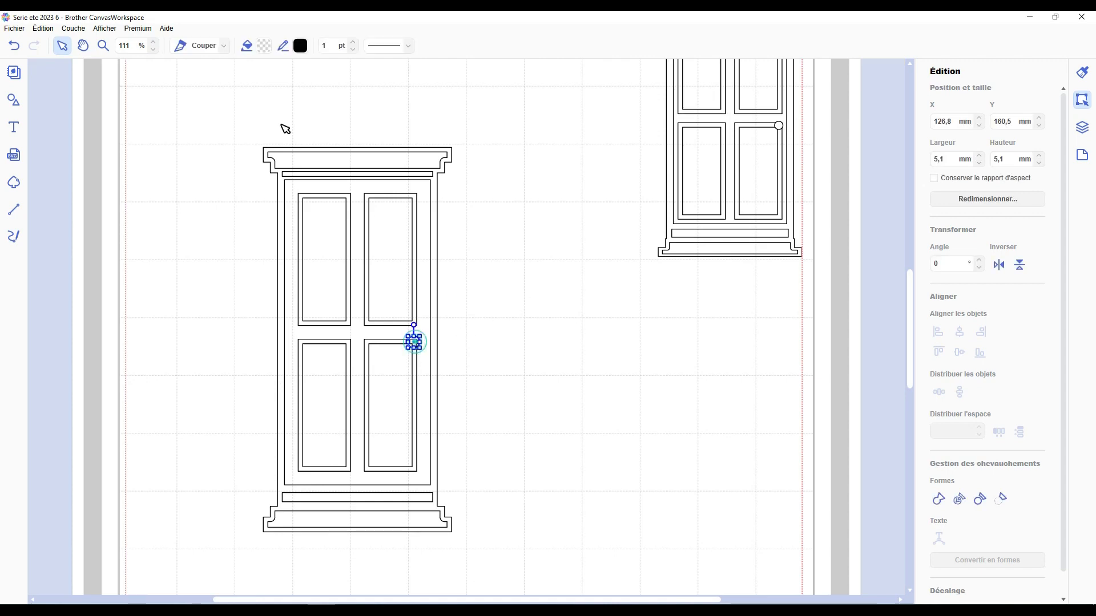
{"action": "left_click", "coordinate": [263, 45]}
{"action": "left_click", "coordinate": [393, 252]}
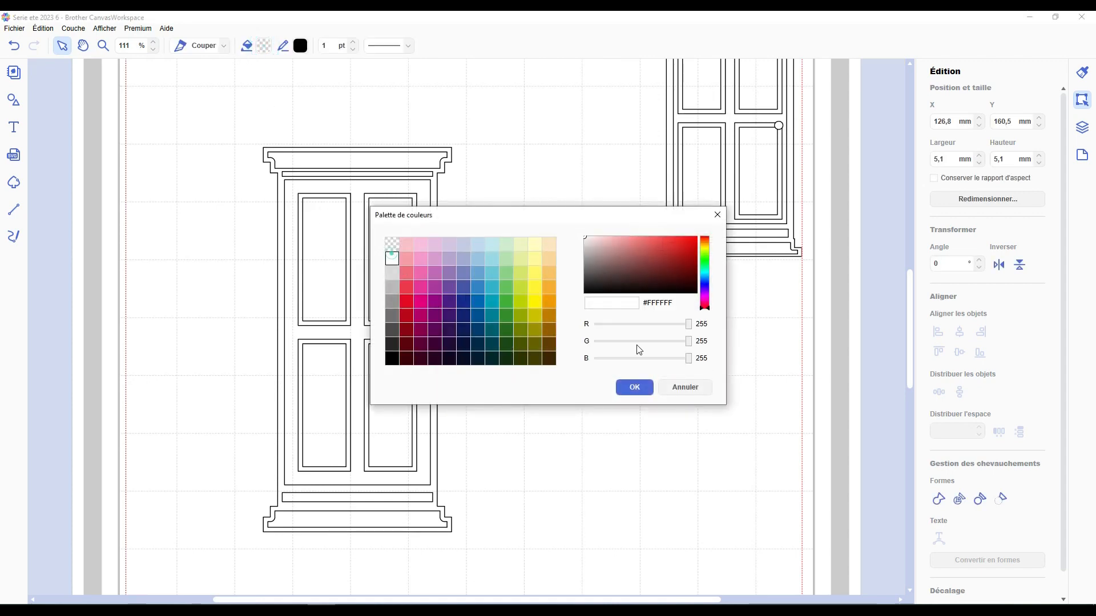
{"action": "left_click", "coordinate": [633, 388]}
{"action": "left_click", "coordinate": [568, 337]}
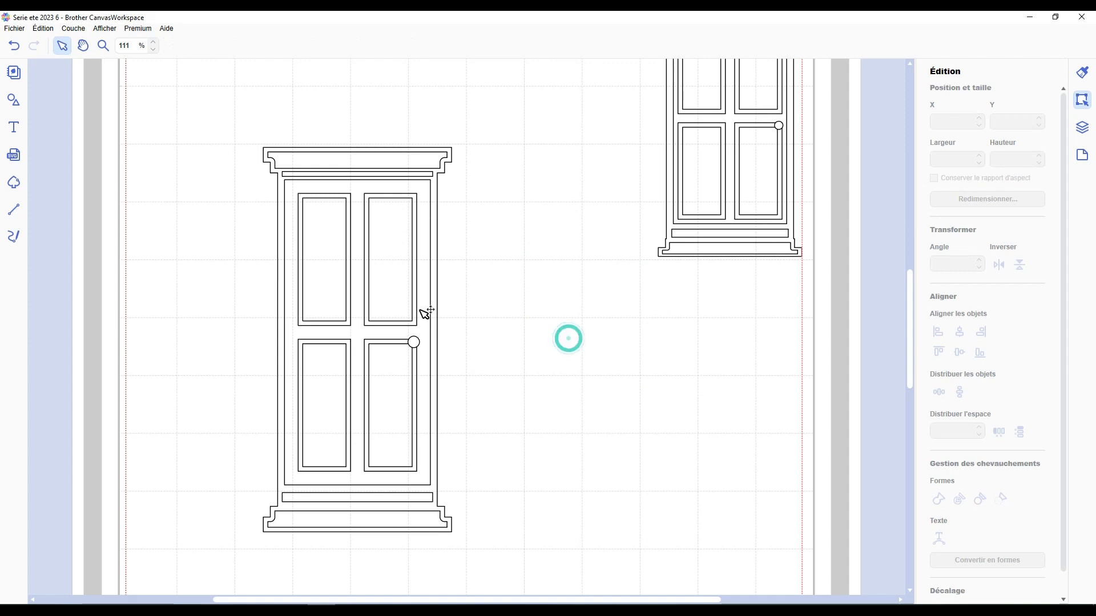
Group all parts of the new window, including the knob
{"action": "scroll", "coordinate": [480, 369], "scroll_direction": "down", "scroll_amount": 2}
{"action": "left_click_drag", "start_coordinate": [490, 165], "coordinate": [396, 464]}
{"action": "key", "text": "ctrl+g"}
{"action": "left_click", "coordinate": [654, 338]}
{"action": "left_click", "coordinate": [421, 274]}
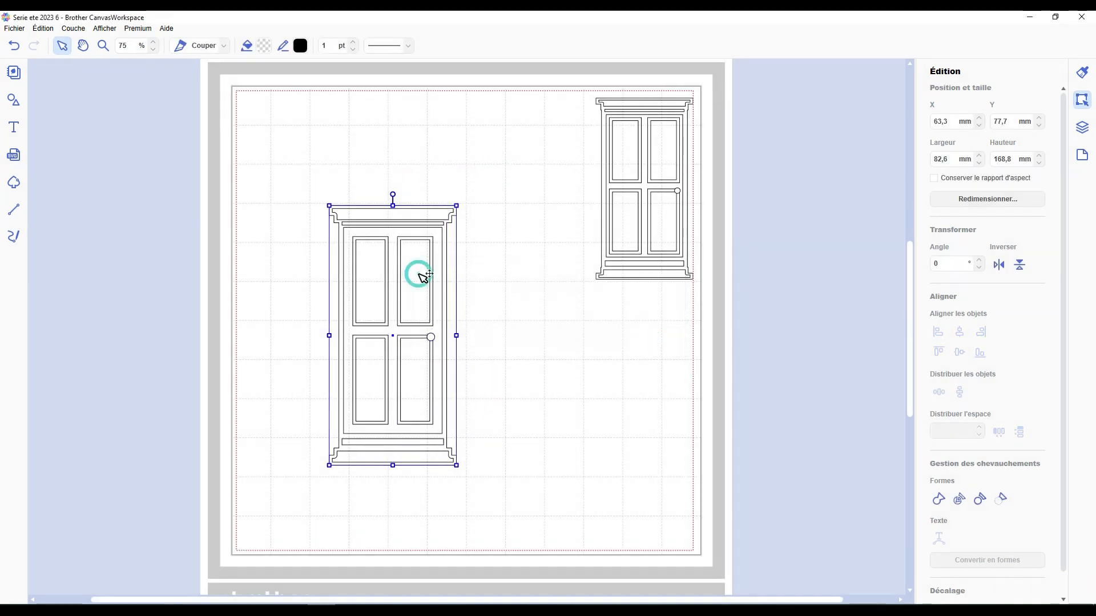
Select the complete new window and move it towards the upper middle of the mat
{"action": "left_click", "coordinate": [508, 249]}
{"action": "left_click_drag", "start_coordinate": [522, 151], "coordinate": [362, 471]}
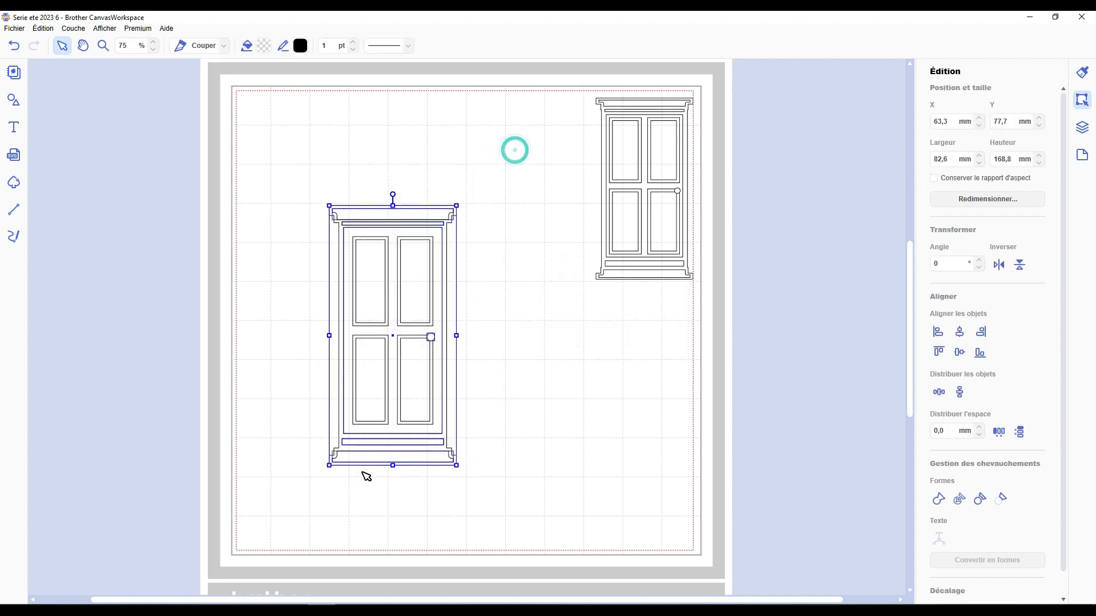
{"action": "left_click", "coordinate": [534, 388]}
{"action": "left_click_drag", "start_coordinate": [408, 368], "coordinate": [355, 276]}
{"action": "scroll", "coordinate": [455, 366], "scroll_direction": "up", "scroll_amount": 1}
{"action": "left_click", "coordinate": [456, 366]}
{"action": "left_click_drag", "start_coordinate": [375, 337], "coordinate": [448, 393]}
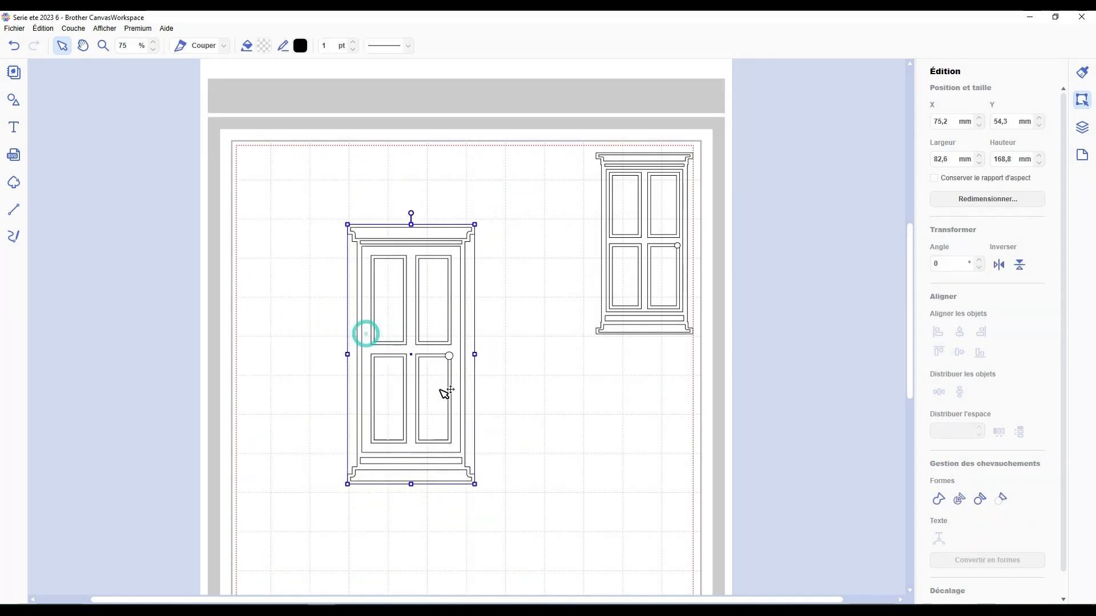
Move the smaller reference window beside the new window for comparison
{"action": "left_click", "coordinate": [593, 317]}
{"action": "left_click_drag", "start_coordinate": [641, 232], "coordinate": [530, 339]}
{"action": "left_click", "coordinate": [649, 381]}
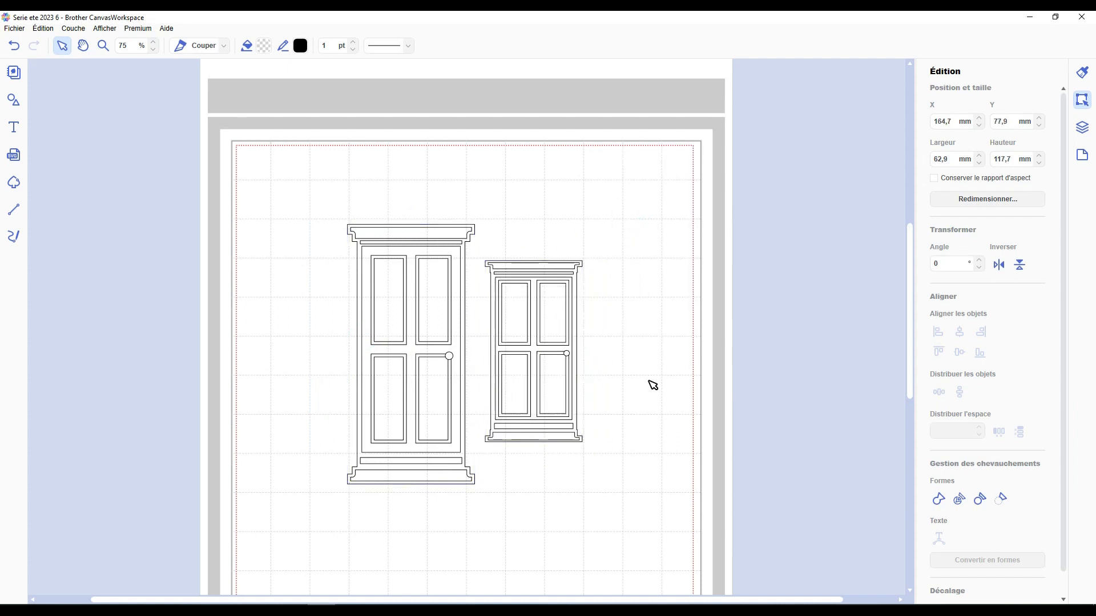
{"action": "scroll", "coordinate": [594, 403], "scroll_direction": "down", "scroll_amount": 3}
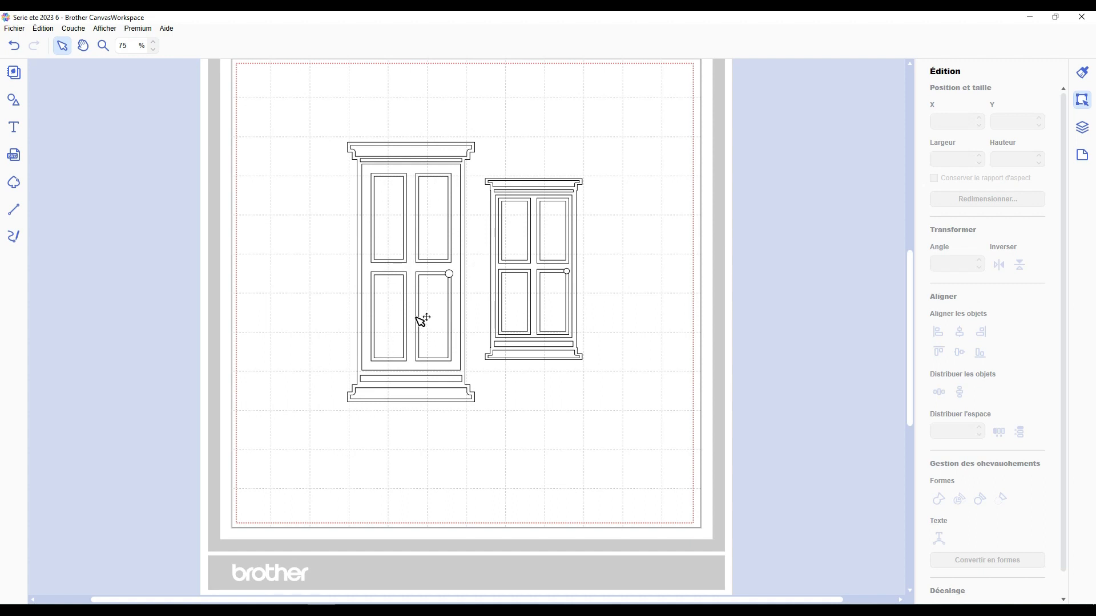
Spread the two windows apart, with the new one near the mat's left edge and the reference near its right edge
{"action": "left_click_drag", "start_coordinate": [413, 194], "coordinate": [354, 187]}
{"action": "left_click_drag", "start_coordinate": [521, 223], "coordinate": [618, 233]}
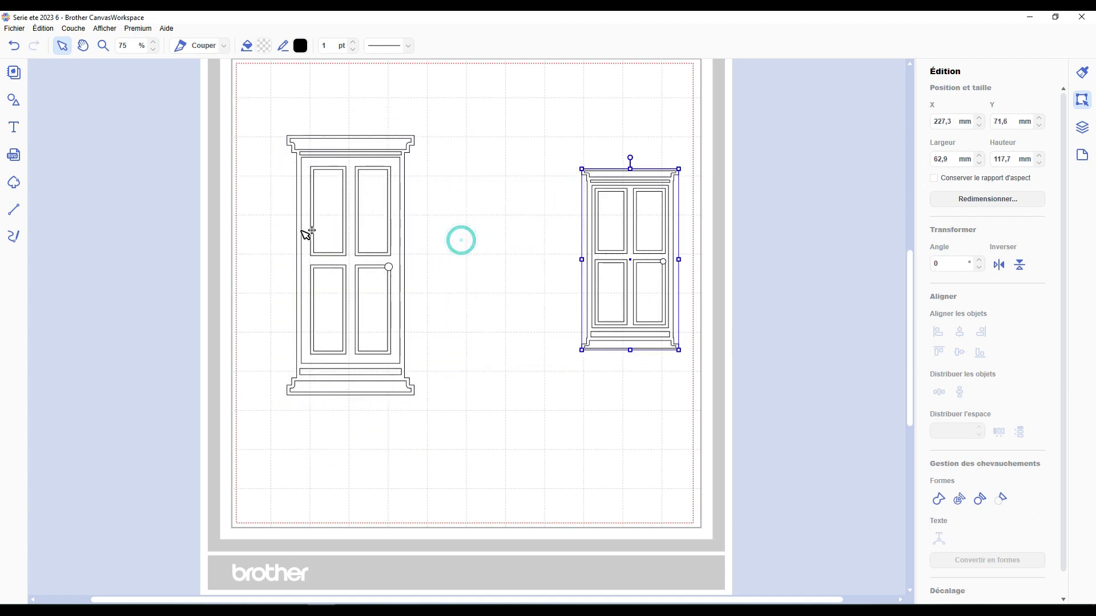
{"action": "left_click_drag", "start_coordinate": [347, 230], "coordinate": [323, 257]}
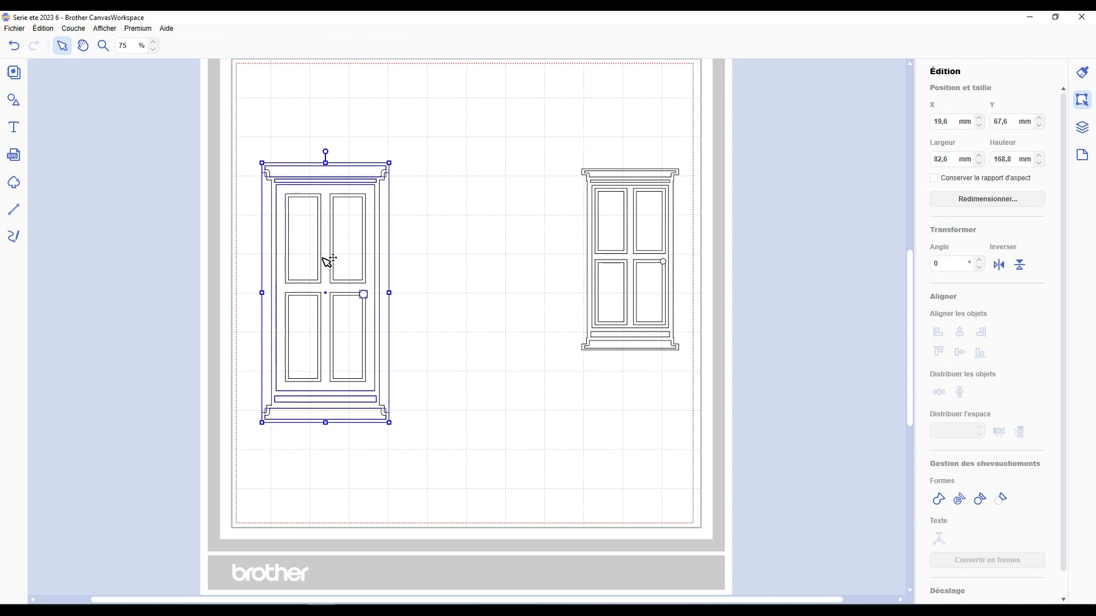
{"action": "left_click", "coordinate": [442, 242]}
Pull the outer outline and the round knob away from the new window to show them as separate parts
{"action": "left_click_drag", "start_coordinate": [385, 200], "coordinate": [539, 185]}
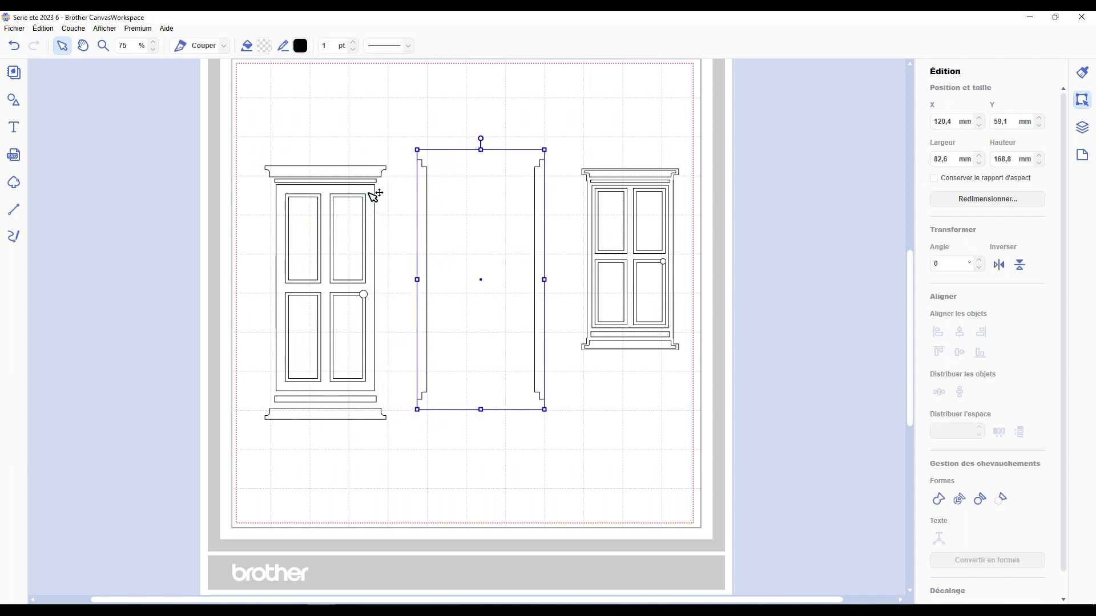
{"action": "left_click", "coordinate": [355, 214]}
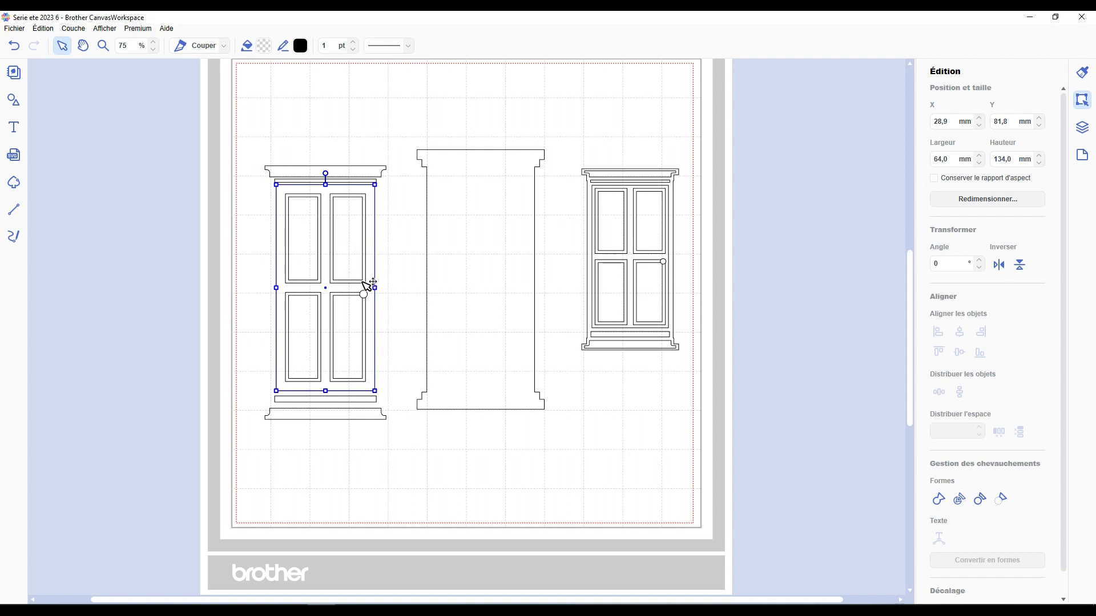
{"action": "left_click", "coordinate": [390, 284]}
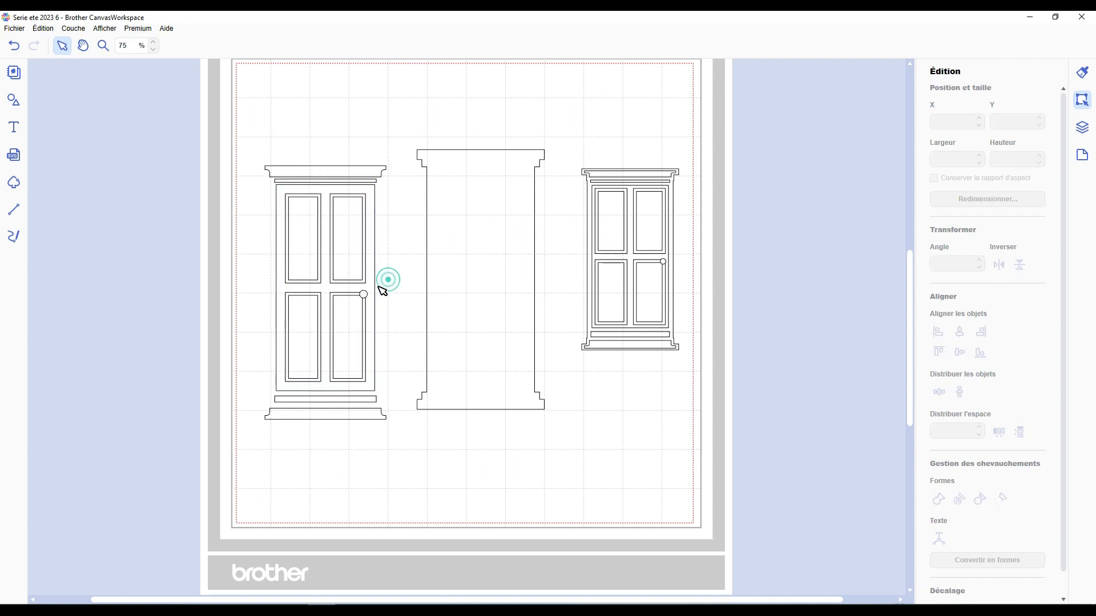
{"action": "left_click", "coordinate": [364, 294]}
{"action": "left_click_drag", "start_coordinate": [366, 294], "coordinate": [404, 332]}
Spread out the outer and inner pane rectangles beside the outline and move the reference window off the mat
{"action": "left_click_drag", "start_coordinate": [357, 251], "coordinate": [626, 378]}
{"action": "left_click_drag", "start_coordinate": [361, 230], "coordinate": [820, 214]}
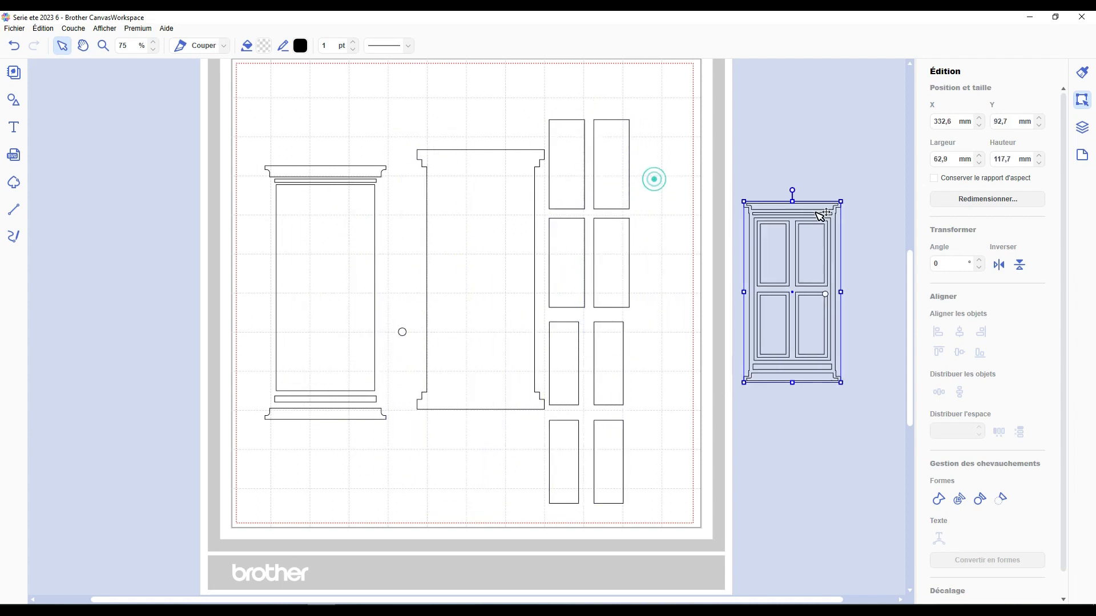
{"action": "left_click_drag", "start_coordinate": [607, 350], "coordinate": [629, 348]}
{"action": "left_click_drag", "start_coordinate": [616, 268], "coordinate": [645, 278]}
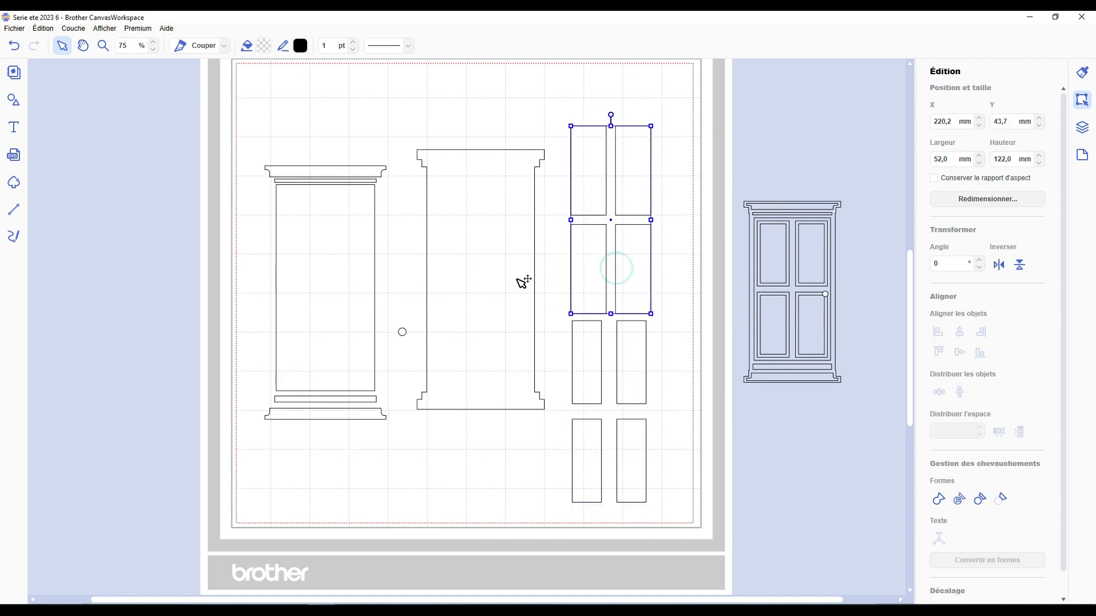
{"action": "left_click_drag", "start_coordinate": [502, 273], "coordinate": [521, 252]}
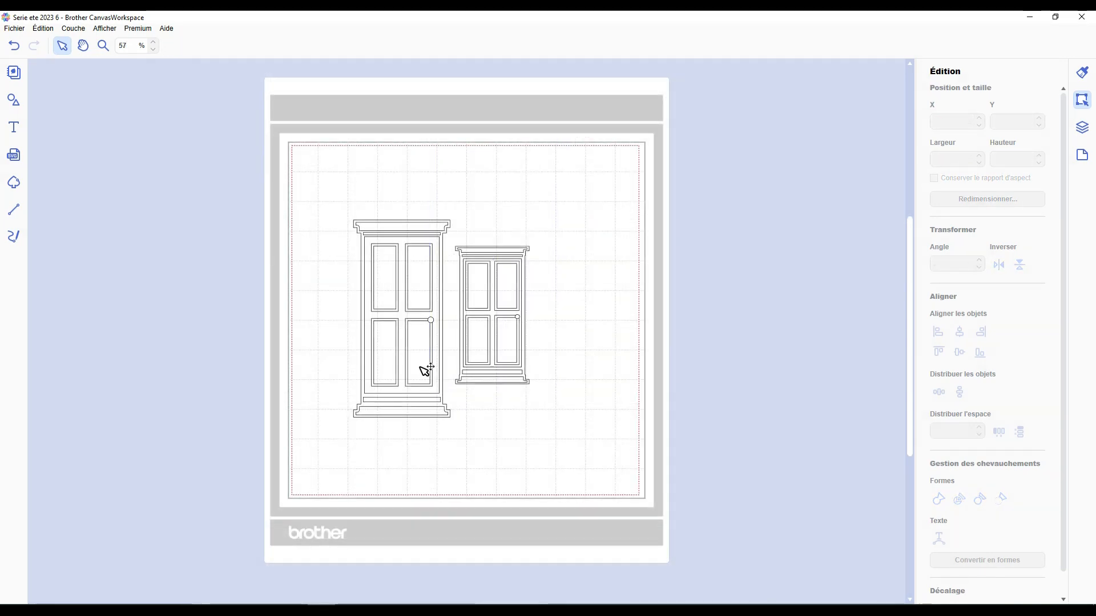
Check the width and height of the new window
{"action": "scroll", "coordinate": [422, 371], "scroll_direction": "up", "scroll_amount": 2}
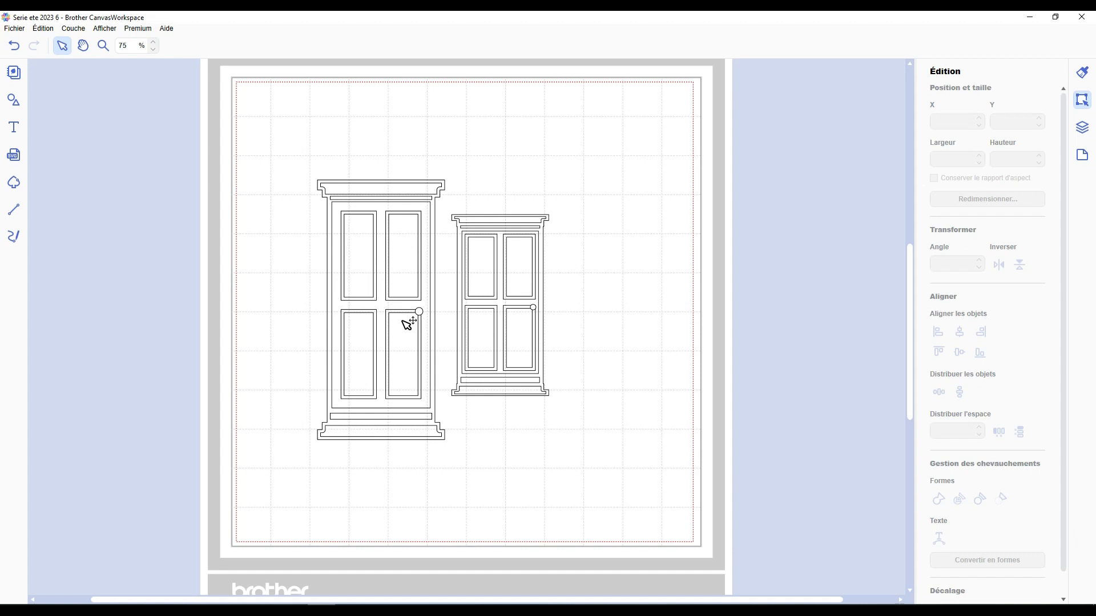
{"action": "left_click", "coordinate": [422, 206]}
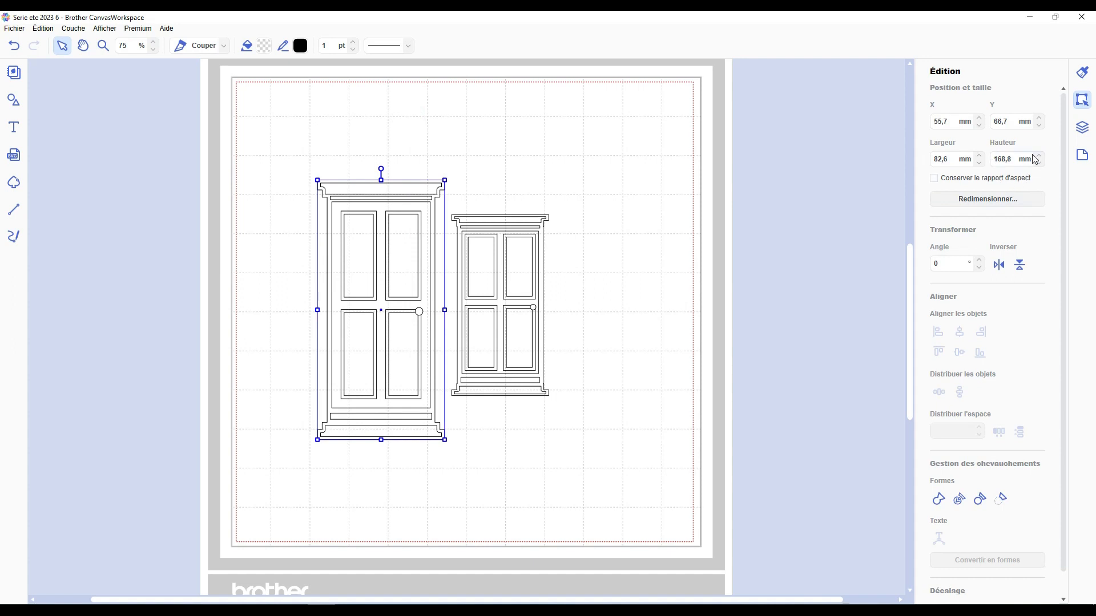
{"action": "scroll", "coordinate": [558, 334], "scroll_direction": "down", "scroll_amount": 3}
{"action": "left_click", "coordinate": [553, 342]}
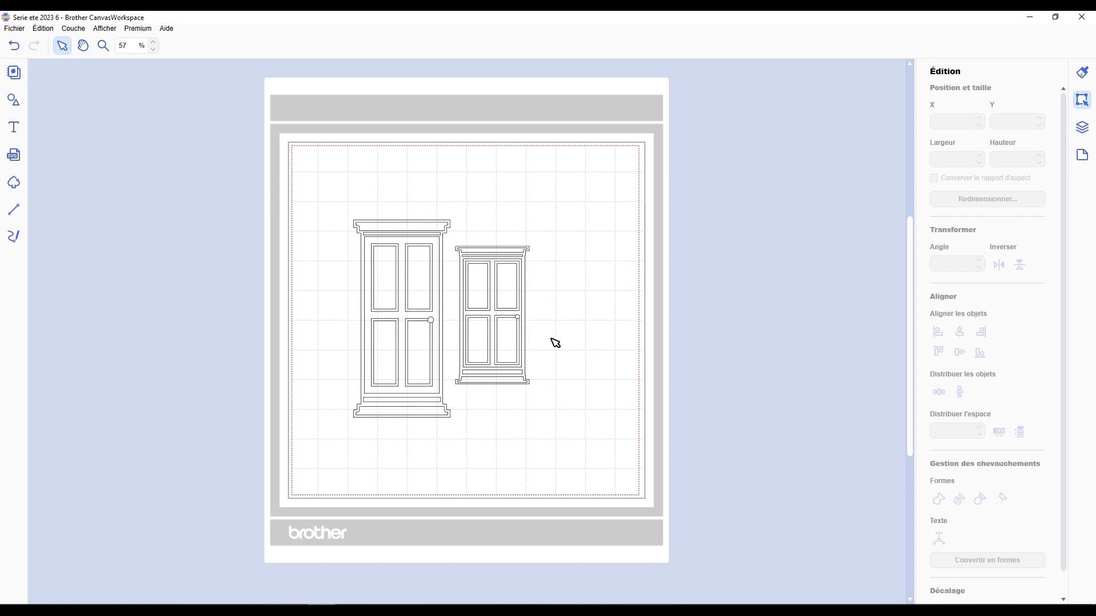
{"action": "scroll", "coordinate": [418, 434], "scroll_direction": "up", "scroll_amount": 3}
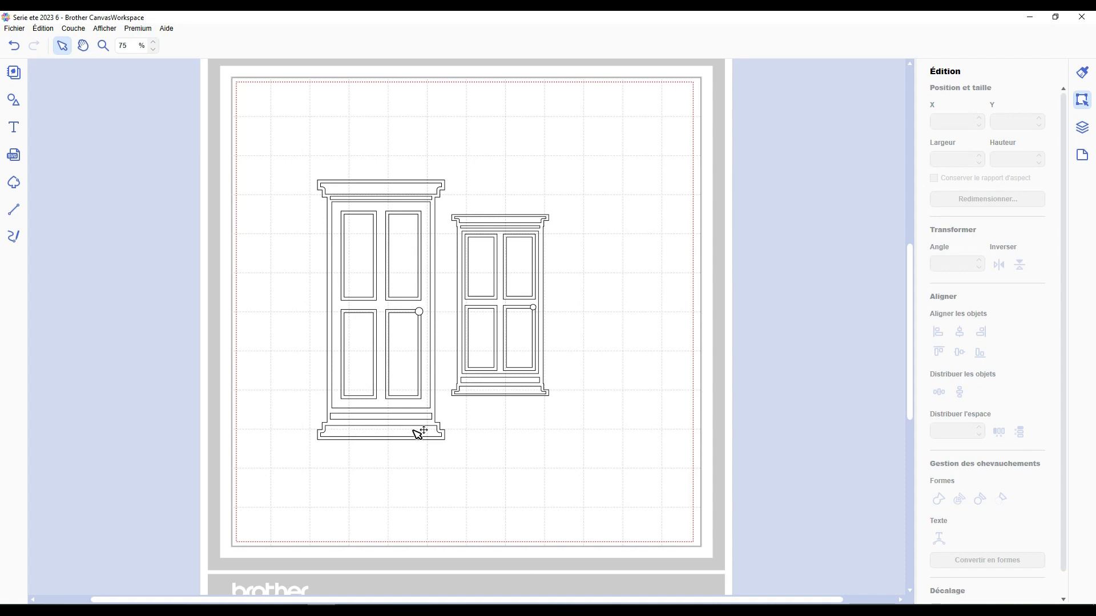
Select both windows and move them off the mat into the empty area on its left
{"action": "scroll", "coordinate": [349, 244], "scroll_direction": "down", "scroll_amount": 3}
{"action": "key", "text": "ctrl+a"}
{"action": "left_click_drag", "start_coordinate": [512, 283], "coordinate": [238, 139]}
{"action": "left_click", "coordinate": [468, 186]}
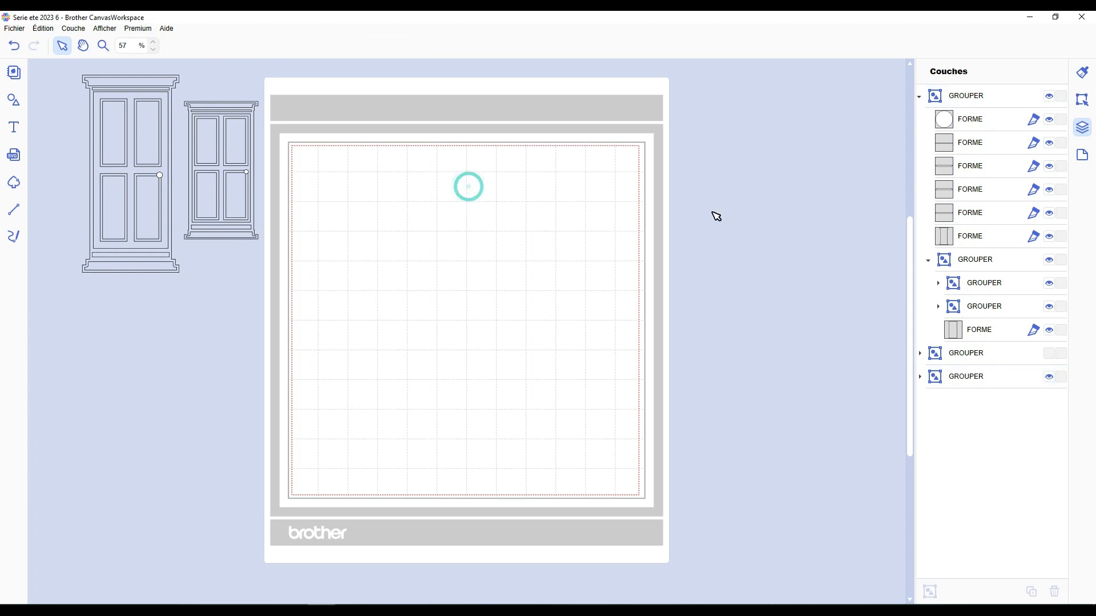
Collapse the new window's layer group and hide it
{"action": "left_click", "coordinate": [918, 96]}
{"action": "left_click", "coordinate": [1049, 96]}
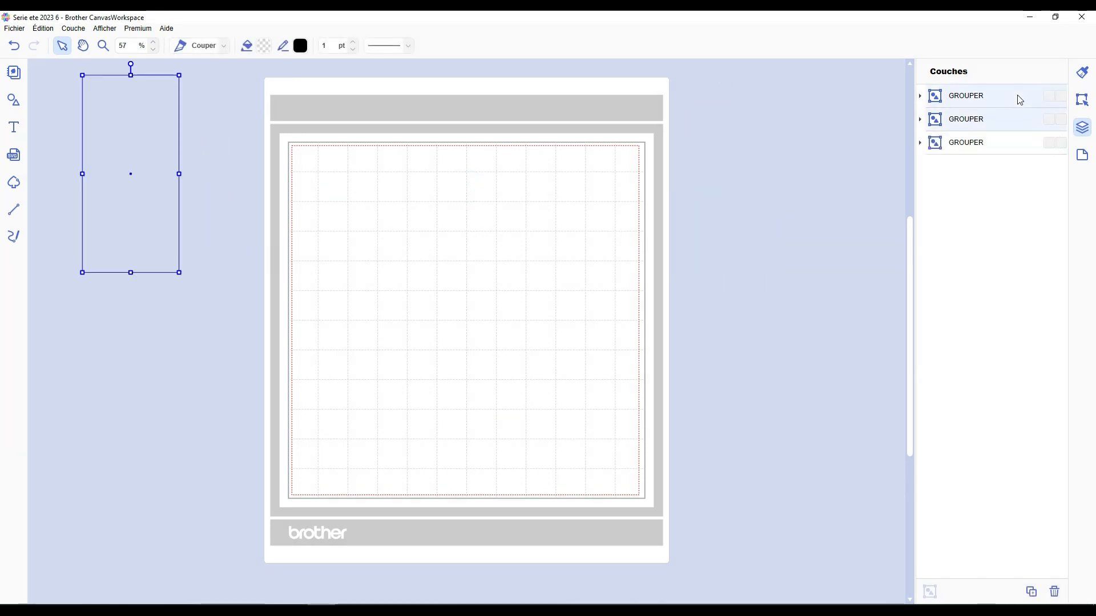
{"action": "left_click", "coordinate": [1016, 97]}
Show the hidden arched double door group and move it onto the right-hand side of the mat as reference
{"action": "left_click", "coordinate": [1049, 97]}
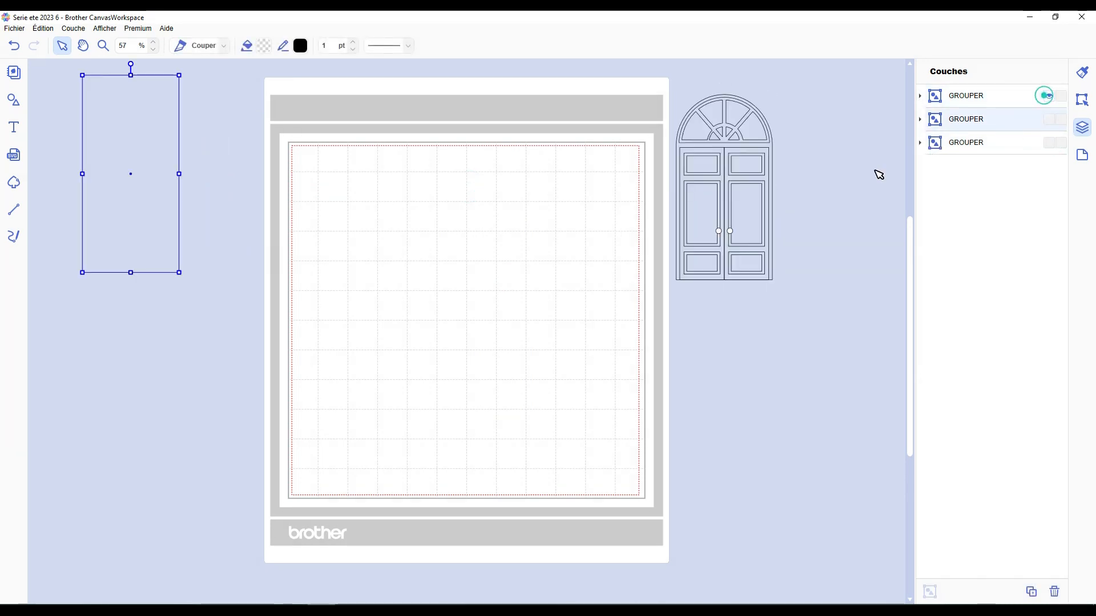
{"action": "left_click_drag", "start_coordinate": [749, 127], "coordinate": [611, 190]}
{"action": "left_click", "coordinate": [743, 188]}
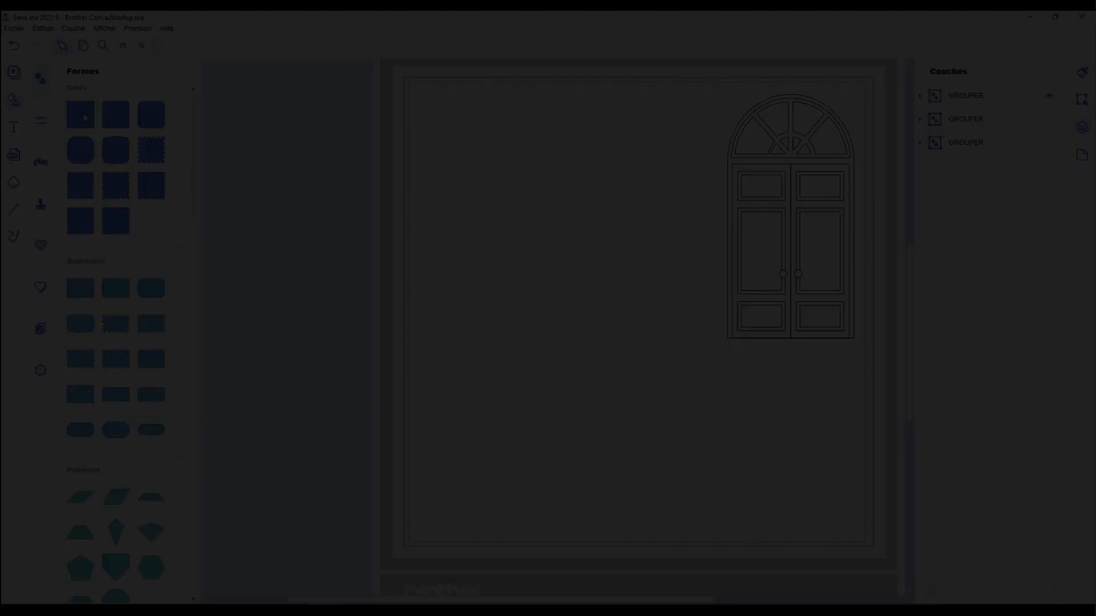
Insert a plain square, a plain circle and a half circle onto the mat beside the arched door
{"action": "left_click_drag", "start_coordinate": [80, 111], "coordinate": [625, 224]}
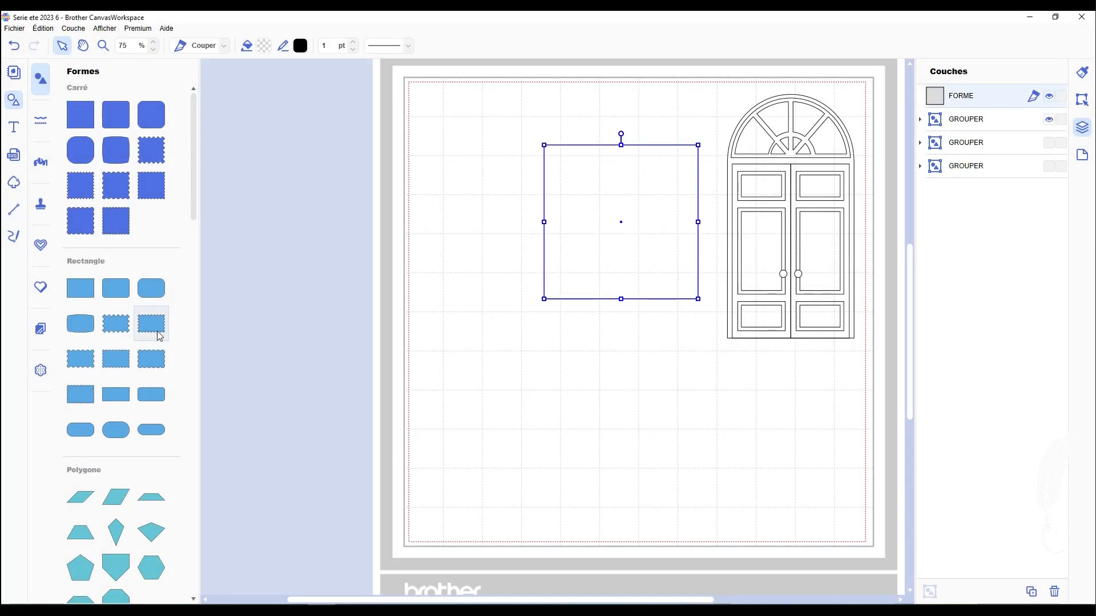
{"action": "scroll", "coordinate": [139, 384], "scroll_direction": "down", "scroll_amount": 7}
{"action": "left_click_drag", "start_coordinate": [83, 425], "coordinate": [562, 283]}
{"action": "scroll", "coordinate": [128, 411], "scroll_direction": "down", "scroll_amount": 2}
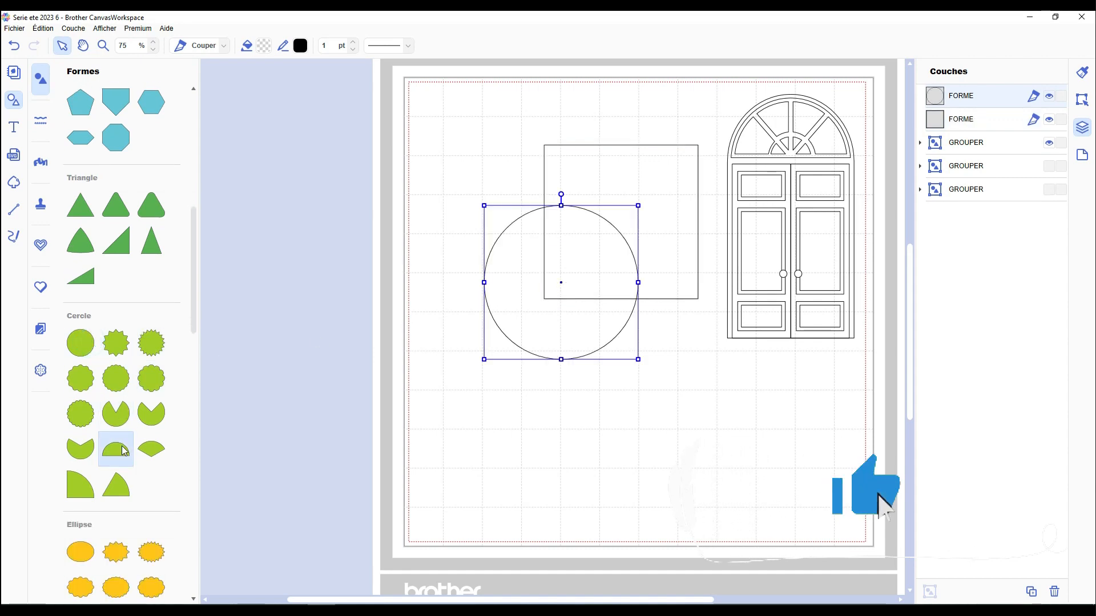
{"action": "left_click_drag", "start_coordinate": [116, 449], "coordinate": [545, 273]}
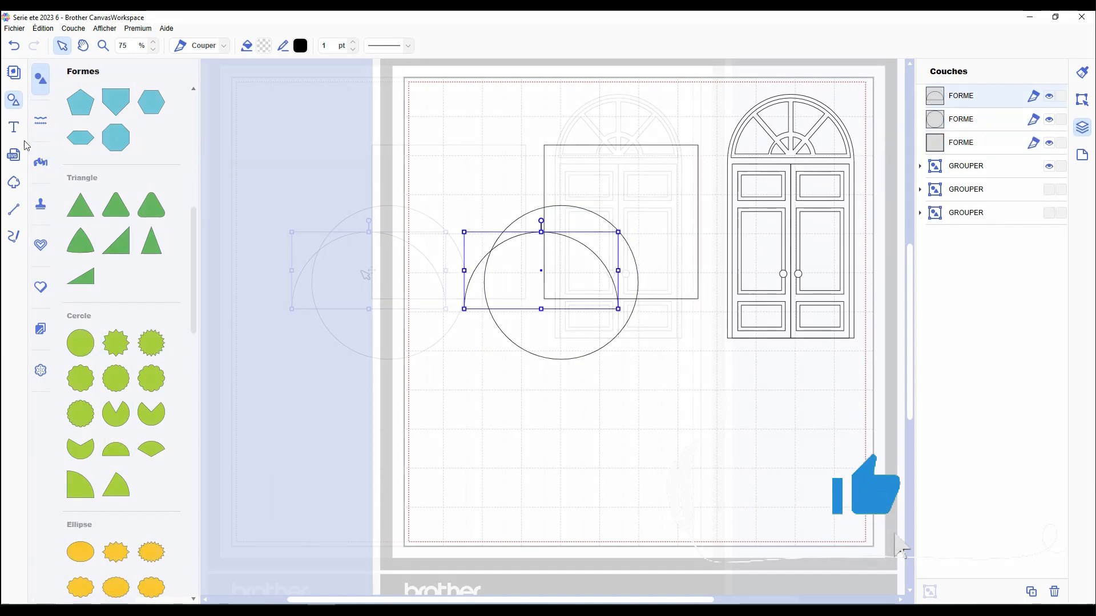
Move the half circle and circle to the mat's upper edge, place the square near the middle, and show its size settings
{"action": "left_click", "coordinate": [13, 100]}
{"action": "left_click_drag", "start_coordinate": [365, 282], "coordinate": [381, 91]}
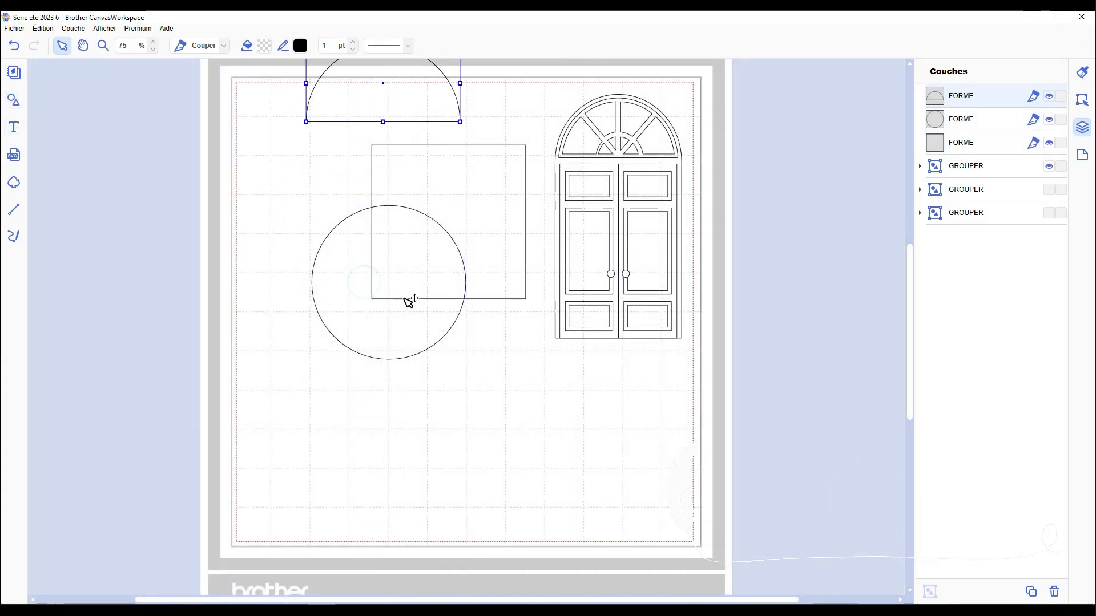
{"action": "left_click_drag", "start_coordinate": [394, 300], "coordinate": [321, 83]}
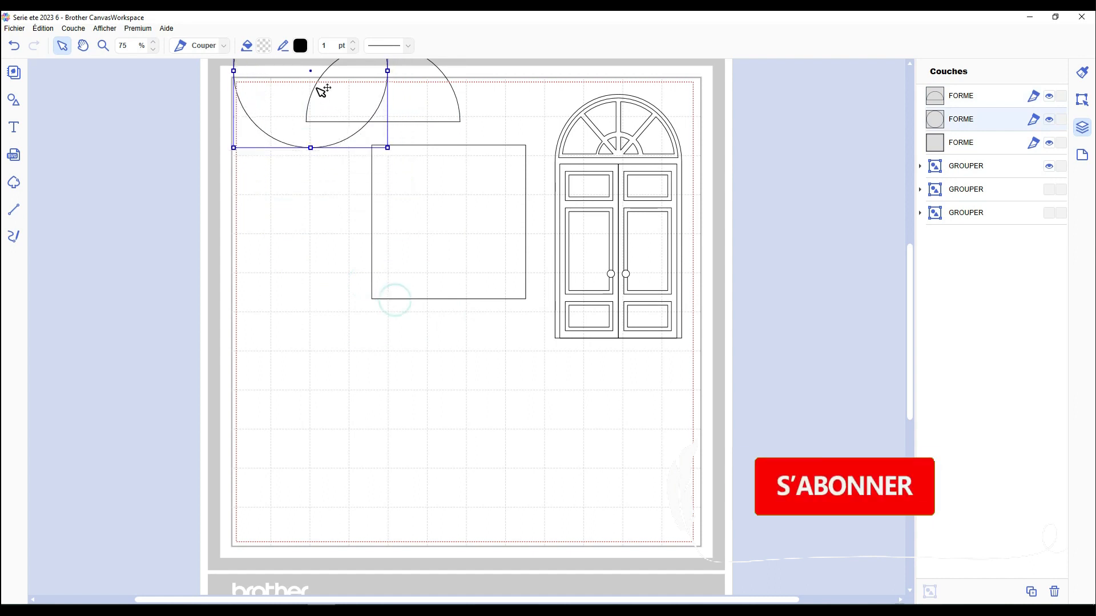
{"action": "left_click_drag", "start_coordinate": [451, 210], "coordinate": [419, 337]}
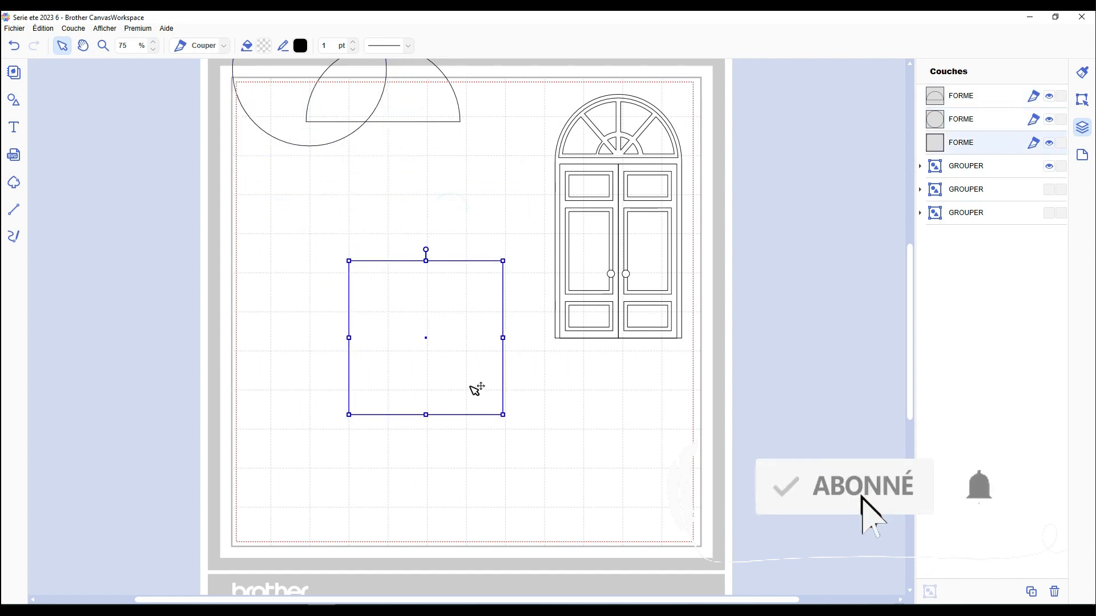
{"action": "left_click", "coordinate": [1083, 99]}
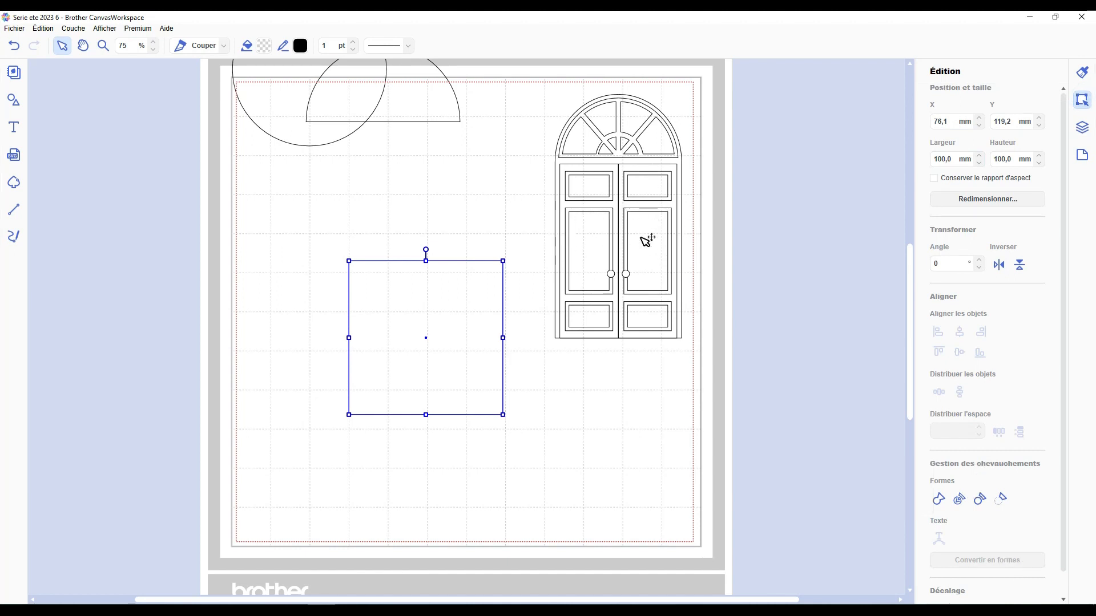
Stretch the square into an upright rectangle about 93 mm wide and 143 mm high near the mat's middle
{"action": "left_click_drag", "start_coordinate": [426, 261], "coordinate": [426, 194]}
{"action": "left_click_drag", "start_coordinate": [503, 306], "coordinate": [490, 306]}
{"action": "left_click_drag", "start_coordinate": [418, 298], "coordinate": [445, 314]}
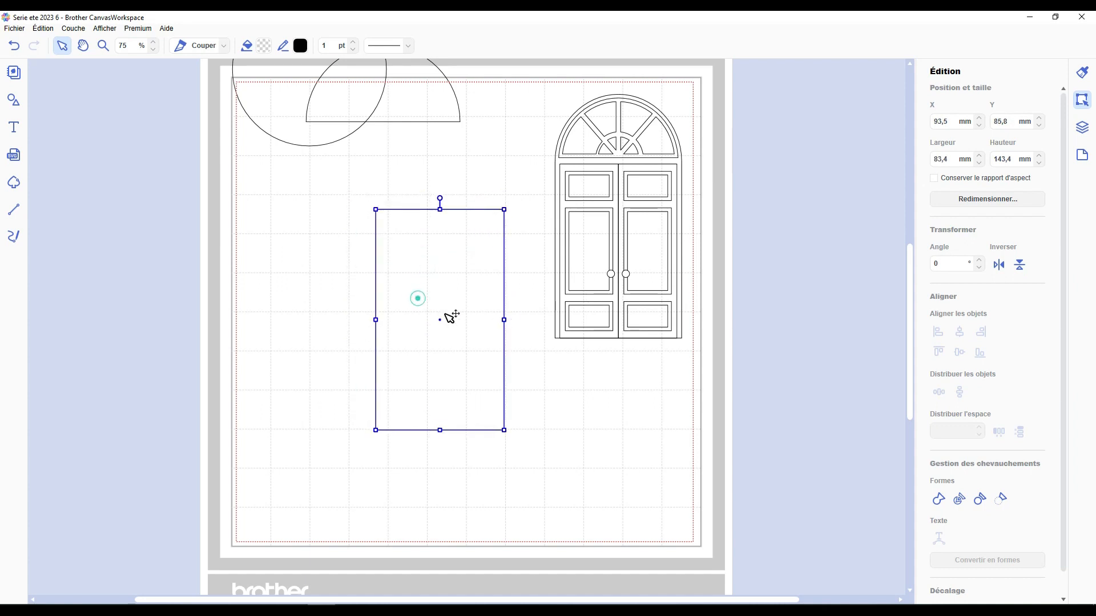
{"action": "left_click_drag", "start_coordinate": [519, 320], "coordinate": [520, 320]}
{"action": "left_click_drag", "start_coordinate": [445, 335], "coordinate": [433, 330]}
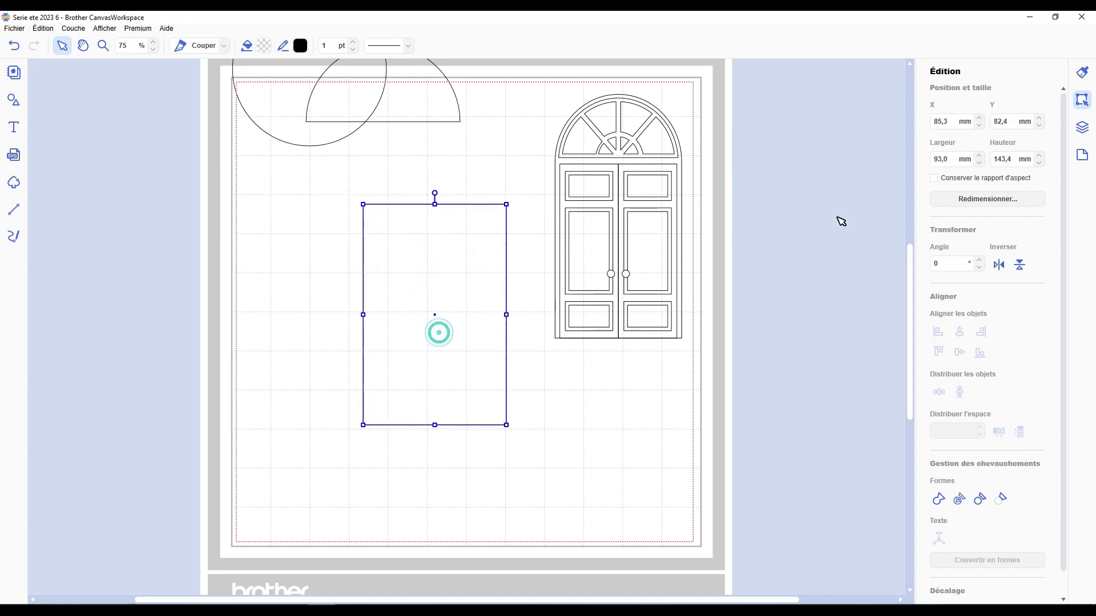
Set the rectangle's width to 90 mm and height to 140 mm, then move it lower on the mat
{"action": "left_click", "coordinate": [952, 159]}
{"action": "type", "text": "90"}
{"action": "key", "text": "Return"}
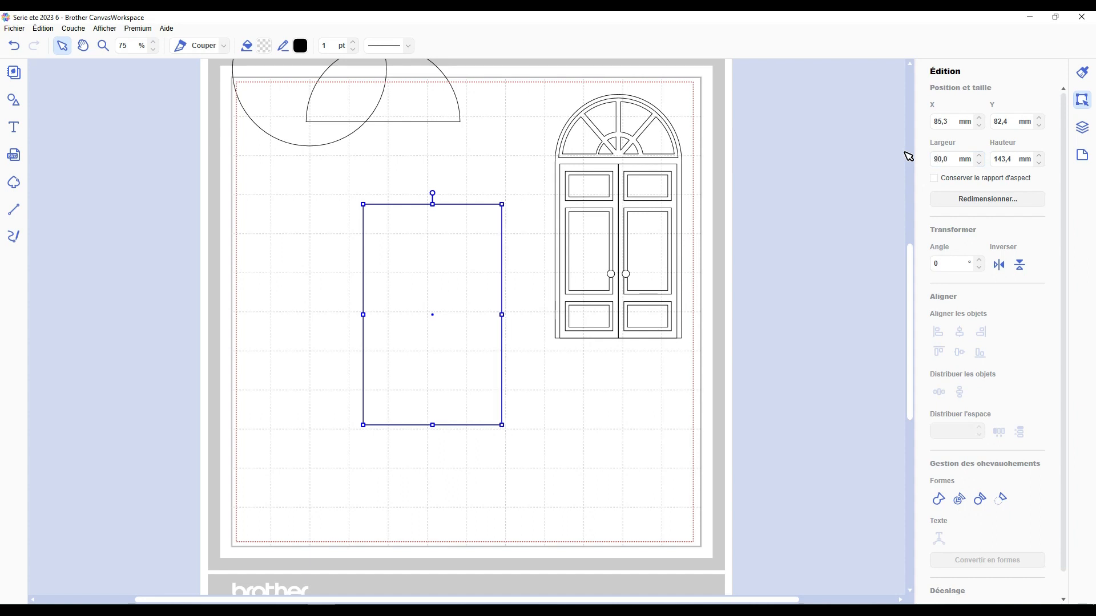
{"action": "left_click", "coordinate": [1014, 159]}
{"action": "type", "text": "140"}
{"action": "key", "text": "Return"}
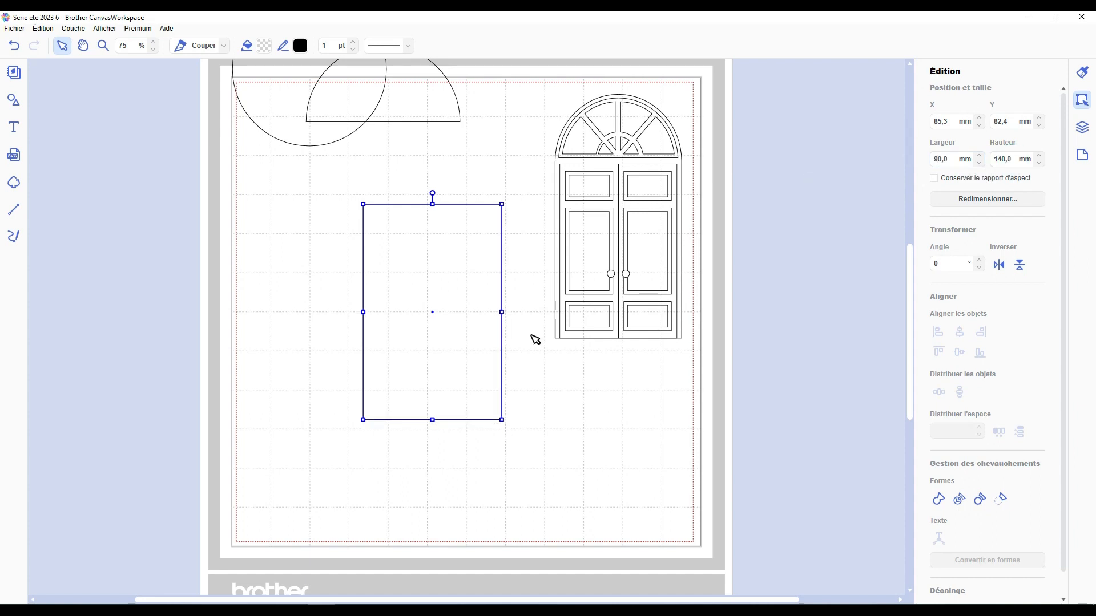
{"action": "left_click_drag", "start_coordinate": [445, 303], "coordinate": [436, 357]}
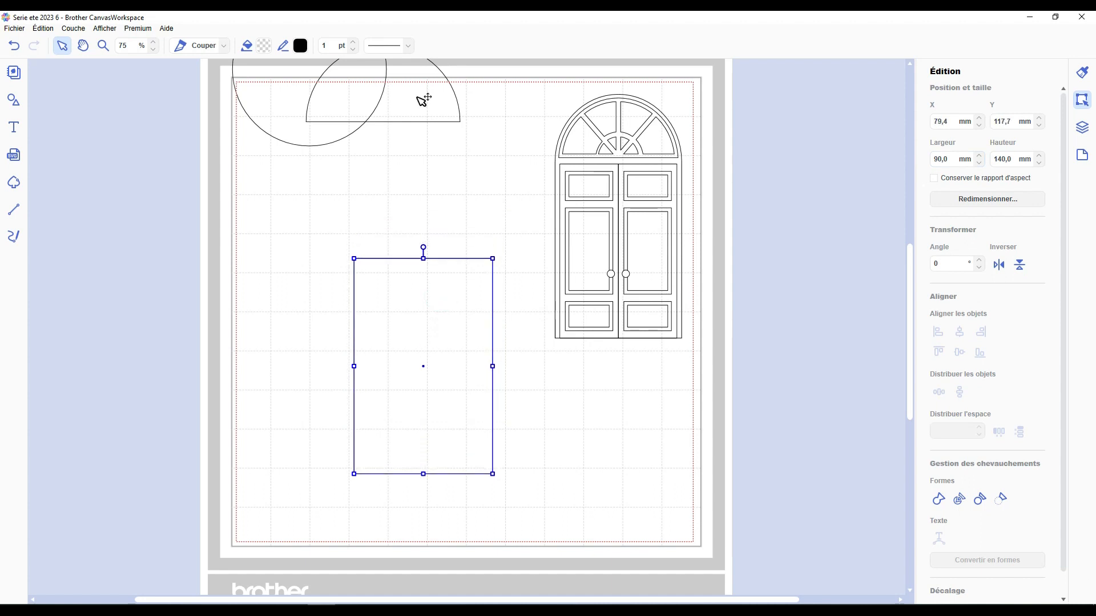
Resize the half circle to 90 mm wide with its aspect ratio kept and place it on the rectangle's upper edge
{"action": "left_click_drag", "start_coordinate": [423, 99], "coordinate": [467, 191]}
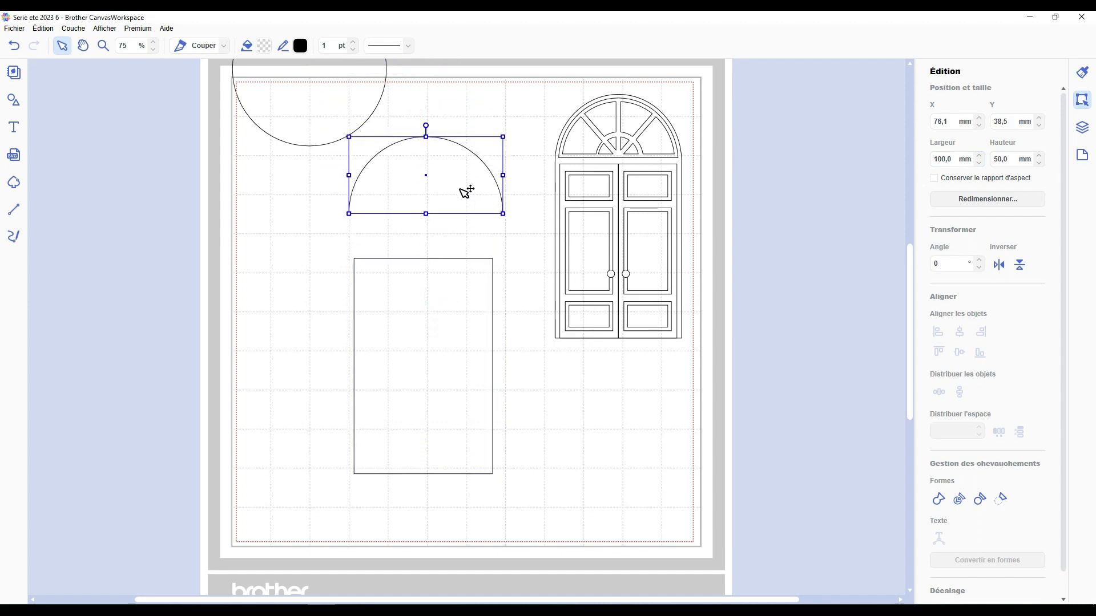
{"action": "left_click", "coordinate": [944, 159]}
{"action": "type", "text": "90"}
{"action": "key", "text": "Return"}
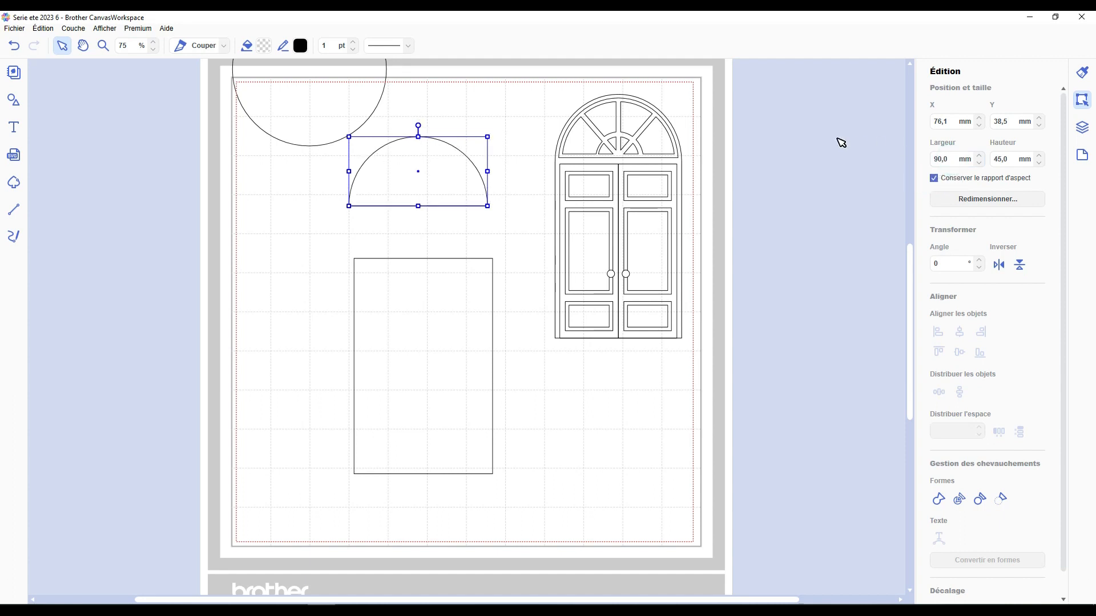
{"action": "left_click_drag", "start_coordinate": [453, 178], "coordinate": [457, 230]}
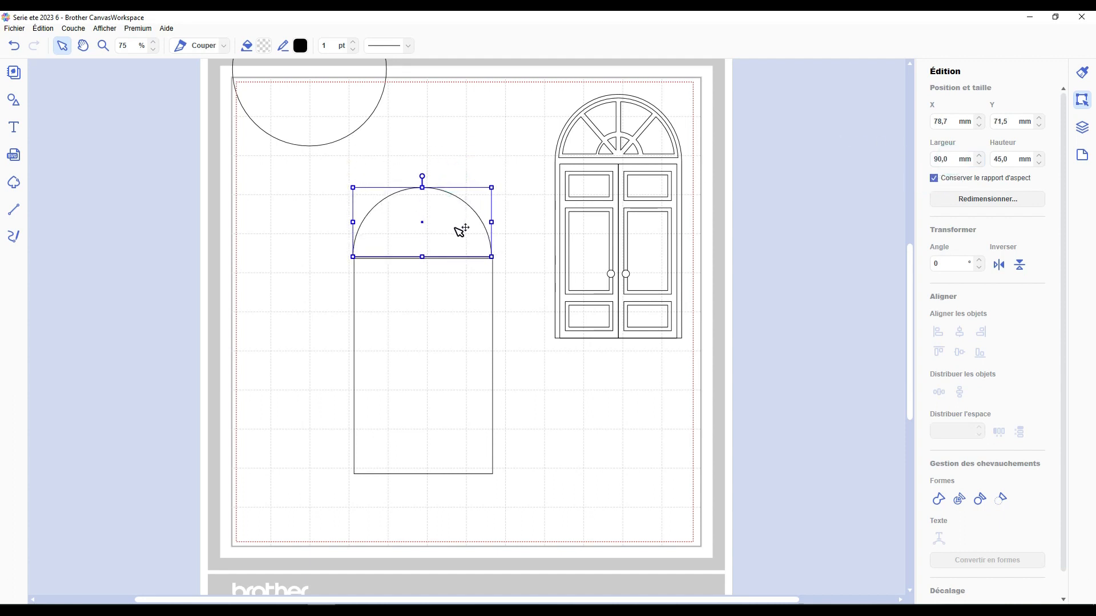
Centre the half circle and rectangle on each other horizontally, close their vertical gap to 0 mm, and shift the pair away from the reference door
{"action": "left_click", "coordinate": [451, 302]}
{"action": "left_click", "coordinate": [451, 303]}
{"action": "left_click_drag", "start_coordinate": [487, 158], "coordinate": [420, 454]}
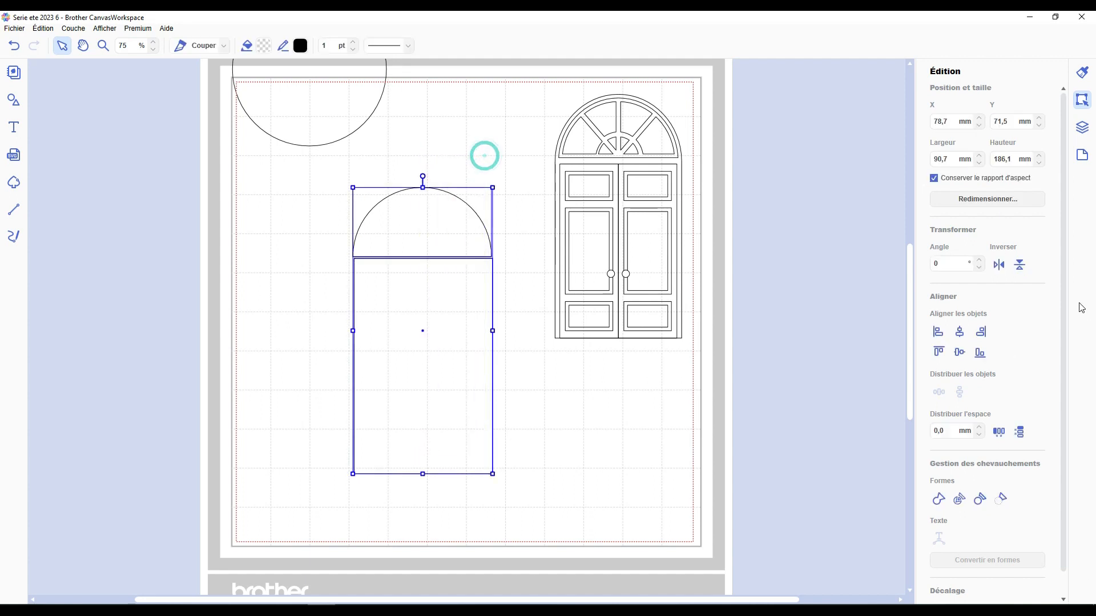
{"action": "left_click", "coordinate": [959, 332]}
{"action": "left_click", "coordinate": [1019, 432]}
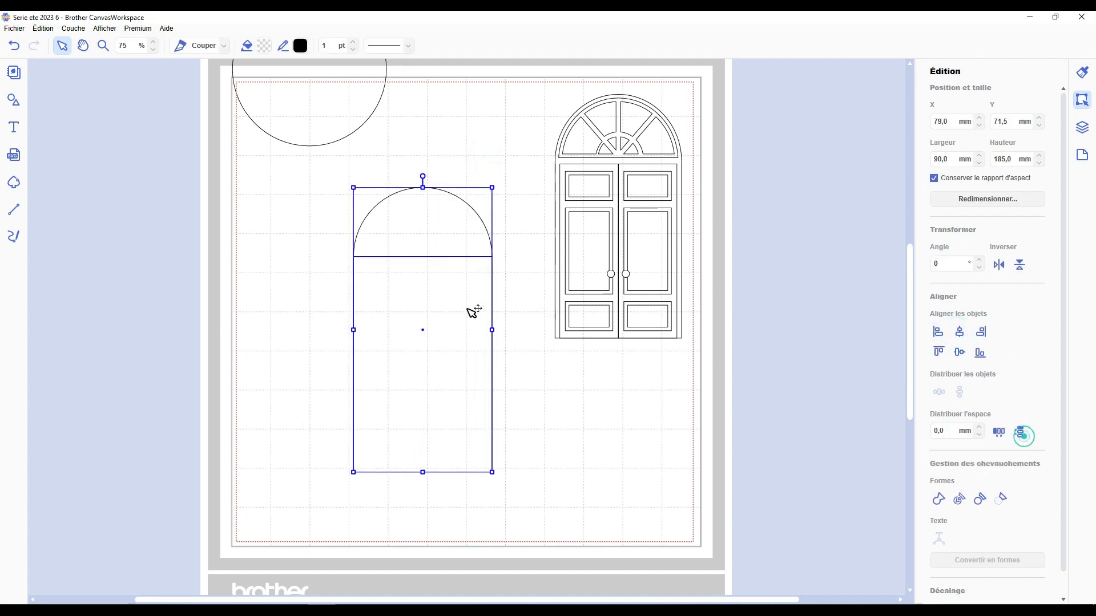
{"action": "left_click_drag", "start_coordinate": [460, 239], "coordinate": [433, 234]}
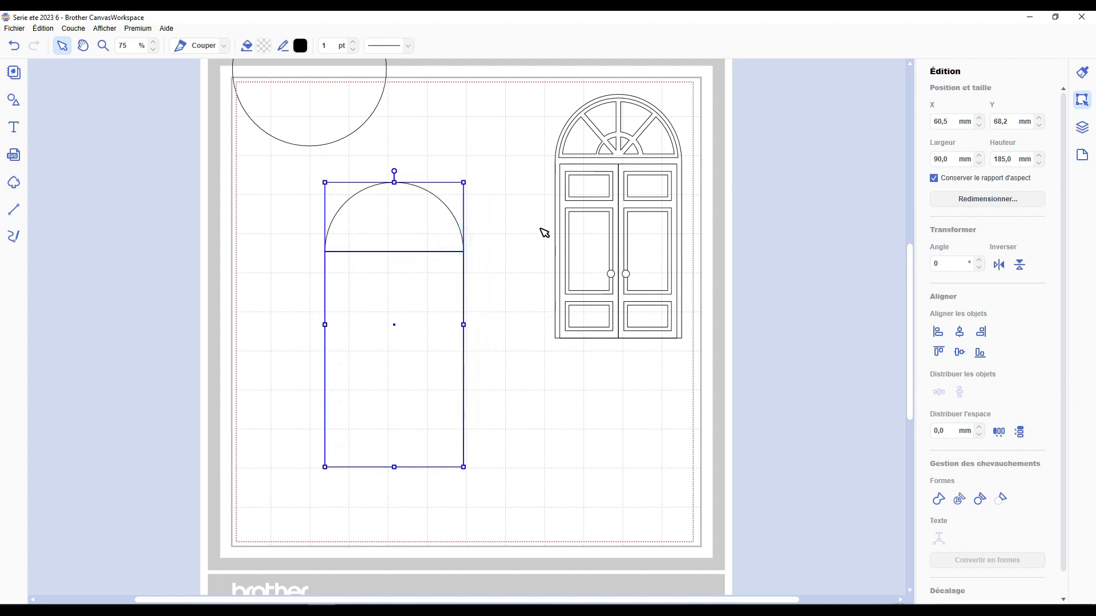
Duplicate the half circle and rectangle, move the copy aside, and merge it into a single arched outline
{"action": "key", "text": "ctrl+d"}
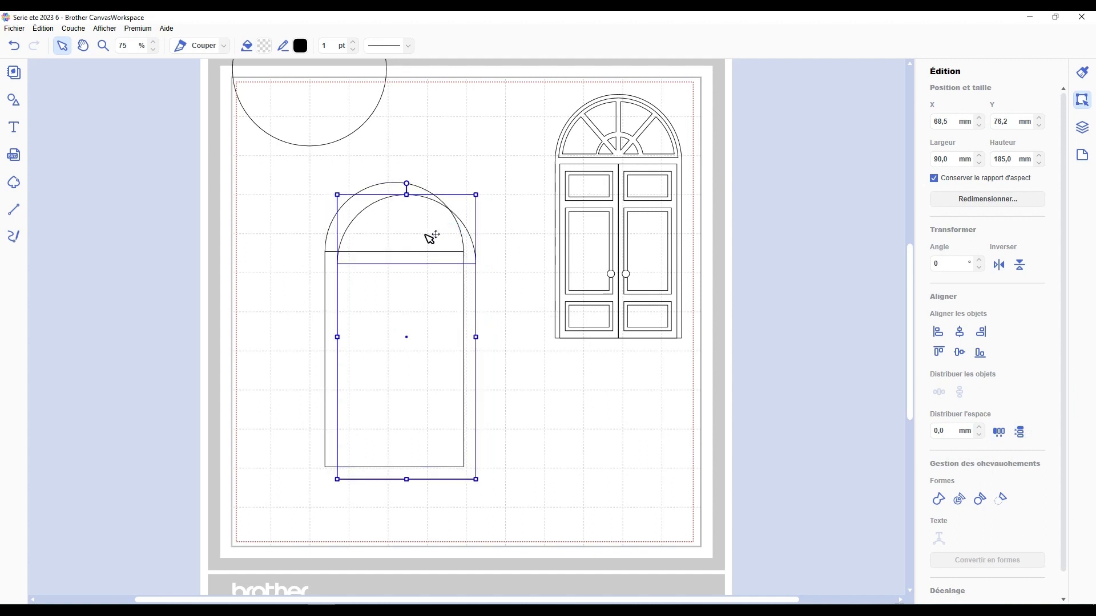
{"action": "left_click_drag", "start_coordinate": [430, 237], "coordinate": [463, 246]}
{"action": "left_click", "coordinate": [943, 507]}
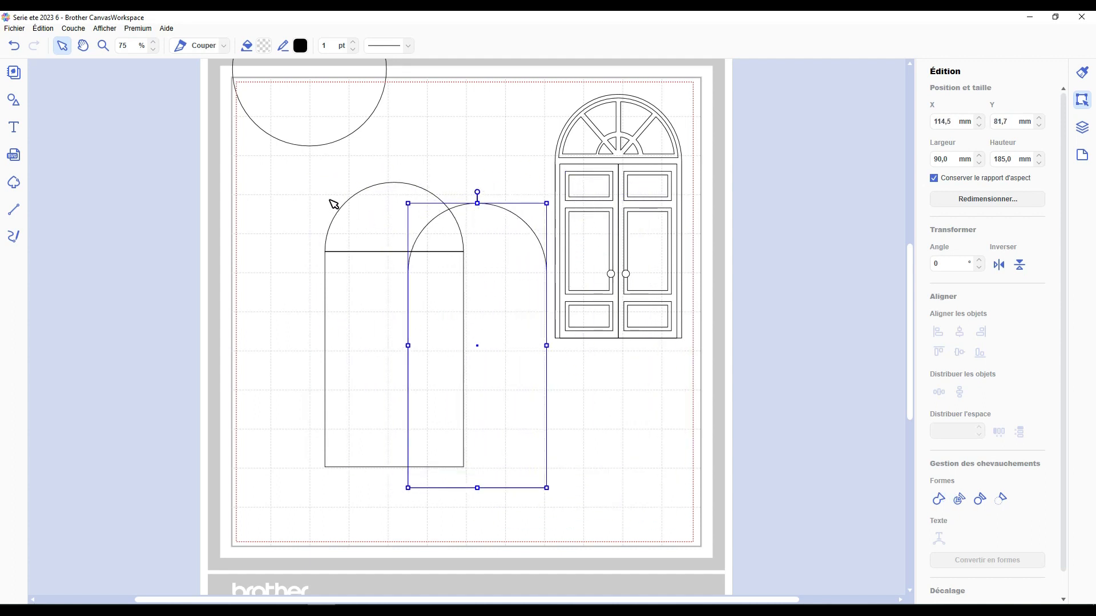
Group the original half circle and rectangle, and align the group with the merged outline along their left and top edges
{"action": "left_click_drag", "start_coordinate": [311, 203], "coordinate": [357, 311]}
{"action": "key", "text": "ctrl+g"}
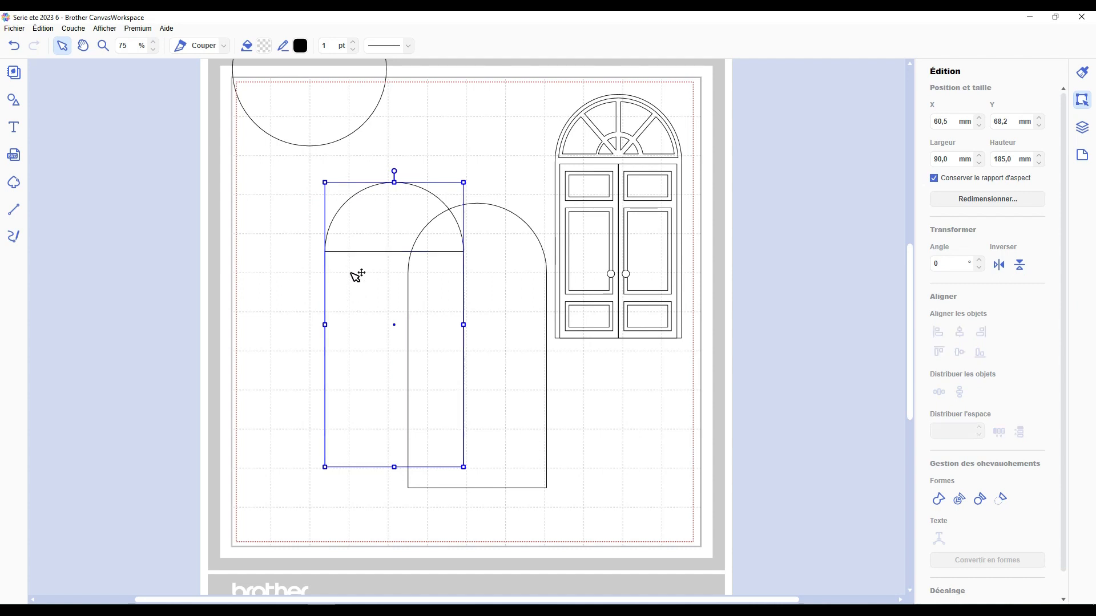
{"action": "left_click_drag", "start_coordinate": [354, 215], "coordinate": [454, 291]}
{"action": "left_click_drag", "start_coordinate": [491, 160], "coordinate": [514, 402]}
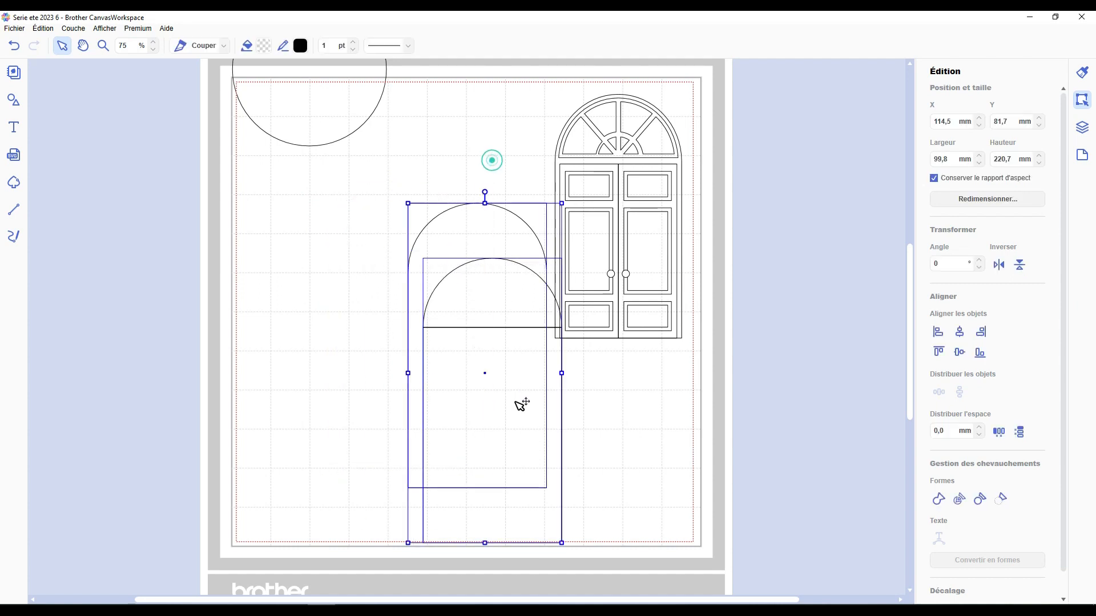
{"action": "left_click", "coordinate": [937, 331]}
{"action": "left_click", "coordinate": [938, 352]}
{"action": "left_click_drag", "start_coordinate": [489, 329], "coordinate": [410, 311]}
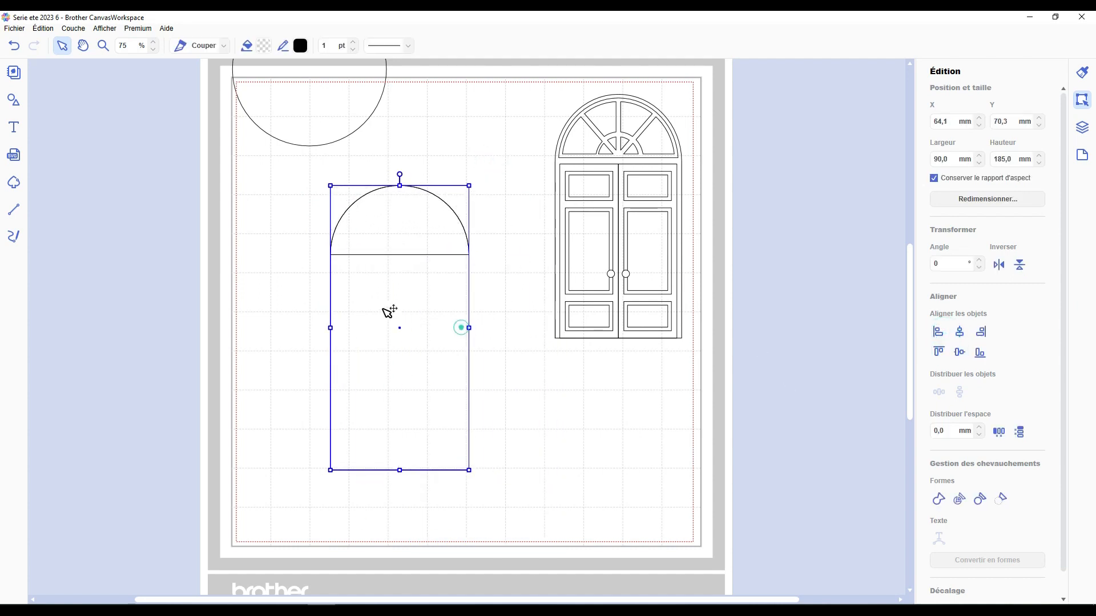
Move the merged arched outline's layer below the circle's layer and hide it
{"action": "left_click", "coordinate": [518, 270]}
{"action": "left_click", "coordinate": [425, 321]}
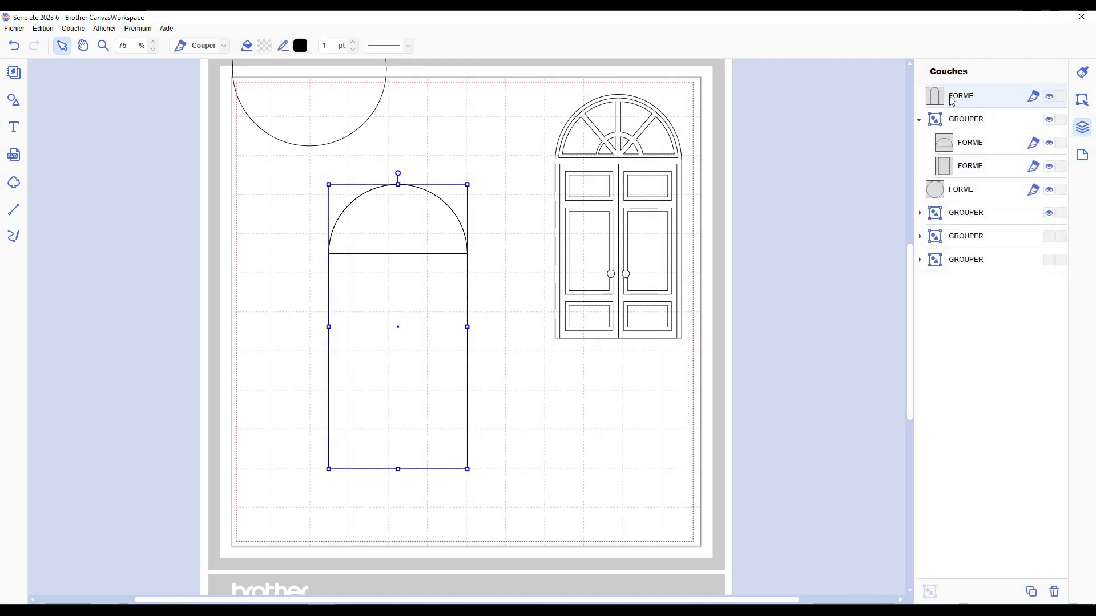
{"action": "left_click_drag", "start_coordinate": [958, 102], "coordinate": [925, 206]}
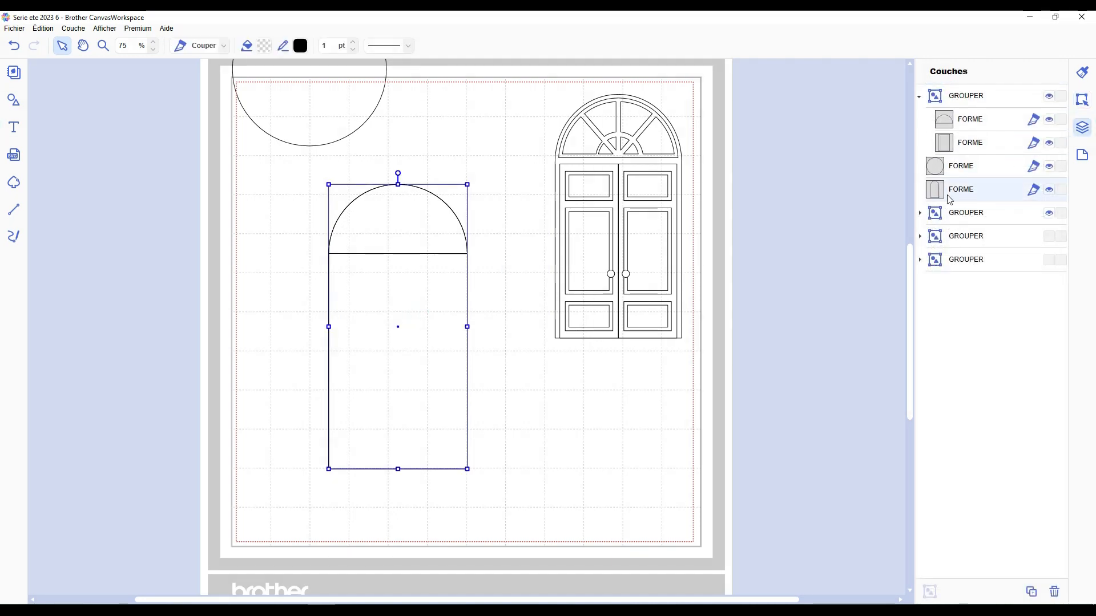
{"action": "left_click", "coordinate": [519, 249]}
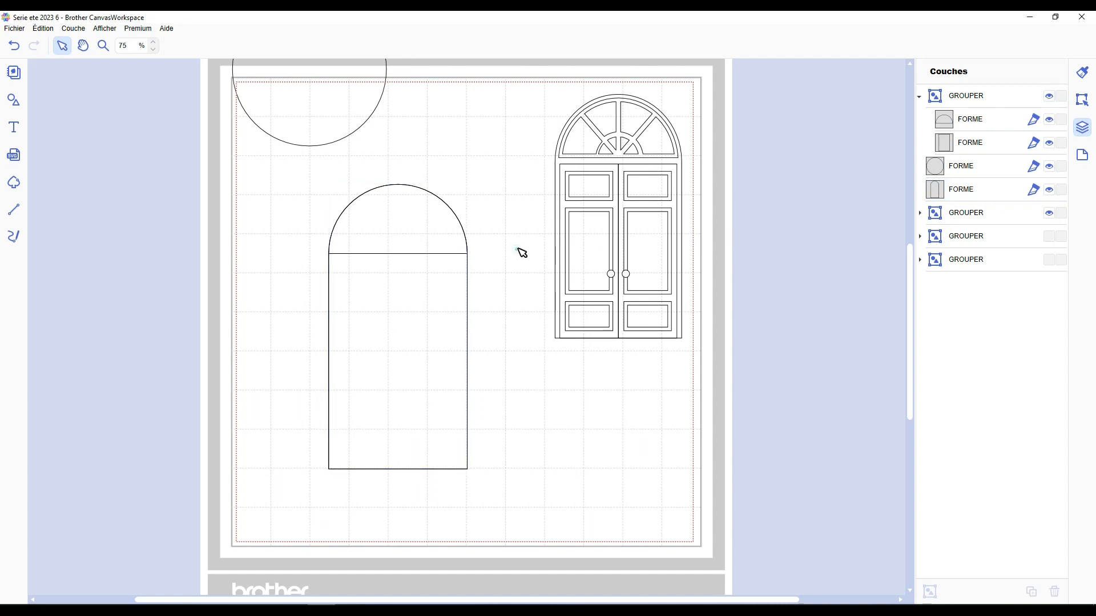
{"action": "left_click", "coordinate": [1050, 190]}
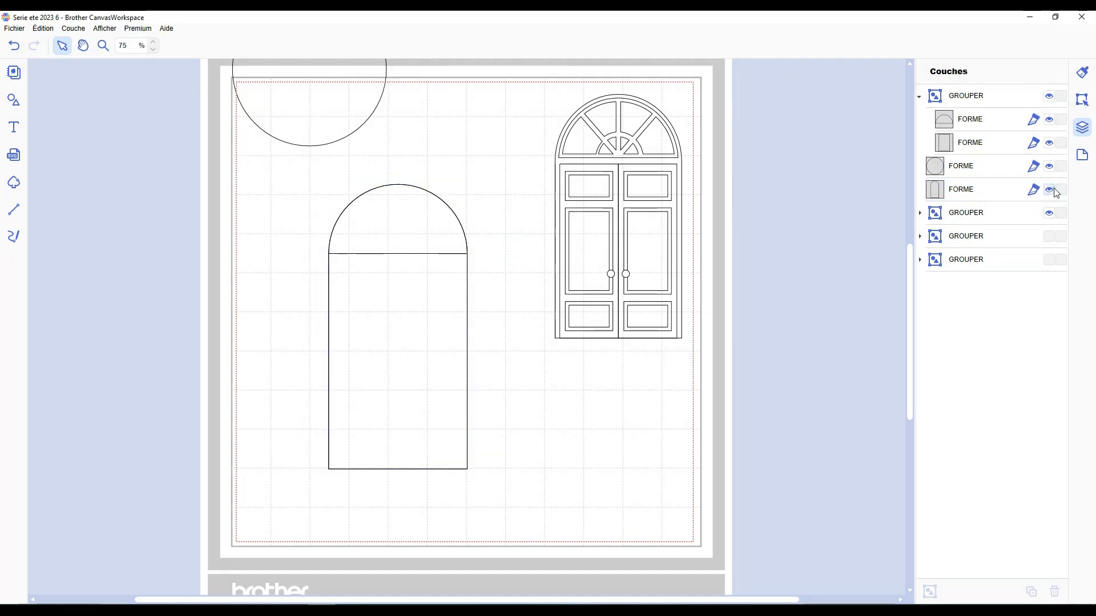
{"action": "left_click", "coordinate": [1052, 188]}
{"action": "left_click", "coordinate": [1048, 190]}
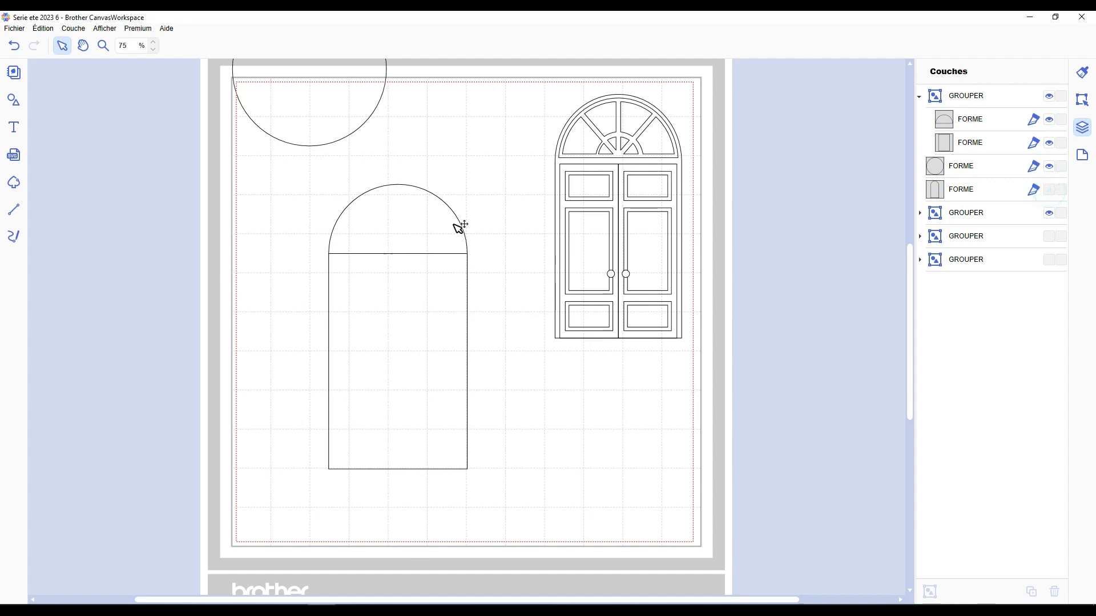
{"action": "left_click_drag", "start_coordinate": [370, 236], "coordinate": [374, 419]}
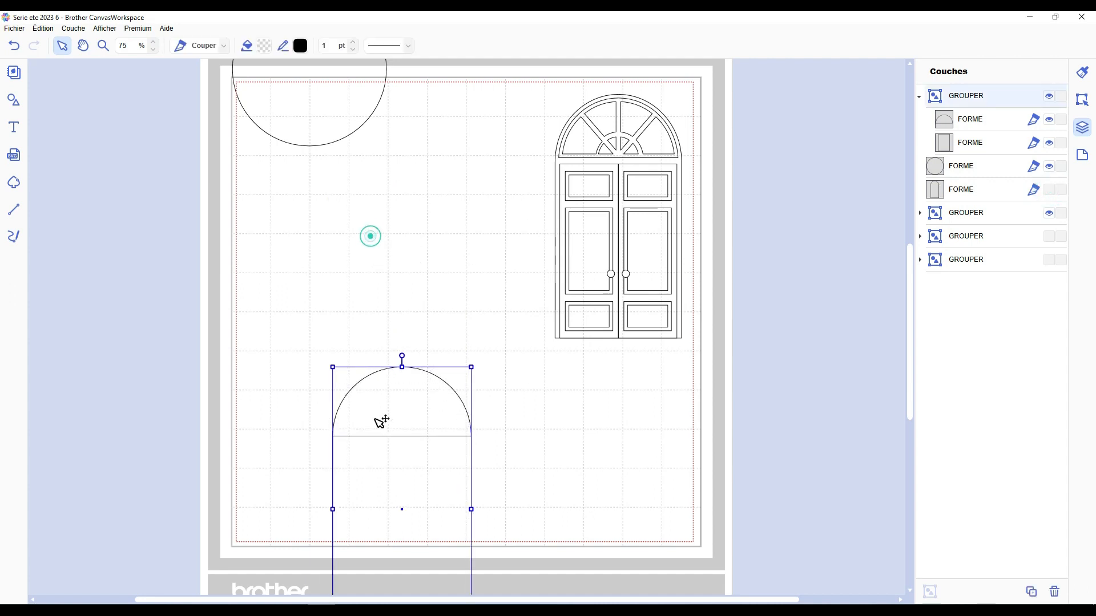
{"action": "key", "text": "ctrl+z"}
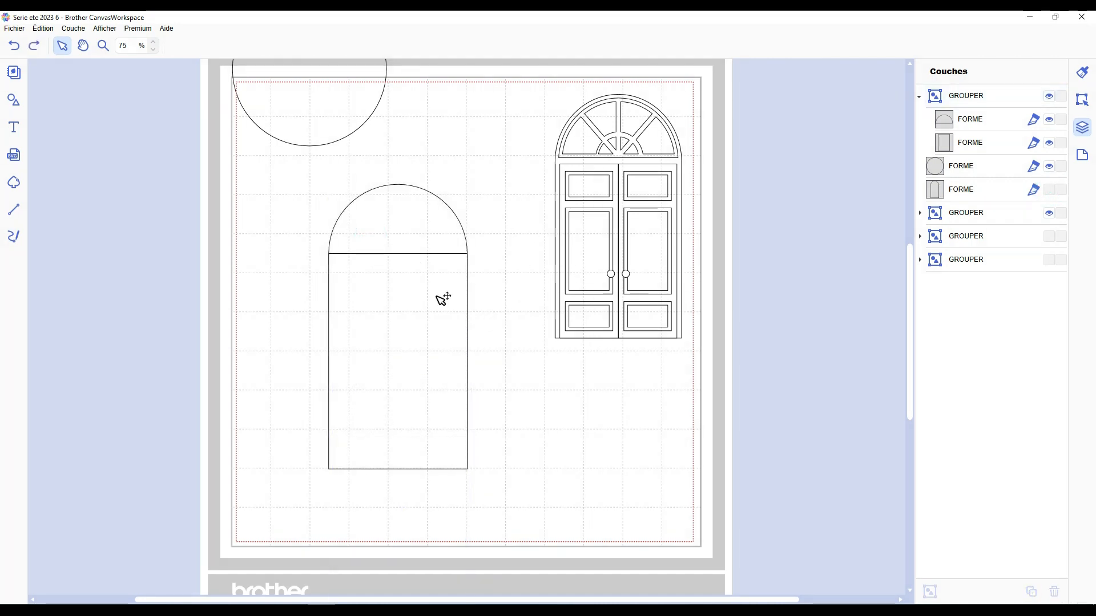
{"action": "left_click_drag", "start_coordinate": [436, 295], "coordinate": [483, 461]}
{"action": "key", "text": "ctrl+z"}
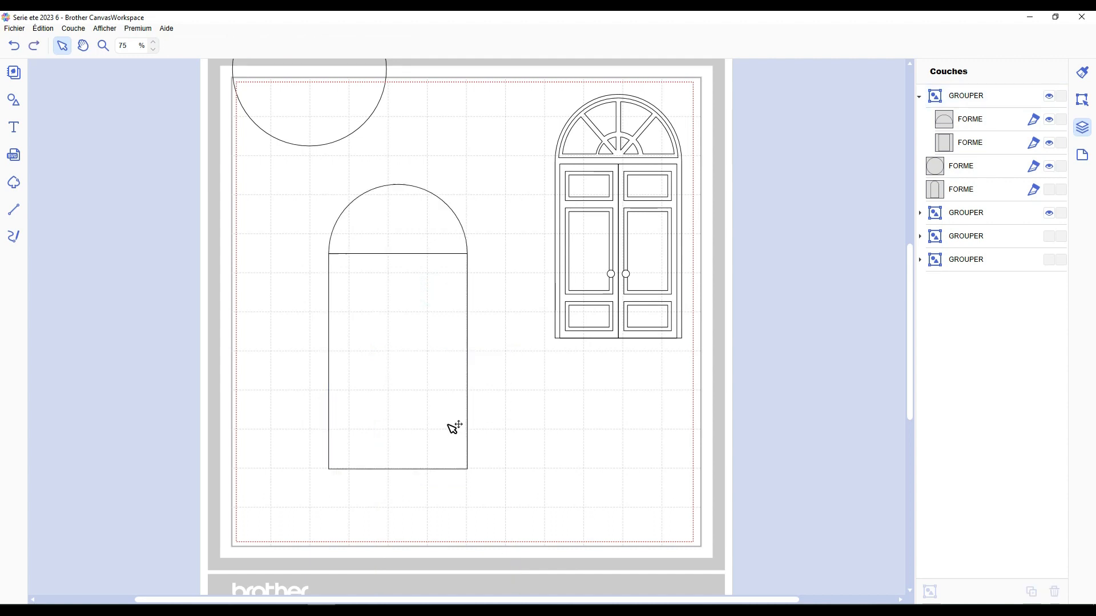
Shrink the large circle and move it into the mat's upper-left corner
{"action": "scroll", "coordinate": [446, 313], "scroll_direction": "up", "scroll_amount": 2}
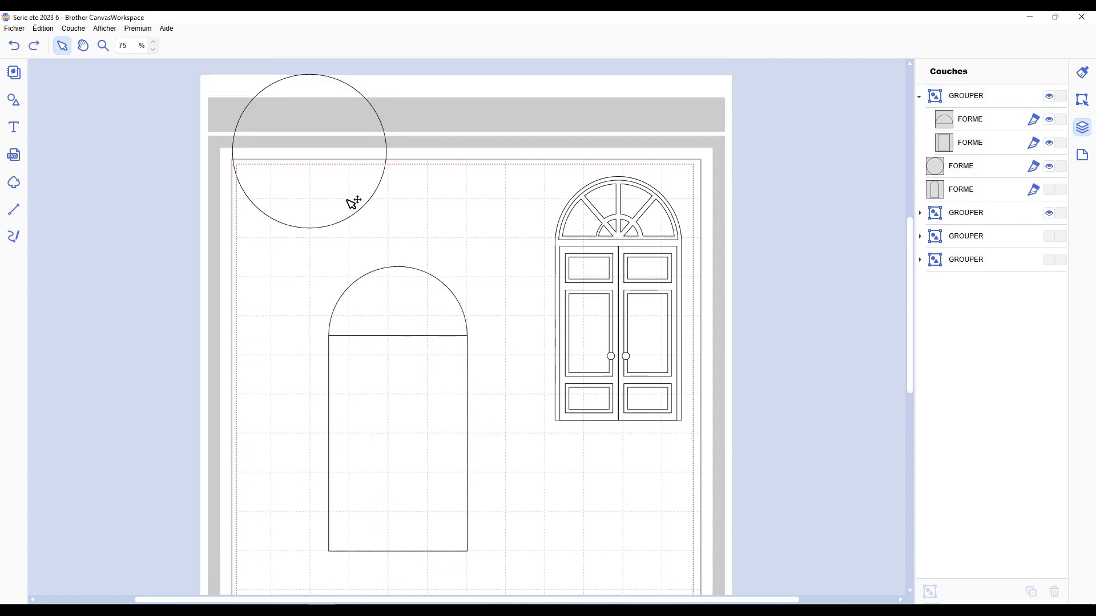
{"action": "left_click_drag", "start_coordinate": [352, 204], "coordinate": [450, 167]}
{"action": "left_click_drag", "start_coordinate": [481, 193], "coordinate": [374, 129]}
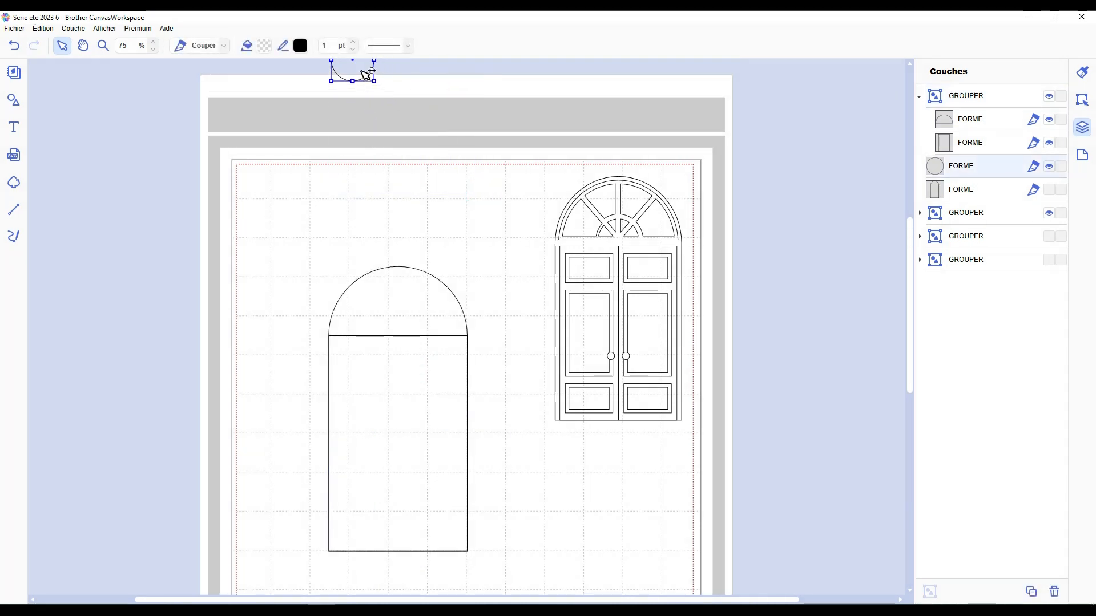
{"action": "left_click_drag", "start_coordinate": [361, 71], "coordinate": [254, 181]}
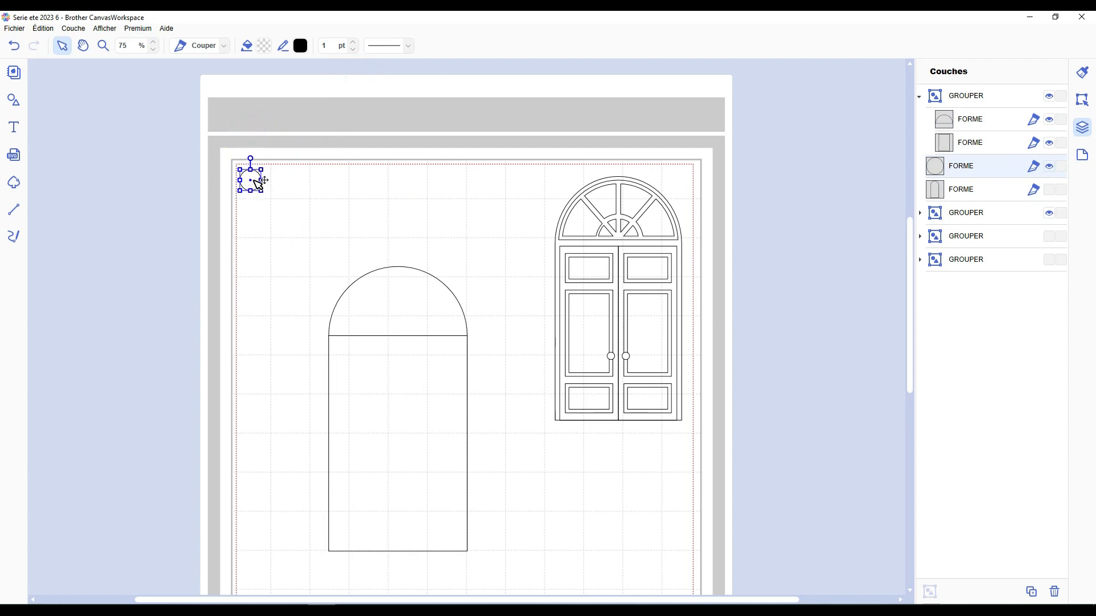
{"action": "left_click", "coordinate": [283, 179]}
Ungroup the arched door's half circle and rectangle
{"action": "scroll", "coordinate": [366, 244], "scroll_direction": "down", "scroll_amount": 2}
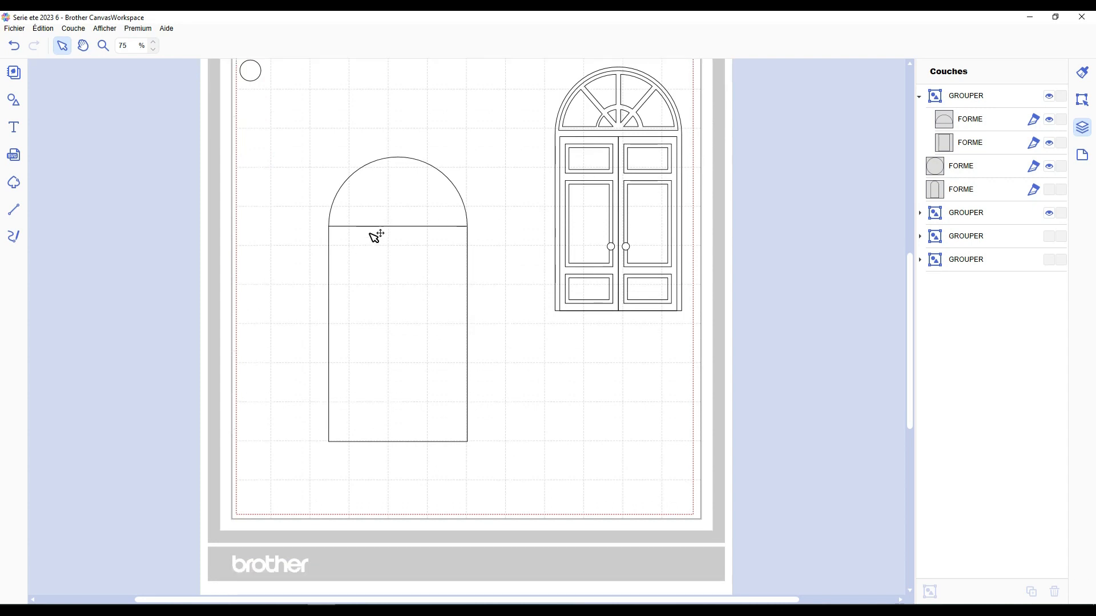
{"action": "left_click", "coordinate": [376, 236]}
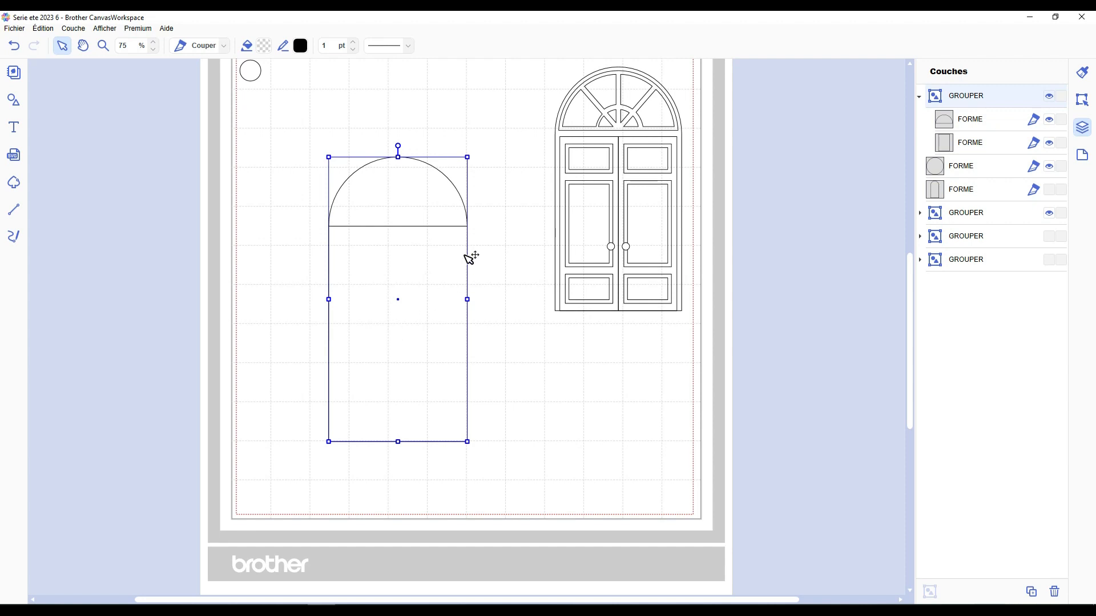
{"action": "left_click", "coordinate": [502, 277]}
{"action": "left_click", "coordinate": [401, 309]}
{"action": "key", "text": "ctrl+shift+g"}
{"action": "left_click", "coordinate": [500, 197]}
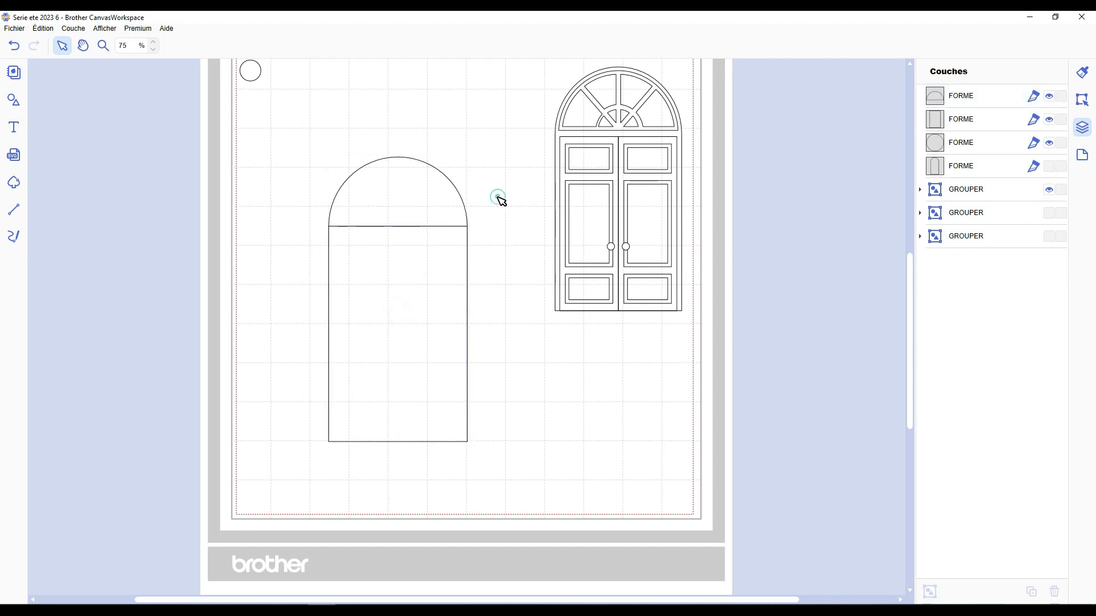
Duplicate the door's half circle and shrink the copy to about 31 mm wide inside the arch
{"action": "left_click", "coordinate": [402, 198]}
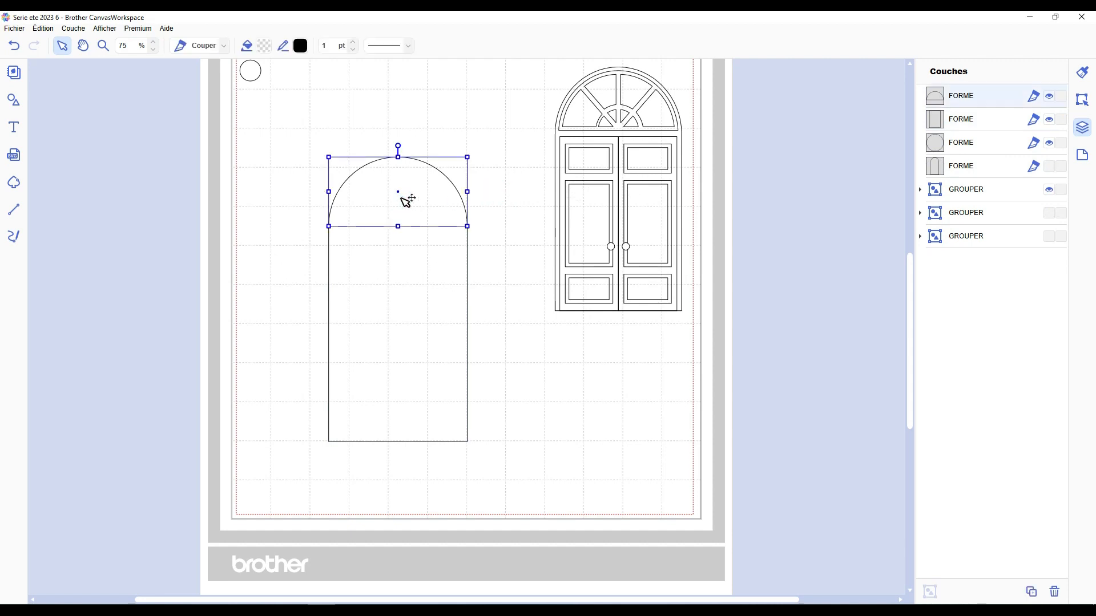
{"action": "key", "text": "ctrl+d"}
{"action": "left_click_drag", "start_coordinate": [484, 243], "coordinate": [424, 220]}
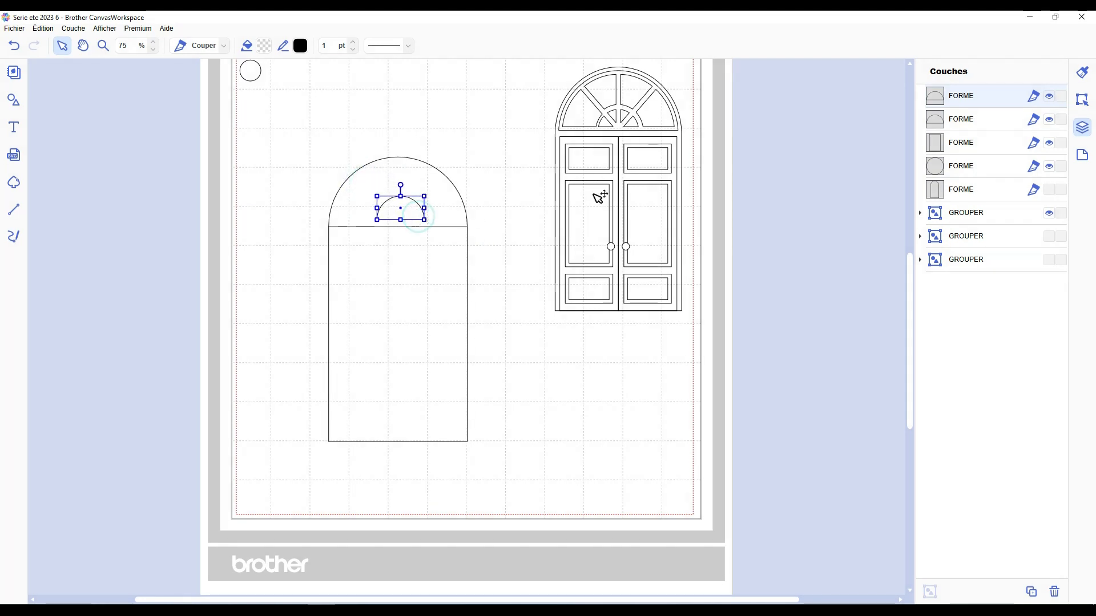
Set the small half circle's width to 35 mm with its aspect ratio kept, and move it towards the middle of the arch's base
{"action": "left_click", "coordinate": [1082, 99]}
{"action": "double_click", "coordinate": [954, 156]}
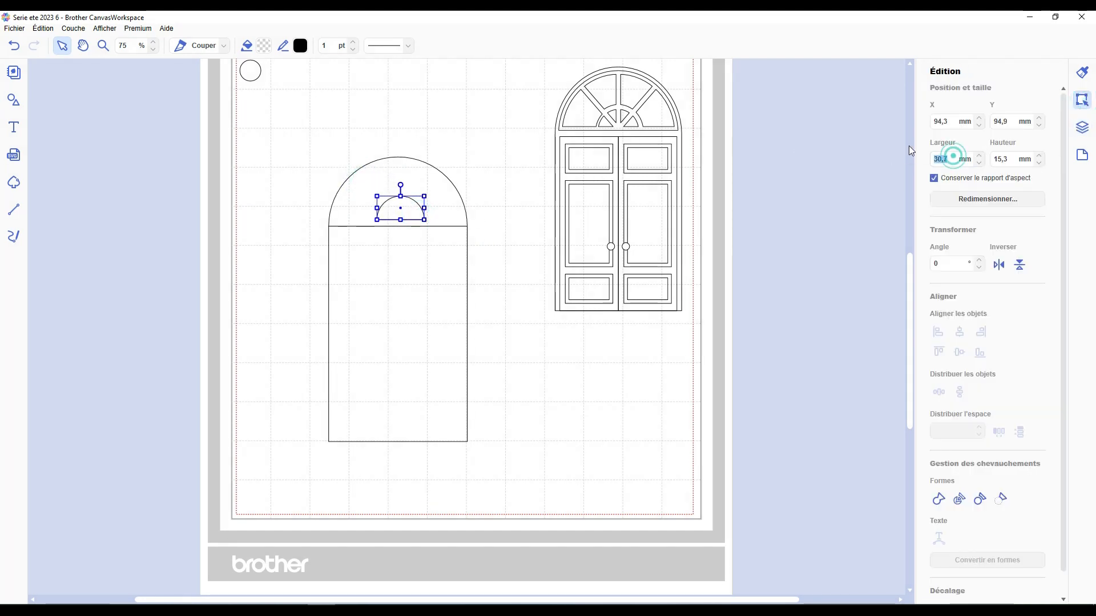
{"action": "type", "text": "35"}
{"action": "key", "text": "Return"}
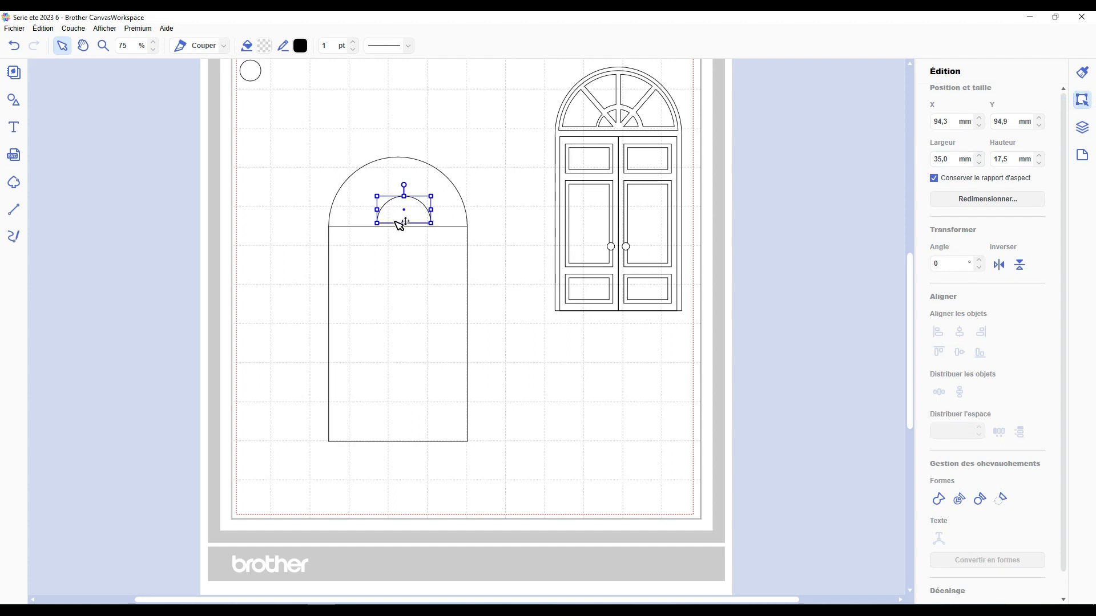
{"action": "left_click_drag", "start_coordinate": [397, 222], "coordinate": [389, 221]}
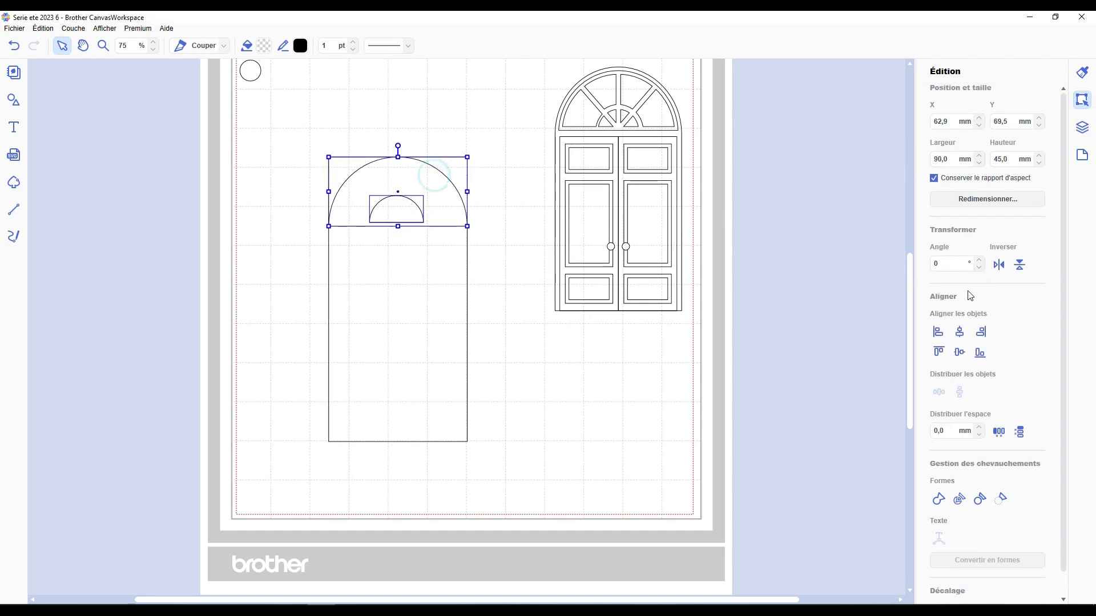
Align the base of the small half circle with the base of the large half circle
{"action": "left_click", "coordinate": [980, 353]}
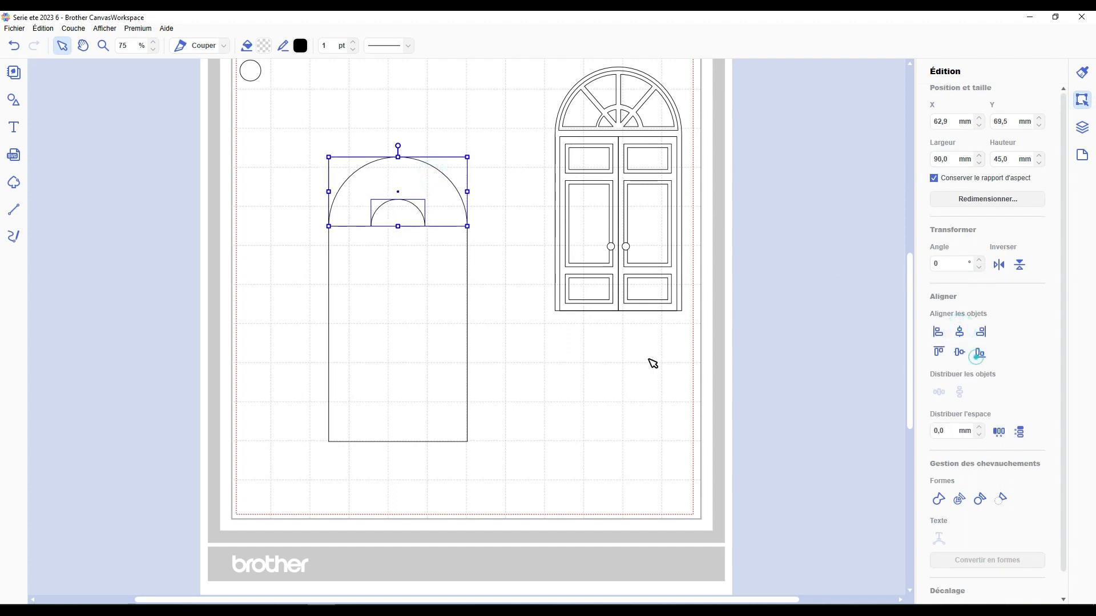
{"action": "left_click", "coordinate": [651, 361]}
Try offsetting the door's rectangle inward by 2 mm
{"action": "left_click", "coordinate": [417, 290]}
{"action": "scroll", "coordinate": [965, 552], "scroll_direction": "down", "scroll_amount": 1}
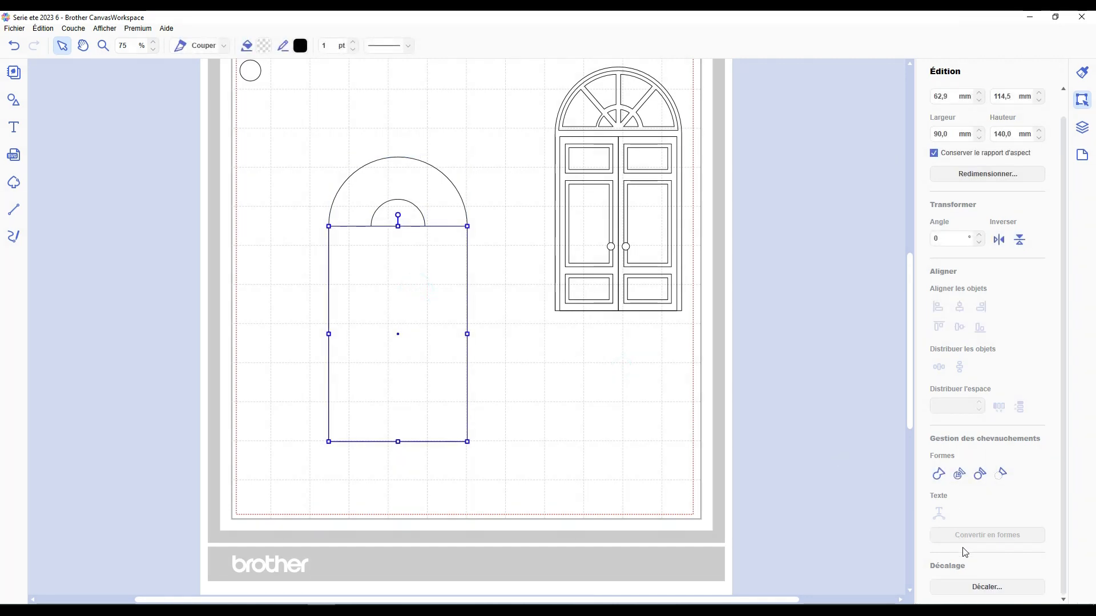
{"action": "left_click", "coordinate": [974, 588]}
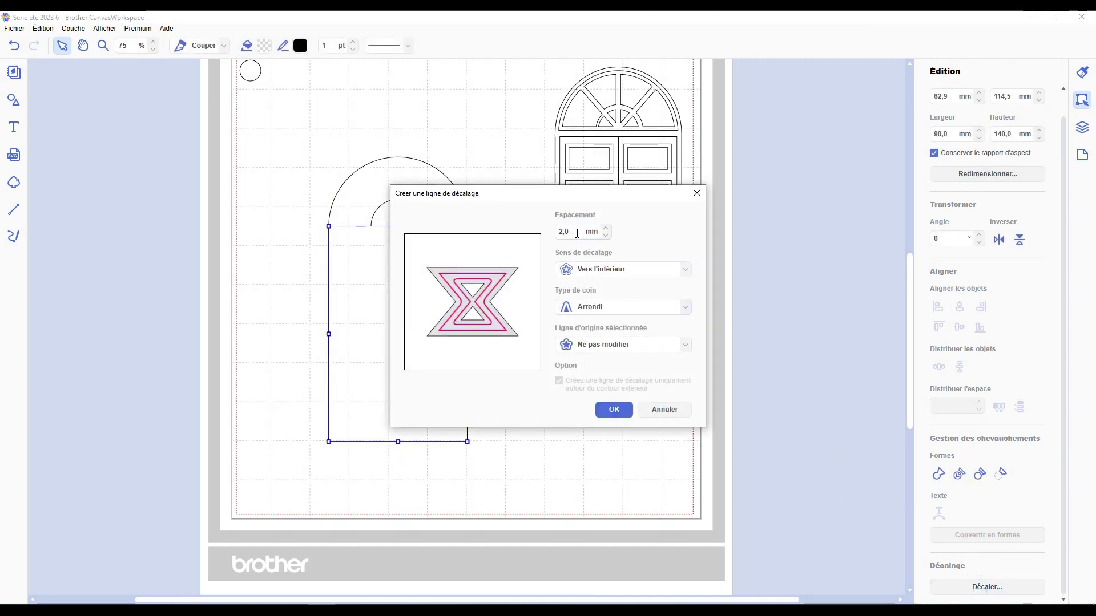
{"action": "left_click", "coordinate": [614, 409]}
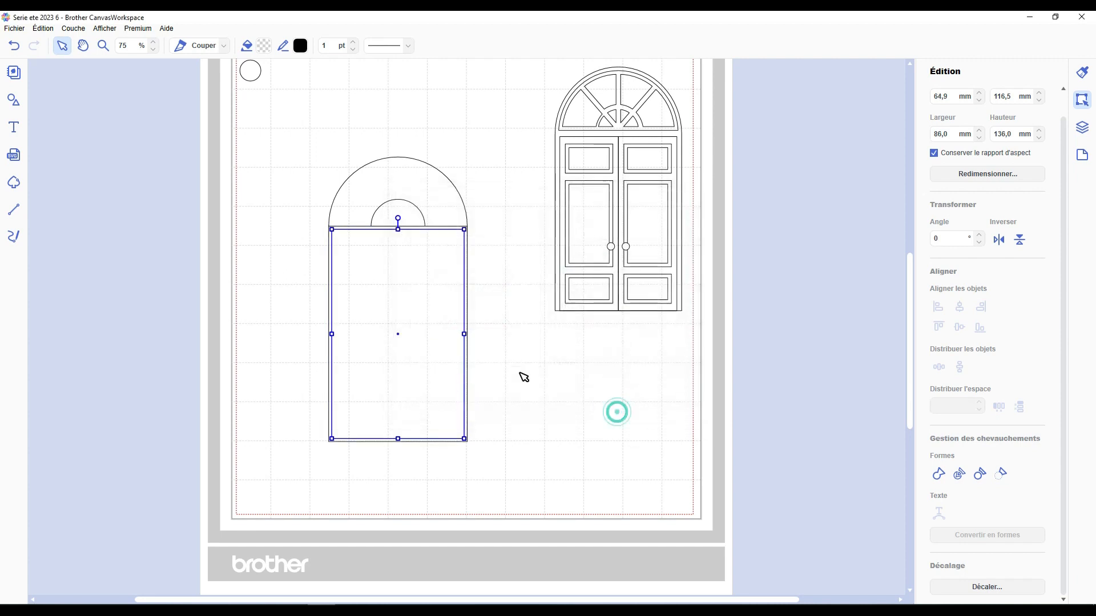
{"action": "left_click", "coordinate": [509, 363]}
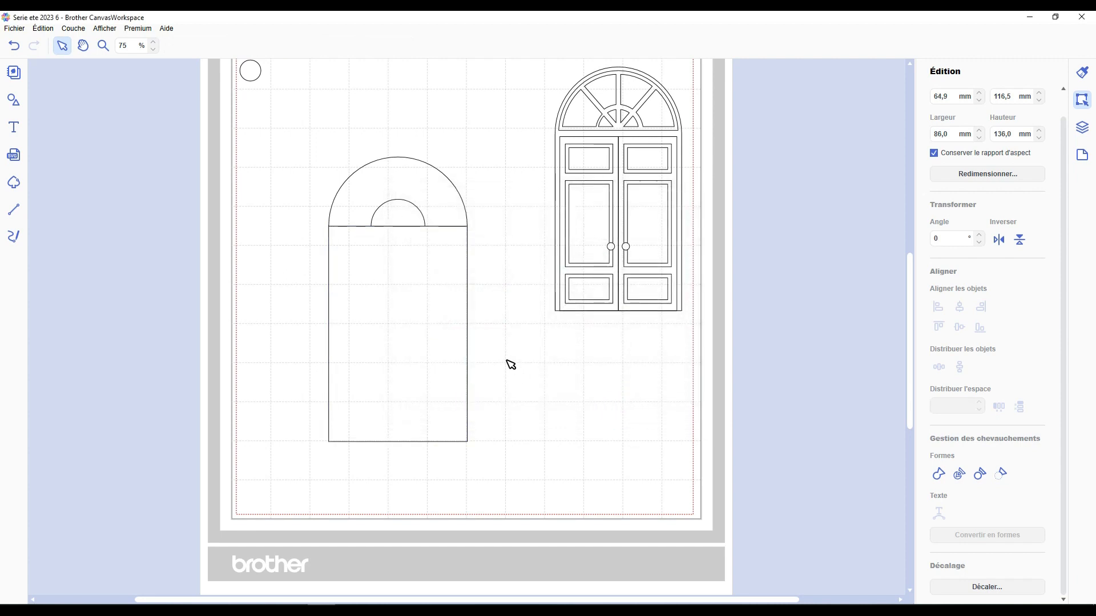
Offset the door's rectangle inward by 4 mm with rounded corner type, leaving the original line unmodified
{"action": "left_click", "coordinate": [391, 336]}
{"action": "left_click", "coordinate": [986, 591]}
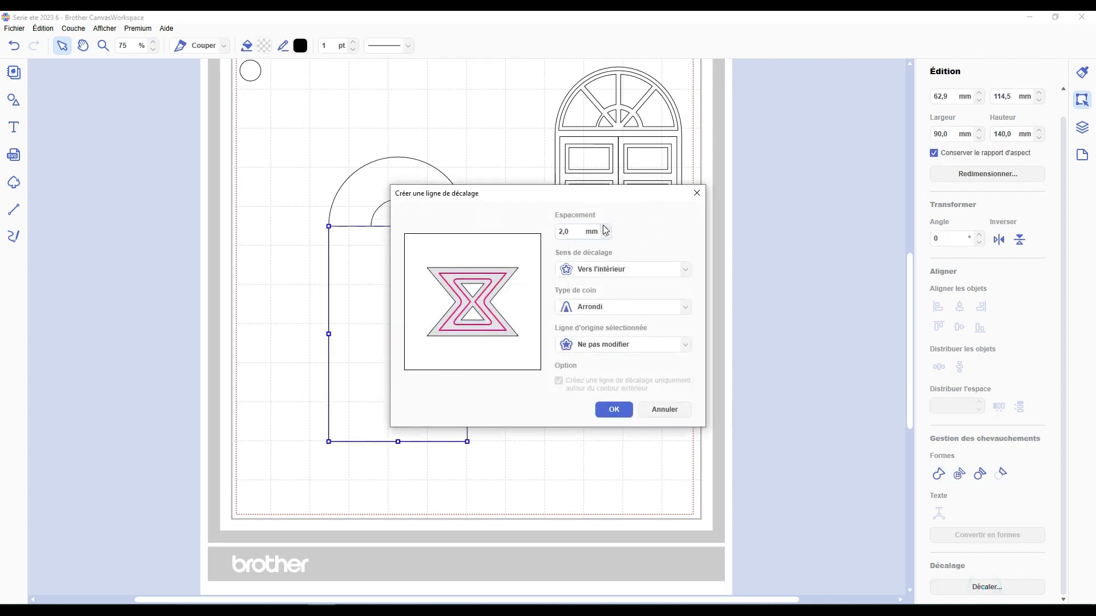
{"action": "type", "text": "4"}
{"action": "left_click", "coordinate": [614, 410]}
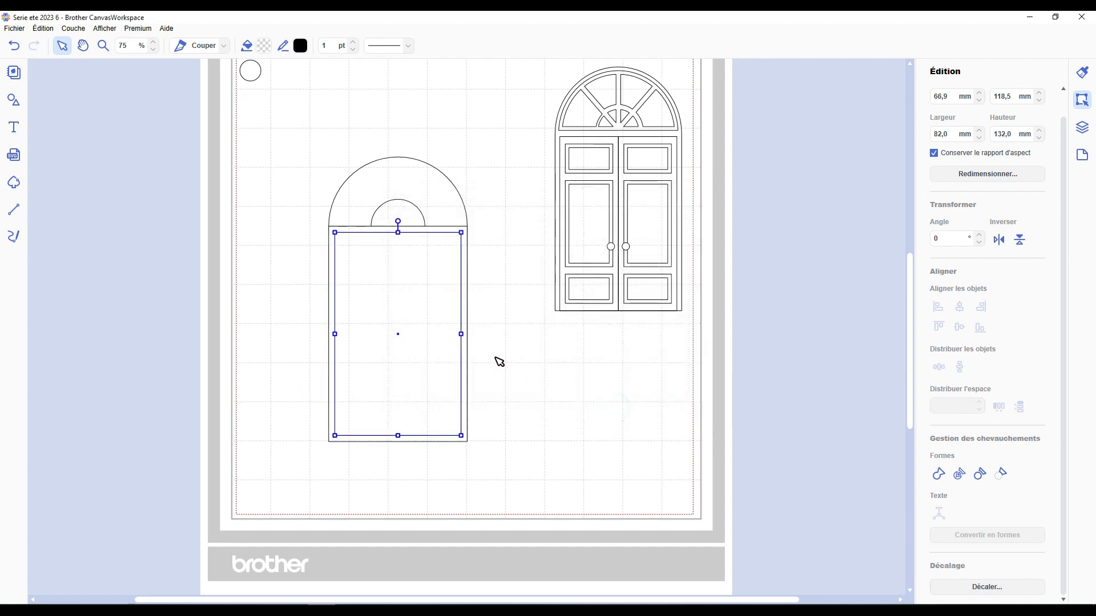
Align the bottom edges of the inner and outer door rectangles
{"action": "left_click_drag", "start_coordinate": [504, 323], "coordinate": [410, 400]}
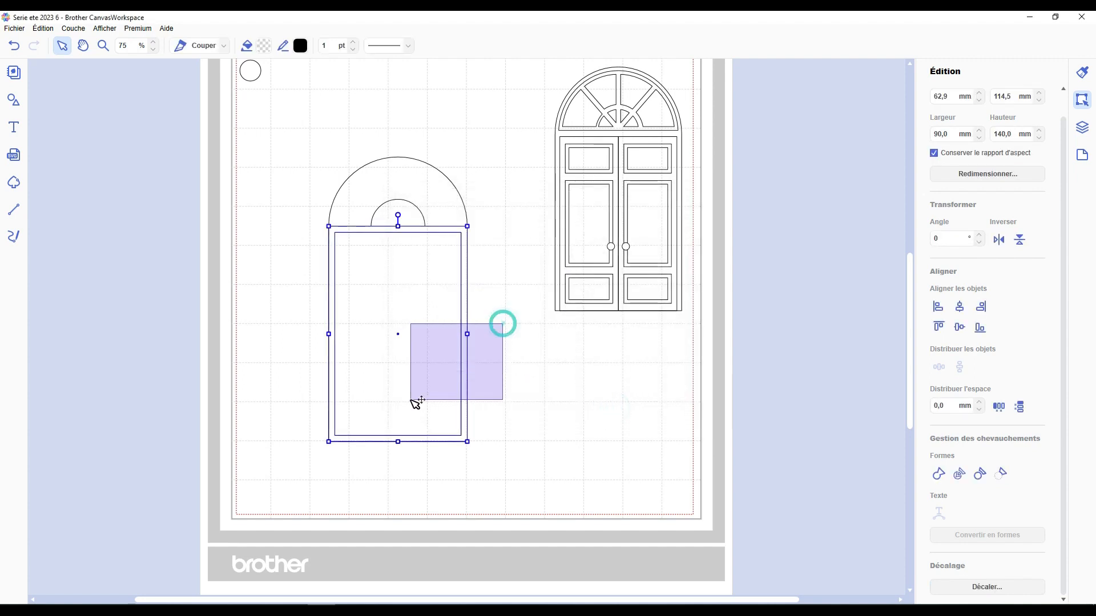
{"action": "left_click", "coordinate": [980, 328]}
{"action": "left_click", "coordinate": [568, 440]}
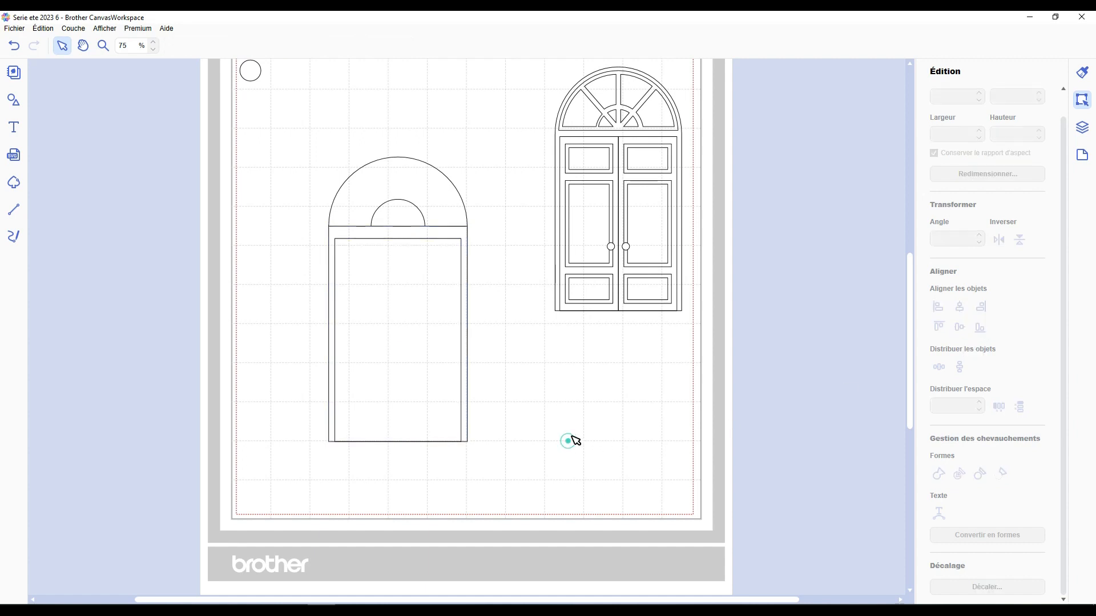
Stretch the inner rectangle upward from its top edge to a height of about 135 mm
{"action": "left_click", "coordinate": [384, 329]}
{"action": "left_click_drag", "start_coordinate": [397, 239], "coordinate": [401, 235]}
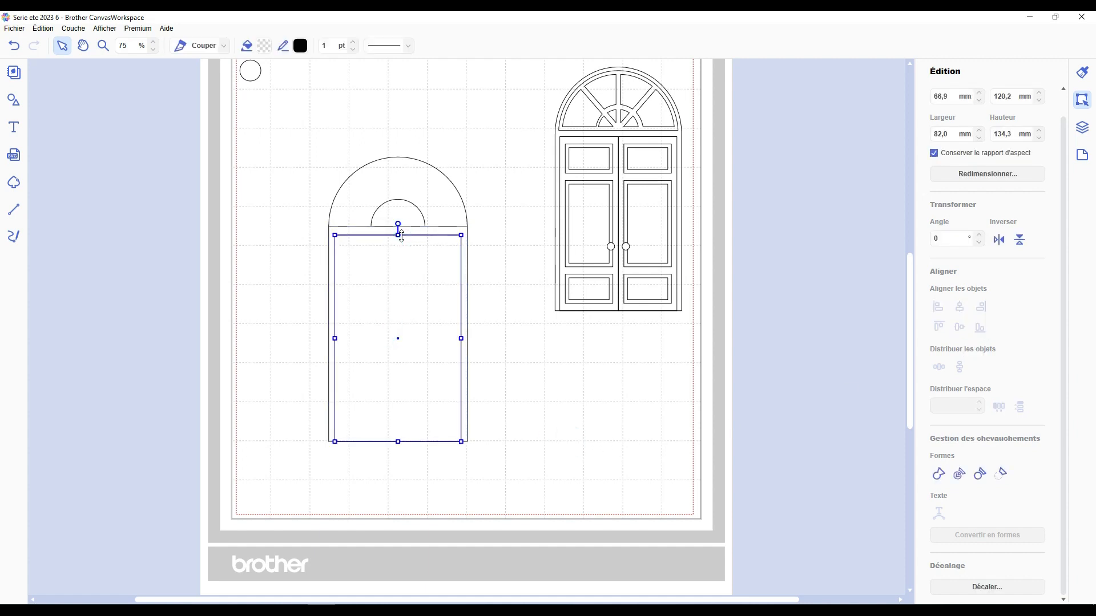
{"action": "left_click", "coordinate": [548, 313]}
{"action": "left_click", "coordinate": [423, 291]}
{"action": "left_click", "coordinate": [397, 235]}
{"action": "left_click", "coordinate": [491, 269]}
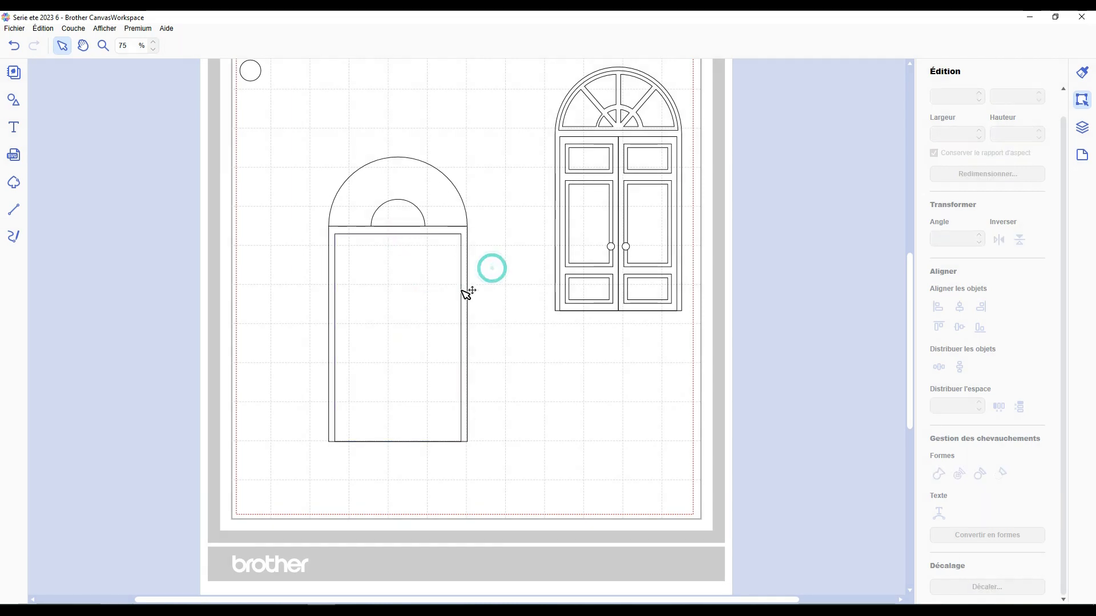
Duplicate the inner rectangle and hide the copy
{"action": "scroll", "coordinate": [476, 422], "scroll_direction": "down", "scroll_amount": 1}
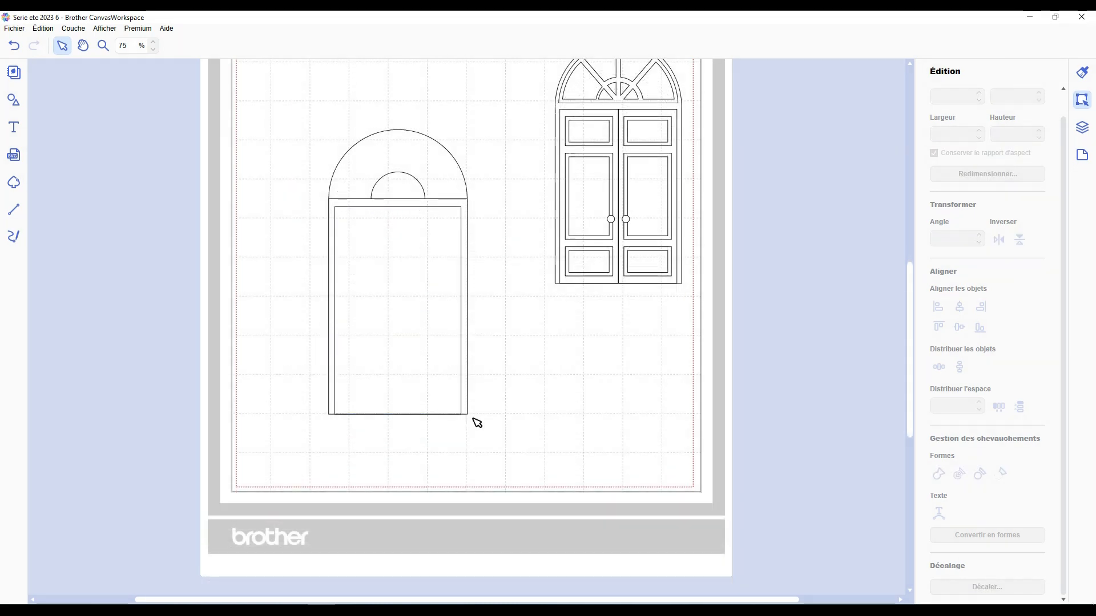
{"action": "left_click", "coordinate": [350, 406]}
{"action": "scroll", "coordinate": [551, 214], "scroll_direction": "up", "scroll_amount": 2}
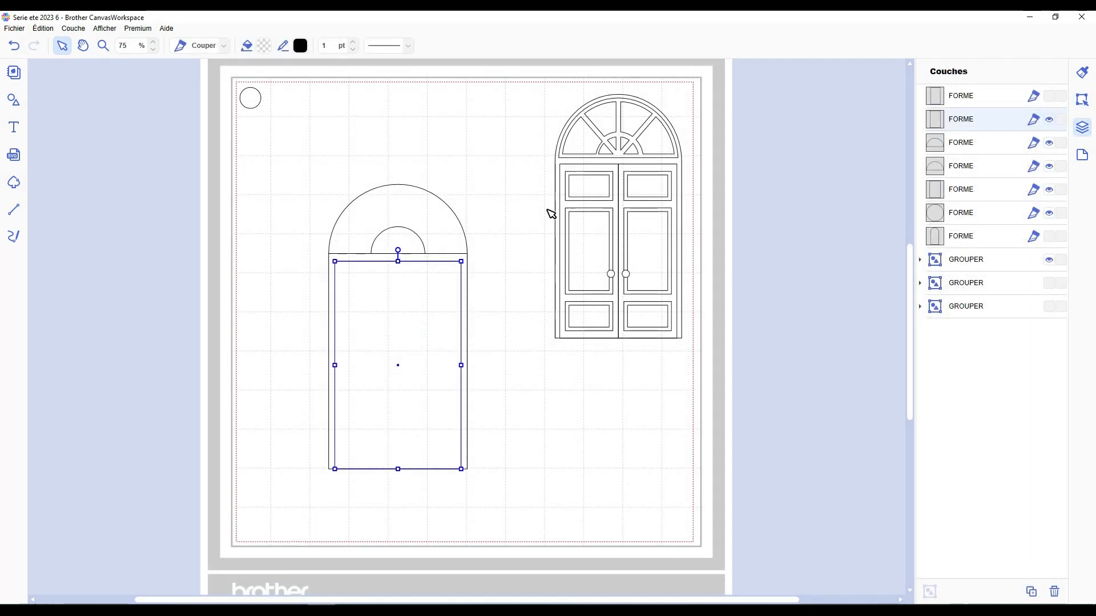
Add a path point at the middle of the inner rectangle's top edge and another at the middle of its bottom edge
{"action": "double_click", "coordinate": [371, 332]}
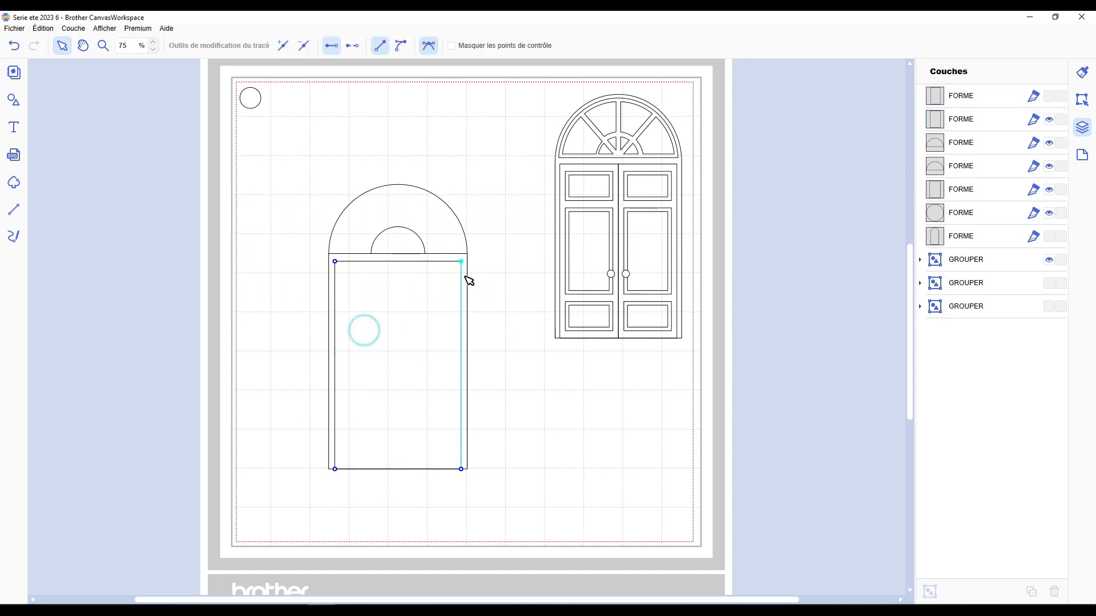
{"action": "left_click", "coordinate": [338, 261]}
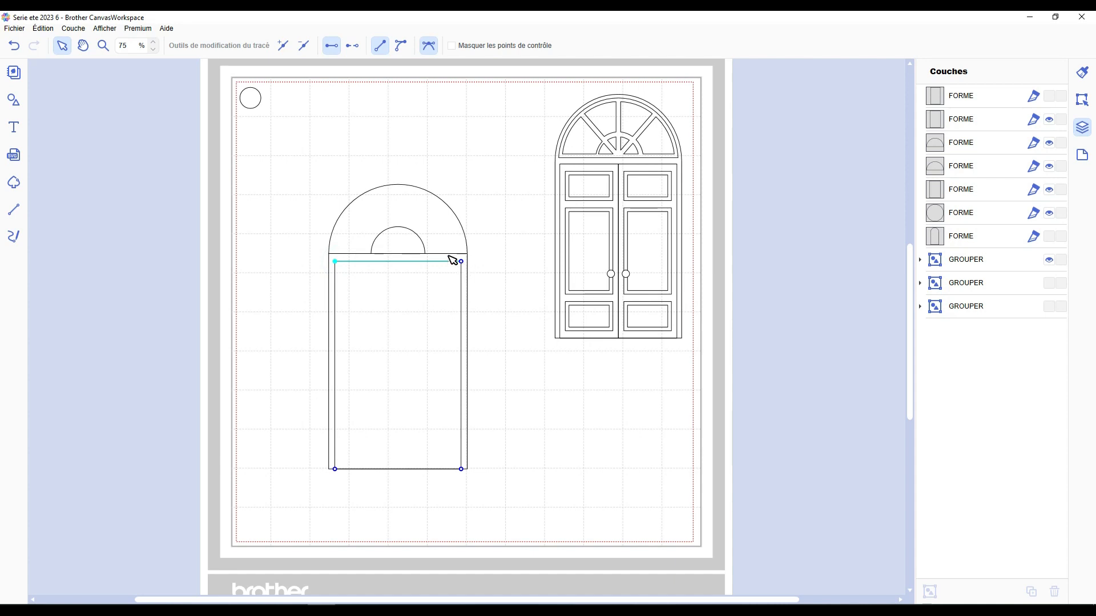
{"action": "left_click", "coordinate": [284, 46]}
{"action": "left_click", "coordinate": [462, 470]}
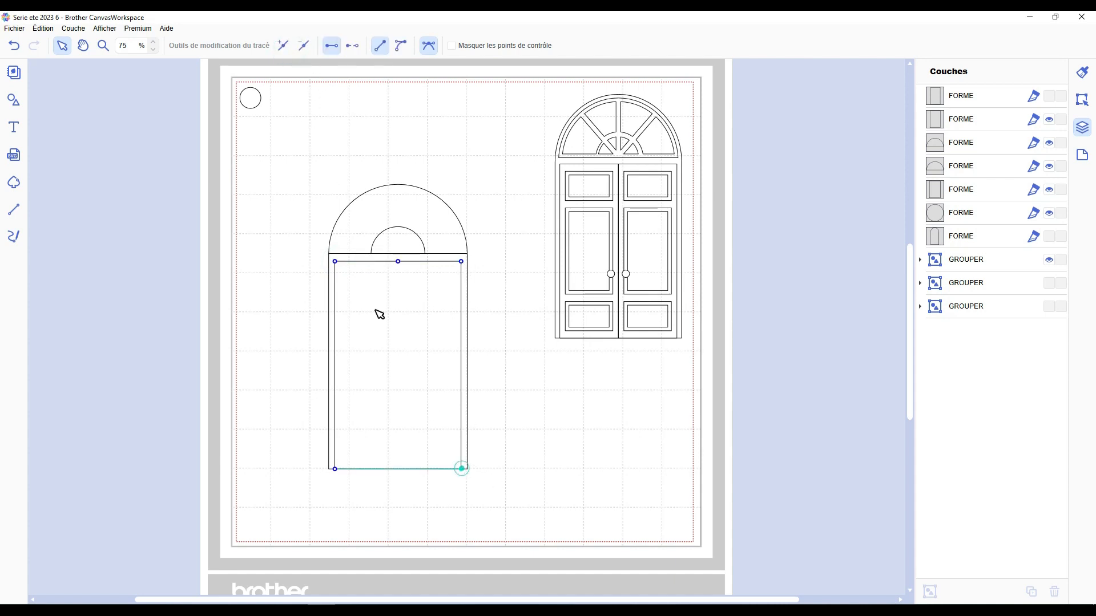
{"action": "left_click", "coordinate": [283, 45]}
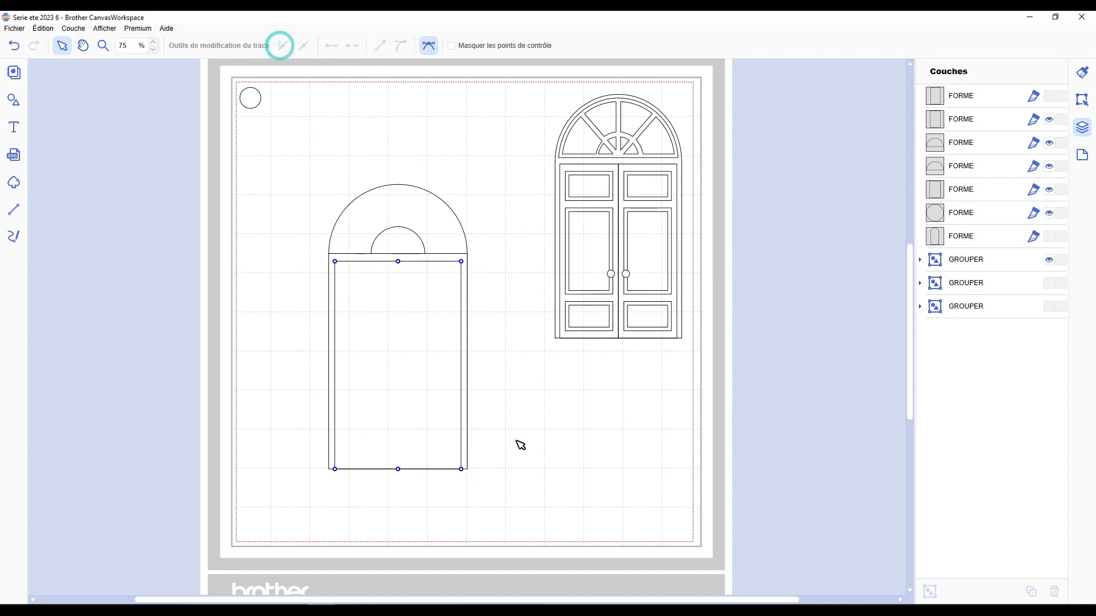
{"action": "left_click", "coordinate": [510, 417]}
Draw a closed straight-line shape through the inner rectangle's two midpoints that encloses its whole right half
{"action": "key", "text": "l"}
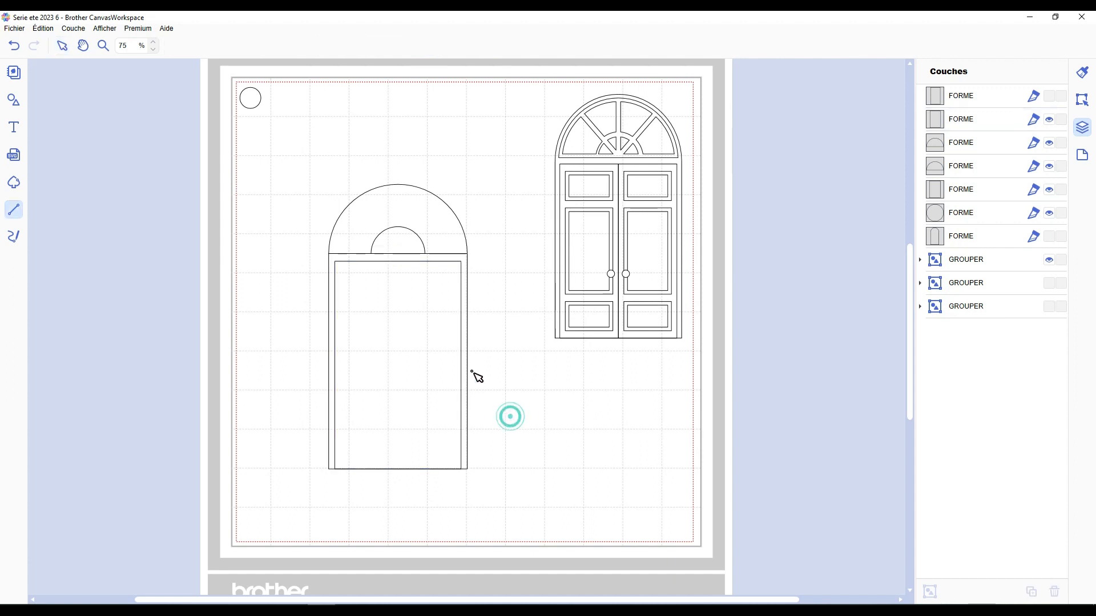
{"action": "left_click_drag", "start_coordinate": [398, 261], "coordinate": [397, 469]}
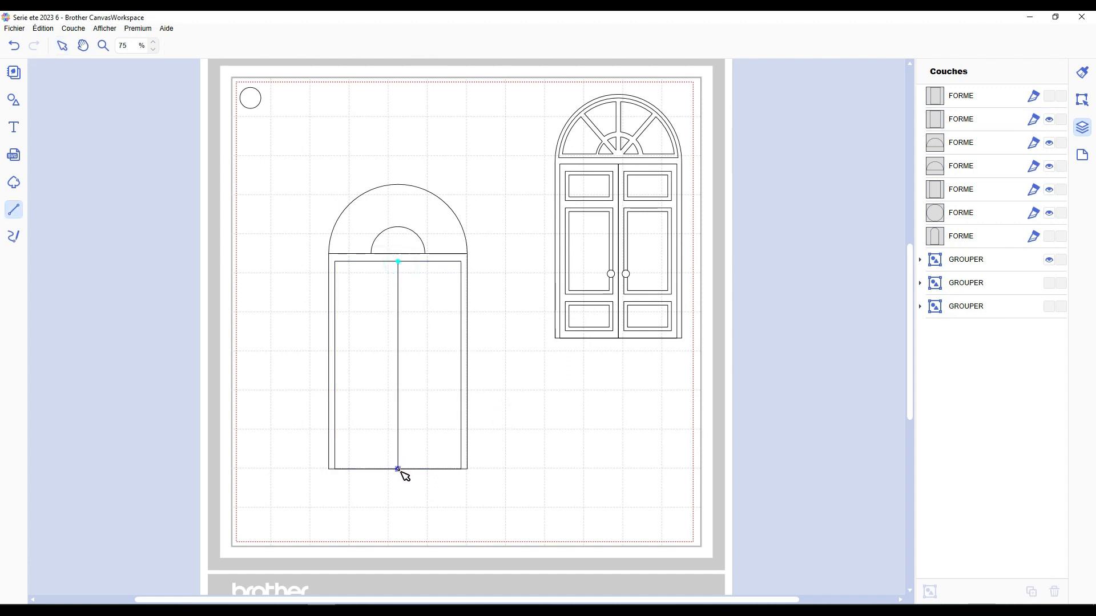
{"action": "left_click", "coordinate": [420, 511]}
{"action": "left_click", "coordinate": [504, 504]}
{"action": "left_click", "coordinate": [513, 270]}
{"action": "left_click", "coordinate": [453, 211]}
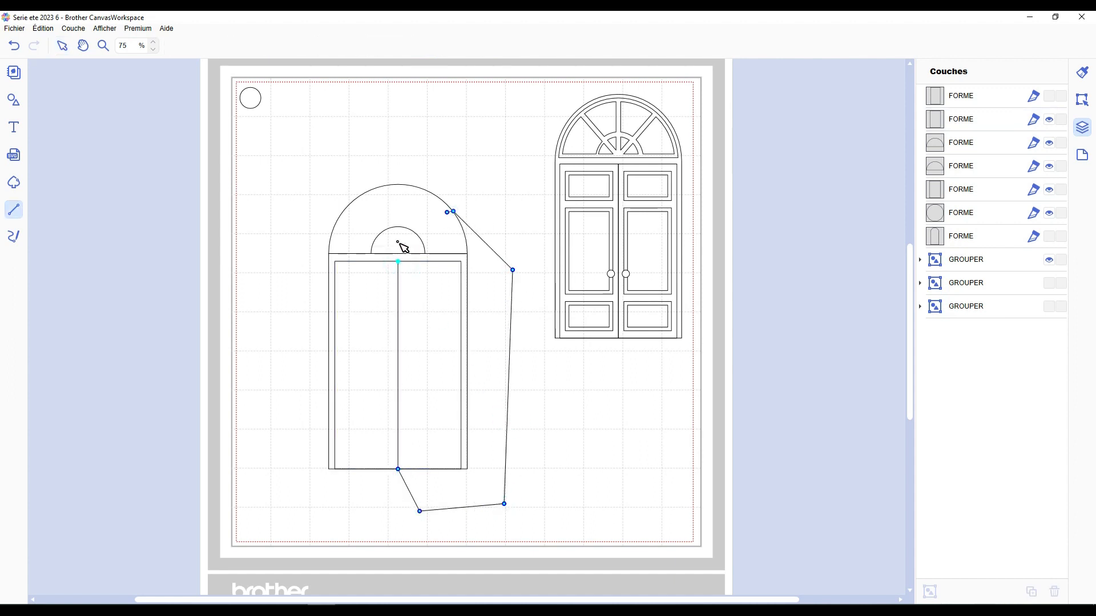
{"action": "left_click", "coordinate": [397, 261]}
Divide the inner rectangle into two door leaves with the drawn shape, and delete the leftover outer shape
{"action": "left_click", "coordinate": [371, 322], "text": "shift"}
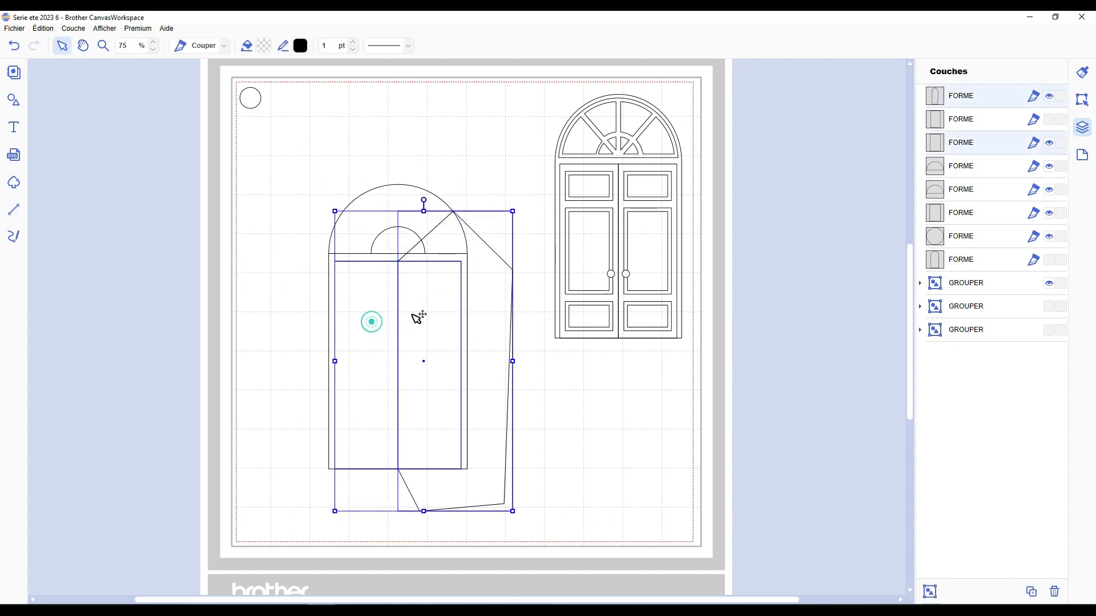
{"action": "left_click", "coordinate": [1083, 100]}
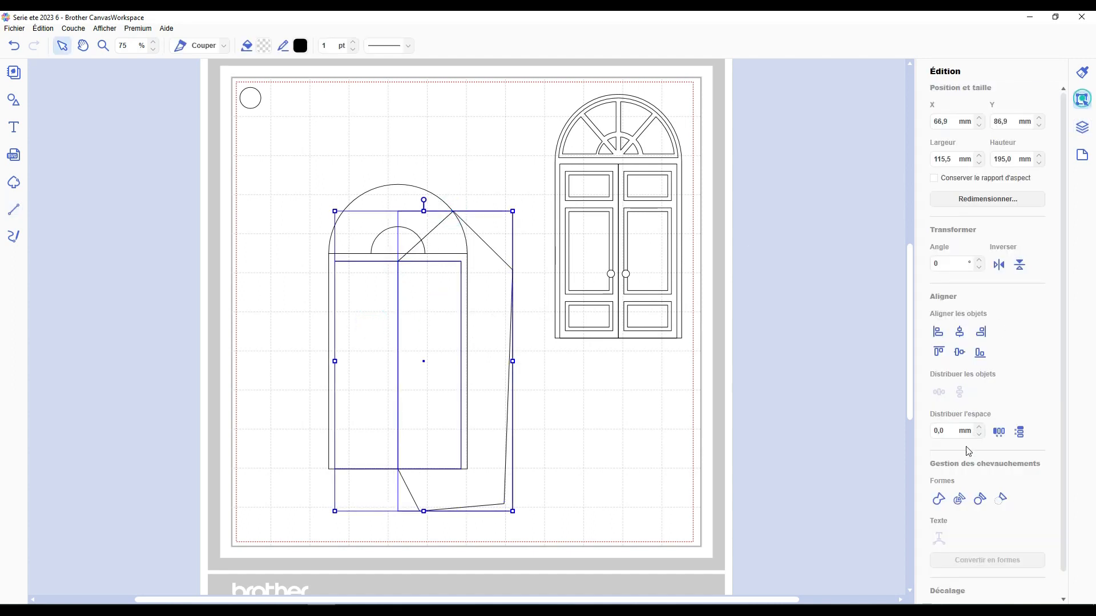
{"action": "left_click", "coordinate": [563, 359]}
{"action": "left_click", "coordinate": [505, 323]}
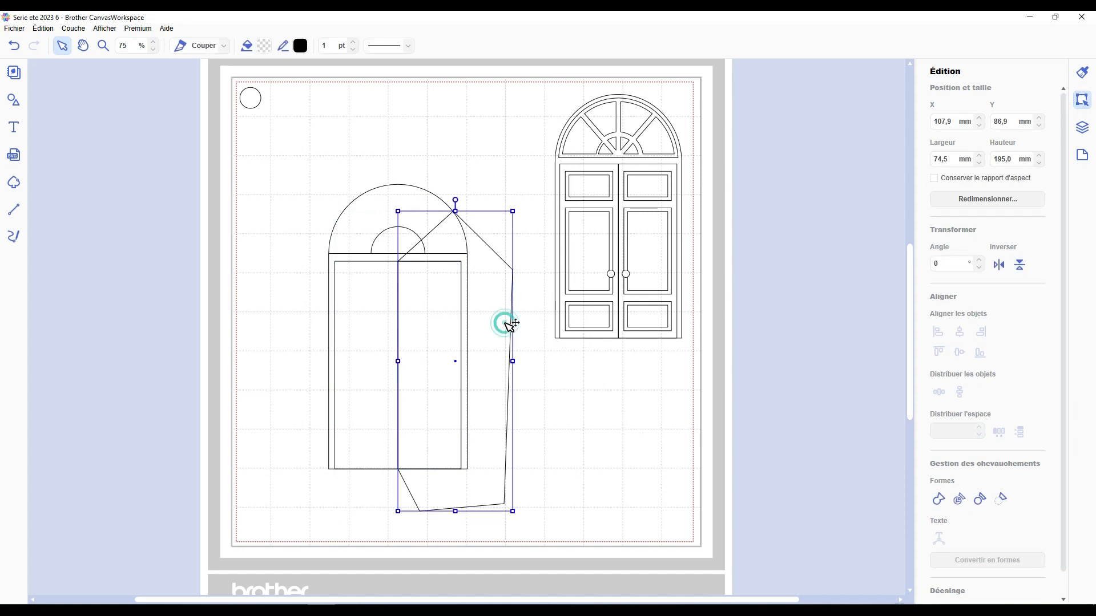
{"action": "key", "text": "Delete"}
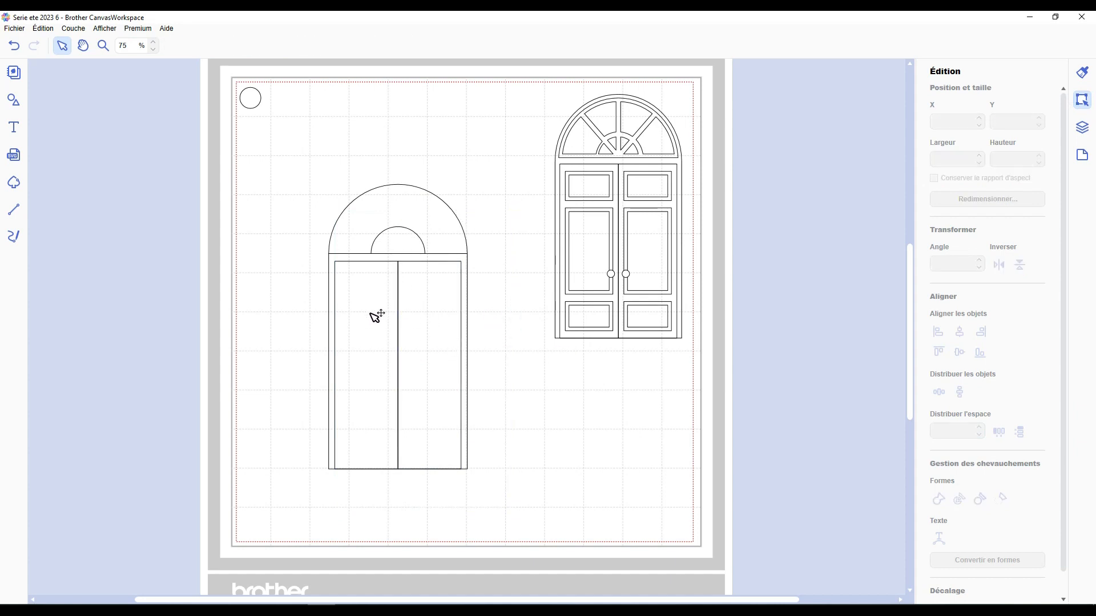
Duplicate the right door leaf and shorten the copy to a low panel at the top of the leaf
{"action": "left_click", "coordinate": [436, 343]}
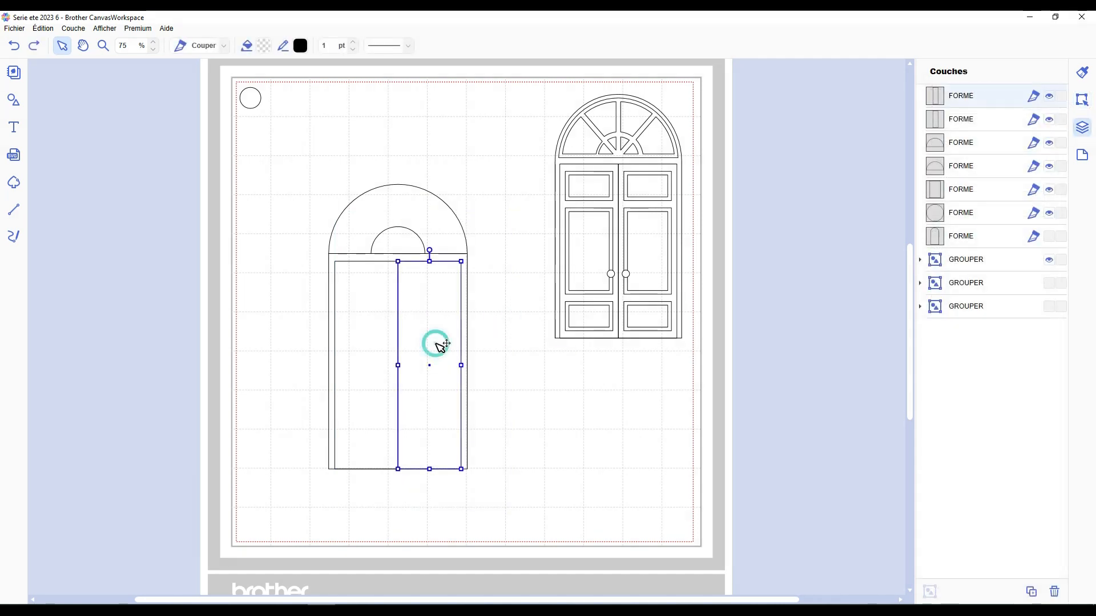
{"action": "key", "text": "ctrl+d"}
{"action": "left_click_drag", "start_coordinate": [436, 343], "coordinate": [506, 357]}
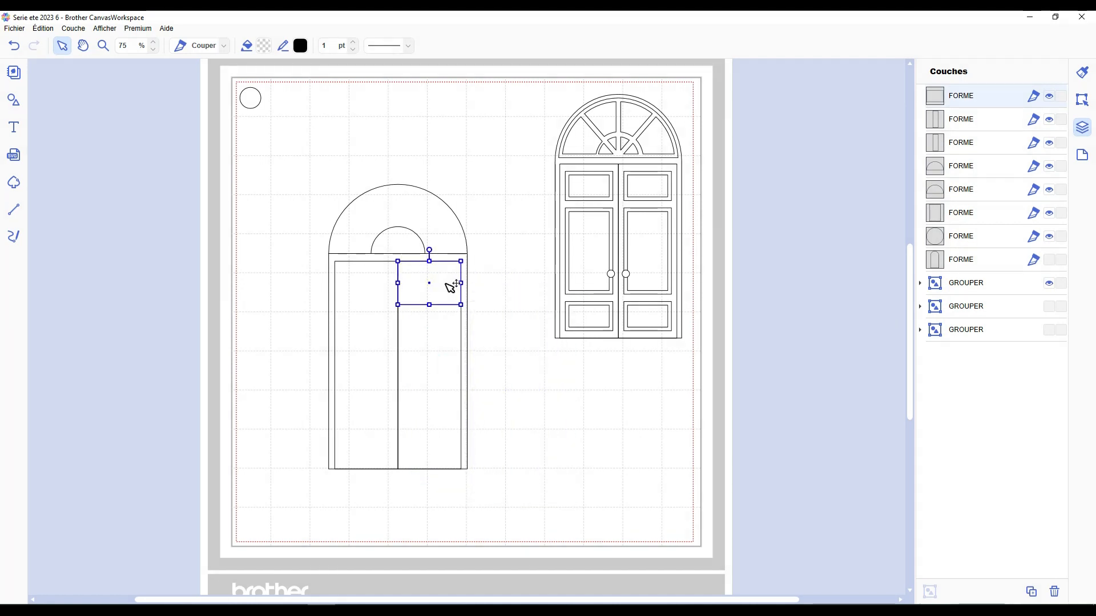
Duplicate the low panel and move both panels out to the right of the arched door
{"action": "key", "text": "ctrl+d"}
{"action": "left_click_drag", "start_coordinate": [451, 287], "coordinate": [520, 451]}
{"action": "left_click_drag", "start_coordinate": [452, 272], "coordinate": [539, 350]}
Align one low panel to the left and top edges of the right door leaf
{"action": "left_click", "coordinate": [442, 328], "text": "shift"}
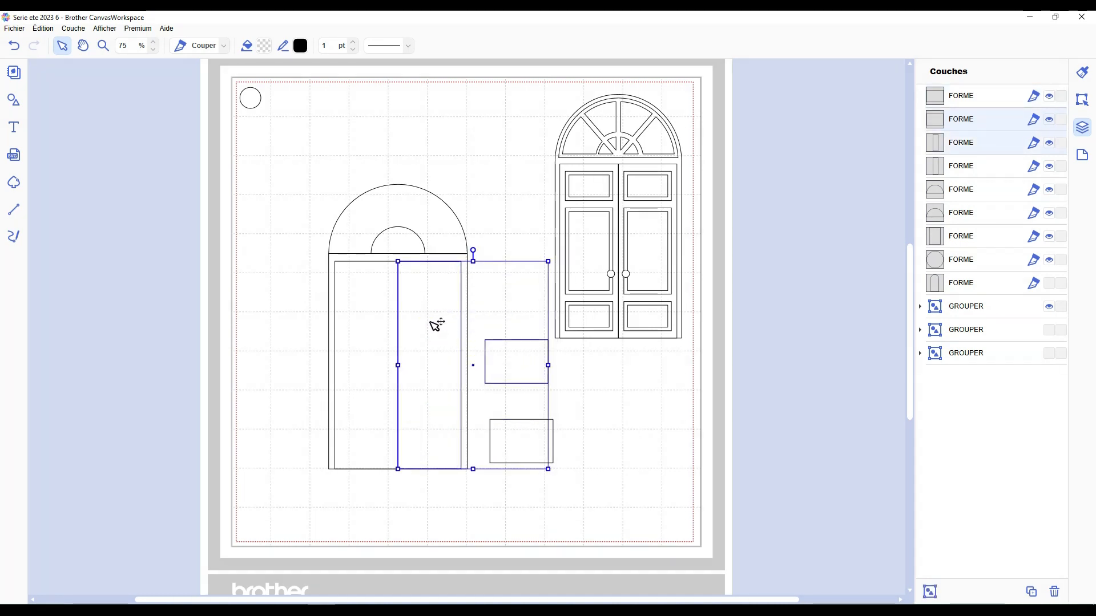
{"action": "left_click", "coordinate": [1084, 100]}
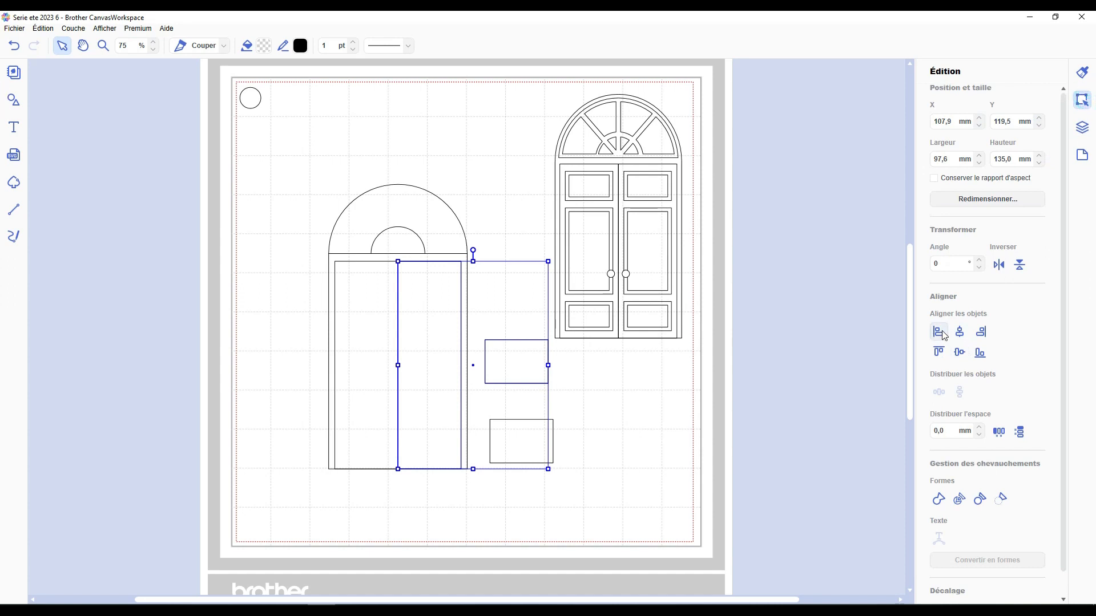
{"action": "left_click", "coordinate": [938, 332]}
{"action": "left_click", "coordinate": [939, 352]}
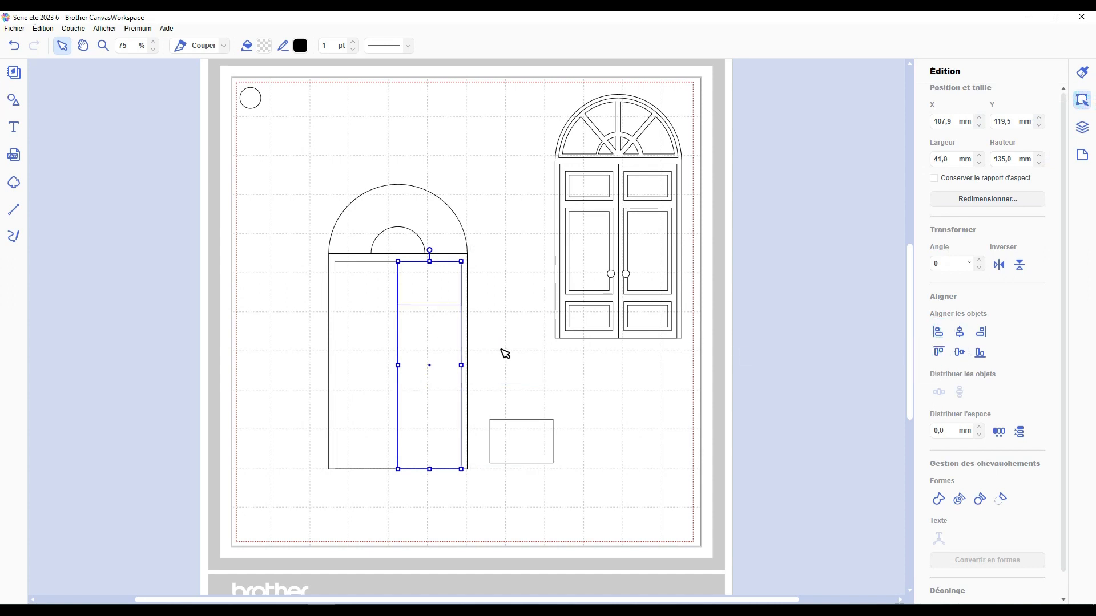
Move the other low panel closer to the door and align it to the right leaf's left and bottom edges
{"action": "left_click_drag", "start_coordinate": [514, 439], "coordinate": [493, 390]}
{"action": "left_click", "coordinate": [433, 399], "text": "shift"}
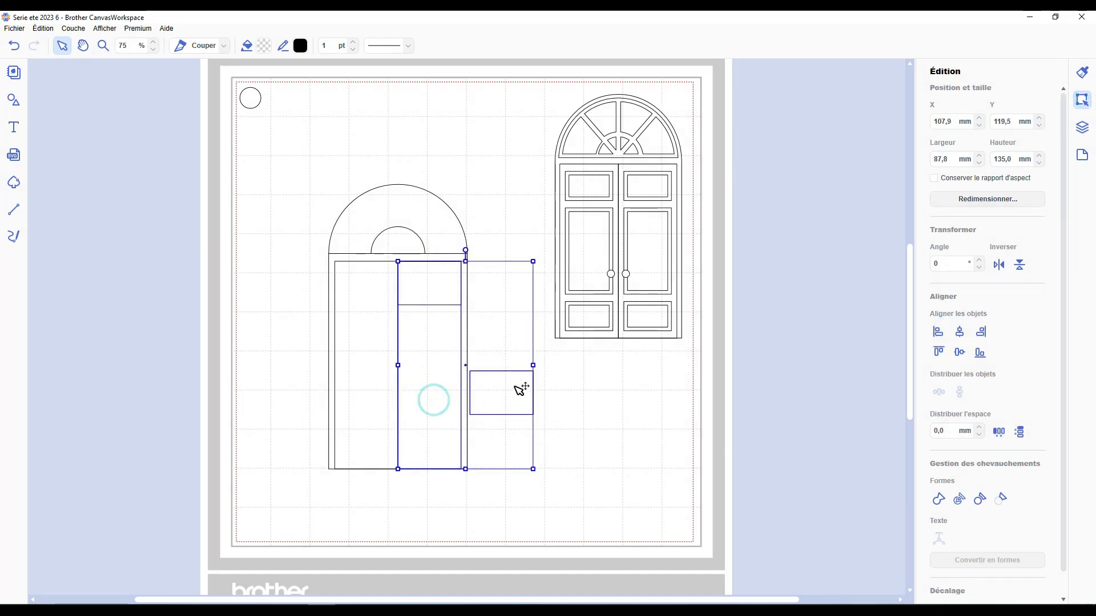
{"action": "left_click", "coordinate": [938, 332]}
{"action": "left_click", "coordinate": [980, 352]}
{"action": "left_click", "coordinate": [503, 364]}
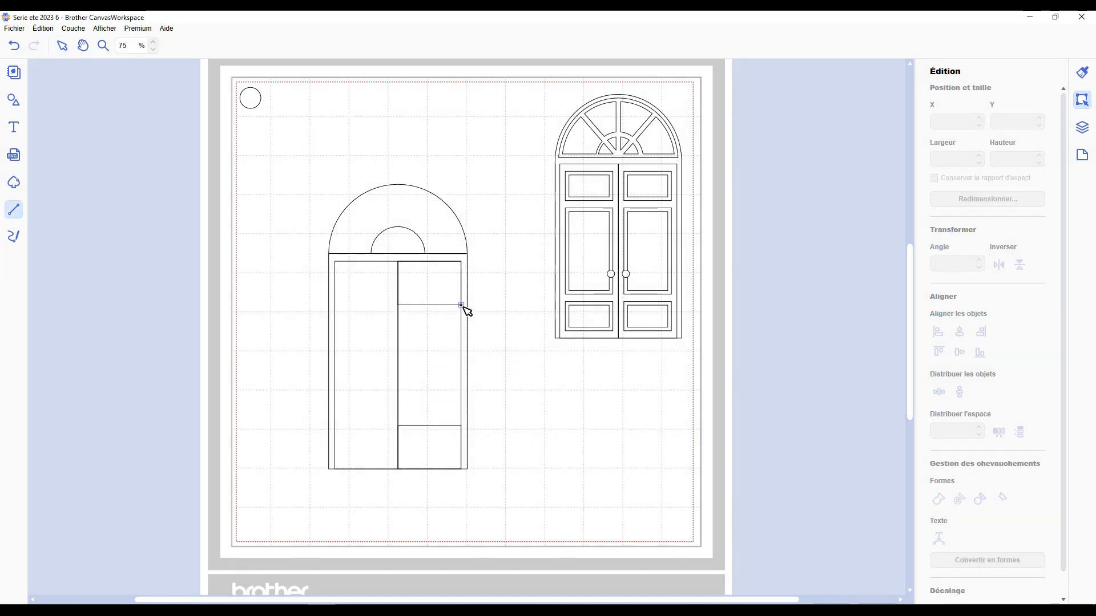
Draw a closed straight-line shape through the low panels' inner corners, bulging past both sides of the right leaf's middle section
{"action": "left_click", "coordinate": [461, 306]}
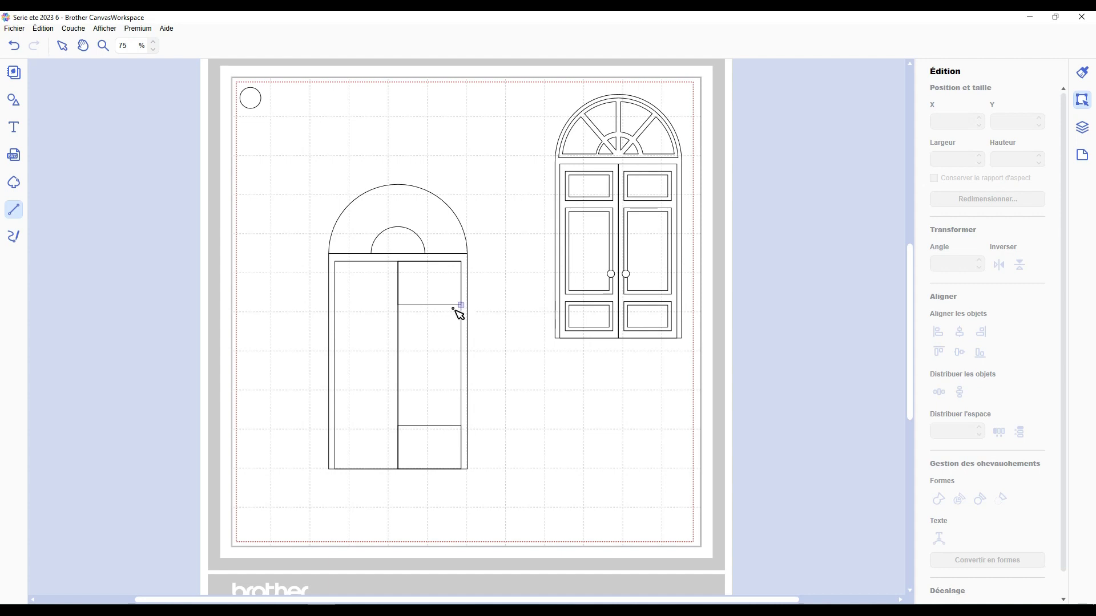
{"action": "left_click", "coordinate": [398, 306]}
{"action": "left_click", "coordinate": [374, 402]}
{"action": "left_click", "coordinate": [398, 426]}
{"action": "double_click", "coordinate": [461, 426]}
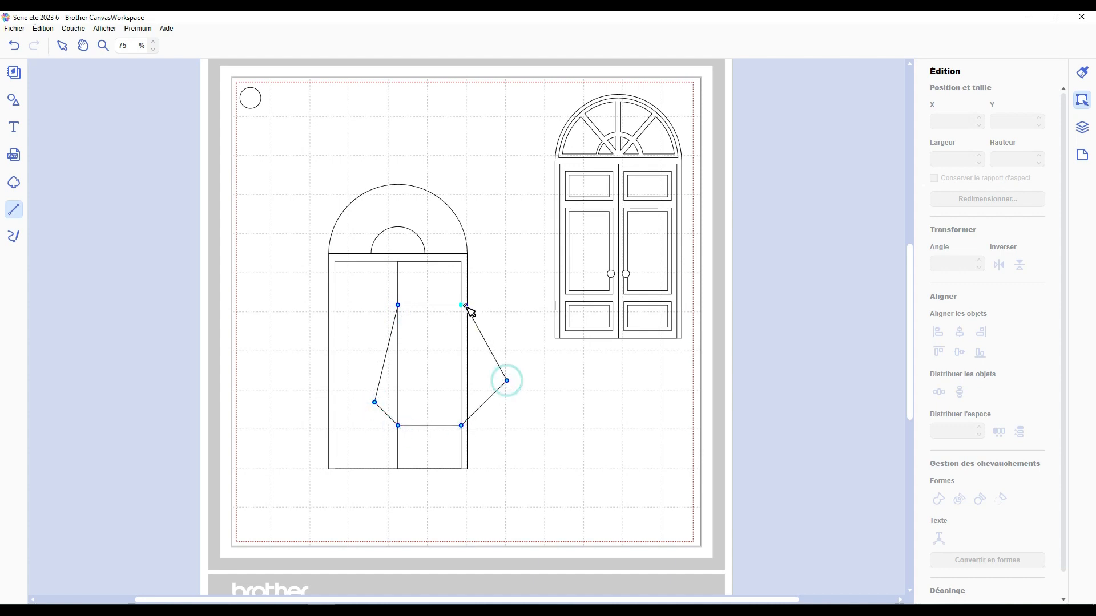
{"action": "left_click", "coordinate": [461, 306]}
{"action": "left_click", "coordinate": [547, 376]}
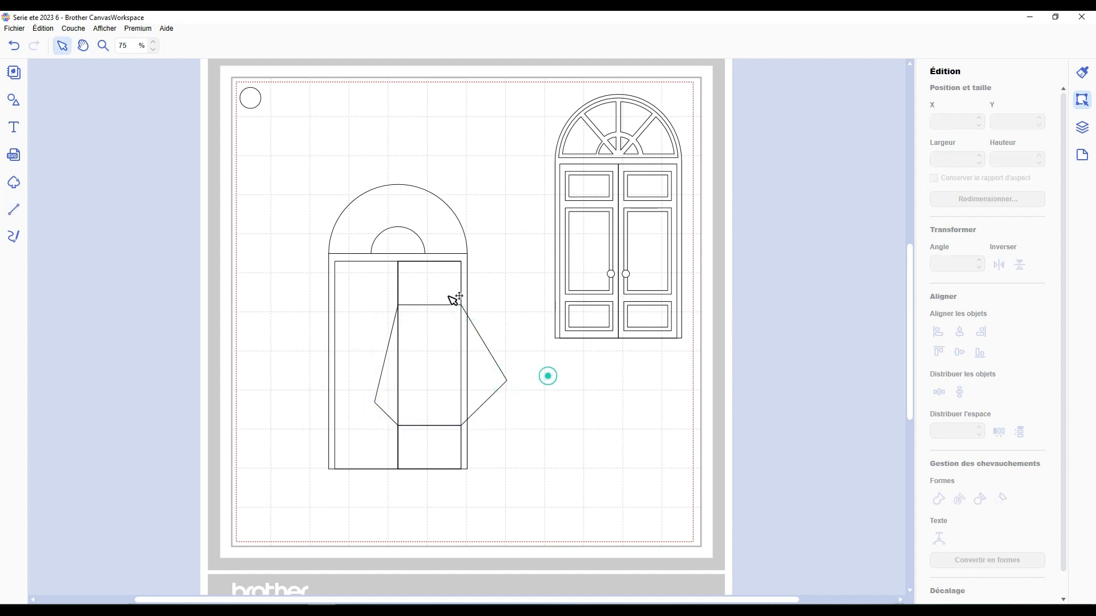
Delete the two low guide panels at the top and bottom of the right leaf
{"action": "left_click", "coordinate": [449, 294]}
{"action": "key", "text": "Delete"}
{"action": "left_click", "coordinate": [434, 449]}
{"action": "key", "text": "Delete"}
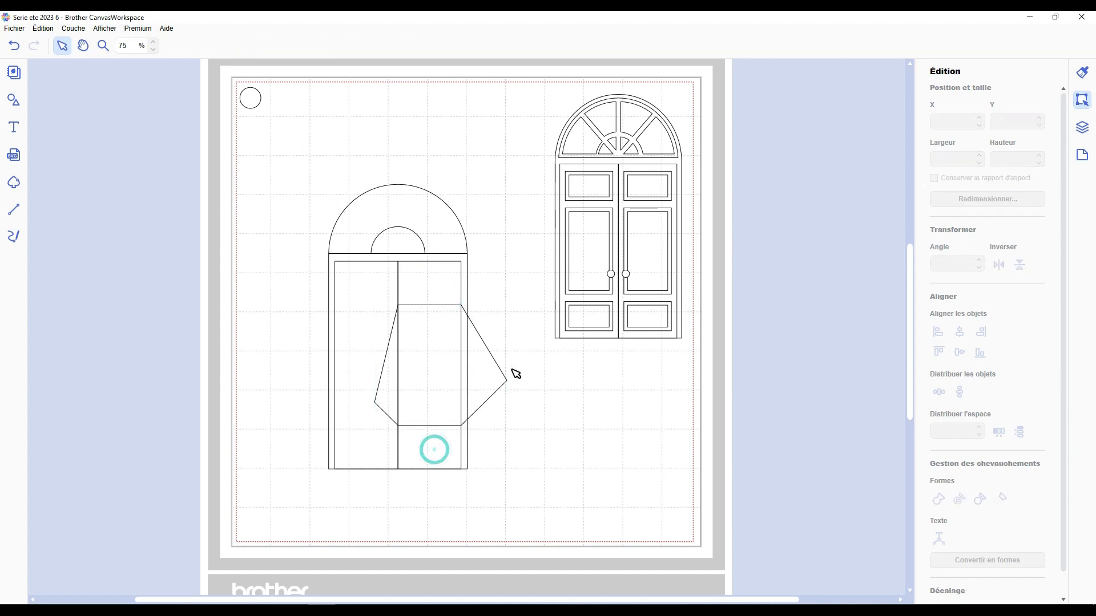
Divide the right leaf with the bulging closed shape and delete the two leftover pieces outside the leaf
{"action": "left_click", "coordinate": [485, 361]}
{"action": "left_click", "coordinate": [444, 279], "text": "shift"}
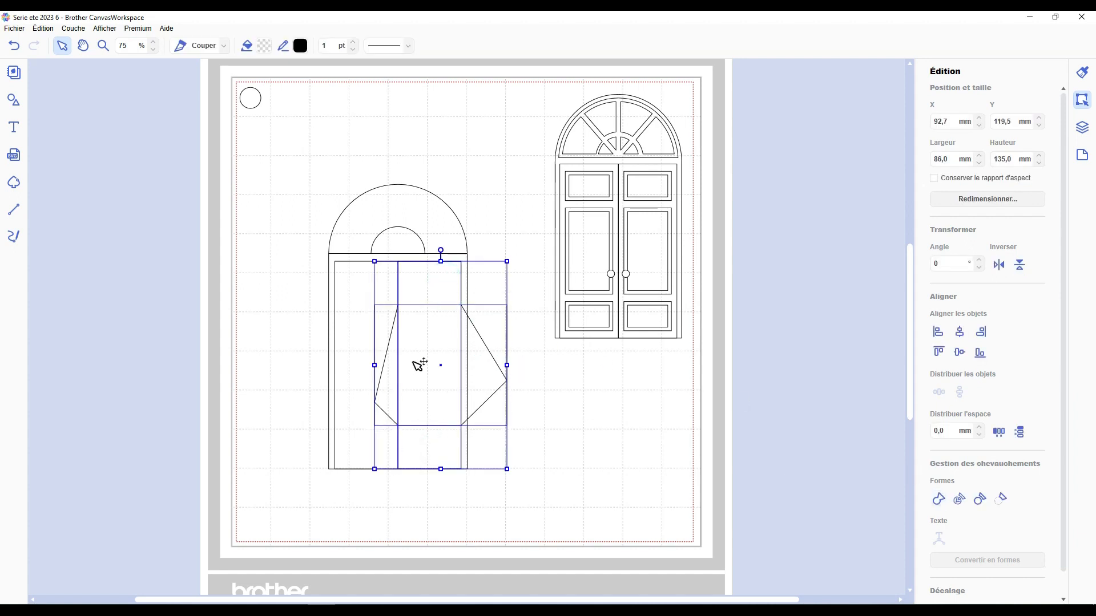
{"action": "left_click", "coordinate": [959, 500]}
{"action": "left_click", "coordinate": [560, 416]}
{"action": "left_click", "coordinate": [497, 367]}
{"action": "key", "text": "Delete"}
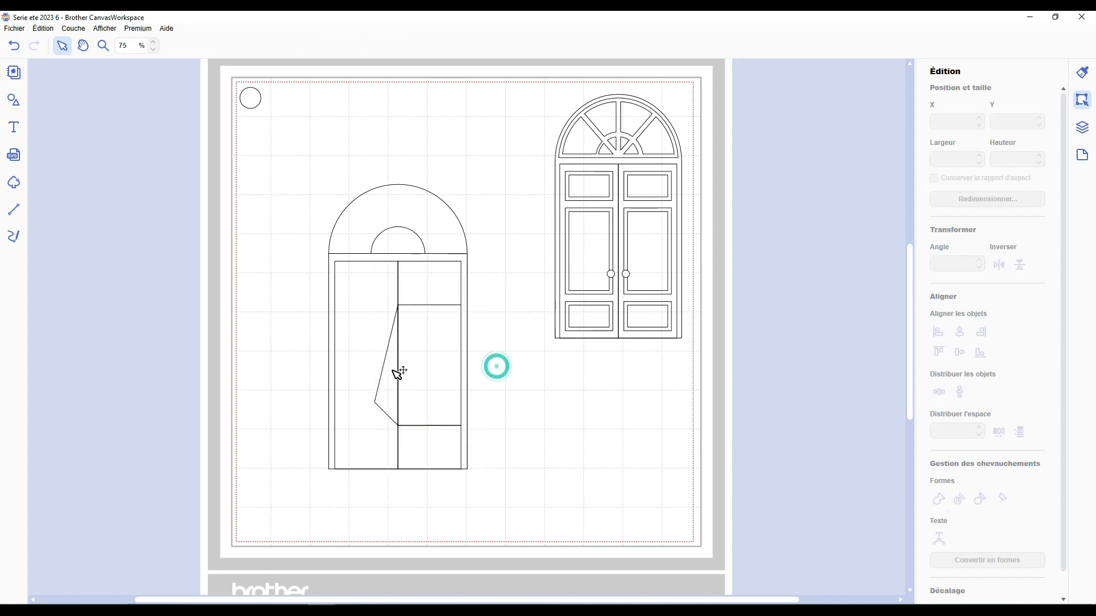
{"action": "left_click", "coordinate": [393, 370]}
{"action": "key", "text": "Delete"}
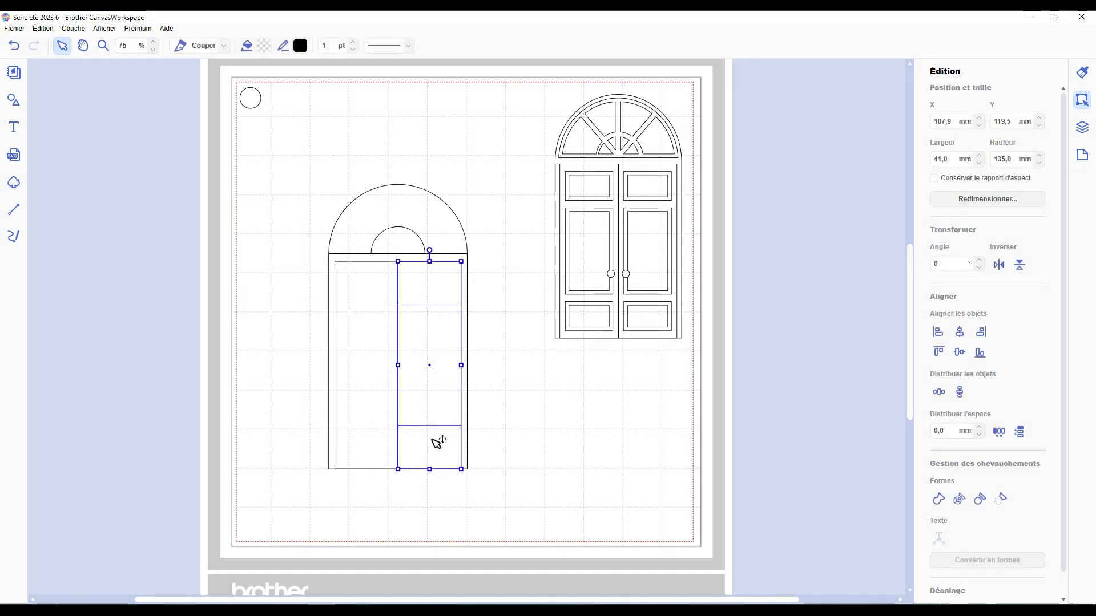
Group the right leaf's three sections and place a duplicate of the group overlapping the door's right edge
{"action": "left_click", "coordinate": [431, 439]}
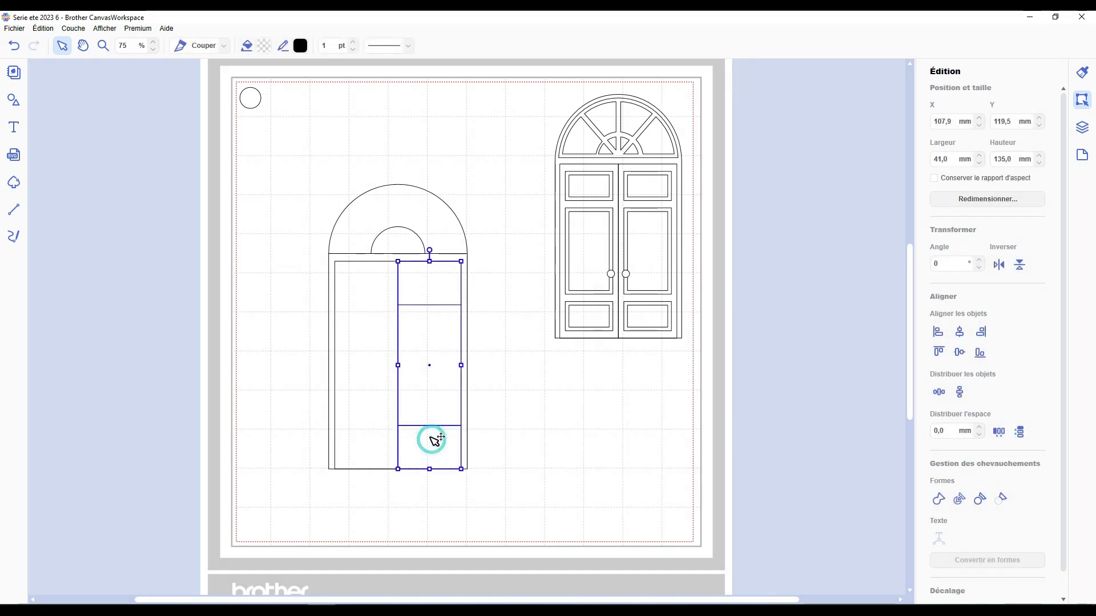
{"action": "key", "text": "ctrl+g"}
{"action": "key", "text": "ctrl+d"}
{"action": "left_click_drag", "start_coordinate": [441, 375], "coordinate": [485, 388]}
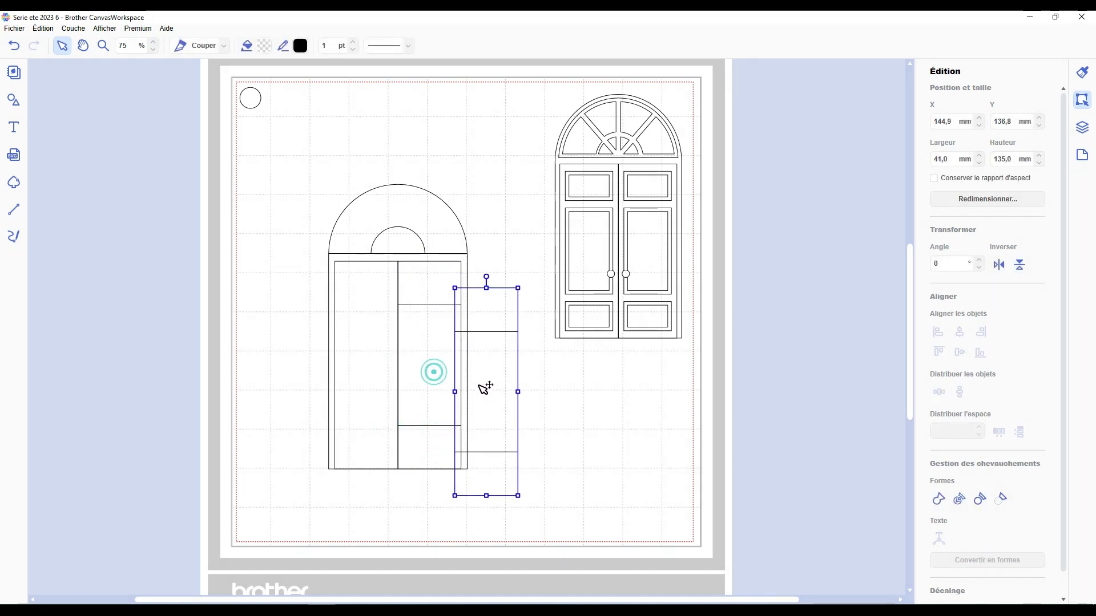
Align the duplicated section group to the left leaf's left and top edges
{"action": "left_click", "coordinate": [359, 353], "text": "shift"}
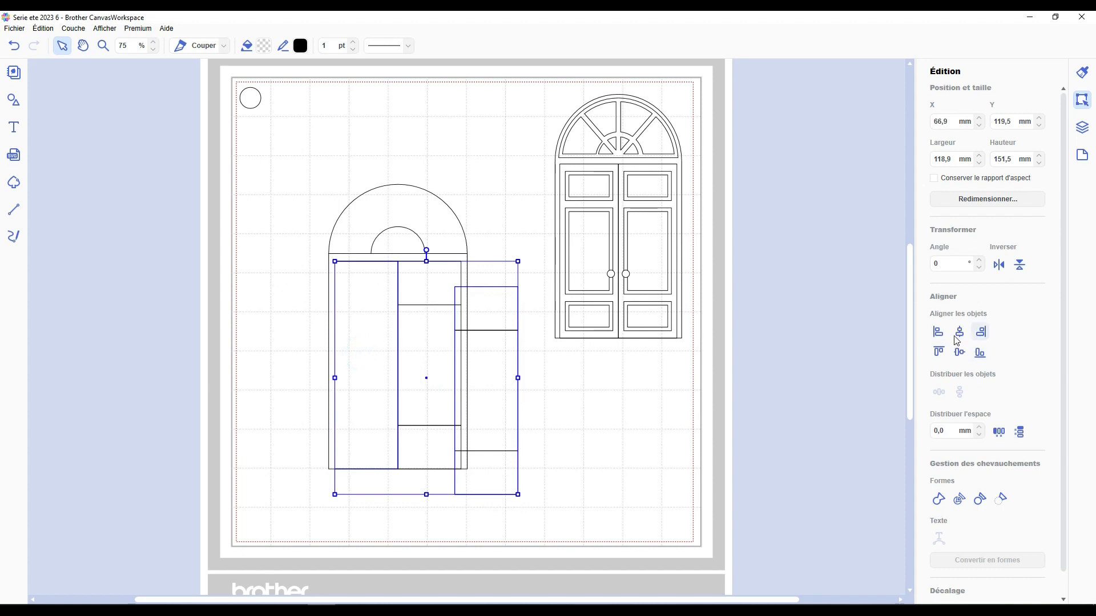
{"action": "left_click", "coordinate": [935, 336]}
{"action": "left_click", "coordinate": [939, 352]}
{"action": "left_click", "coordinate": [523, 369]}
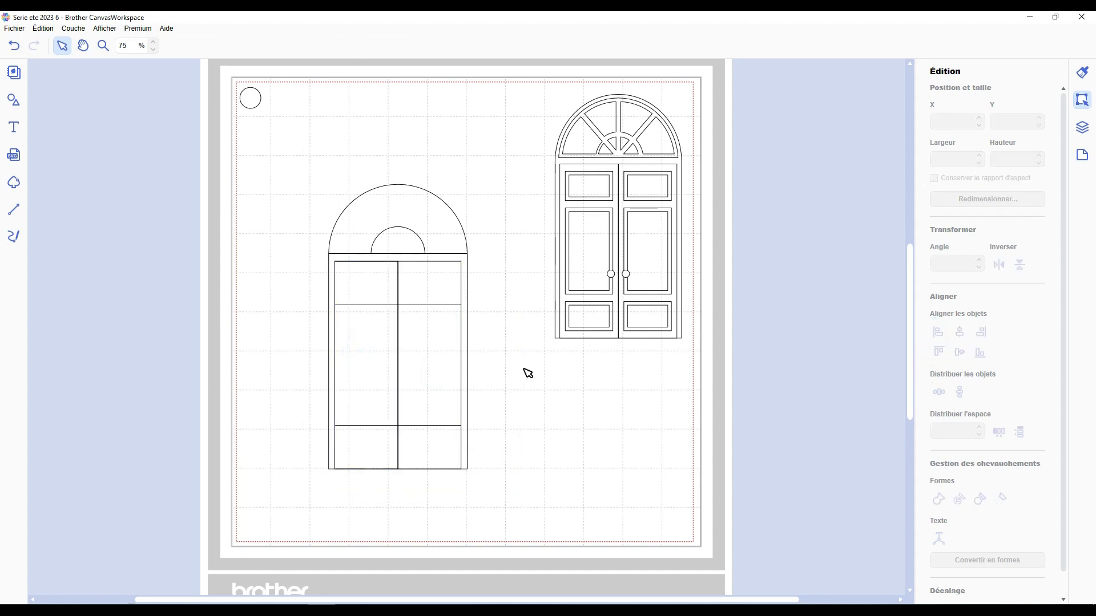
Duplicate the left leaf's plain outline and align the copy to the right leaf's left and top edges
{"action": "left_click", "coordinate": [1082, 127]}
{"action": "key", "text": "ctrl+z"}
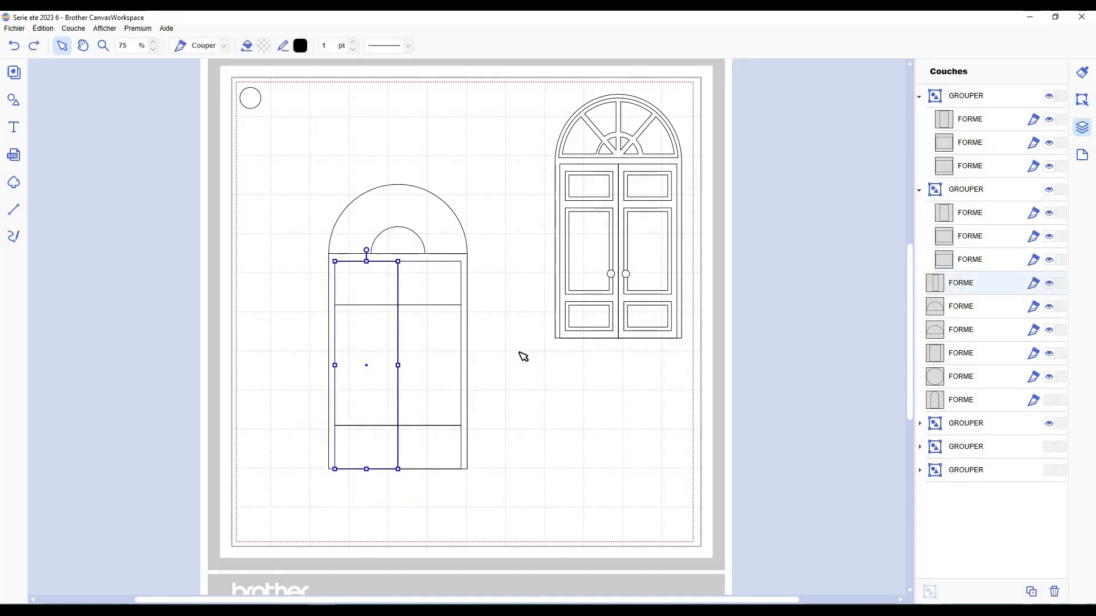
{"action": "key", "text": "ctrl+d"}
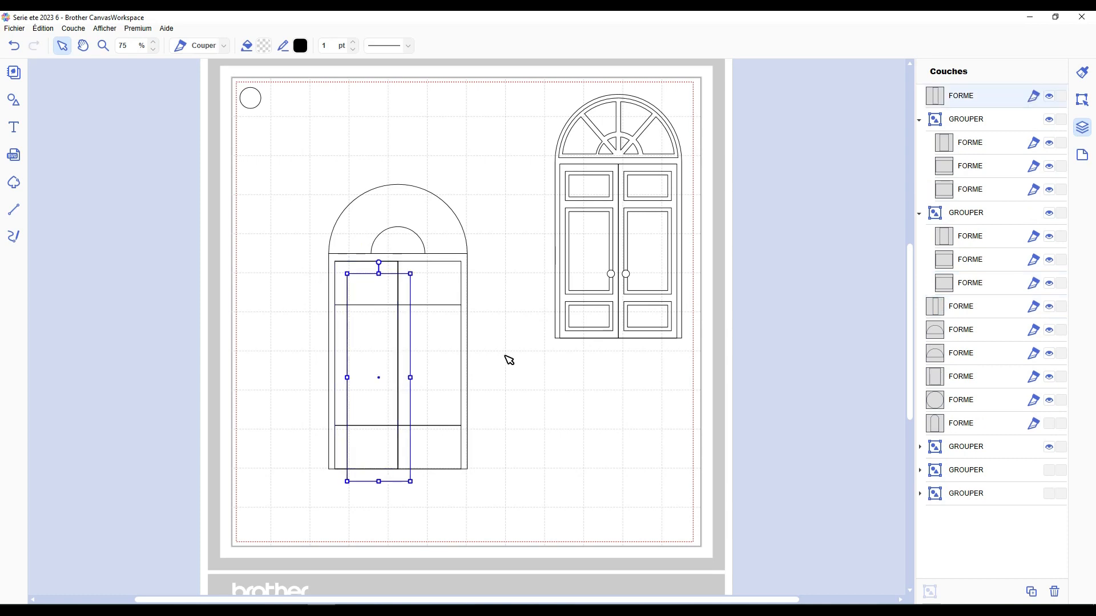
{"action": "left_click_drag", "start_coordinate": [362, 341], "coordinate": [469, 354]}
{"action": "left_click", "coordinate": [440, 277], "text": "shift"}
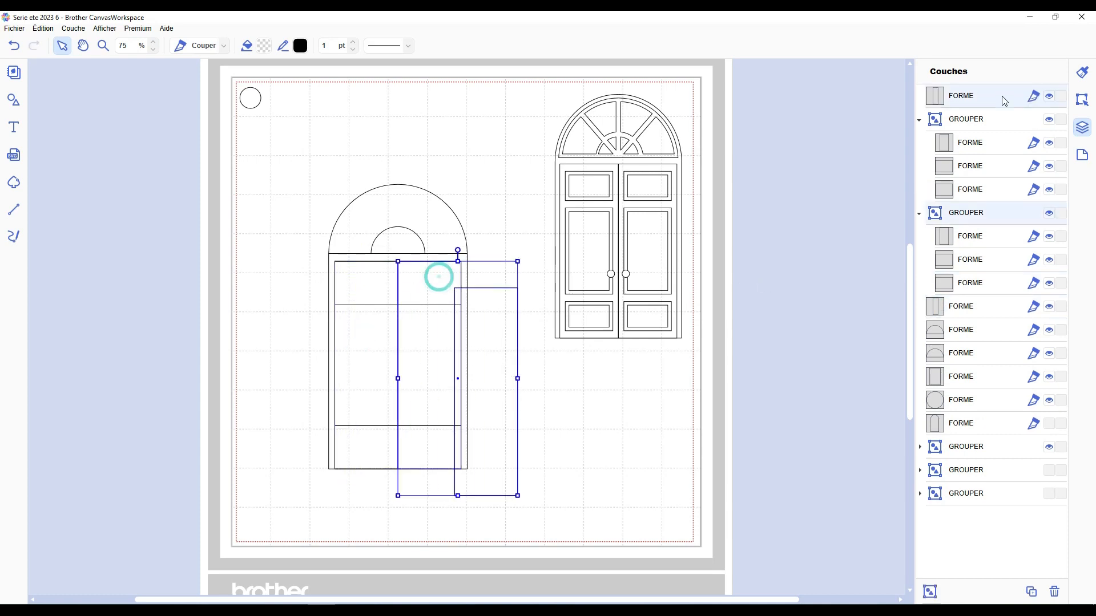
{"action": "left_click", "coordinate": [1079, 99]}
{"action": "left_click", "coordinate": [937, 351]}
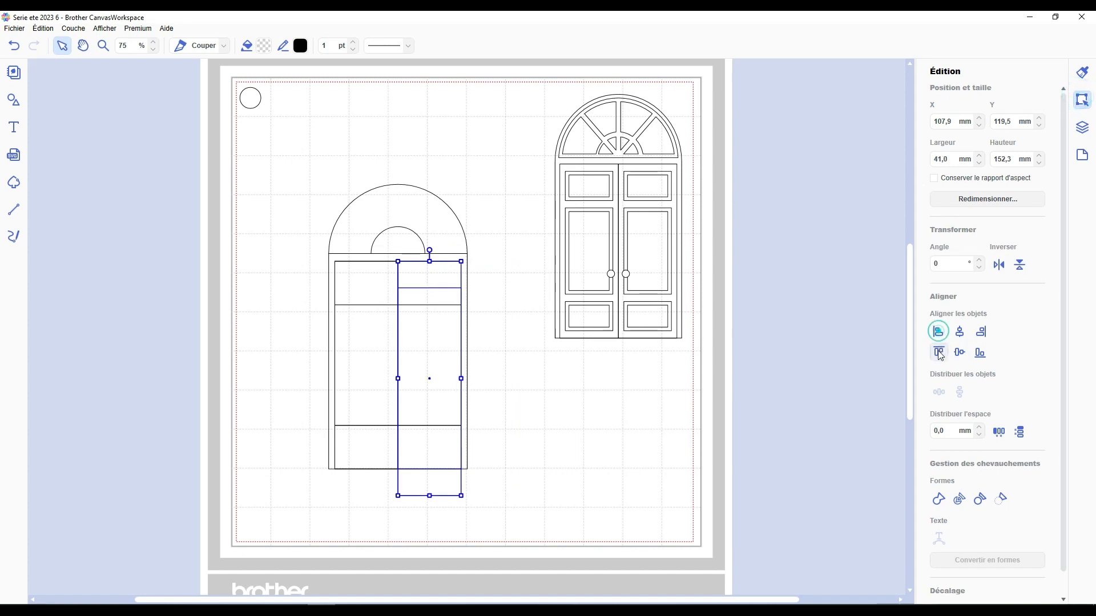
{"action": "left_click", "coordinate": [499, 322]}
Move the duplicated leaf outline below both section groups in the layer order and collapse the two groups
{"action": "left_click_drag", "start_coordinate": [948, 95], "coordinate": [948, 301]}
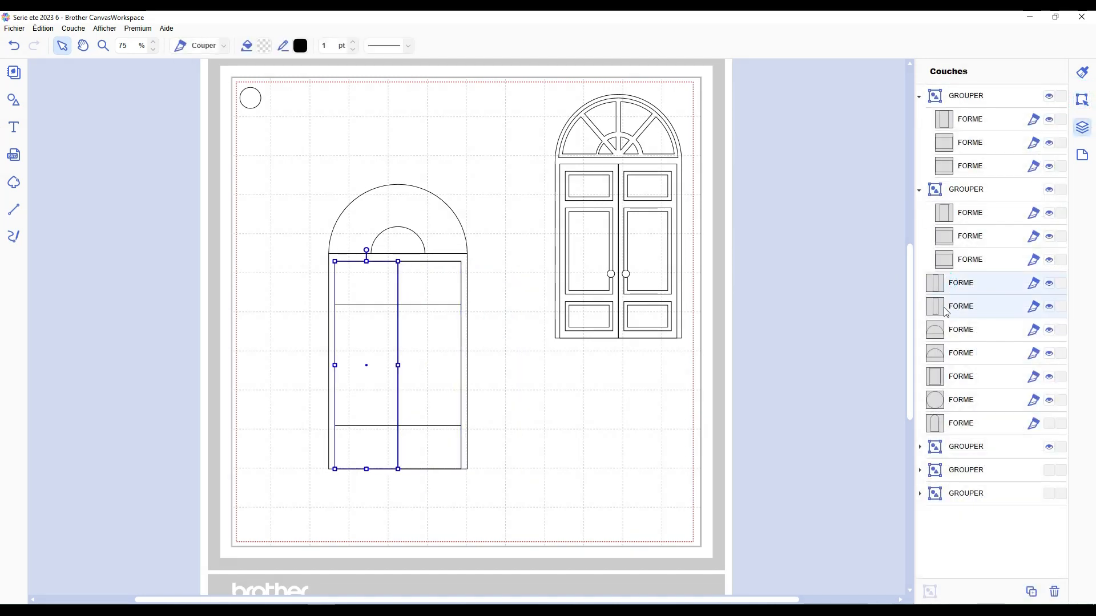
{"action": "left_click", "coordinate": [940, 306]}
{"action": "left_click", "coordinate": [946, 282]}
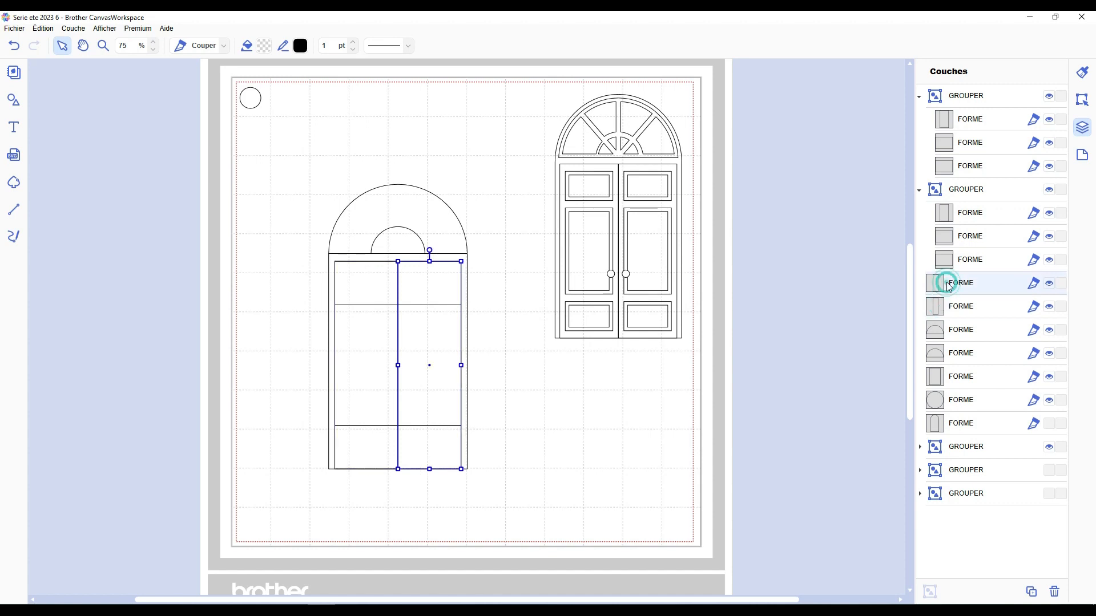
{"action": "left_click", "coordinate": [919, 189]}
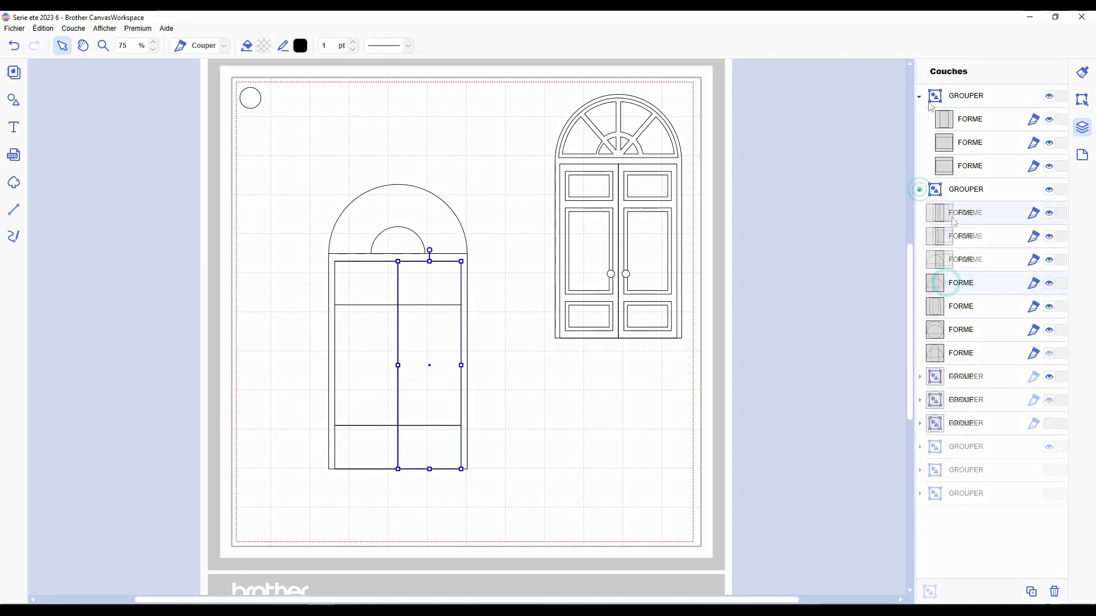
{"action": "left_click", "coordinate": [918, 96]}
Create a 4 mm inward offset of the right leaf's section group with rounded corners, leaving the original lines unmodified
{"action": "left_click", "coordinate": [948, 95]}
{"action": "left_click", "coordinate": [945, 115]}
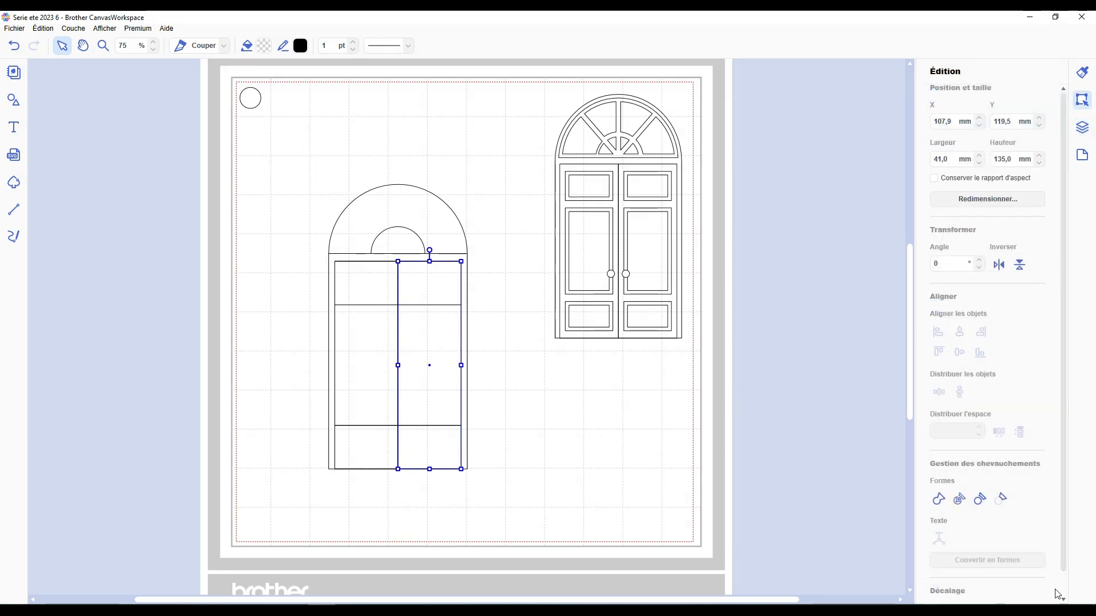
{"action": "scroll", "coordinate": [1057, 593], "scroll_direction": "down", "scroll_amount": 1}
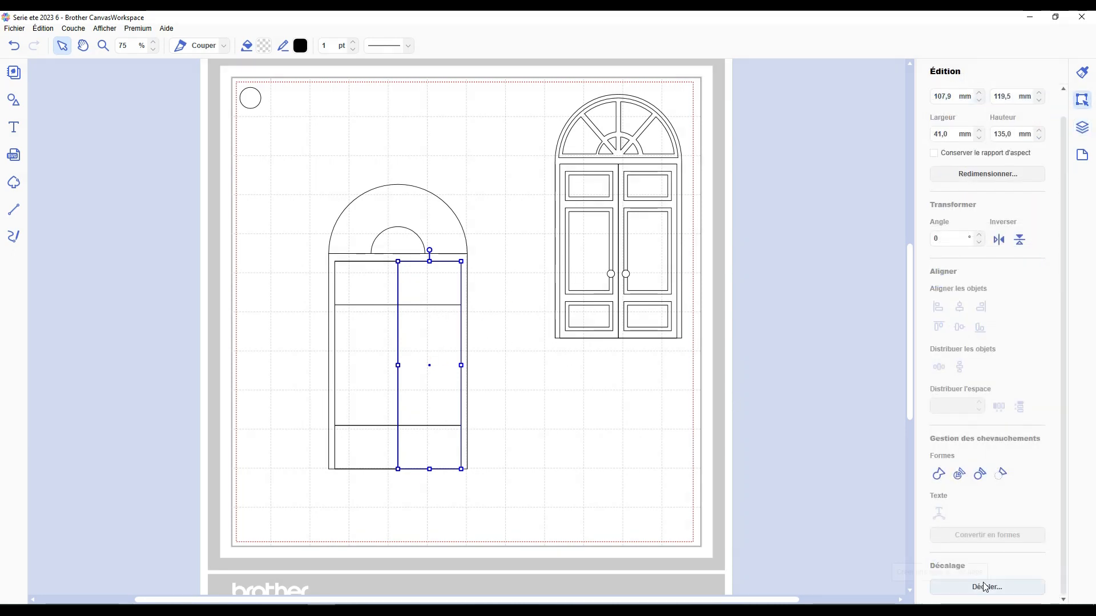
{"action": "left_click", "coordinate": [986, 587]}
{"action": "left_click", "coordinate": [614, 409]}
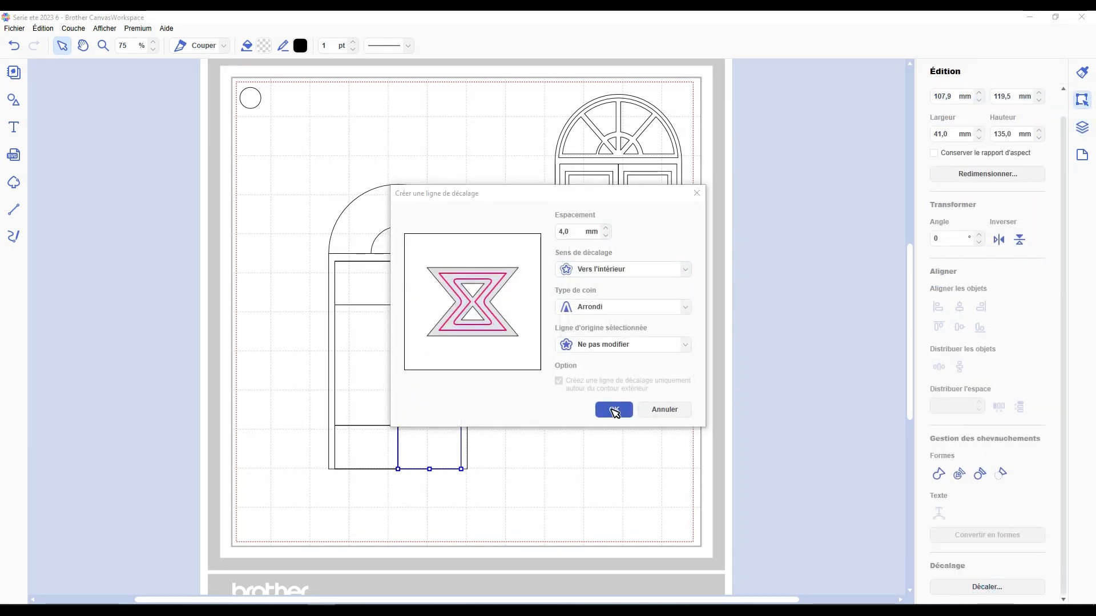
Create a 4 mm inward offset of the left leaf's section group with the same rounded-corner settings
{"action": "left_click", "coordinate": [371, 409]}
{"action": "left_click", "coordinate": [963, 587]}
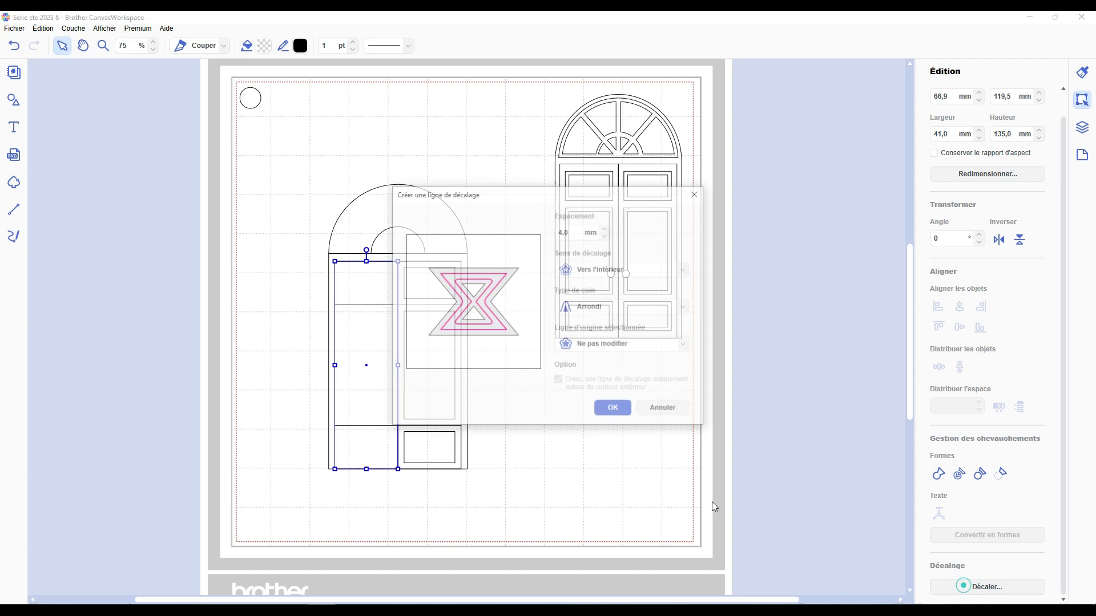
{"action": "left_click", "coordinate": [622, 410]}
{"action": "left_click", "coordinate": [528, 394]}
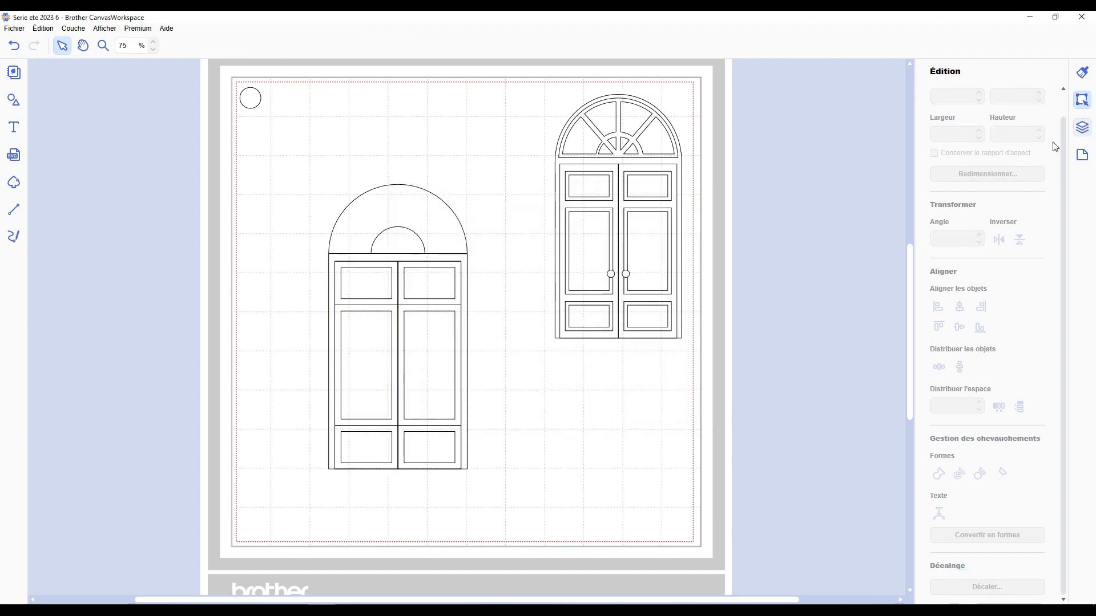
Delete the two original section groups, keeping the offset panels and the plain leaf outlines
{"action": "left_click", "coordinate": [1081, 127]}
{"action": "left_click", "coordinate": [962, 232]}
{"action": "key", "text": "Delete"}
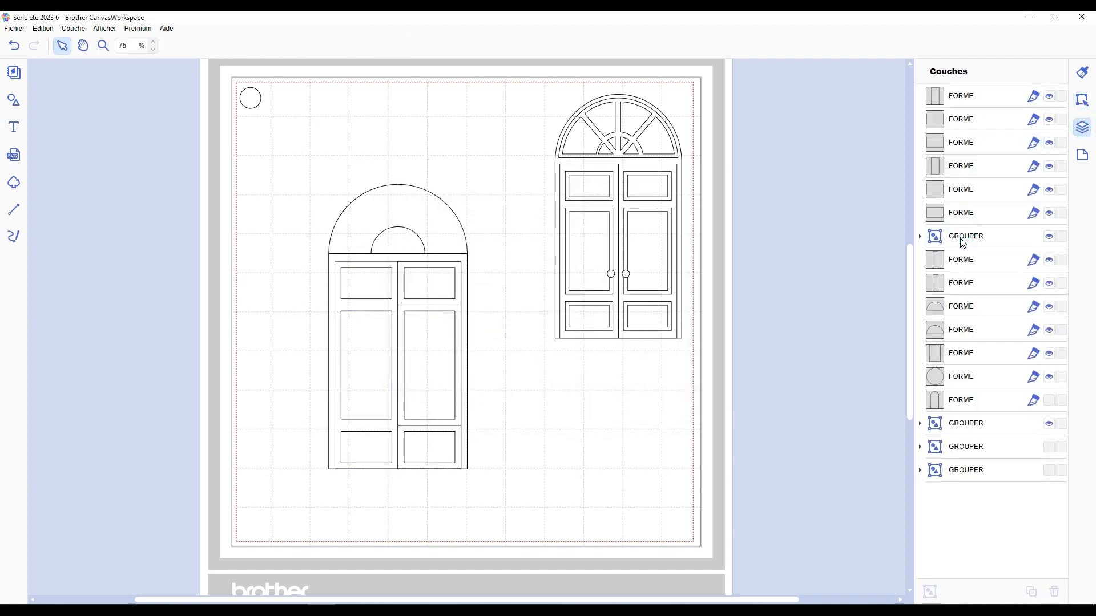
{"action": "left_click", "coordinate": [961, 237]}
{"action": "key", "text": "Delete"}
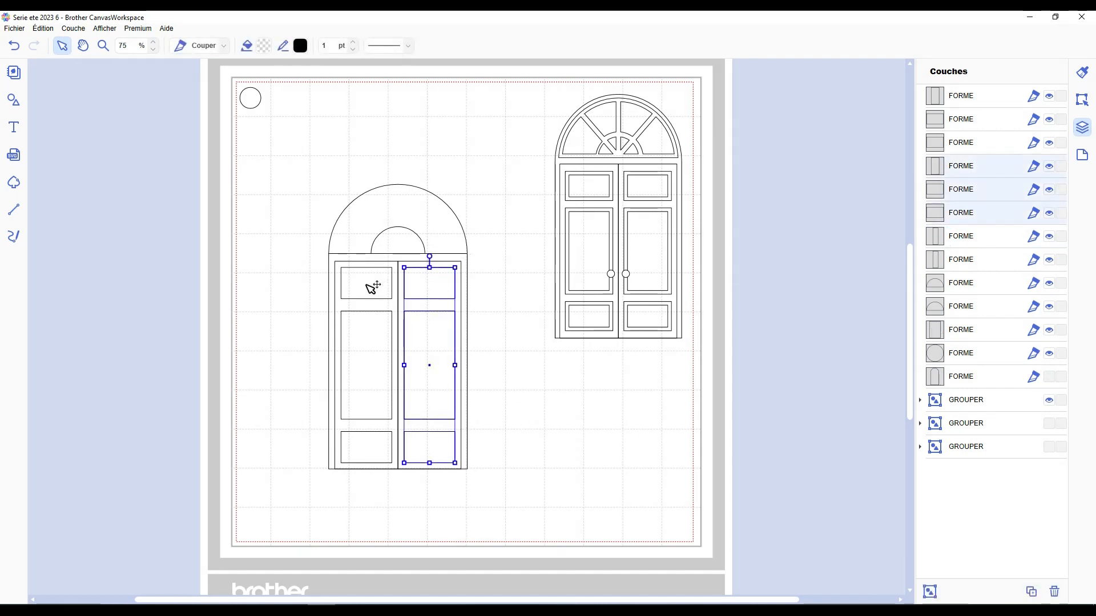
Create a 3 mm inward offset of all six door panels, with rounded corners and the original lines unmodified
{"action": "left_click", "coordinate": [368, 286], "text": "shift"}
{"action": "left_click", "coordinate": [359, 374], "text": "shift"}
{"action": "left_click", "coordinate": [362, 457], "text": "shift"}
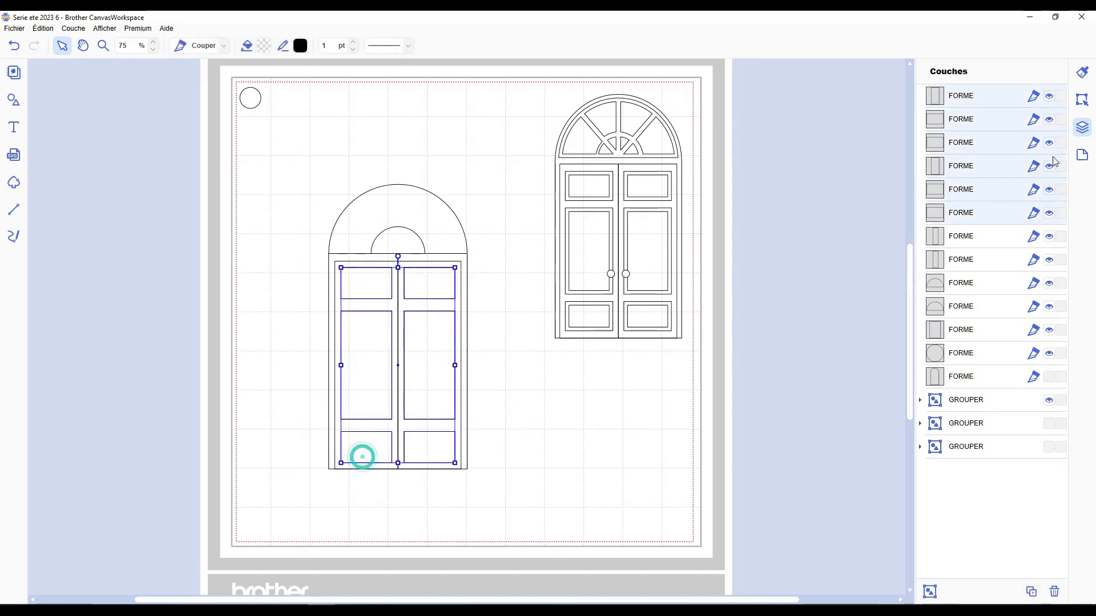
{"action": "left_click", "coordinate": [1082, 99]}
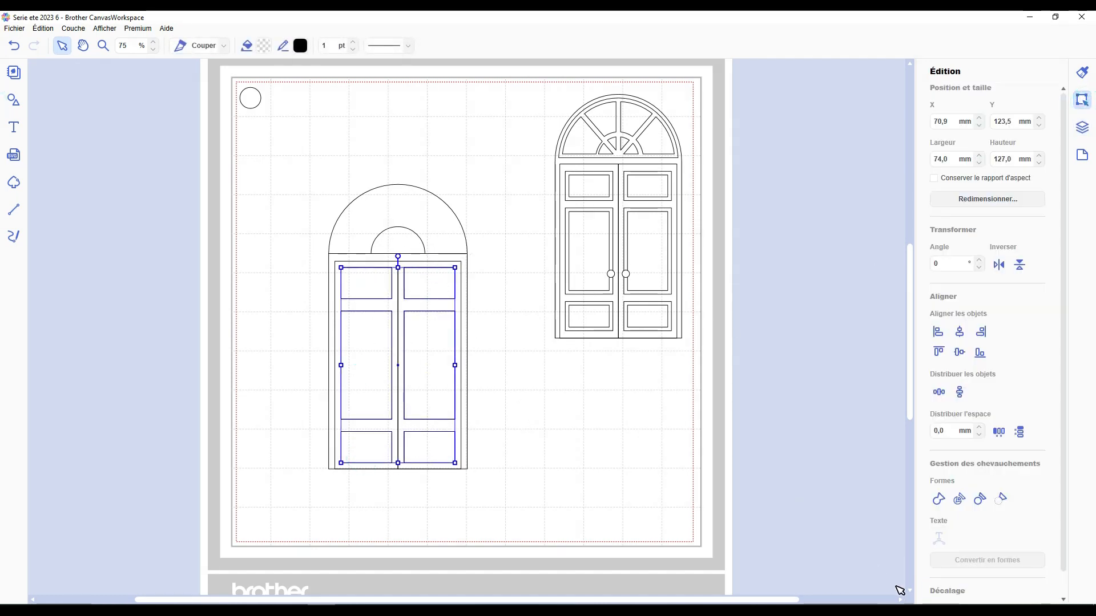
{"action": "scroll", "coordinate": [968, 581], "scroll_direction": "down", "scroll_amount": 1}
{"action": "left_click", "coordinate": [984, 588]}
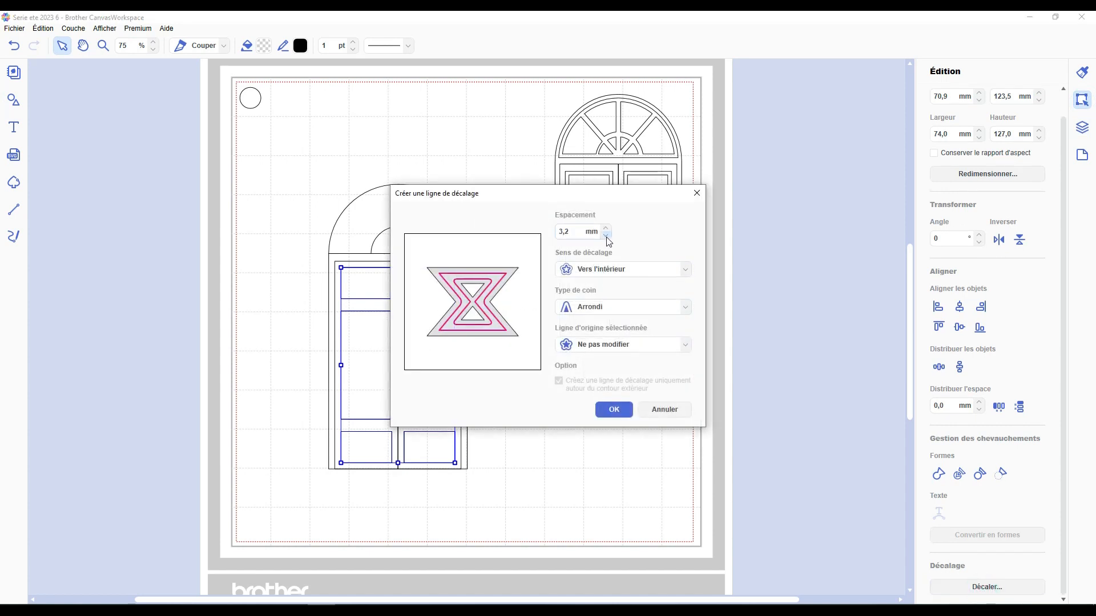
{"action": "left_click", "coordinate": [613, 409]}
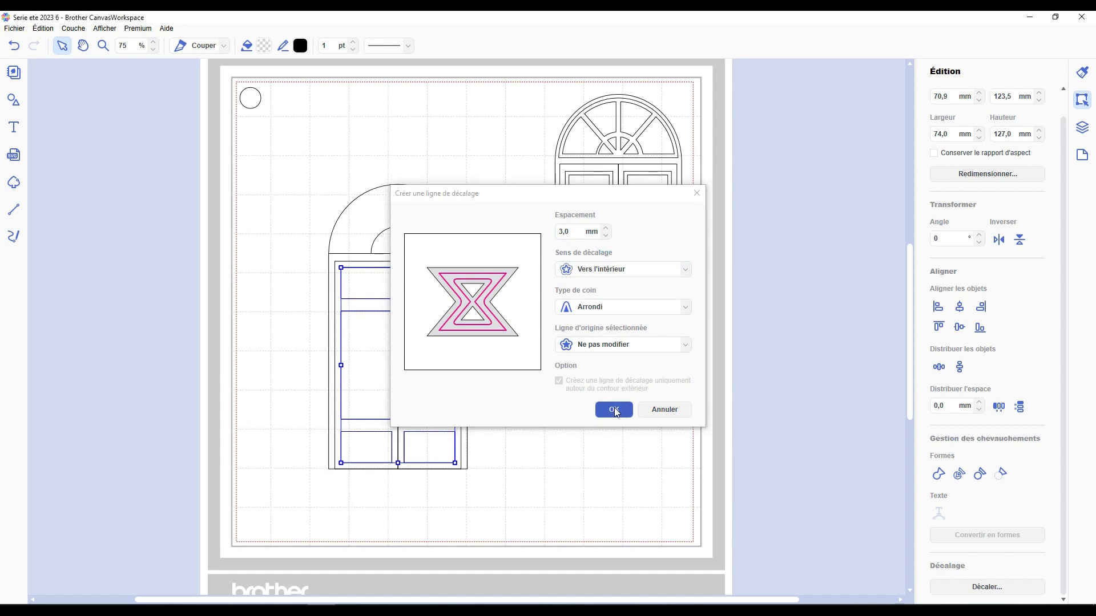
{"action": "left_click", "coordinate": [490, 399]}
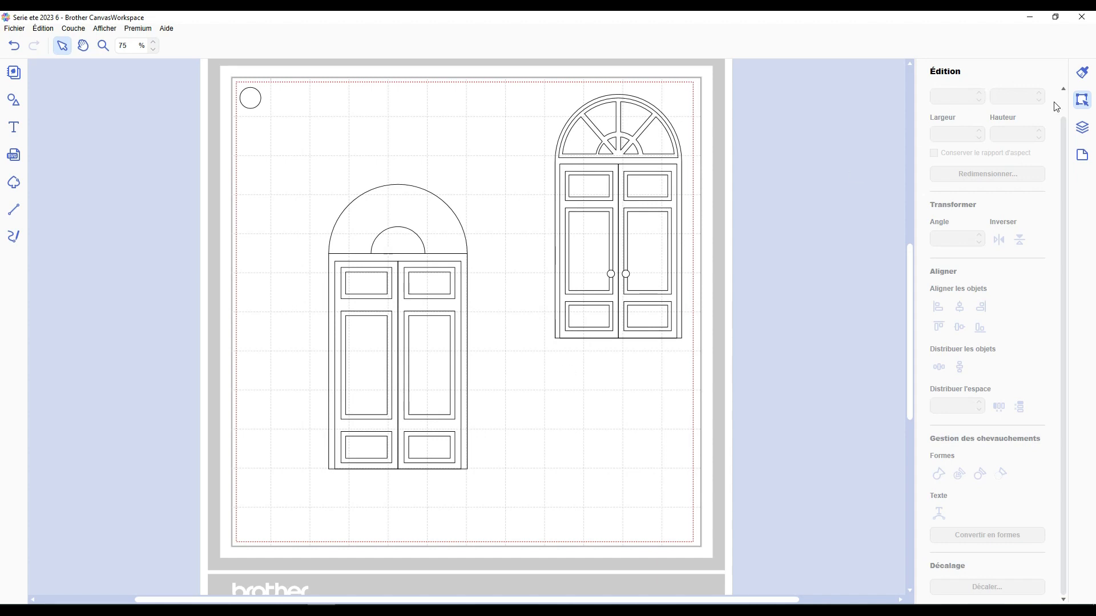
Group each leaf's double panels, combine them with that leaf's outline, and nest both leaves in one group
{"action": "left_click", "coordinate": [1082, 127]}
{"action": "left_click", "coordinate": [443, 296]}
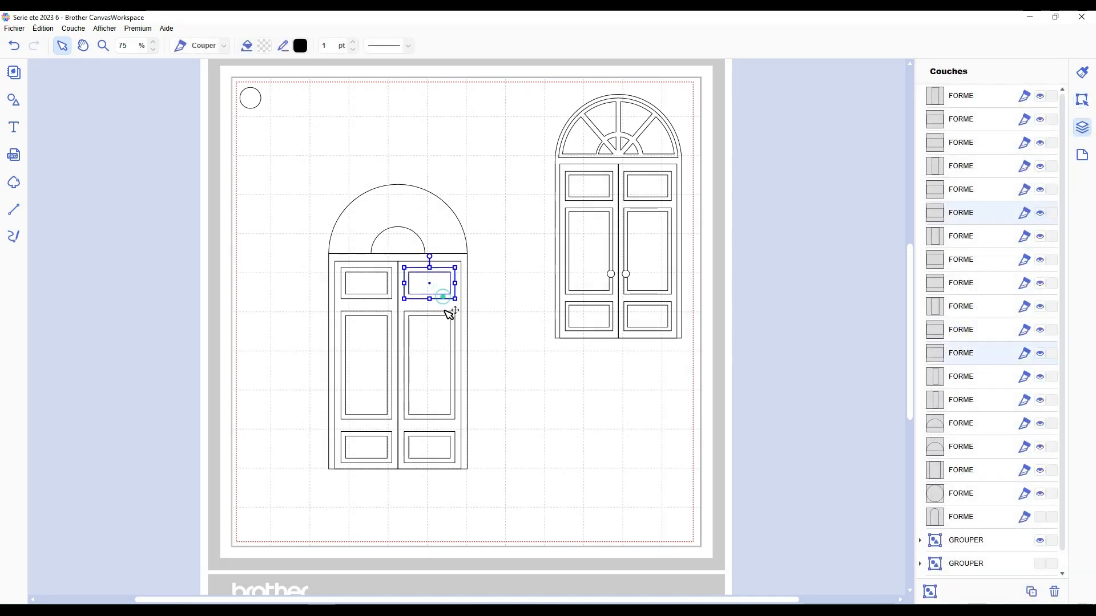
{"action": "left_click", "coordinate": [449, 312], "text": "shift"}
{"action": "left_click", "coordinate": [451, 336], "text": "shift"}
{"action": "left_click", "coordinate": [438, 436], "text": "shift"}
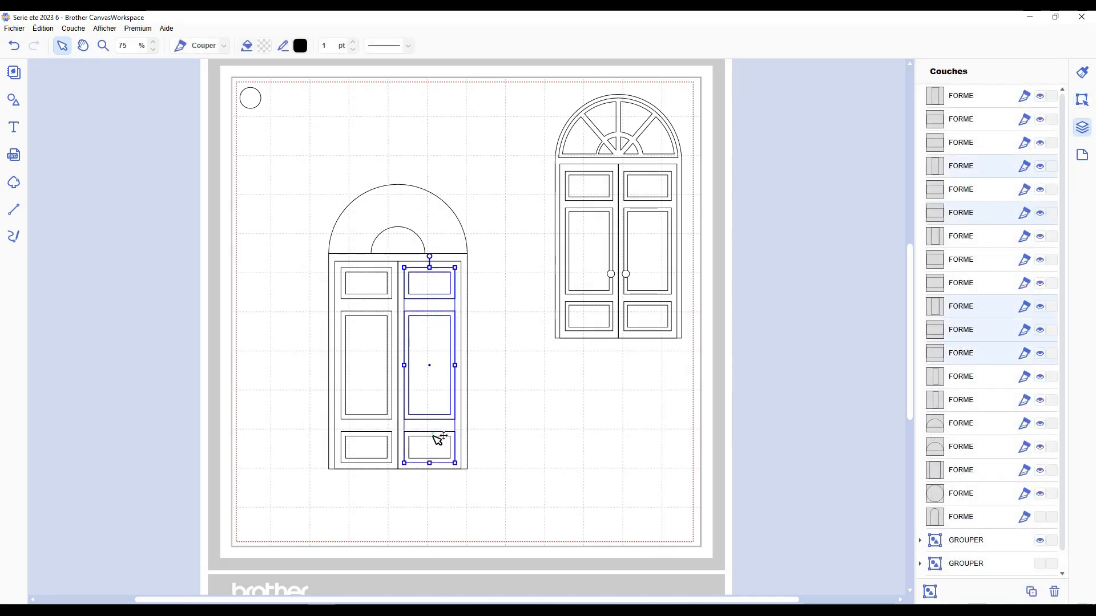
{"action": "key", "text": "ctrl+z"}
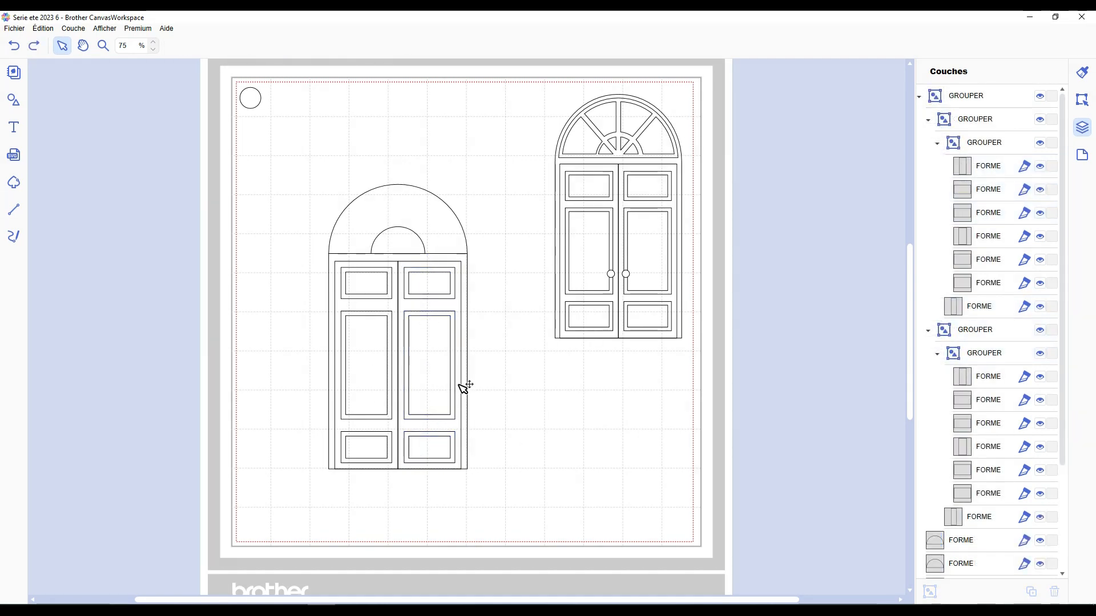
Offset the large half circle inward by 2 mm and place a duplicate of the offset shape above the arch
{"action": "scroll", "coordinate": [460, 374], "scroll_direction": "up", "scroll_amount": 1}
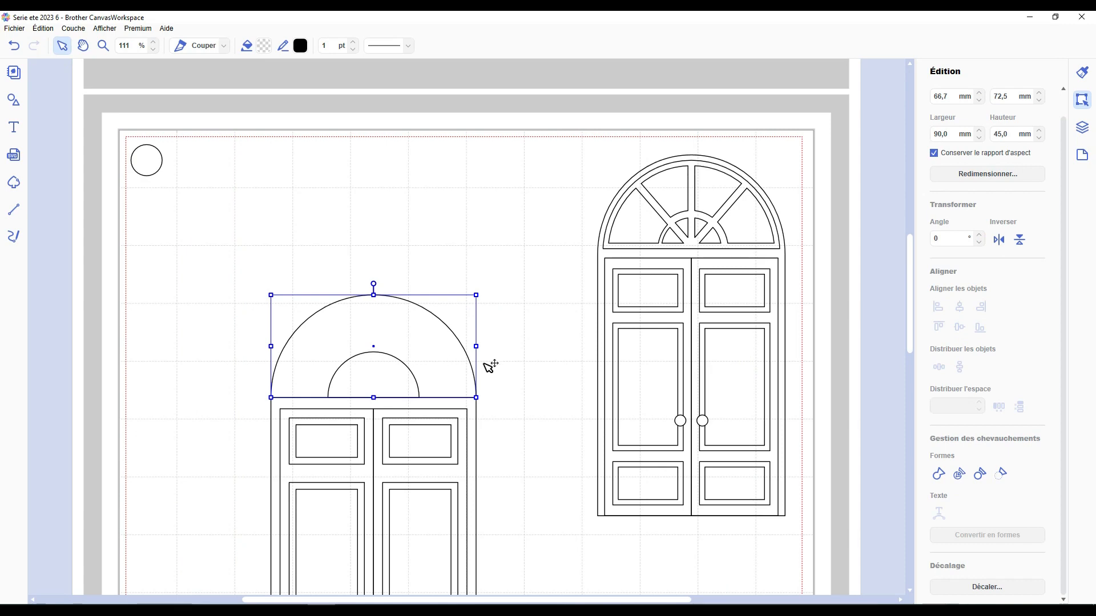
{"action": "left_click", "coordinate": [520, 333]}
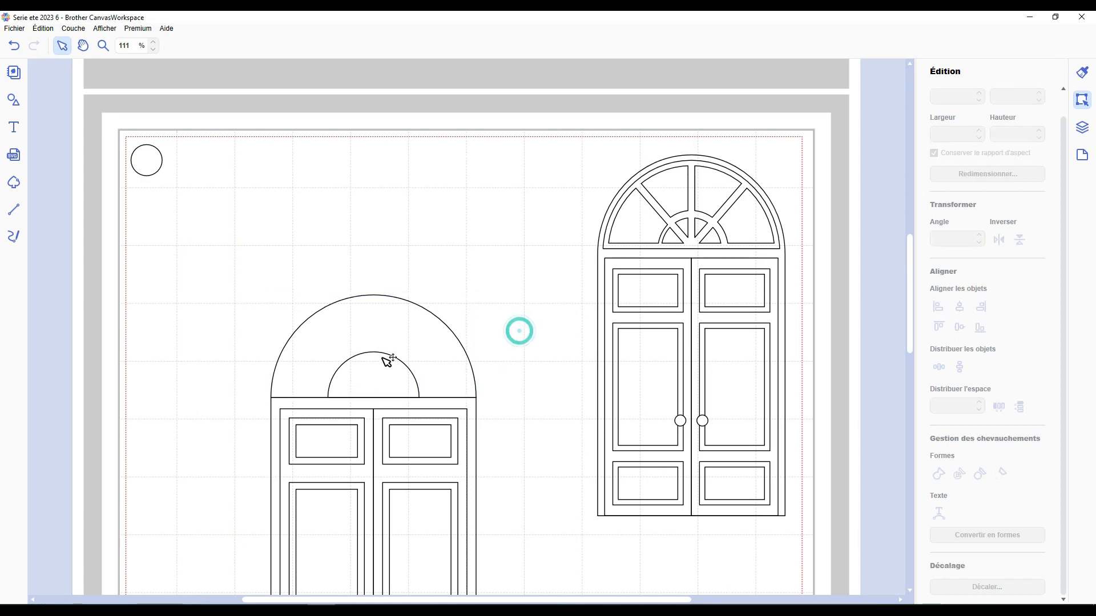
{"action": "scroll", "coordinate": [396, 331], "scroll_direction": "down", "scroll_amount": 2}
{"action": "left_click", "coordinate": [422, 272]}
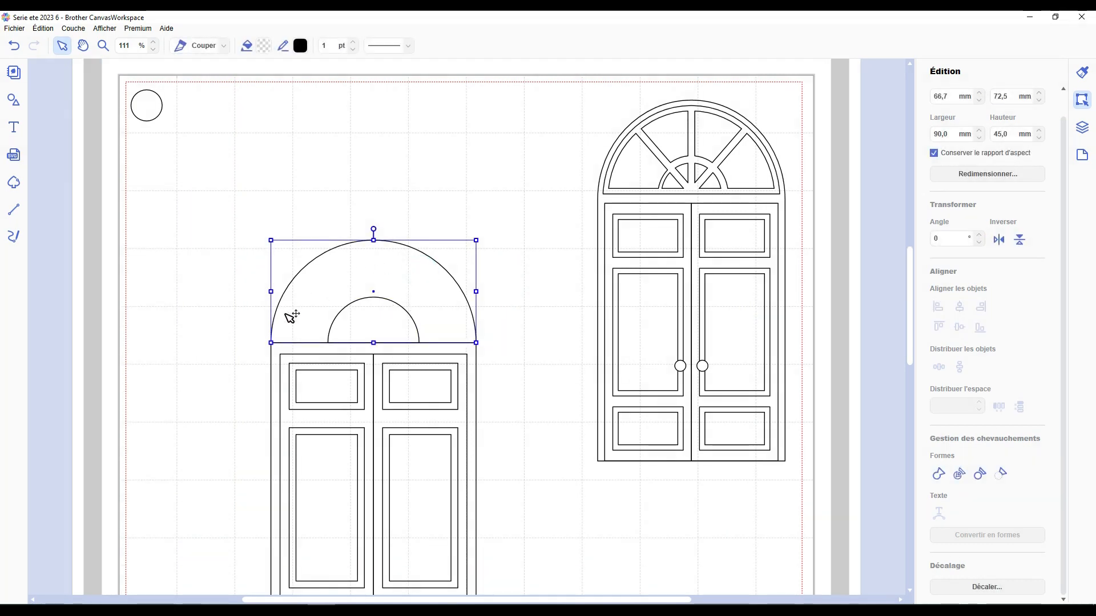
{"action": "left_click", "coordinate": [999, 587]}
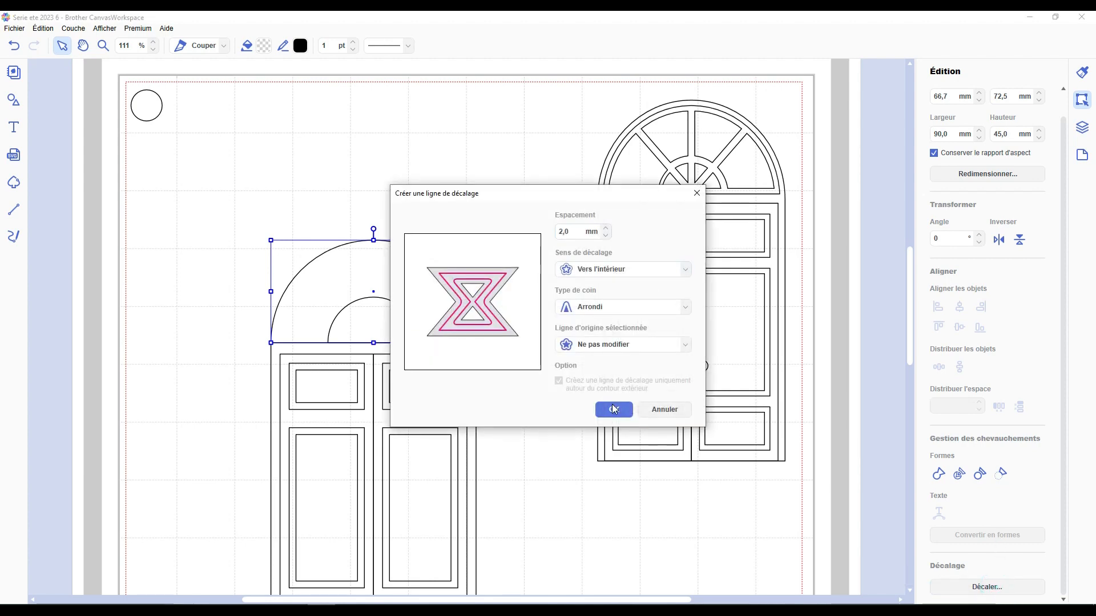
{"action": "left_click", "coordinate": [614, 409]}
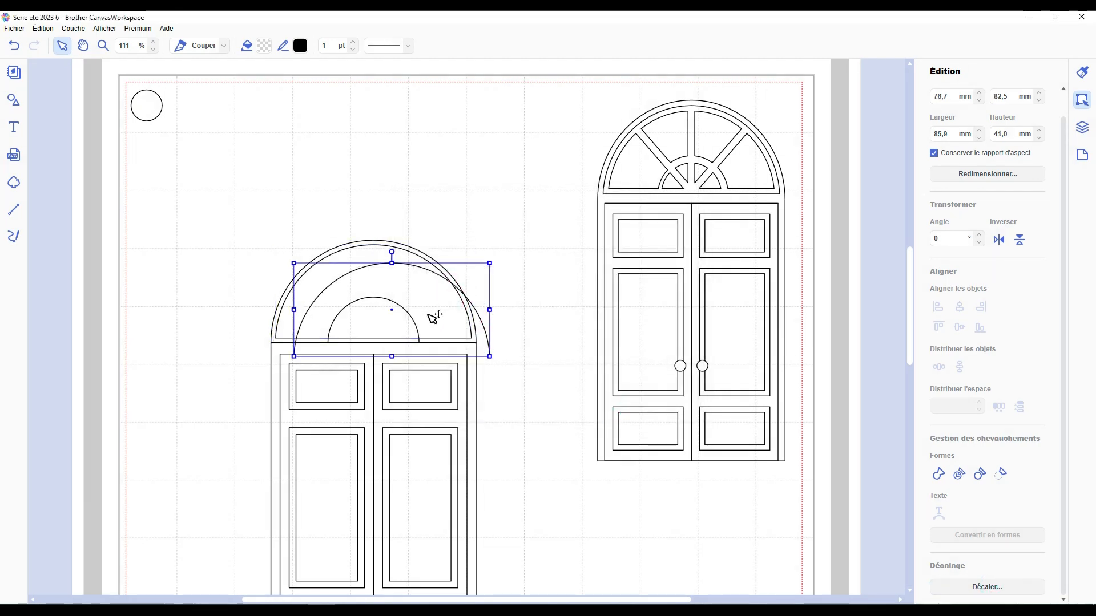
{"action": "left_click_drag", "start_coordinate": [429, 313], "coordinate": [480, 154]}
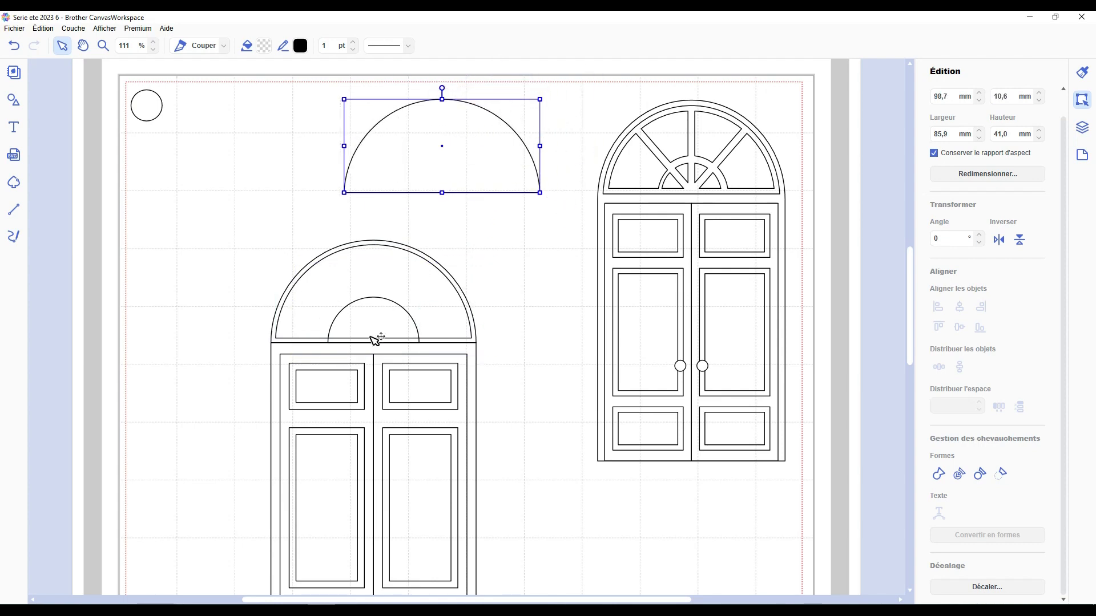
Move the small half circle into the duplicated large one, align their centres horizontally and their bases, and shift the pair slightly
{"action": "left_click_drag", "start_coordinate": [392, 344], "coordinate": [461, 191]}
{"action": "scroll", "coordinate": [464, 274], "scroll_direction": "up", "scroll_amount": 1}
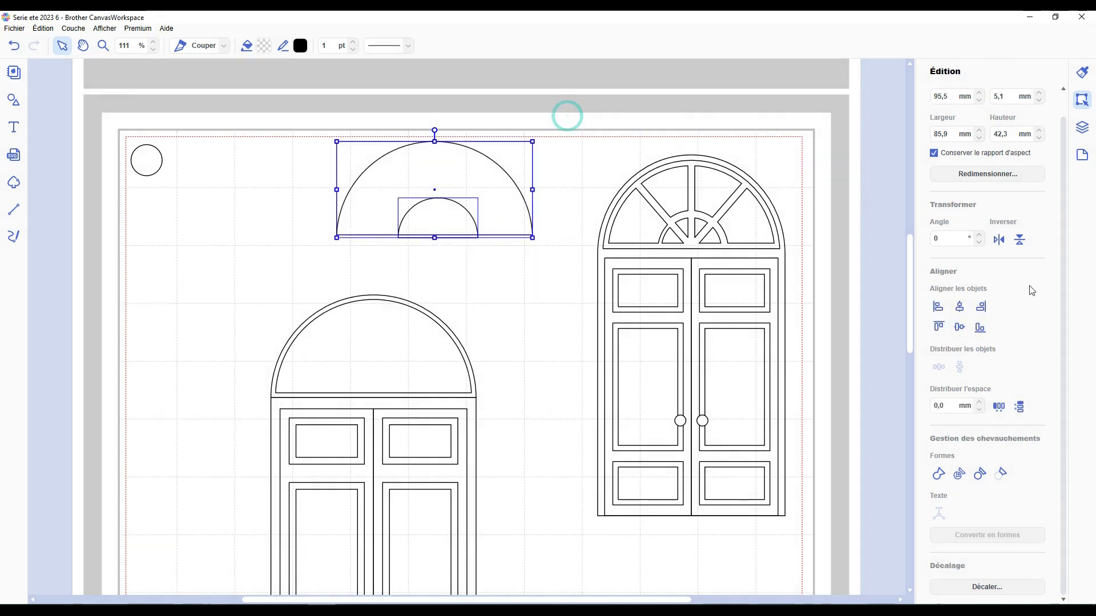
{"action": "left_click", "coordinate": [959, 306]}
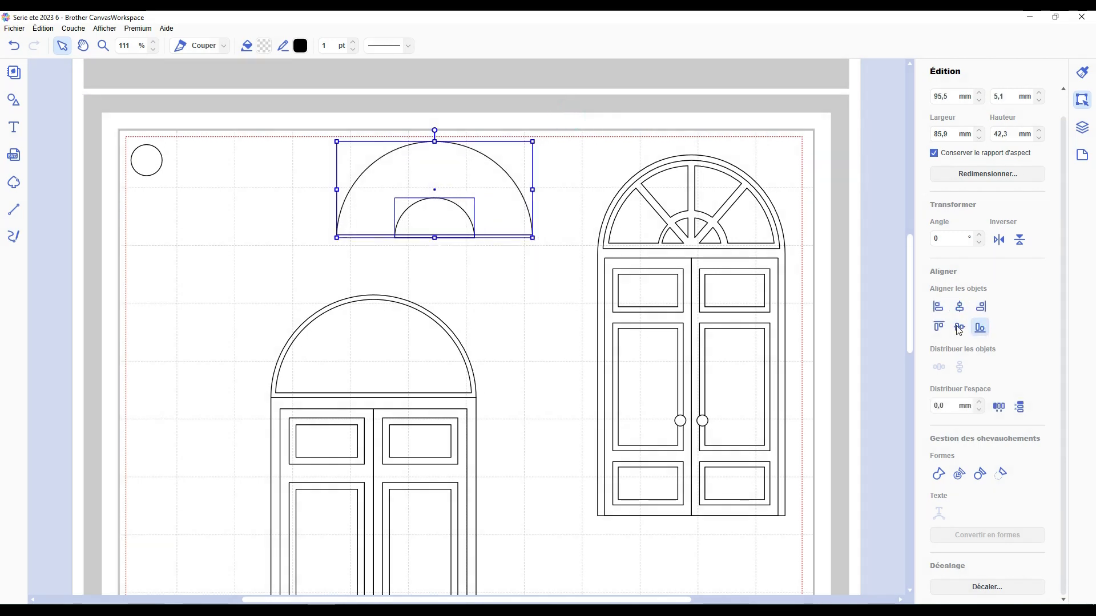
{"action": "left_click", "coordinate": [979, 327]}
{"action": "left_click_drag", "start_coordinate": [444, 181], "coordinate": [461, 174]}
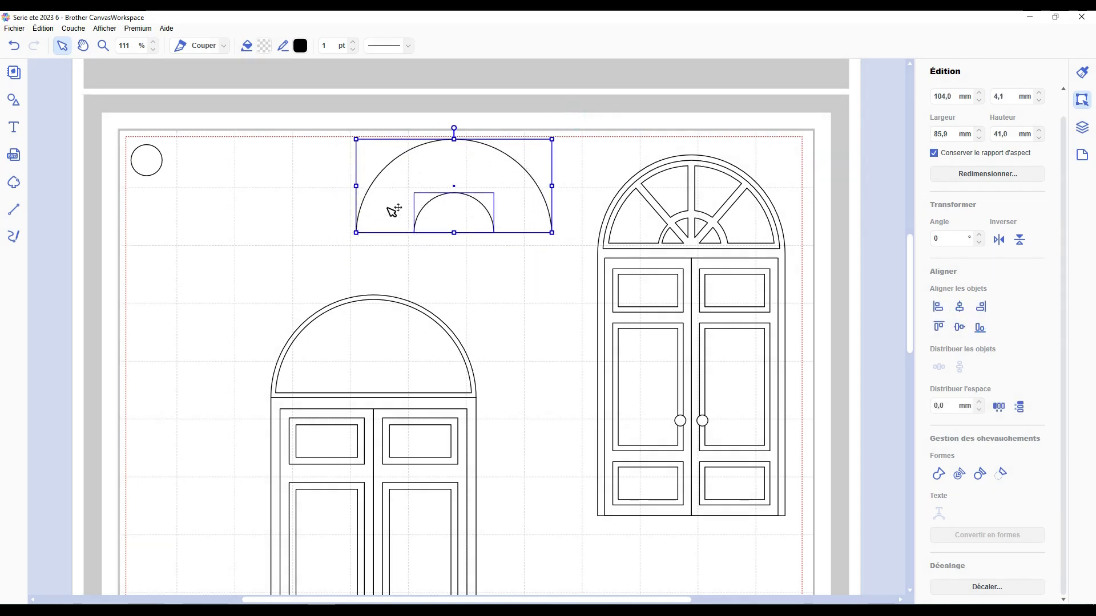
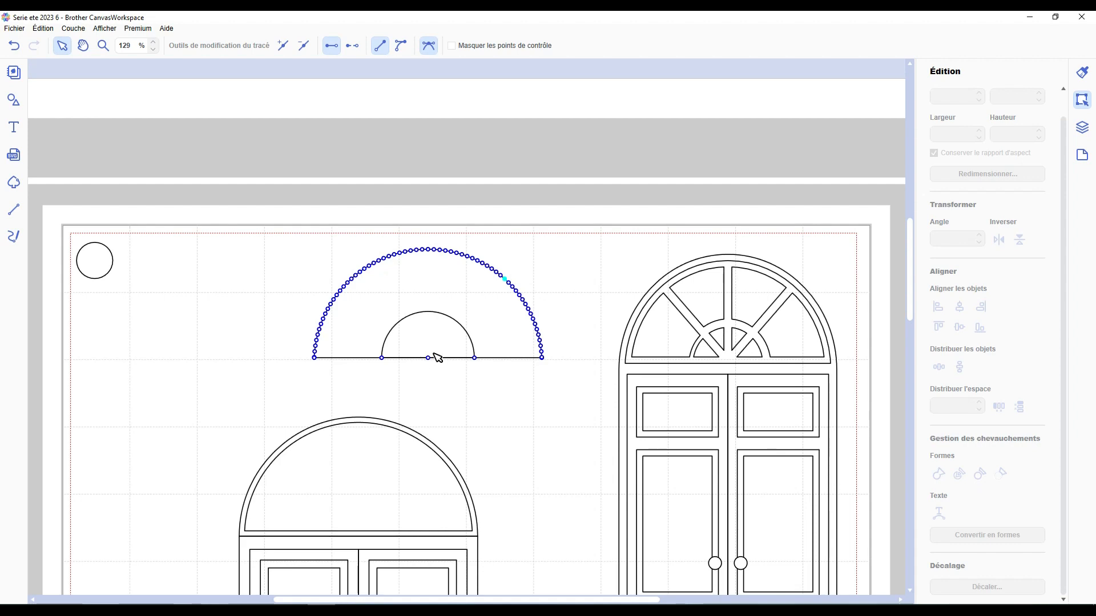
Draw a closed polygon around the half circles' left half, with one edge running vertically from the arch top to the base centre
{"action": "left_click", "coordinate": [440, 380]}
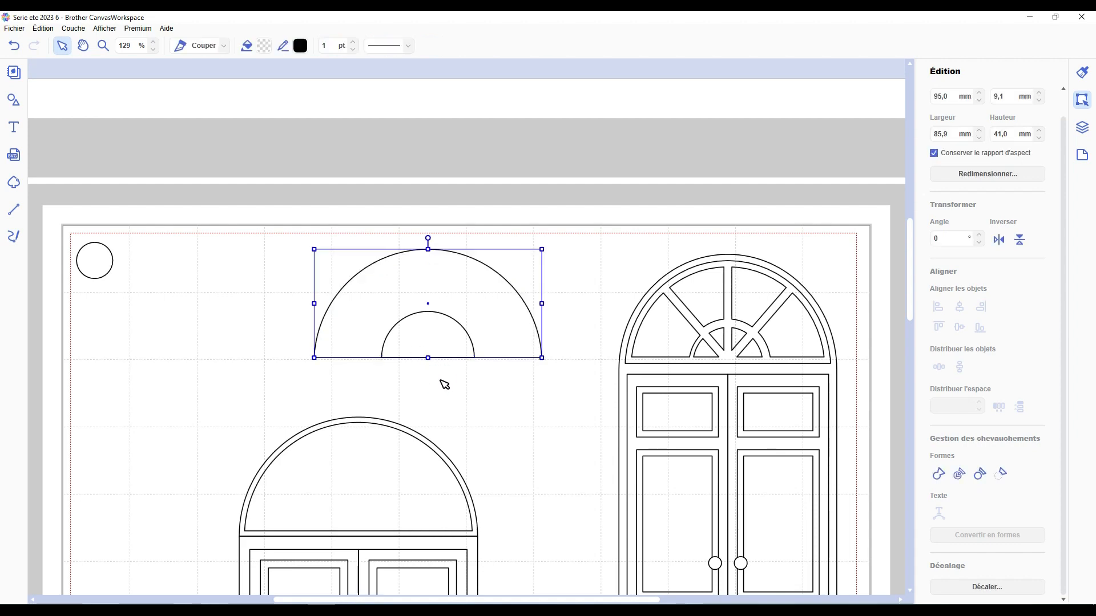
{"action": "left_click", "coordinate": [440, 380]}
{"action": "left_click", "coordinate": [14, 209]}
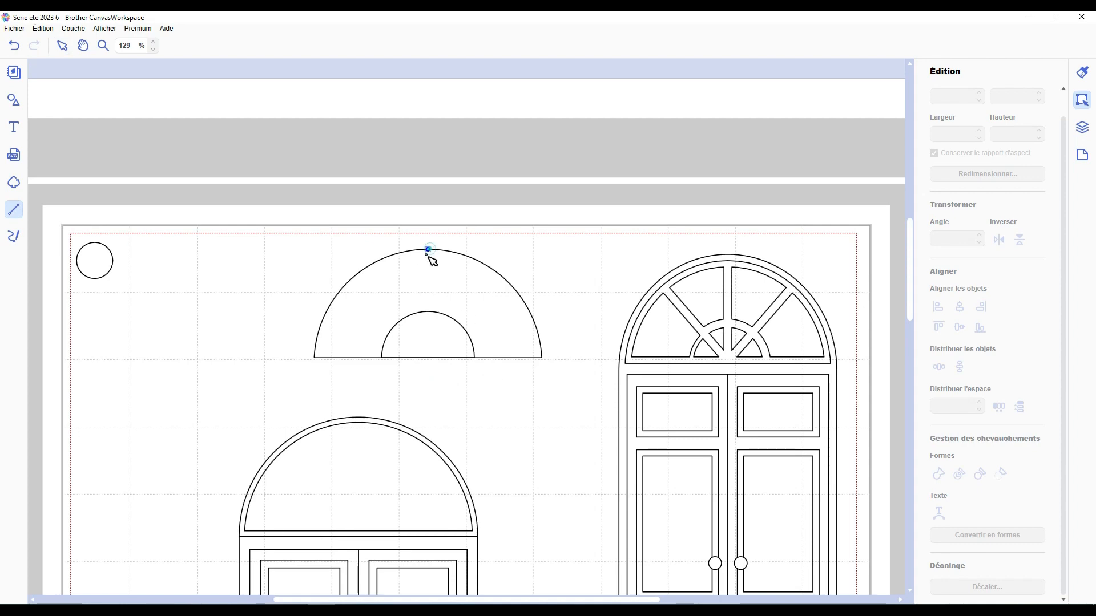
{"action": "left_click_drag", "start_coordinate": [429, 250], "coordinate": [428, 357]}
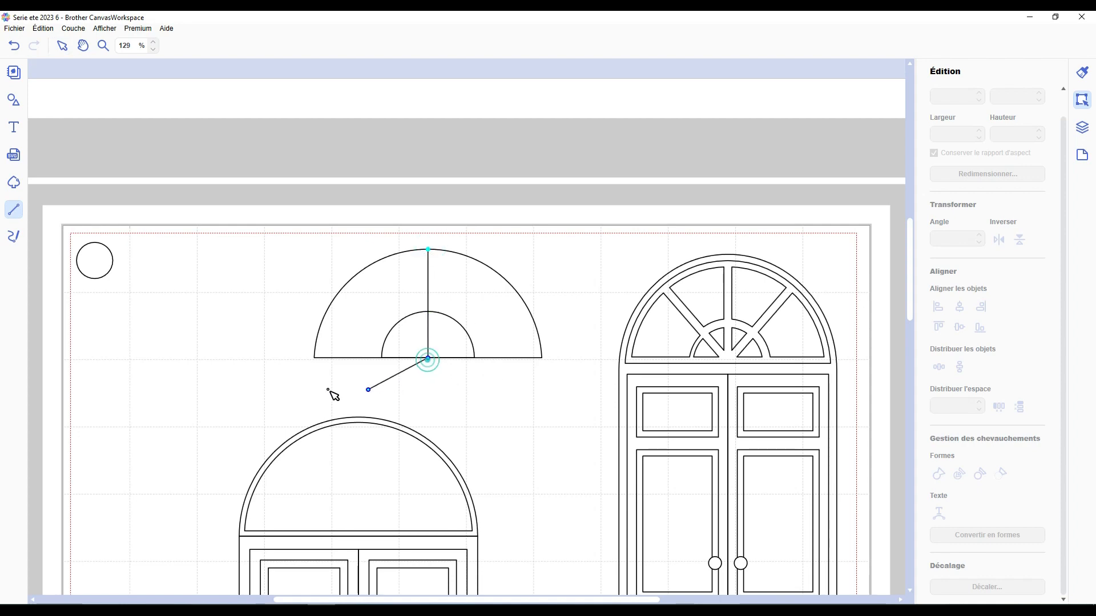
{"action": "left_click", "coordinate": [274, 390]}
{"action": "left_click", "coordinate": [272, 232]}
{"action": "left_click", "coordinate": [422, 203]}
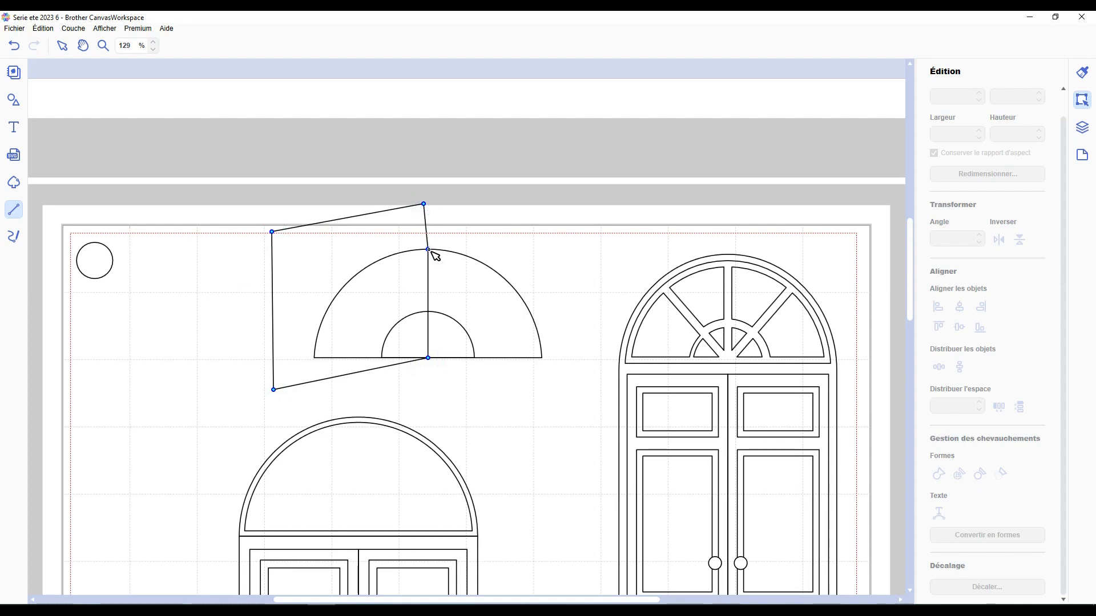
{"action": "left_click", "coordinate": [427, 249]}
Draw a second closed polygon from the base centre through the left and right diagonal points of the arch, extending above it
{"action": "left_click_drag", "start_coordinate": [428, 359], "coordinate": [351, 279]}
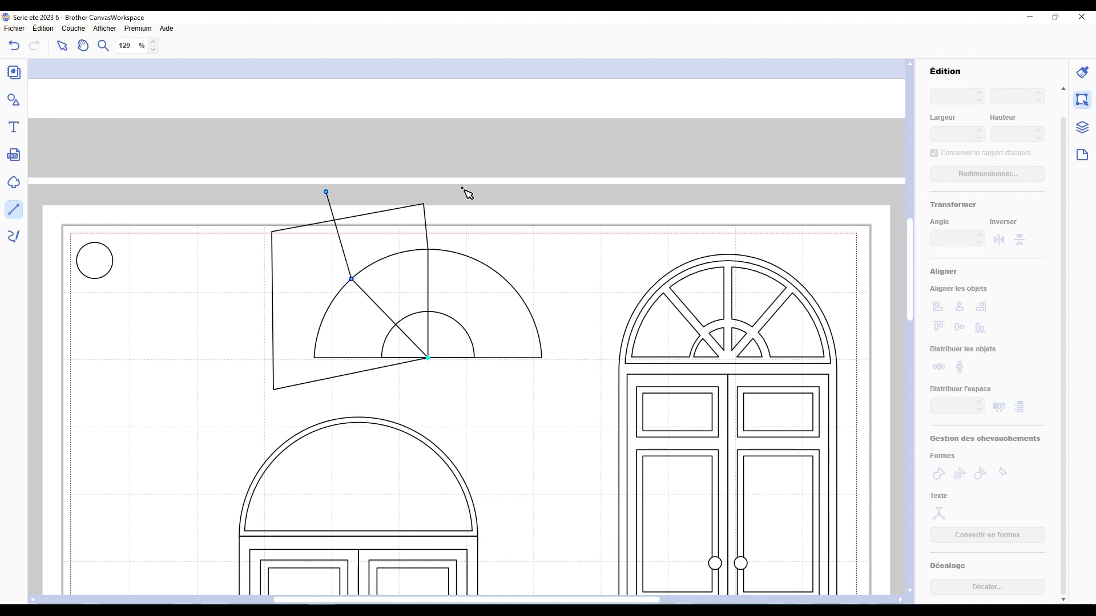
{"action": "left_click", "coordinate": [586, 204]}
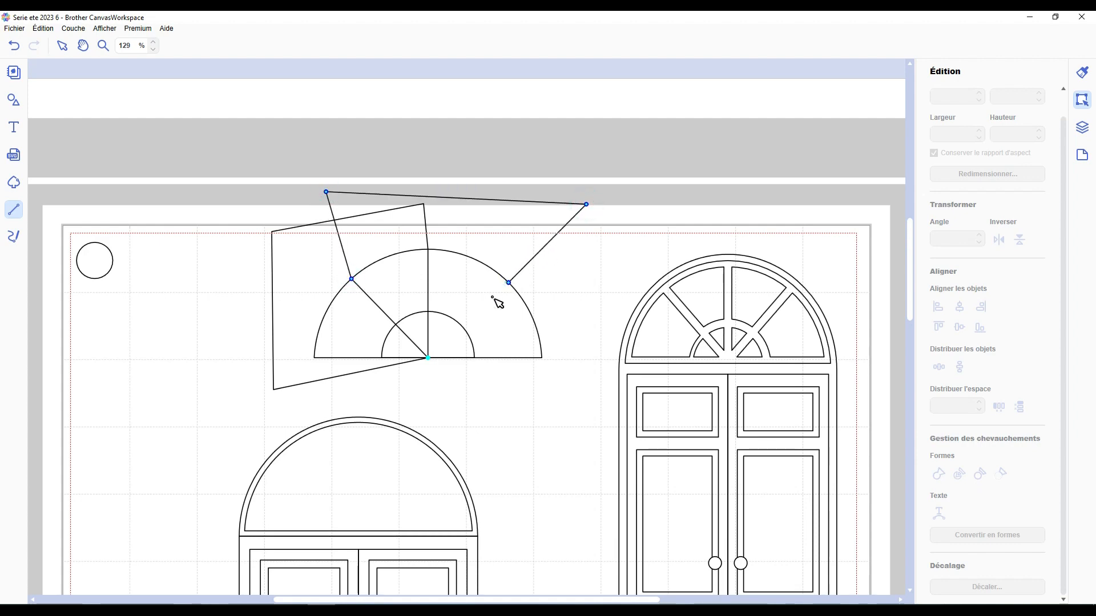
{"action": "left_click", "coordinate": [429, 359]}
{"action": "left_click", "coordinate": [457, 399]}
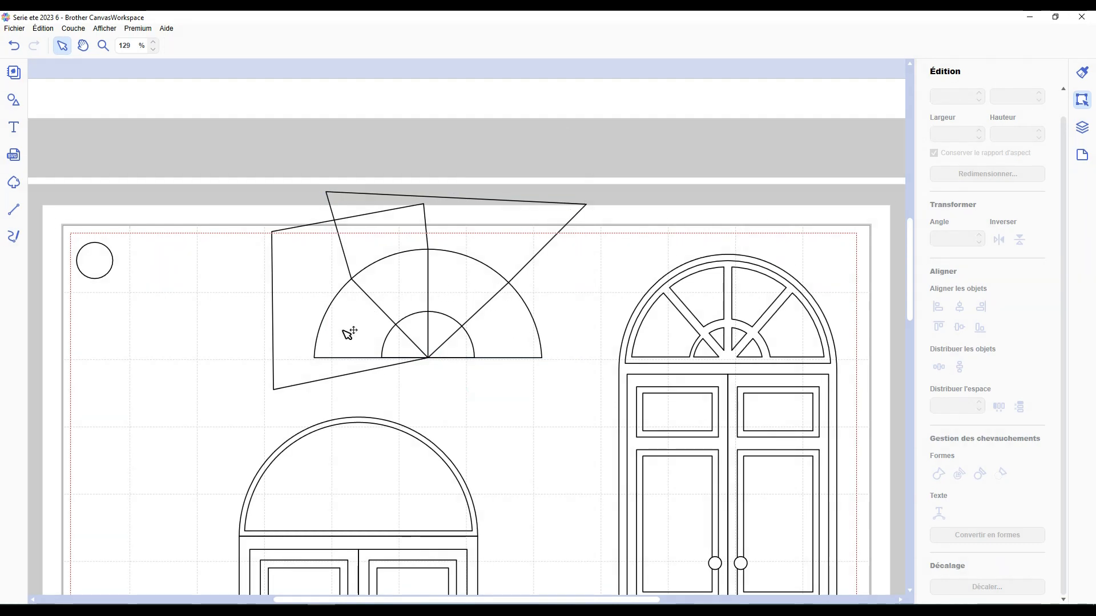
Divide the overlapping half circles and polygons into separate pieces, and delete the surplus pieces outside the arch
{"action": "left_click", "coordinate": [349, 333]}
{"action": "left_click", "coordinate": [959, 473]}
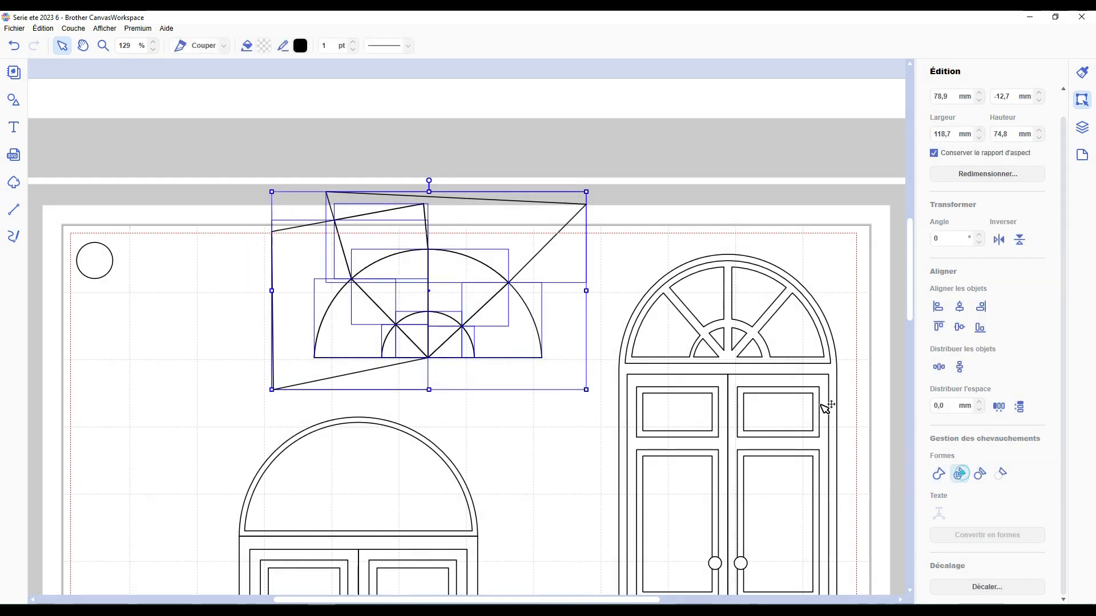
{"action": "left_click", "coordinate": [628, 205]}
{"action": "left_click", "coordinate": [520, 223]}
{"action": "key", "text": "Delete"}
{"action": "left_click", "coordinate": [400, 236]}
{"action": "key", "text": "Delete"}
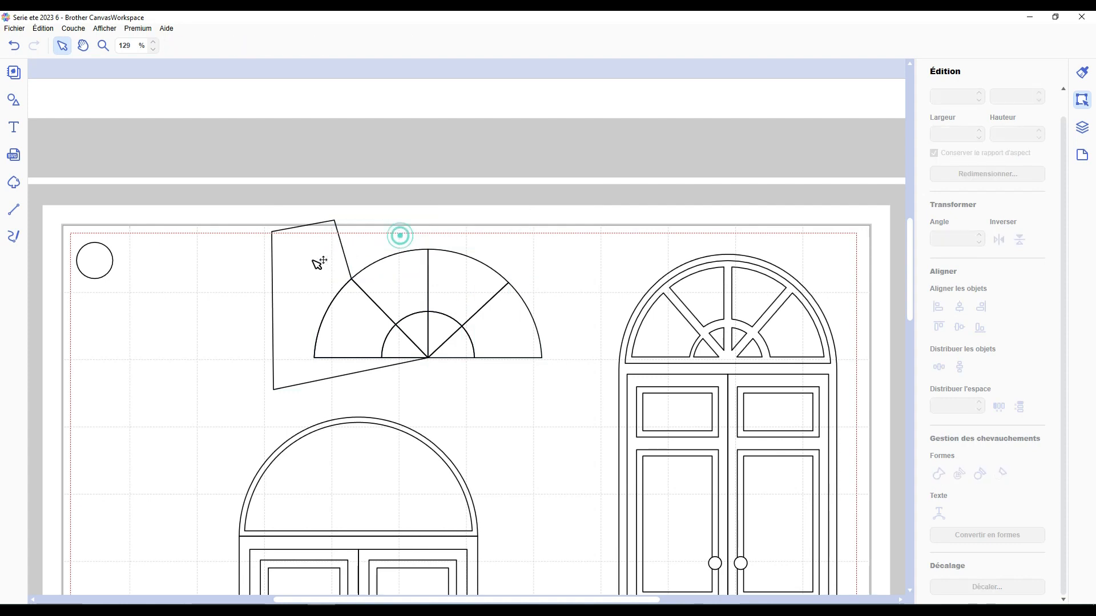
Examine the fanlight's inner and outer pieces one by one on the drawing and in the layer list
{"action": "left_click", "coordinate": [377, 338]}
{"action": "left_click", "coordinate": [402, 349]}
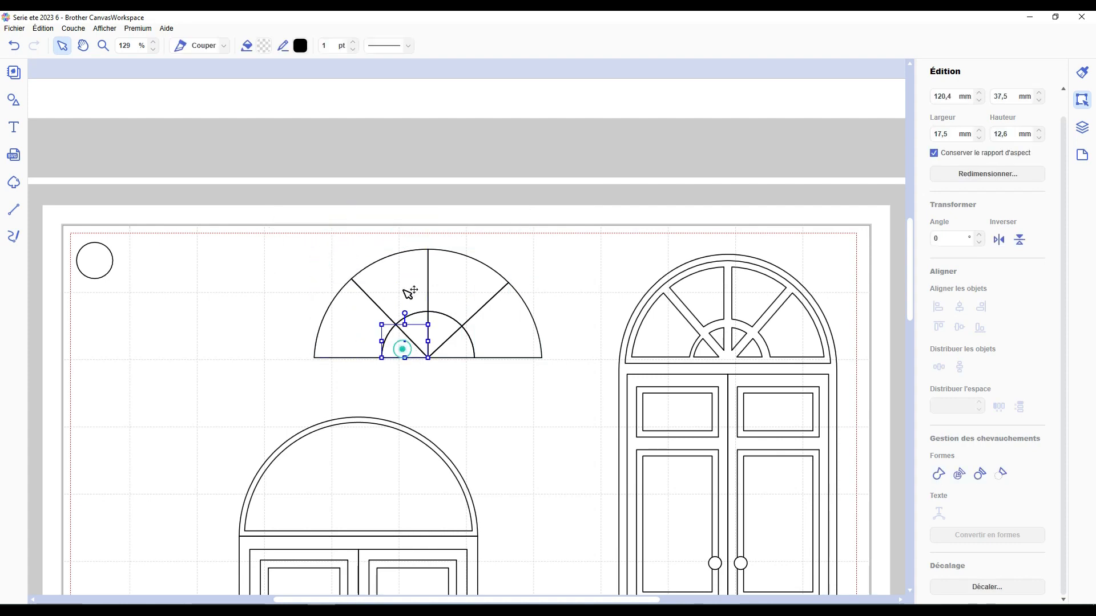
{"action": "left_click", "coordinate": [409, 292]}
{"action": "left_click", "coordinate": [422, 334]}
{"action": "left_click", "coordinate": [465, 289]}
{"action": "left_click", "coordinate": [451, 331]}
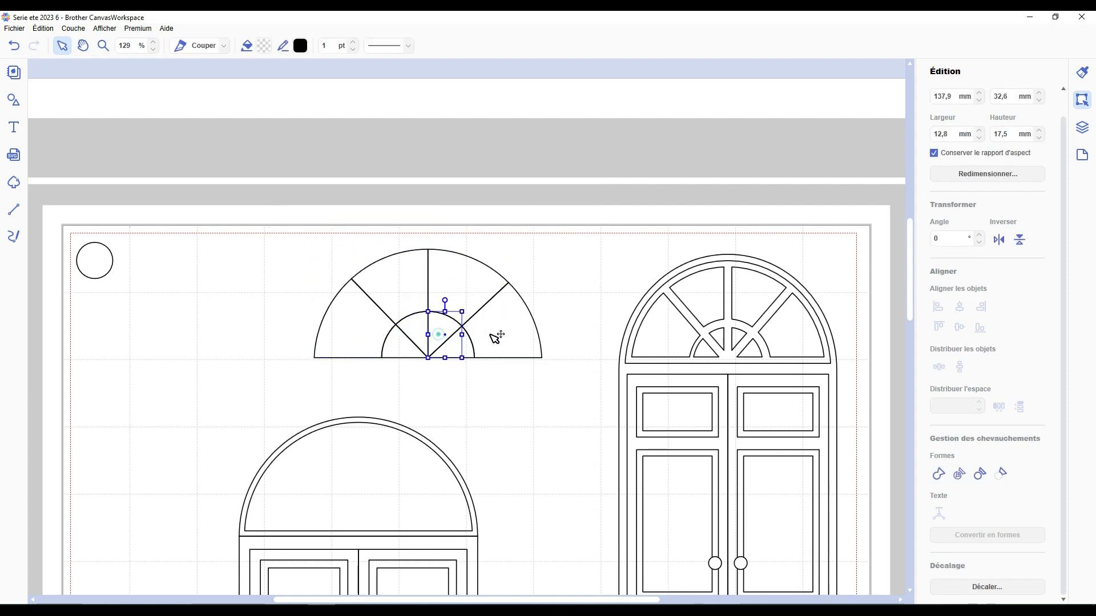
{"action": "left_click", "coordinate": [519, 320]}
{"action": "left_click", "coordinate": [455, 351]}
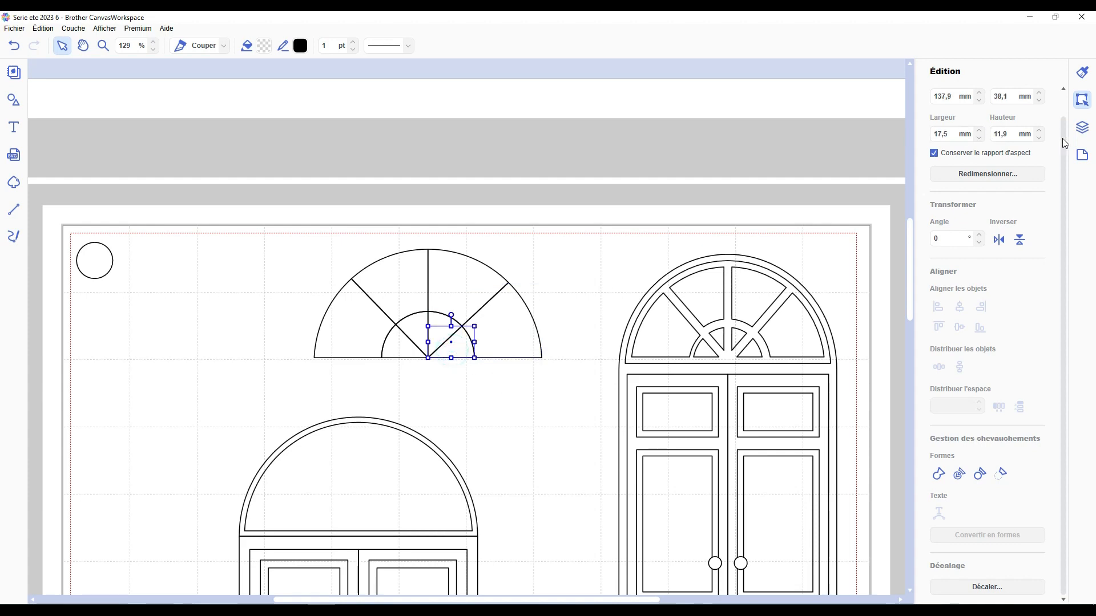
{"action": "left_click", "coordinate": [1082, 127]}
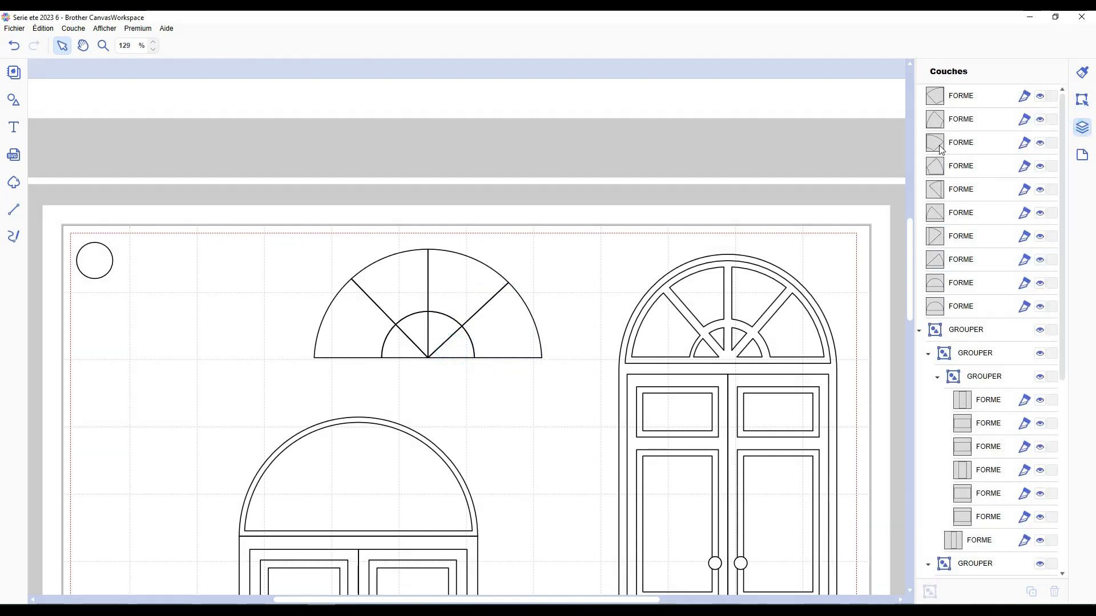
{"action": "left_click", "coordinate": [512, 330]}
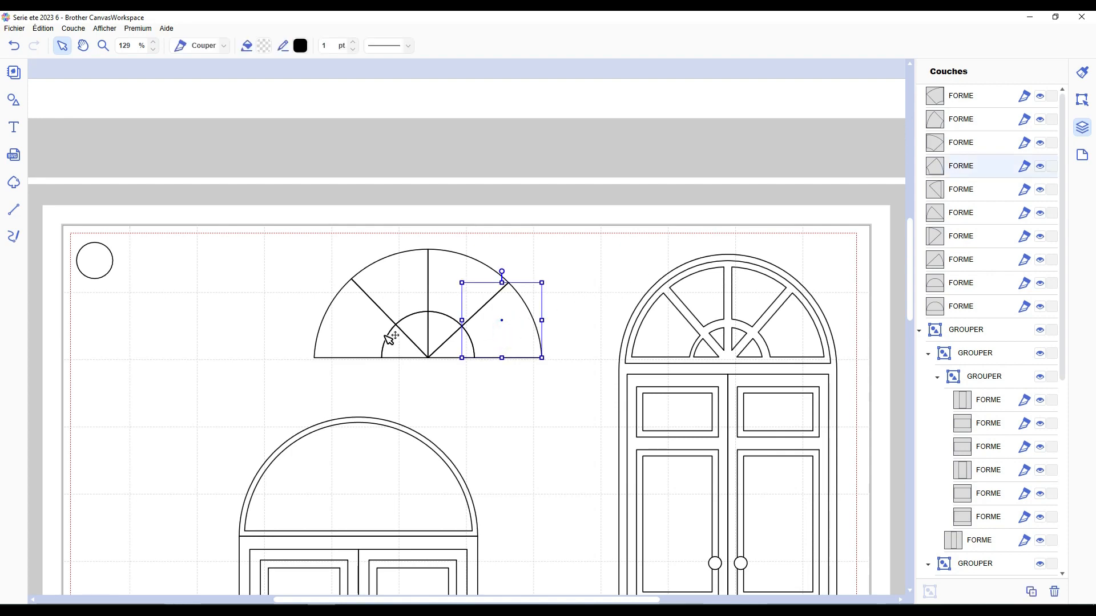
{"action": "left_click", "coordinate": [357, 327]}
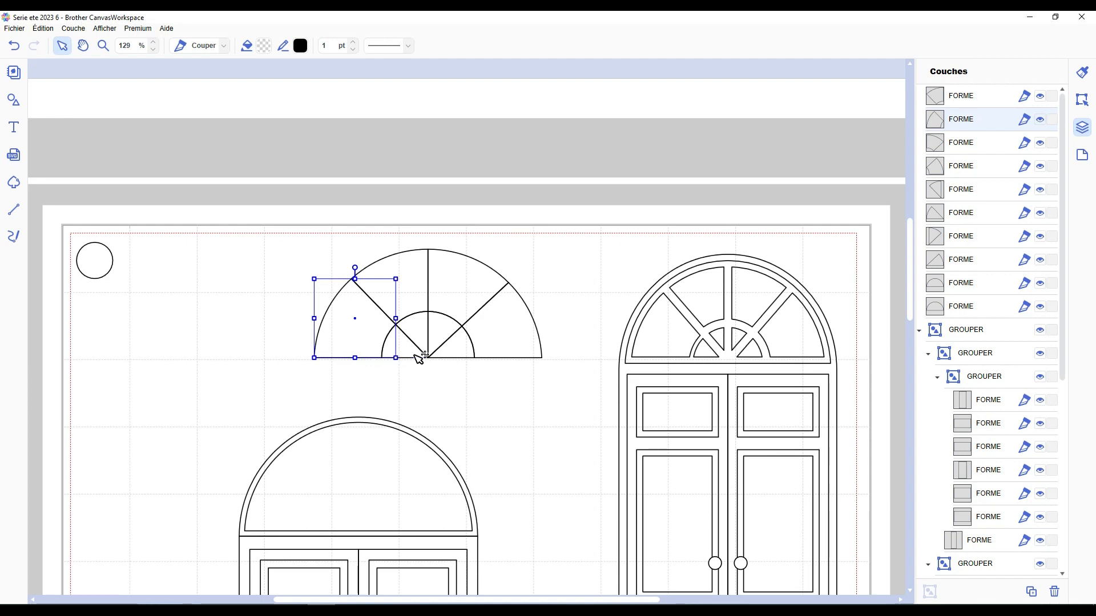
{"action": "left_click", "coordinate": [949, 171]}
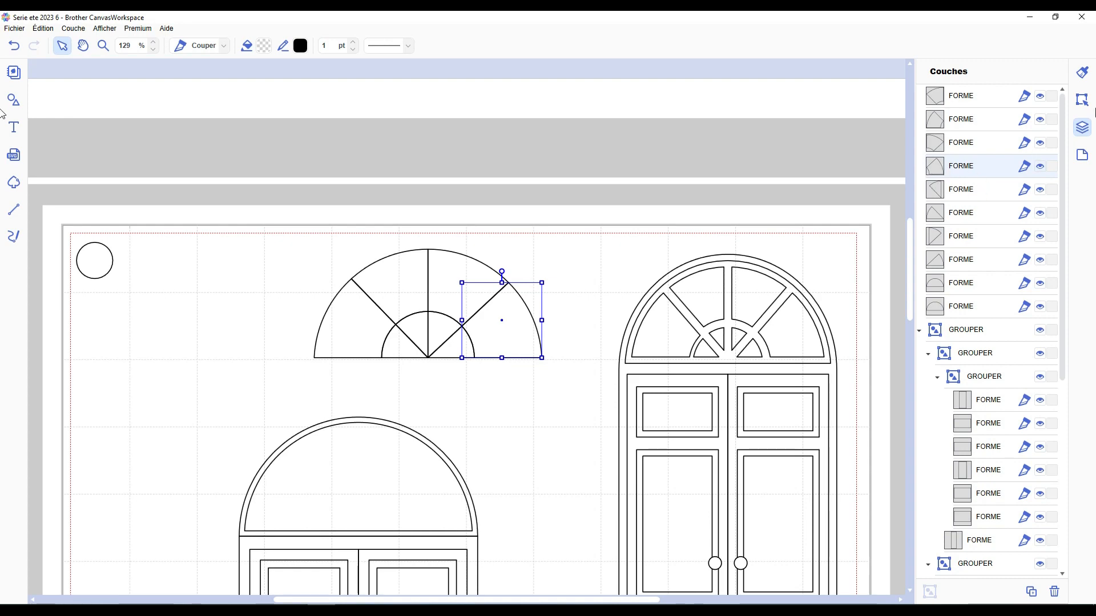
Create a 2 mm inward offset of all fanlight pieces, with rounded corners and the original lines unmodified
{"action": "left_click", "coordinate": [1082, 100]}
{"action": "left_click_drag", "start_coordinate": [567, 197], "coordinate": [340, 392]}
{"action": "scroll", "coordinate": [967, 571], "scroll_direction": "down", "scroll_amount": 1}
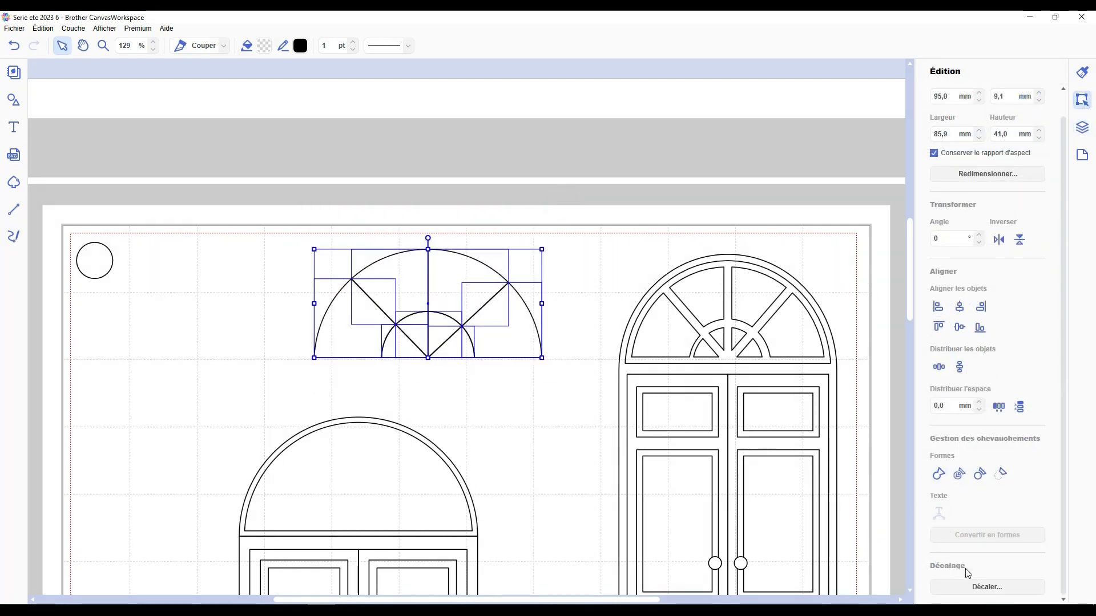
{"action": "left_click", "coordinate": [981, 589]}
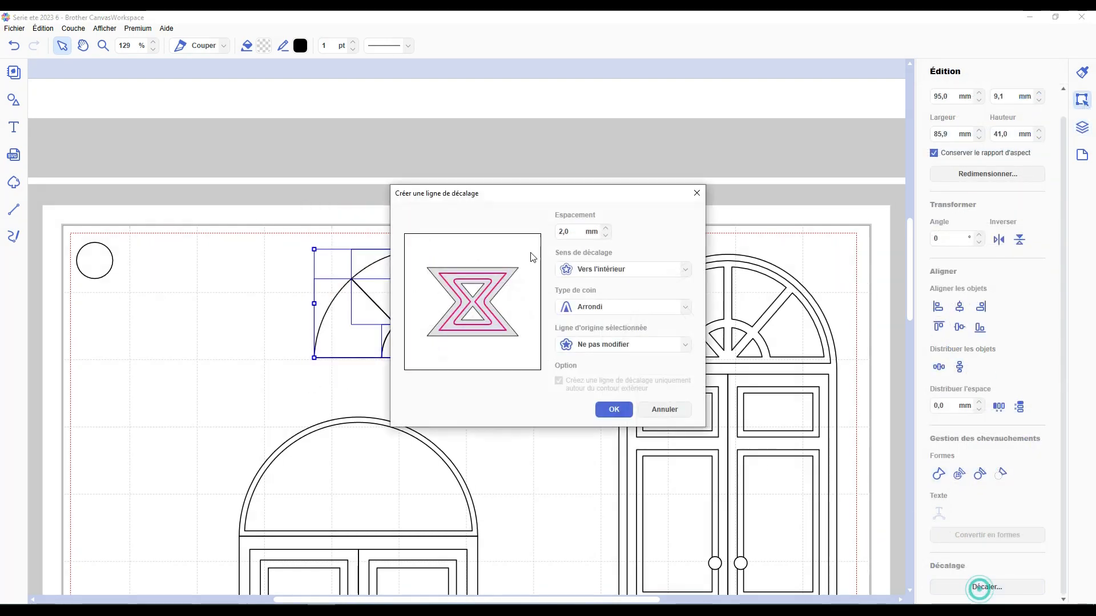
{"action": "left_click", "coordinate": [615, 409]}
{"action": "left_click", "coordinate": [559, 318]}
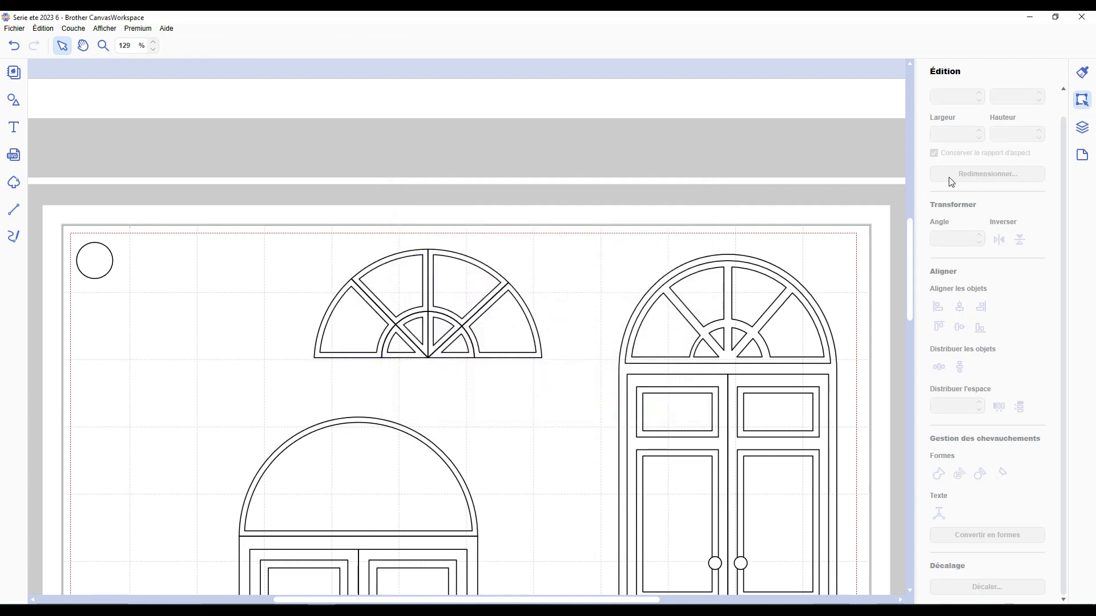
Delete the original fanlight pieces, keeping only the offset panes, and group these panes
{"action": "left_click", "coordinate": [519, 291]}
{"action": "key", "text": "Delete"}
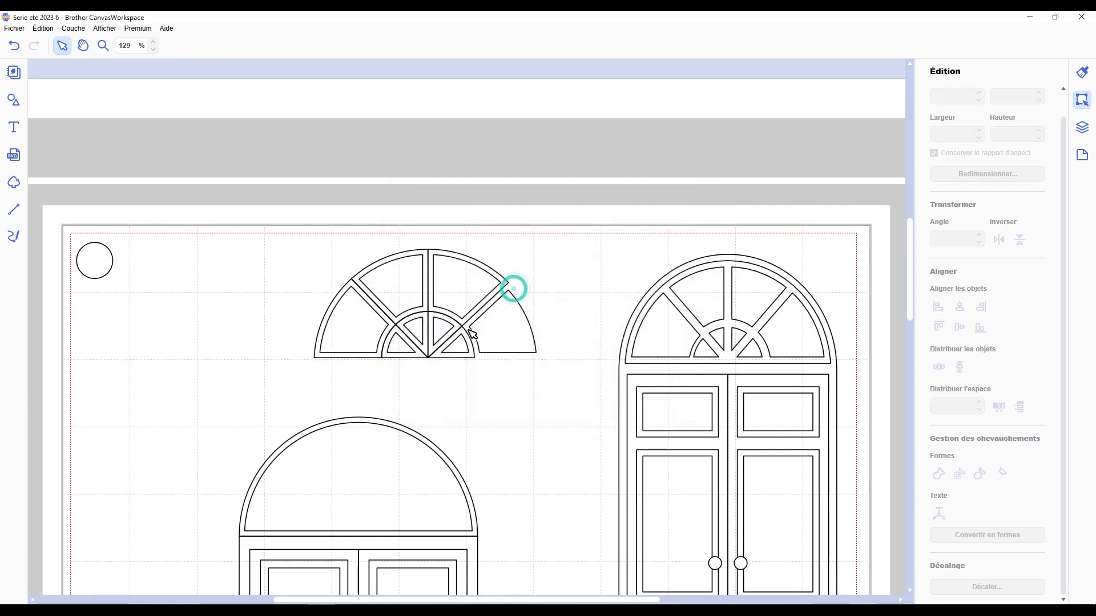
{"action": "left_click", "coordinate": [465, 334]}
{"action": "key", "text": "Delete"}
{"action": "left_click", "coordinate": [501, 284]}
{"action": "key", "text": "Delete"}
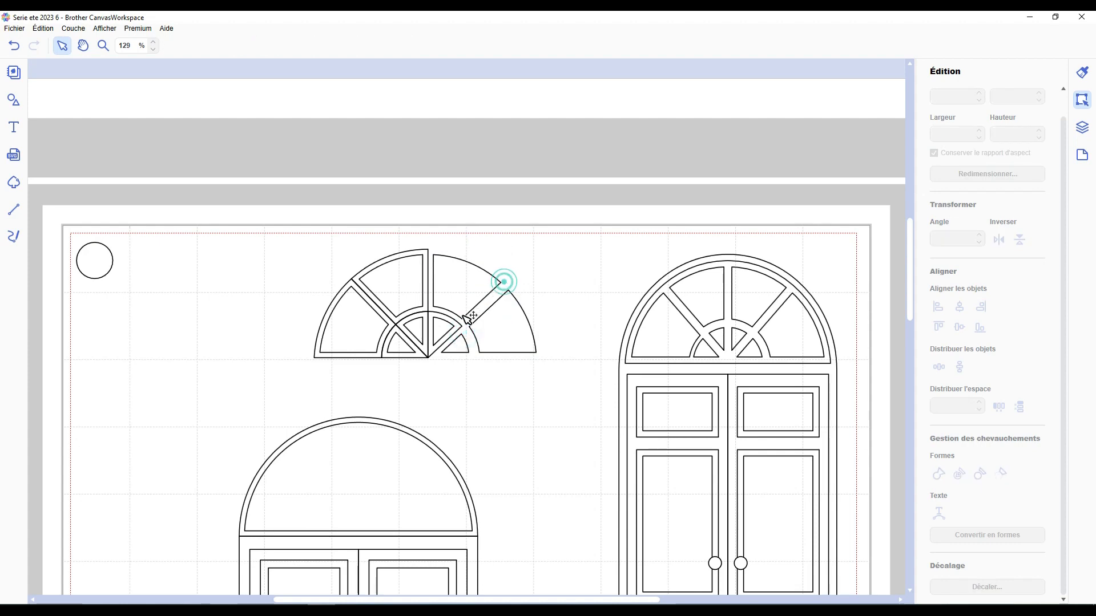
{"action": "left_click_drag", "start_coordinate": [543, 245], "coordinate": [286, 410]}
{"action": "key", "text": "ctrl+g"}
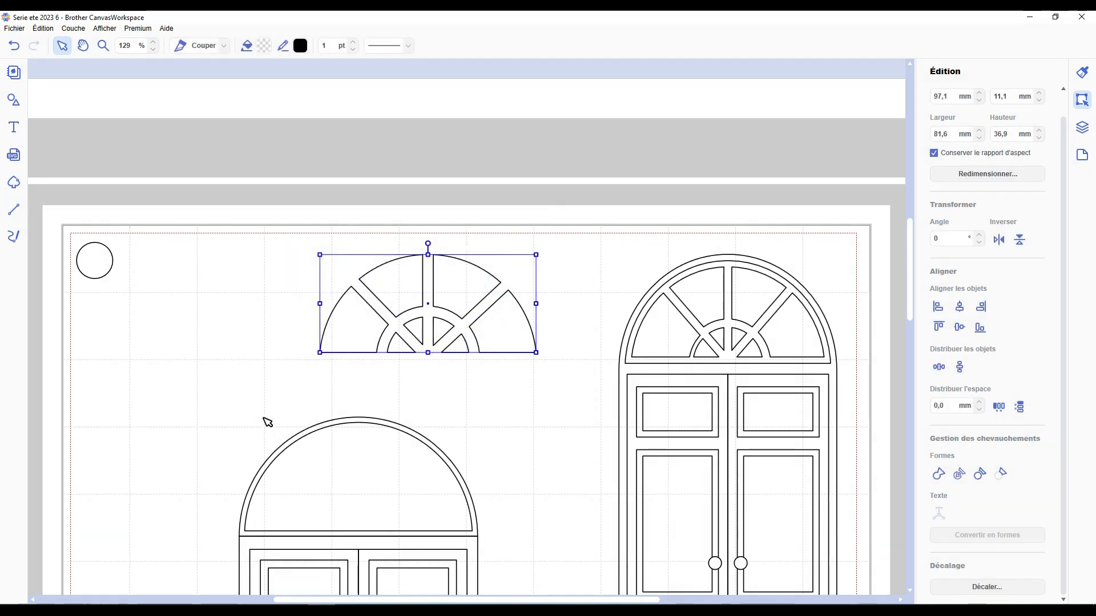
Move the pane group into the new door's arch and centre it horizontally and vertically with the inner half circle
{"action": "scroll", "coordinate": [485, 292], "scroll_direction": "down", "scroll_amount": 1}
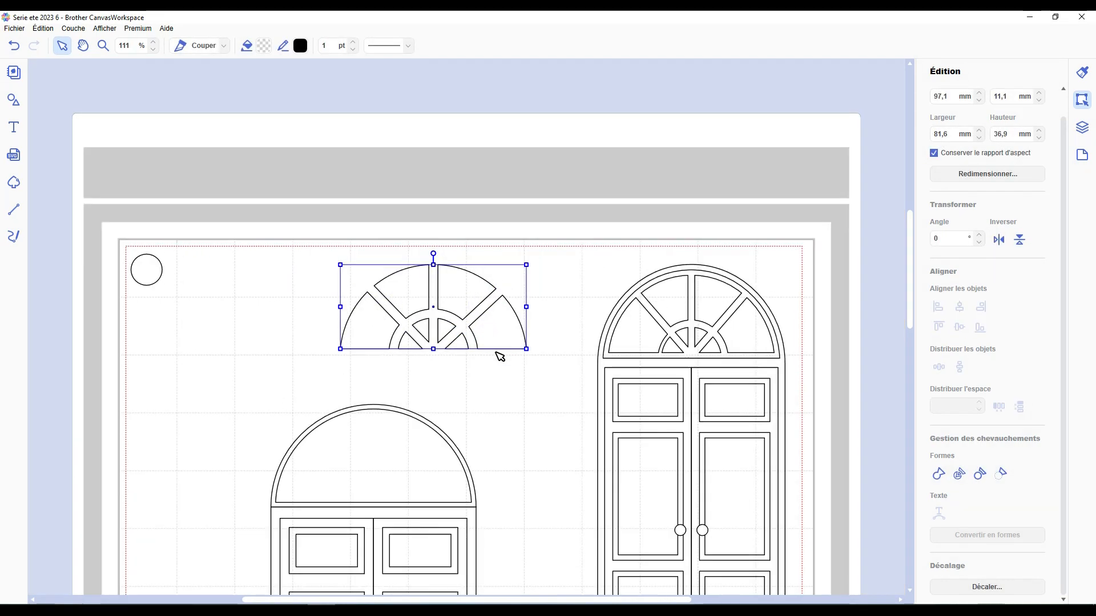
{"action": "left_click_drag", "start_coordinate": [460, 293], "coordinate": [407, 445]}
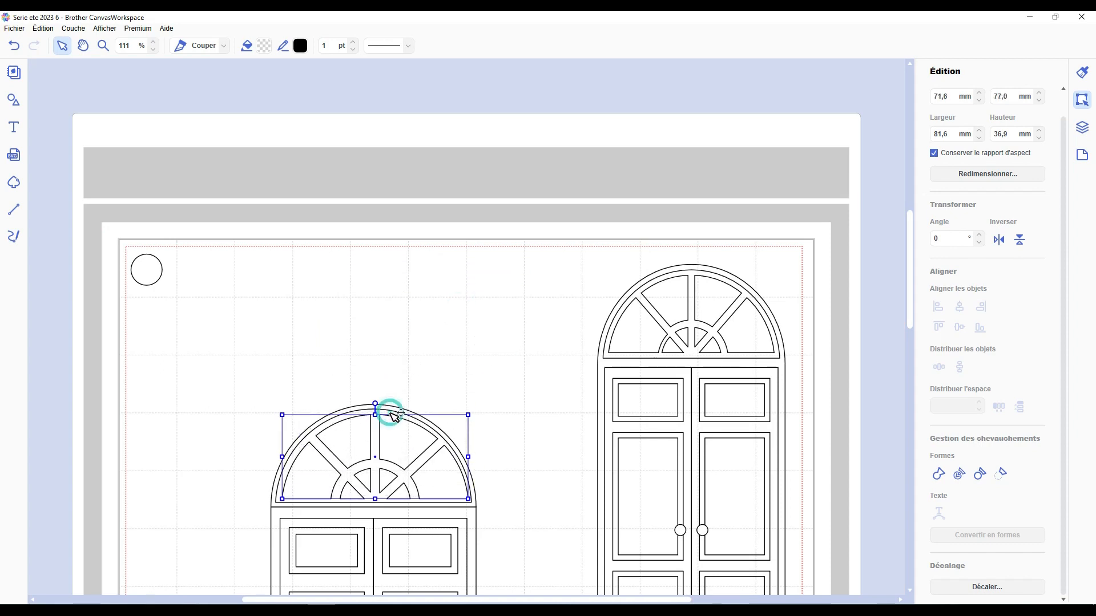
{"action": "scroll", "coordinate": [386, 411], "scroll_direction": "up", "scroll_amount": 3}
{"action": "left_click", "coordinate": [359, 347], "text": "shift"}
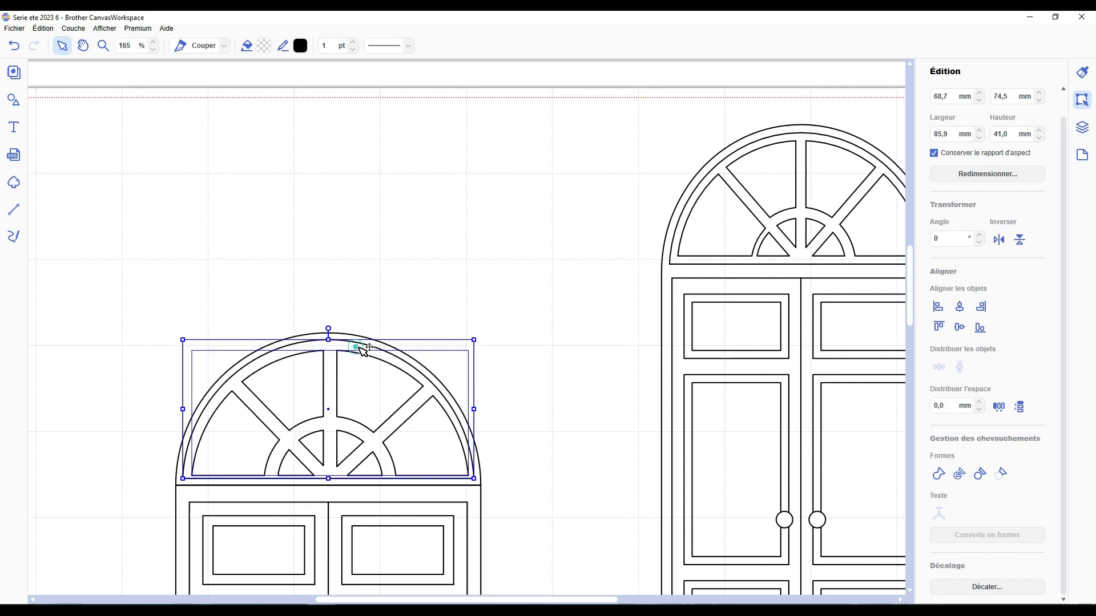
{"action": "left_click", "coordinate": [959, 306]}
{"action": "left_click", "coordinate": [959, 327]}
{"action": "left_click", "coordinate": [504, 332]}
Group the fanlight panes with the new door's two arch outlines
{"action": "scroll", "coordinate": [494, 369], "scroll_direction": "down", "scroll_amount": 5}
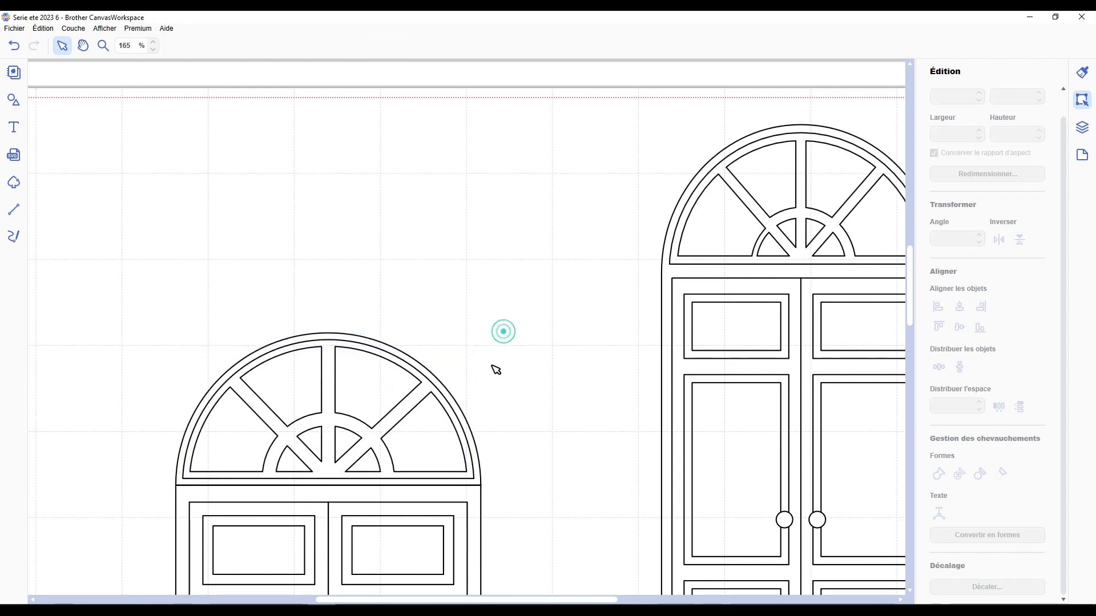
{"action": "scroll", "coordinate": [490, 379], "scroll_direction": "down", "scroll_amount": 1}
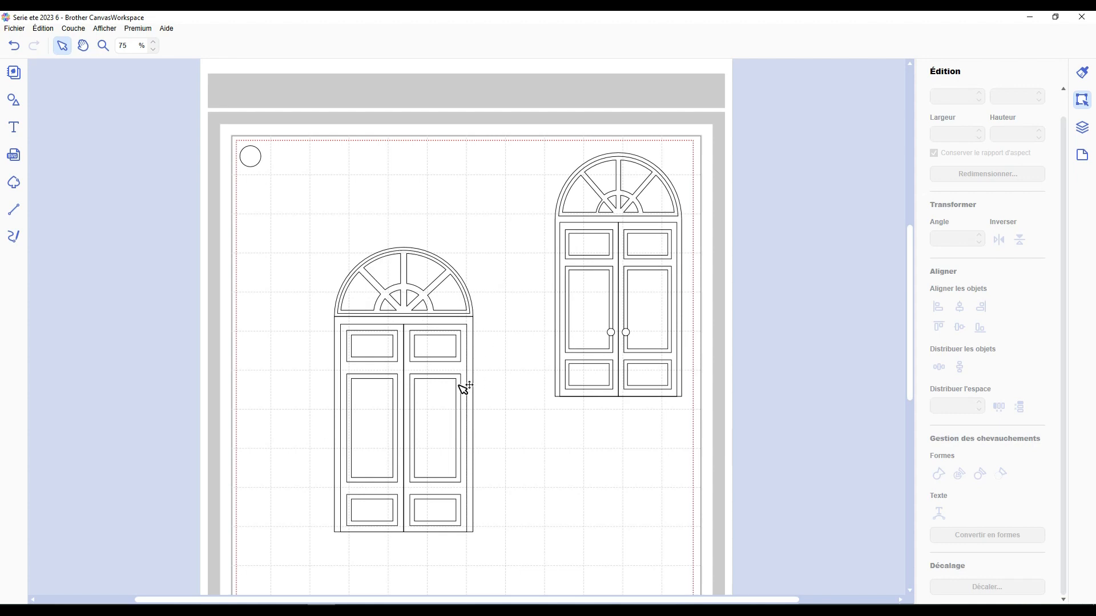
{"action": "left_click_drag", "start_coordinate": [469, 216], "coordinate": [349, 314]}
{"action": "key", "text": "ctrl+g"}
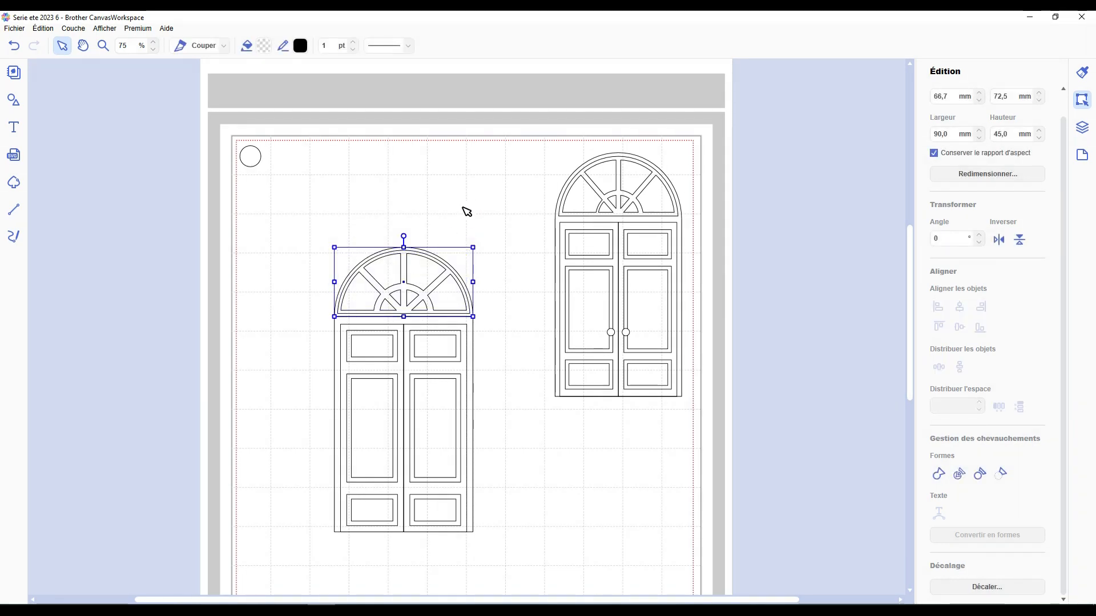
Ungroup the new door's rectangular lower section, and group its parts with the arch as one complete door
{"action": "left_click", "coordinate": [465, 202]}
{"action": "left_click", "coordinate": [458, 374]}
{"action": "key", "text": "ctrl+u"}
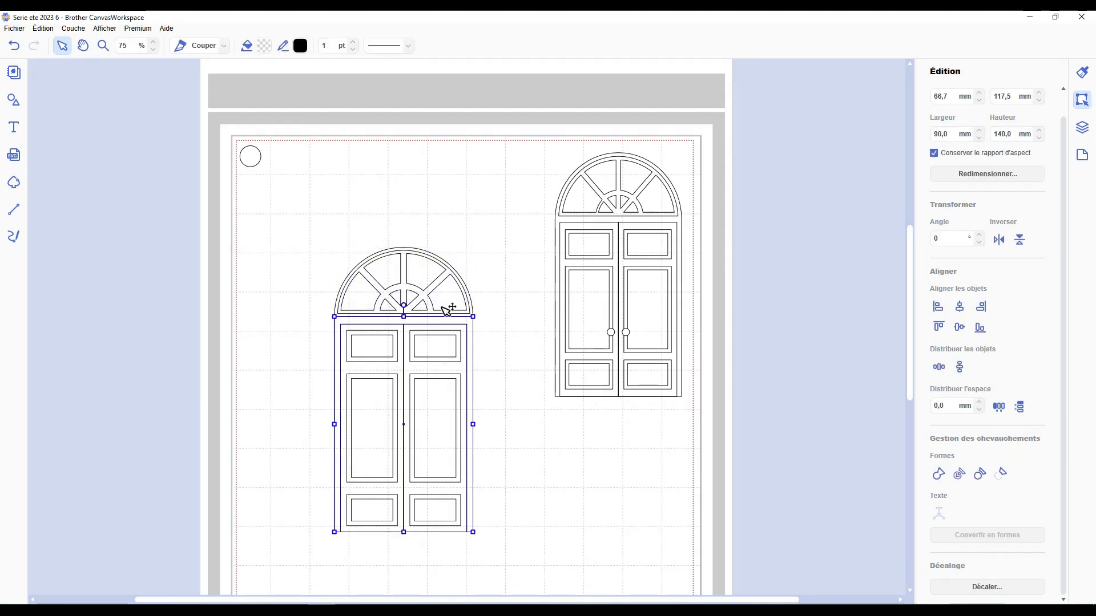
{"action": "left_click_drag", "start_coordinate": [471, 218], "coordinate": [358, 437]}
{"action": "key", "text": "ctrl+g"}
Test the complete door's grouping by moving it slightly upward, and undo the move
{"action": "left_click", "coordinate": [466, 303]}
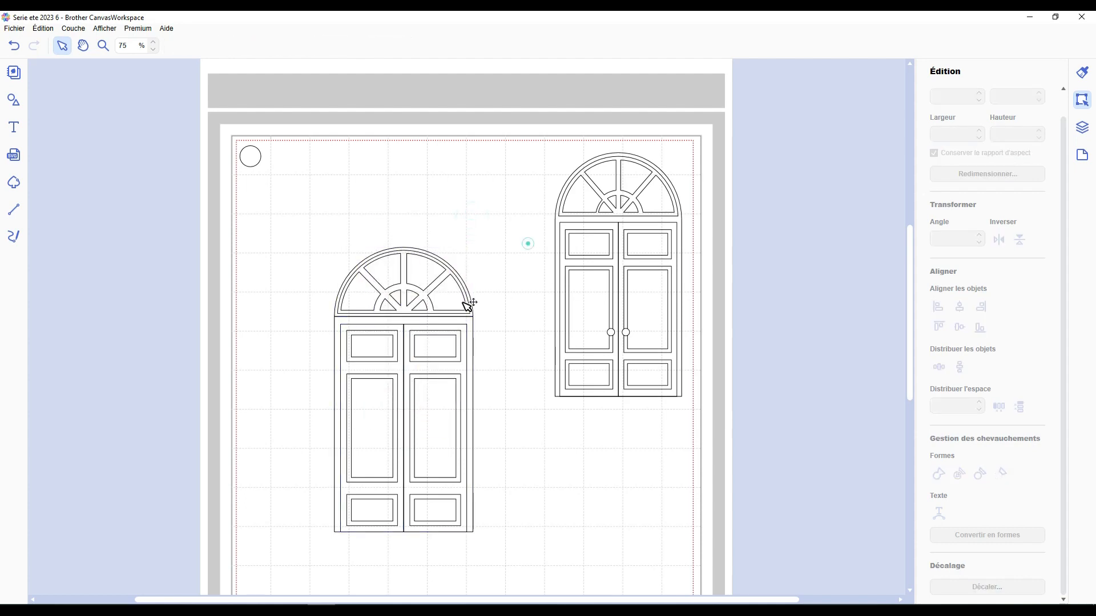
{"action": "left_click_drag", "start_coordinate": [467, 303], "coordinate": [457, 268]}
{"action": "key", "text": "ctrl+z"}
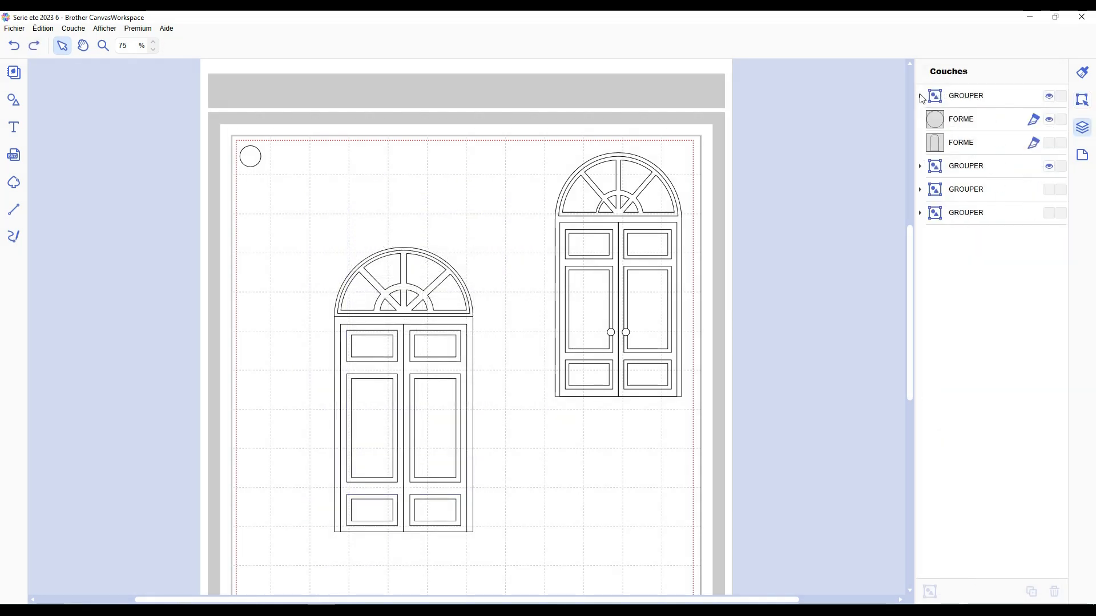
Move the hidden full-door outline to the end of the complete door's group, and shift the grouped door slightly on the mat
{"action": "left_click", "coordinate": [938, 144]}
{"action": "mouse_move", "coordinate": [944, 104]}
{"action": "left_mouse_down"}
{"action": "mouse_move", "coordinate": [940, 148]}
{"action": "mouse_move", "coordinate": [947, 98]}
{"action": "mouse_move", "coordinate": [933, 98]}
{"action": "left_mouse_up"}
{"action": "left_click", "coordinate": [919, 96]}
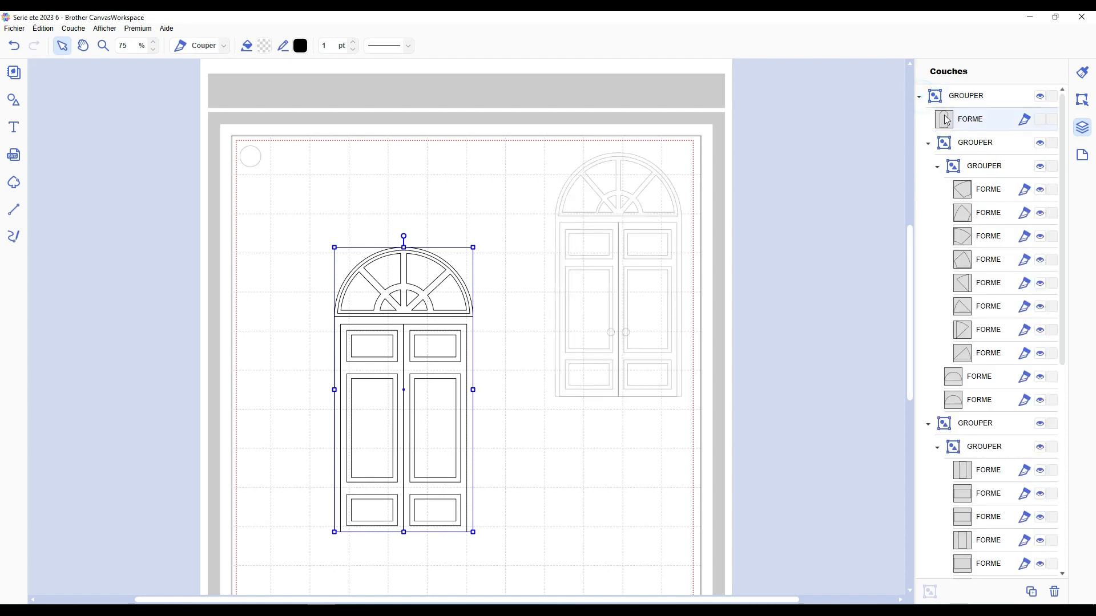
{"action": "scroll", "coordinate": [963, 585], "scroll_direction": "down", "scroll_amount": 1}
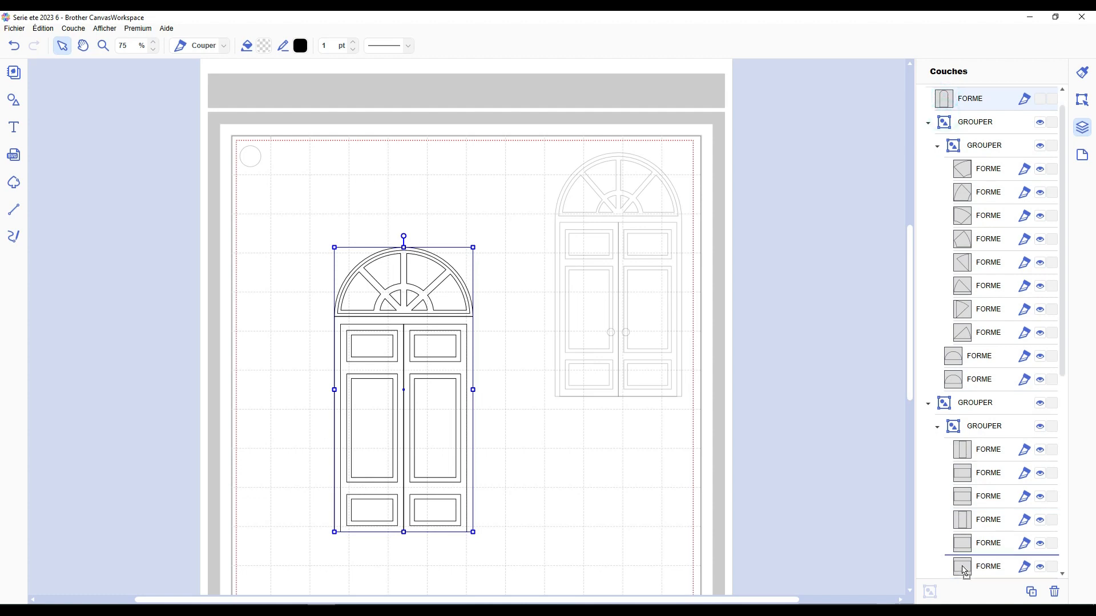
{"action": "left_click", "coordinate": [520, 188]}
{"action": "scroll", "coordinate": [502, 231], "scroll_direction": "down", "scroll_amount": 3}
{"action": "left_click_drag", "start_coordinate": [455, 342], "coordinate": [456, 292]}
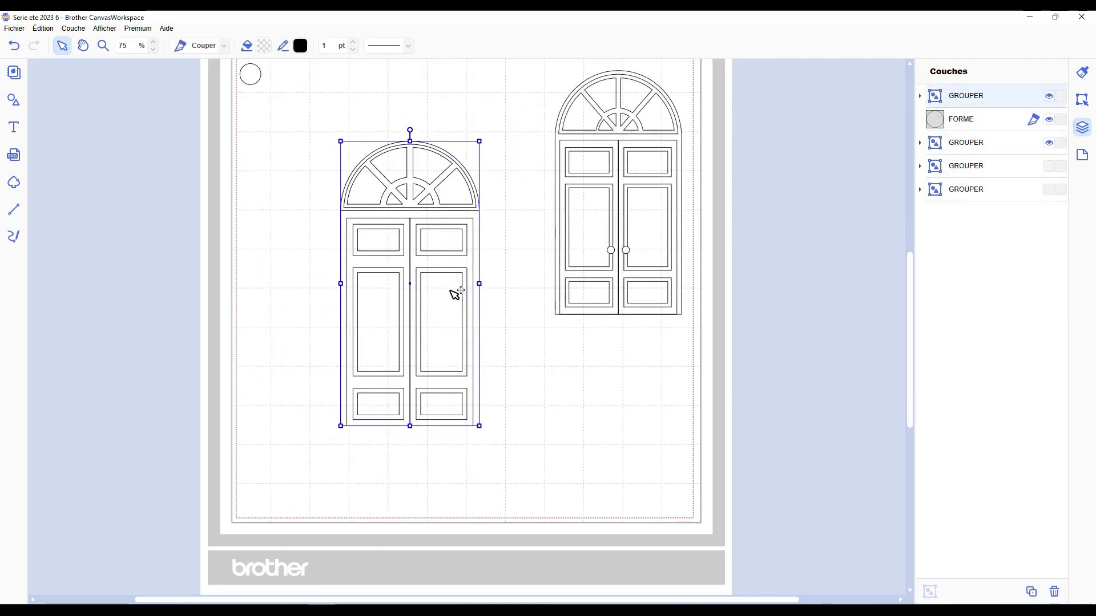
Make the hidden arched outline inside the new door's group visible and select it to check its shape
{"action": "left_click", "coordinate": [920, 97]}
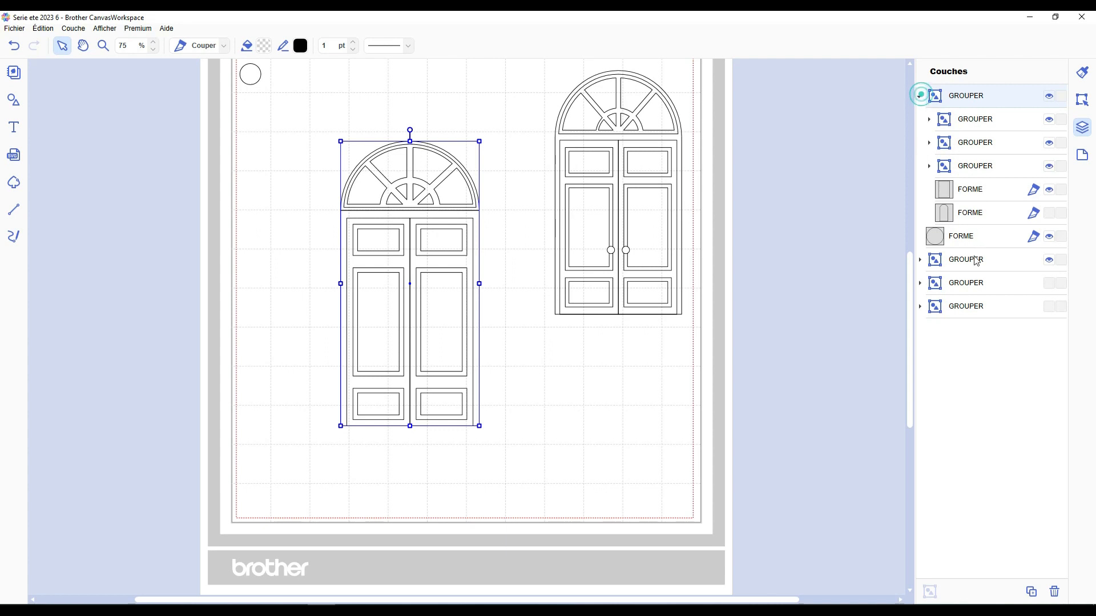
{"action": "left_click", "coordinate": [1053, 216]}
{"action": "left_click", "coordinate": [497, 138]}
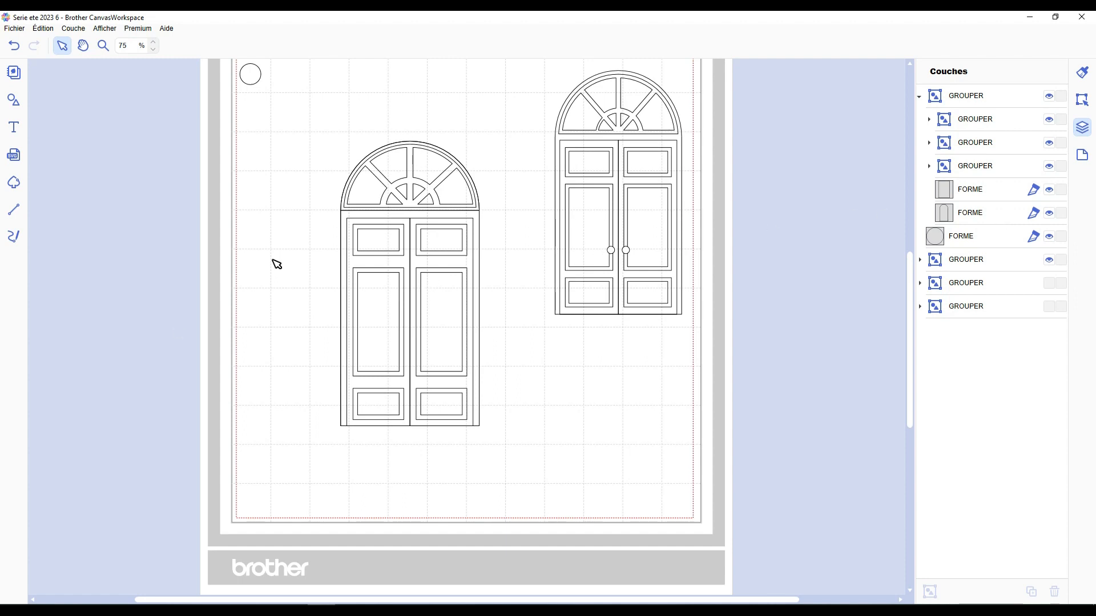
{"action": "left_click", "coordinate": [951, 213]}
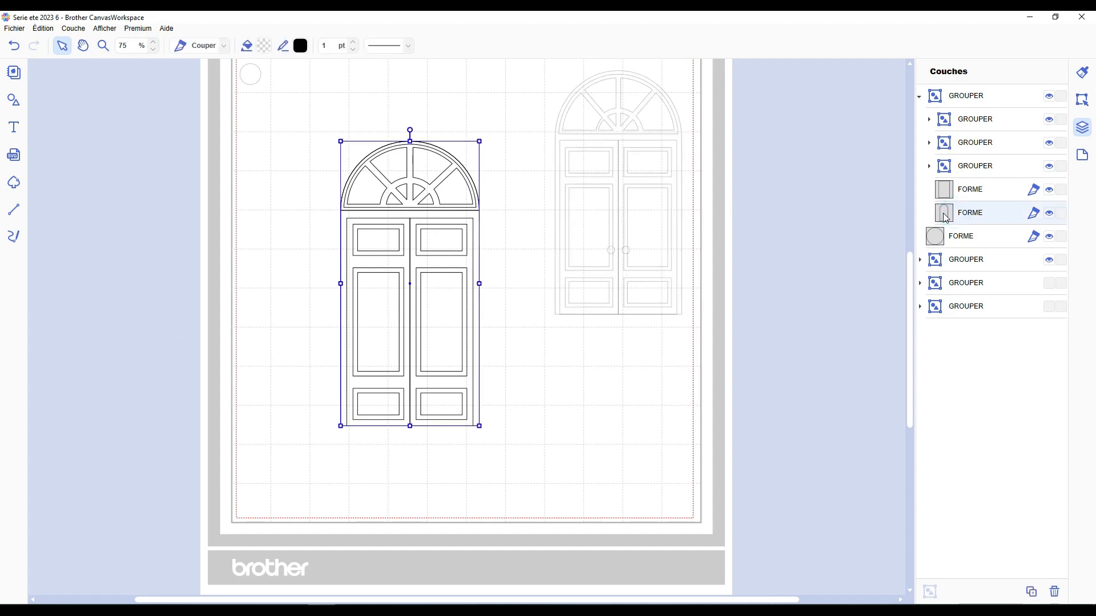
{"action": "left_click", "coordinate": [515, 233]}
Shrink the loose circle to about 4 mm and place it as a knob low on the left leaf's tall panel
{"action": "scroll", "coordinate": [505, 194], "scroll_direction": "up", "scroll_amount": 1}
{"action": "left_click_drag", "start_coordinate": [254, 129], "coordinate": [434, 383]}
{"action": "scroll", "coordinate": [384, 423], "scroll_direction": "up", "scroll_amount": 9}
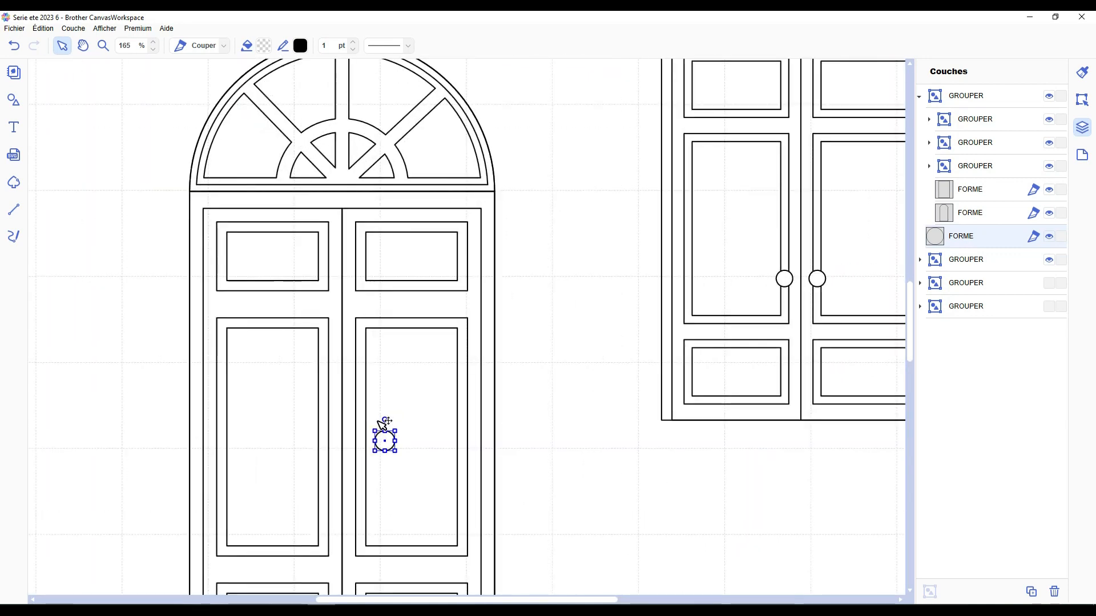
{"action": "scroll", "coordinate": [384, 423], "scroll_direction": "up", "scroll_amount": 1}
{"action": "left_click", "coordinate": [382, 377]}
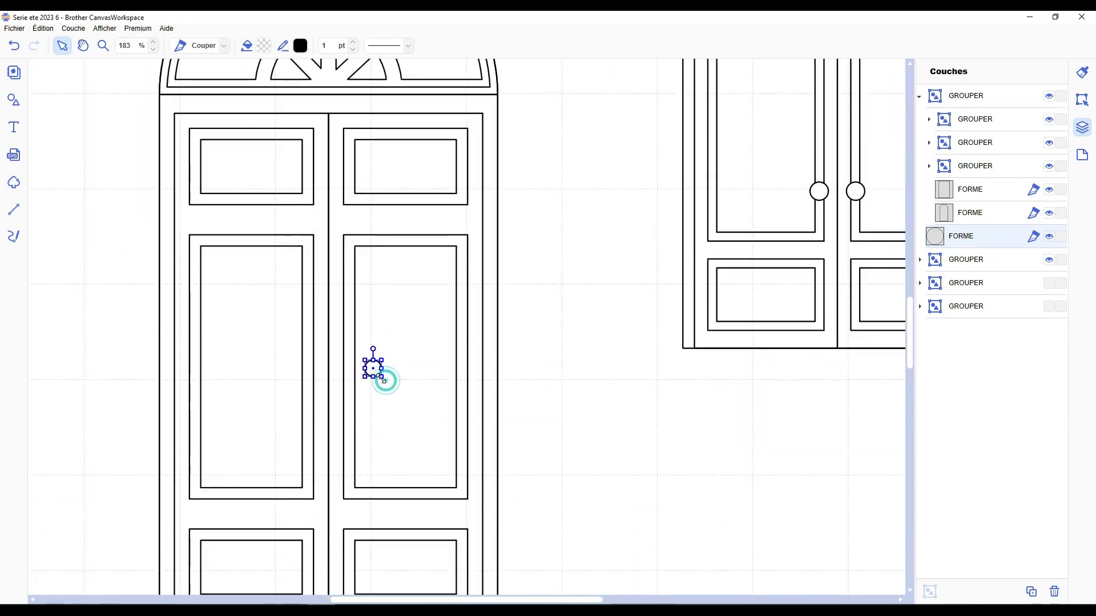
{"action": "left_click_drag", "start_coordinate": [374, 370], "coordinate": [312, 454]}
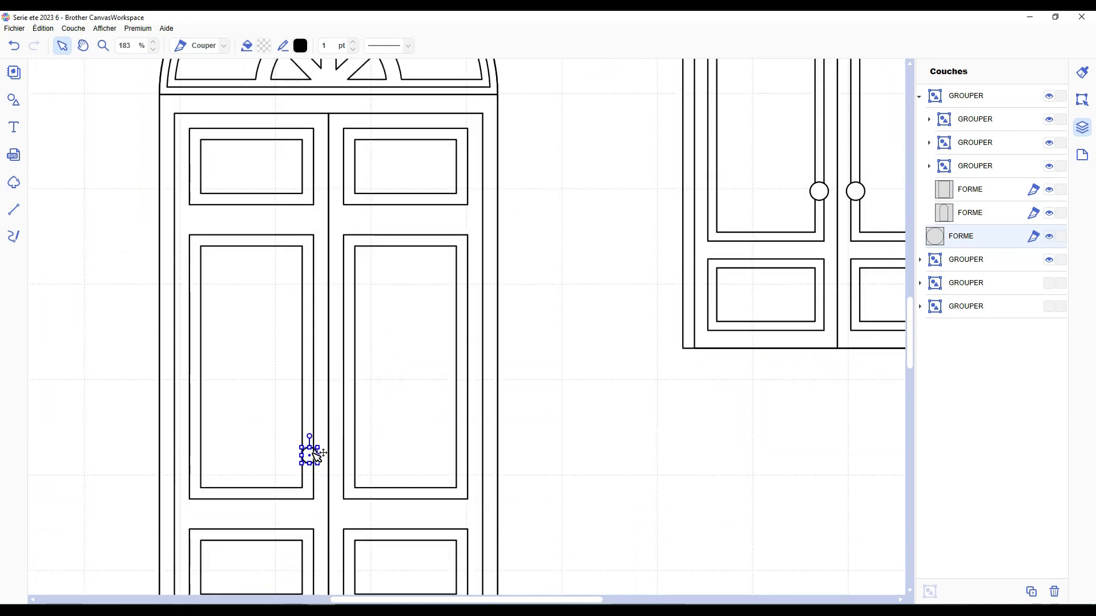
Centre the knob over the tall panel's inner edge, fill it white and bring it to the front
{"action": "scroll", "coordinate": [318, 454], "scroll_direction": "down", "scroll_amount": 2}
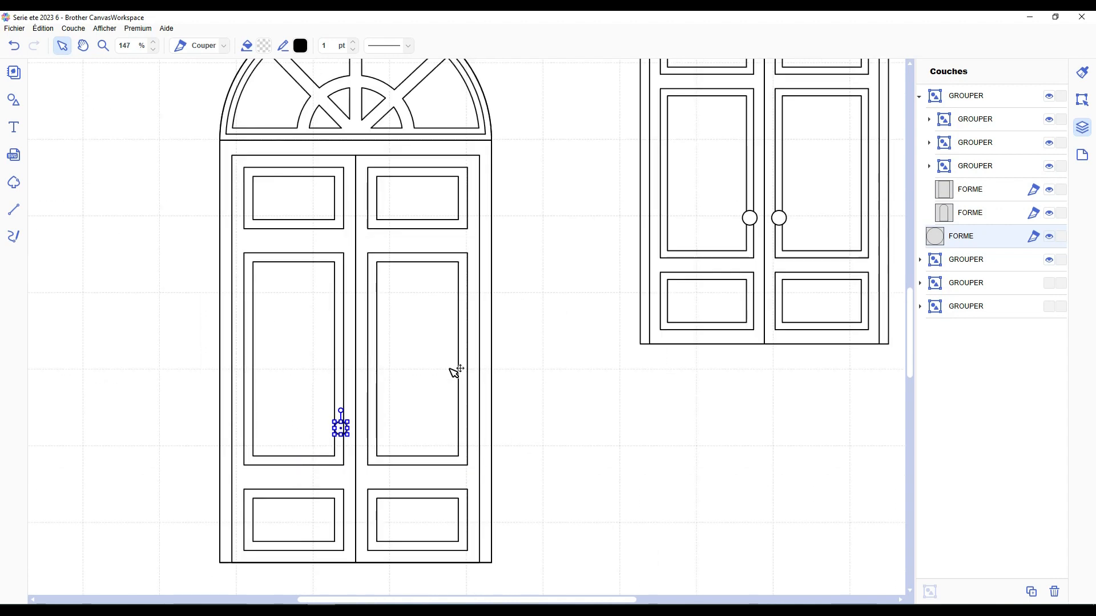
{"action": "scroll", "coordinate": [351, 469], "scroll_direction": "up", "scroll_amount": 4}
{"action": "scroll", "coordinate": [300, 465], "scroll_direction": "down", "scroll_amount": 1}
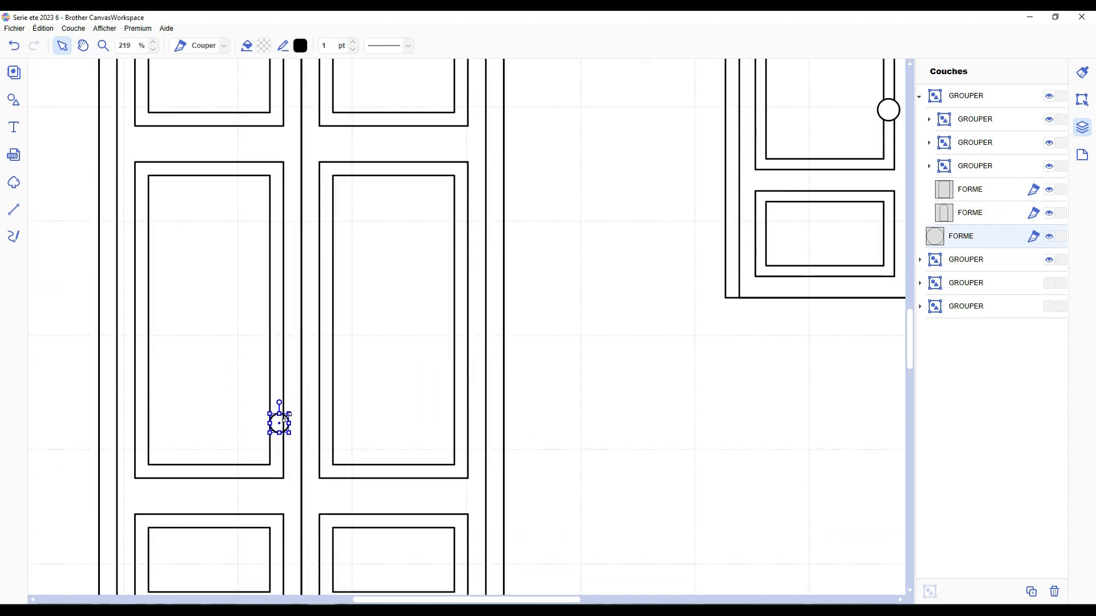
{"action": "mouse_move", "coordinate": [280, 424]}
{"action": "left_mouse_down"}
{"action": "mouse_move", "coordinate": [278, 166]}
{"action": "mouse_move", "coordinate": [273, 460]}
{"action": "mouse_move", "coordinate": [276, 435]}
{"action": "left_mouse_up"}
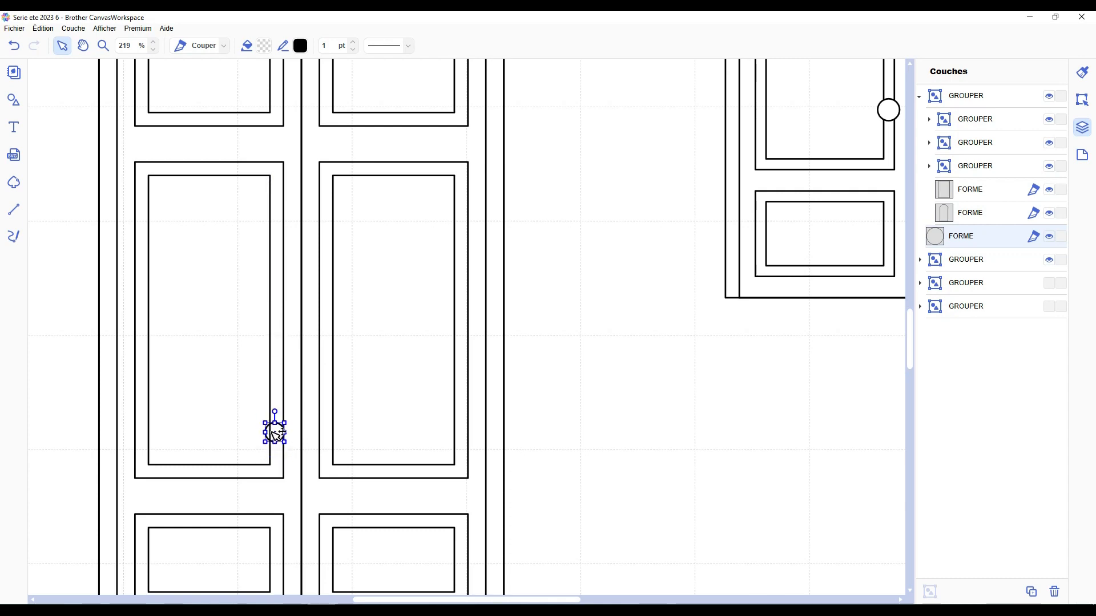
{"action": "left_click", "coordinate": [645, 370]}
{"action": "left_click_drag", "start_coordinate": [275, 432], "coordinate": [276, 432]}
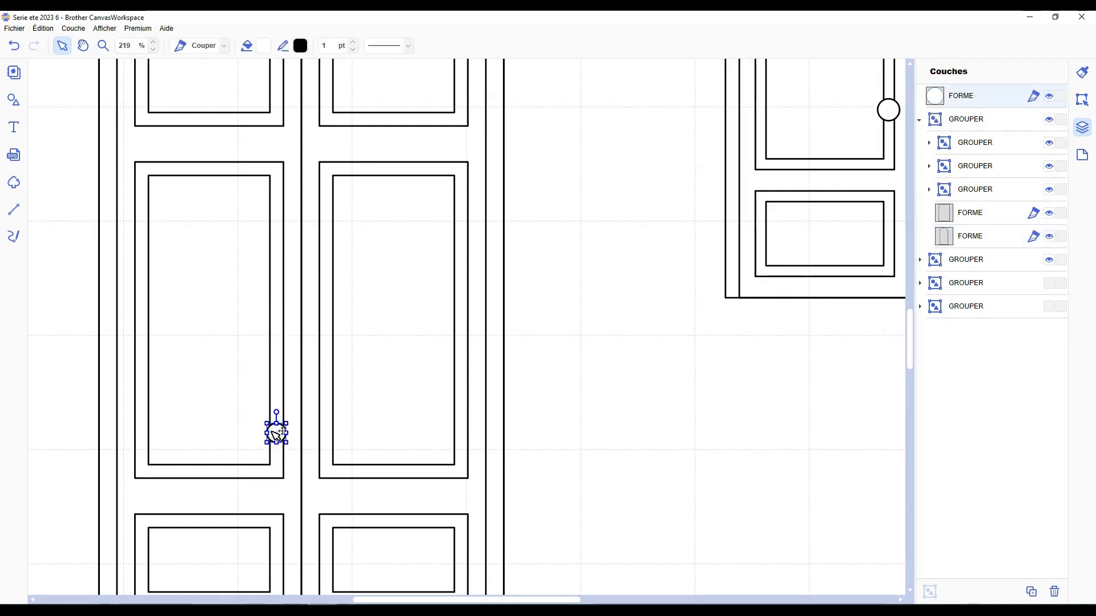
Duplicate the knob onto the right leaf's tall panel at the mirrored position, and align both knobs by their vertical middle
{"action": "scroll", "coordinate": [482, 435], "scroll_direction": "down", "scroll_amount": 2}
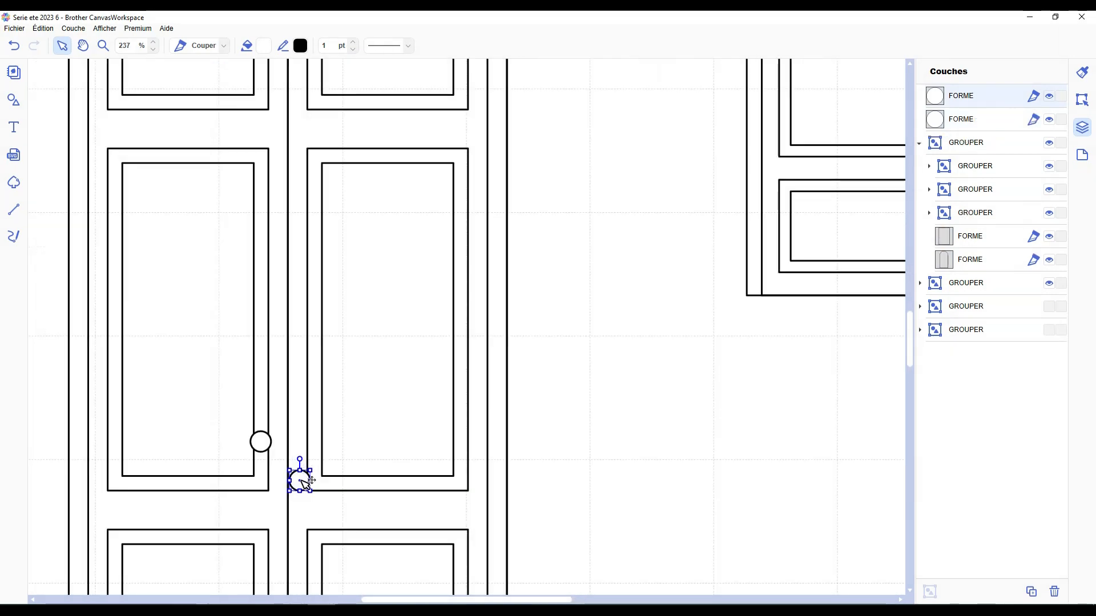
{"action": "left_click_drag", "start_coordinate": [301, 480], "coordinate": [321, 444]}
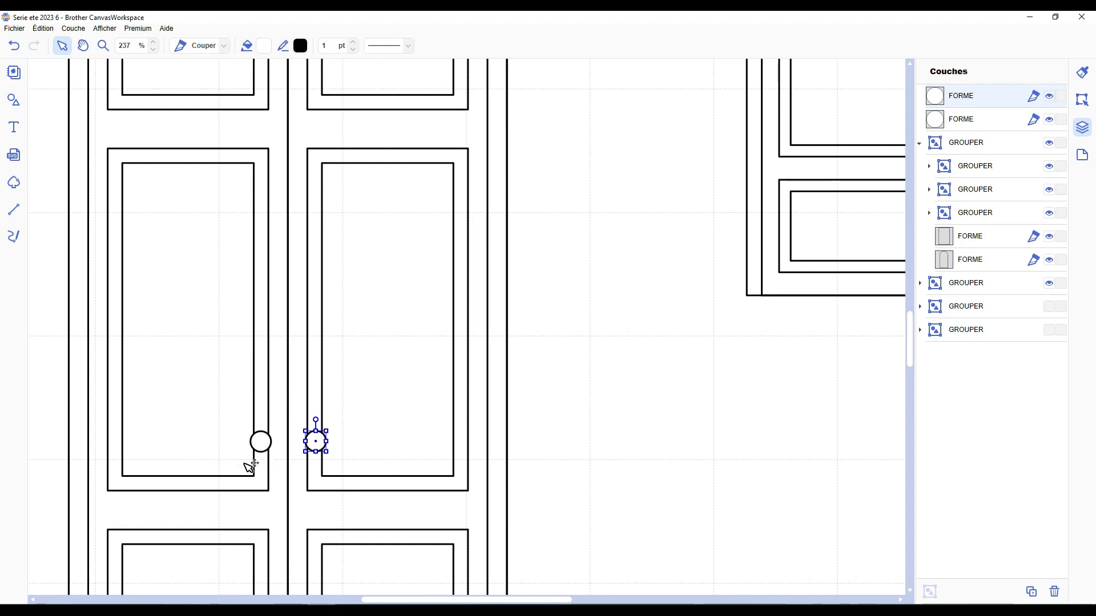
{"action": "left_click", "coordinate": [270, 443], "text": "shift"}
{"action": "left_click", "coordinate": [1081, 99]}
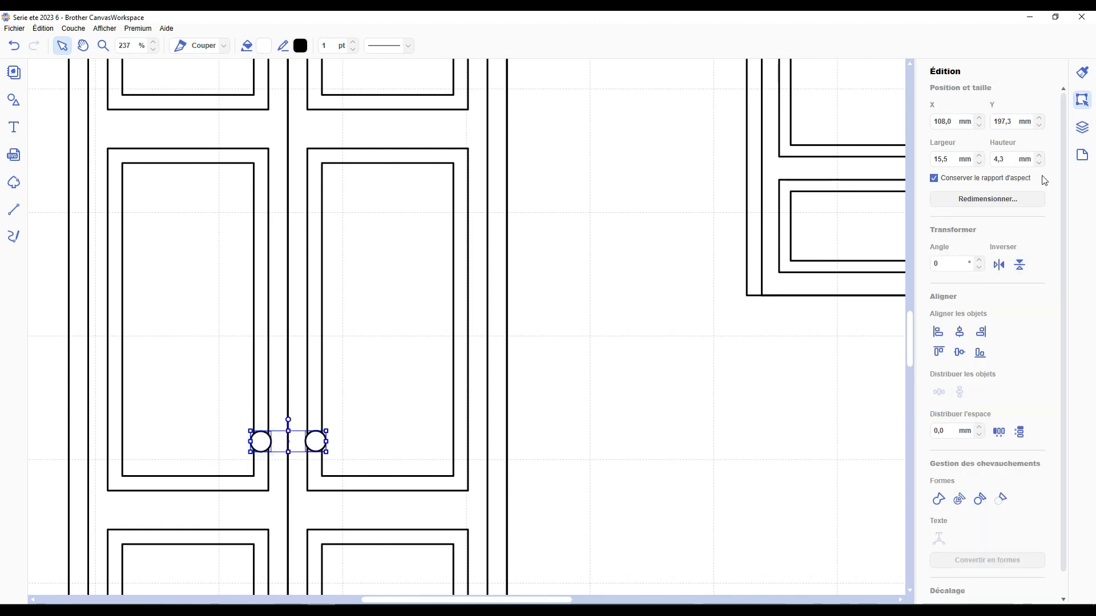
{"action": "left_click", "coordinate": [959, 352]}
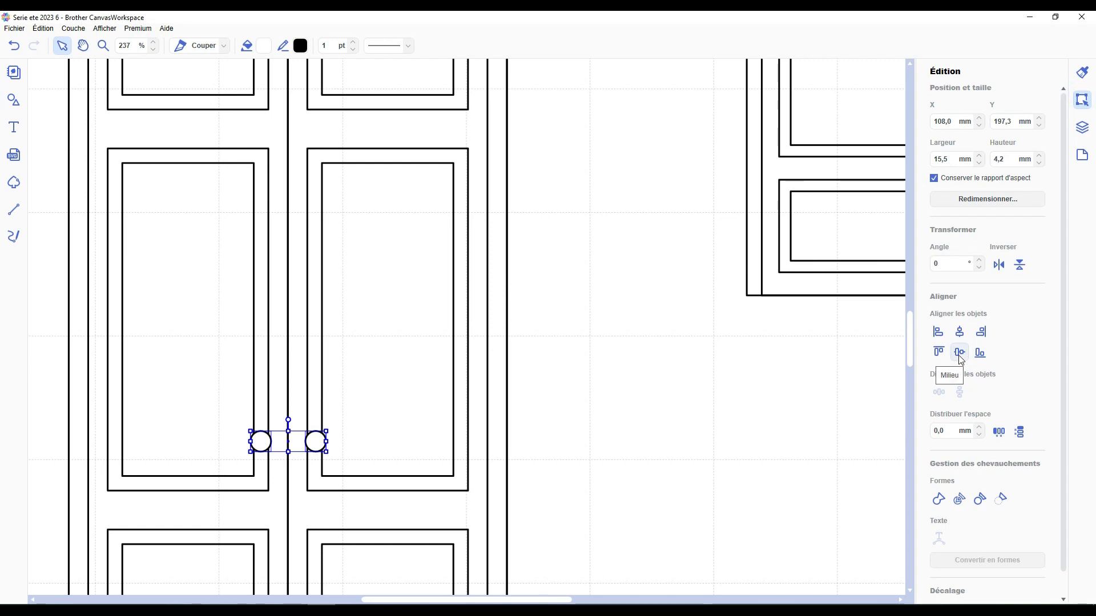
Group the two knobs, centre them horizontally on the new door, and add them to the complete door's group
{"action": "left_click_drag", "start_coordinate": [567, 366], "coordinate": [149, 539]}
{"action": "left_click", "coordinate": [959, 331]}
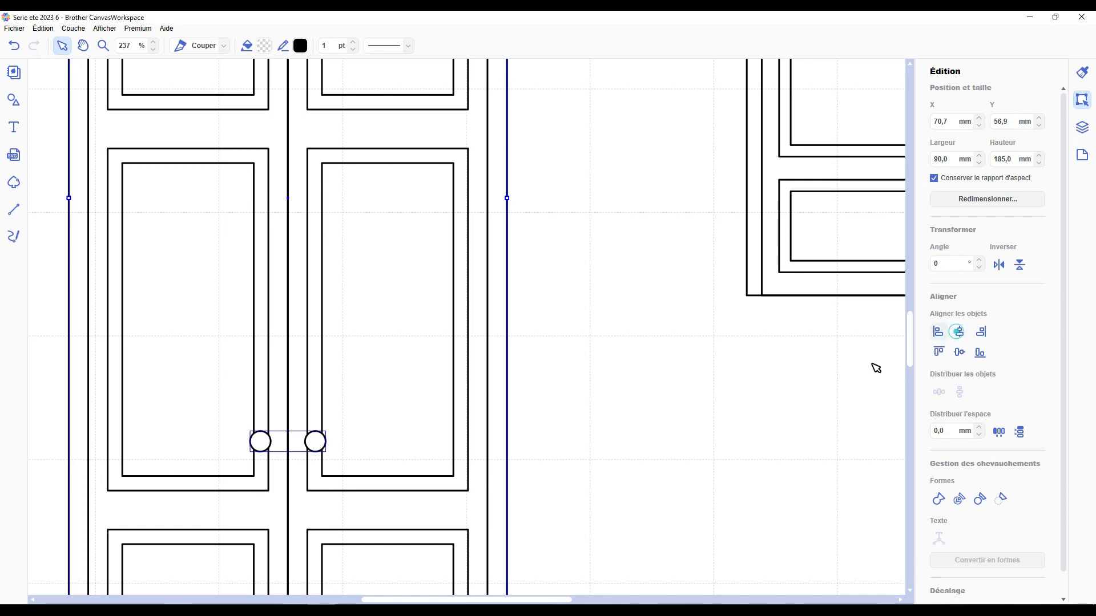
{"action": "scroll", "coordinate": [704, 398], "scroll_direction": "down", "scroll_amount": 5}
{"action": "left_click", "coordinate": [704, 395]}
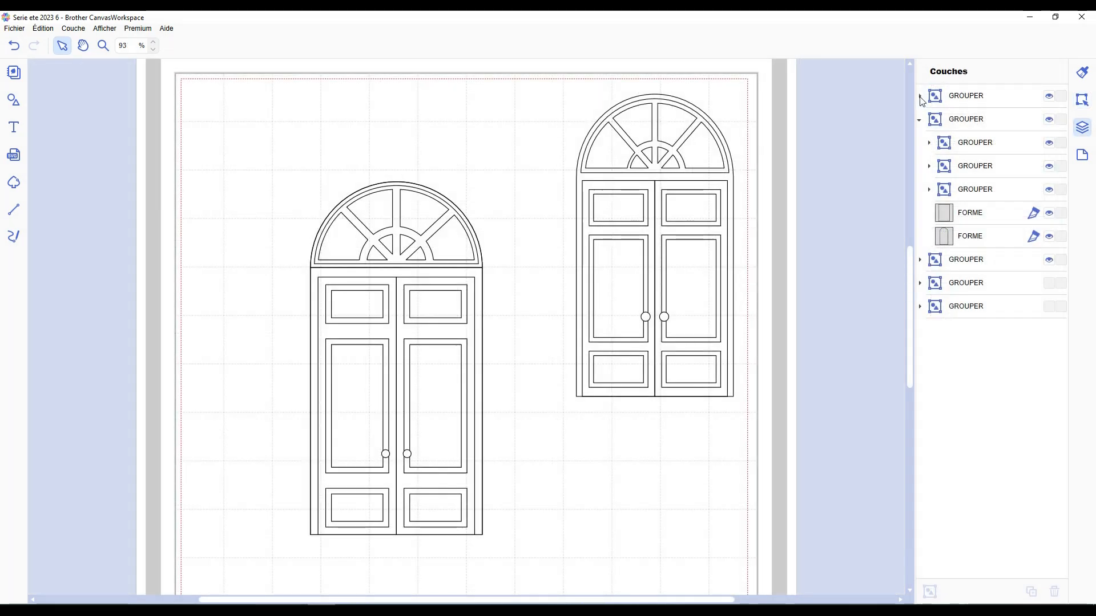
{"action": "left_click_drag", "start_coordinate": [951, 96], "coordinate": [955, 136]}
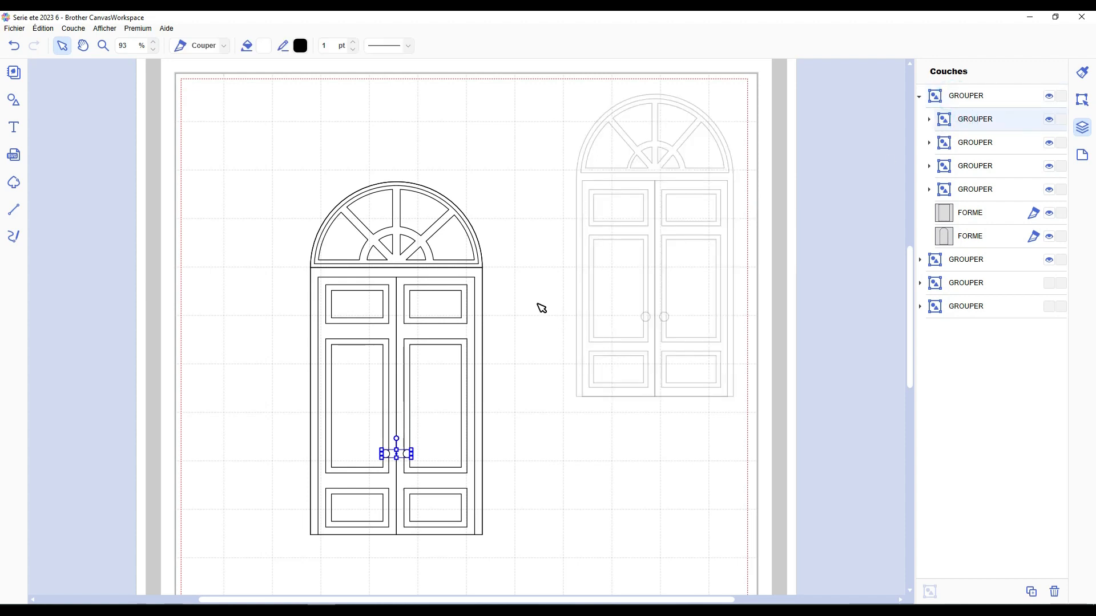
Move the completed larger door upward and place the smaller door beside it with their bases level
{"action": "left_click", "coordinate": [530, 282]}
{"action": "left_click_drag", "start_coordinate": [429, 285], "coordinate": [449, 219]}
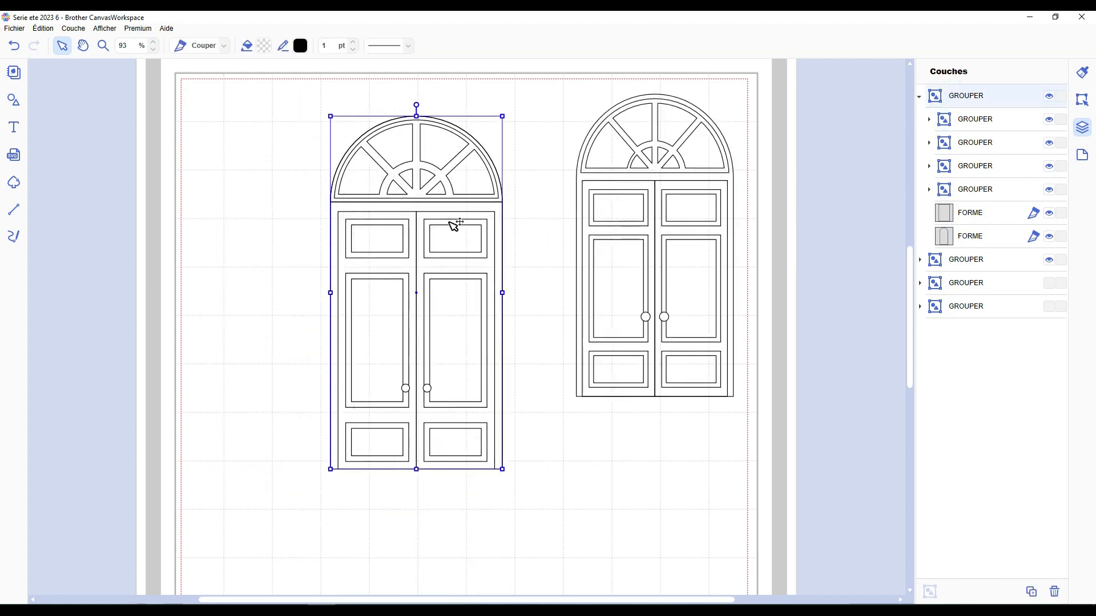
{"action": "scroll", "coordinate": [512, 265], "scroll_direction": "down", "scroll_amount": 3}
{"action": "left_click_drag", "start_coordinate": [582, 251], "coordinate": [564, 279]}
{"action": "left_click_drag", "start_coordinate": [564, 279], "coordinate": [547, 294]}
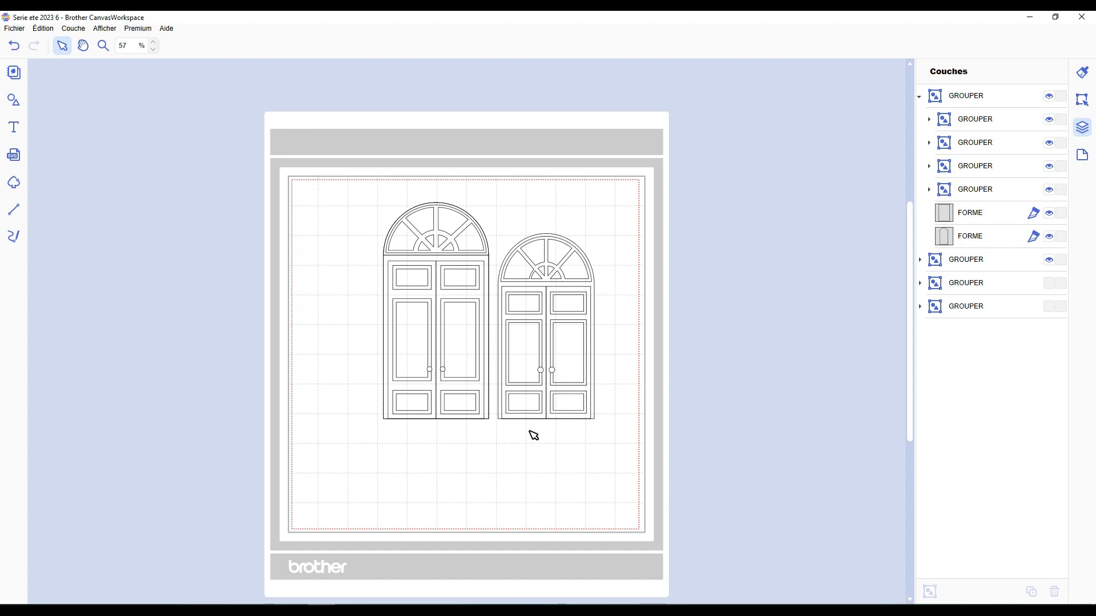
Put both finished doors off the mat, and separate a duplicate of the larger door into its plain arched outline and detailed parts
{"action": "left_click", "coordinate": [649, 282]}
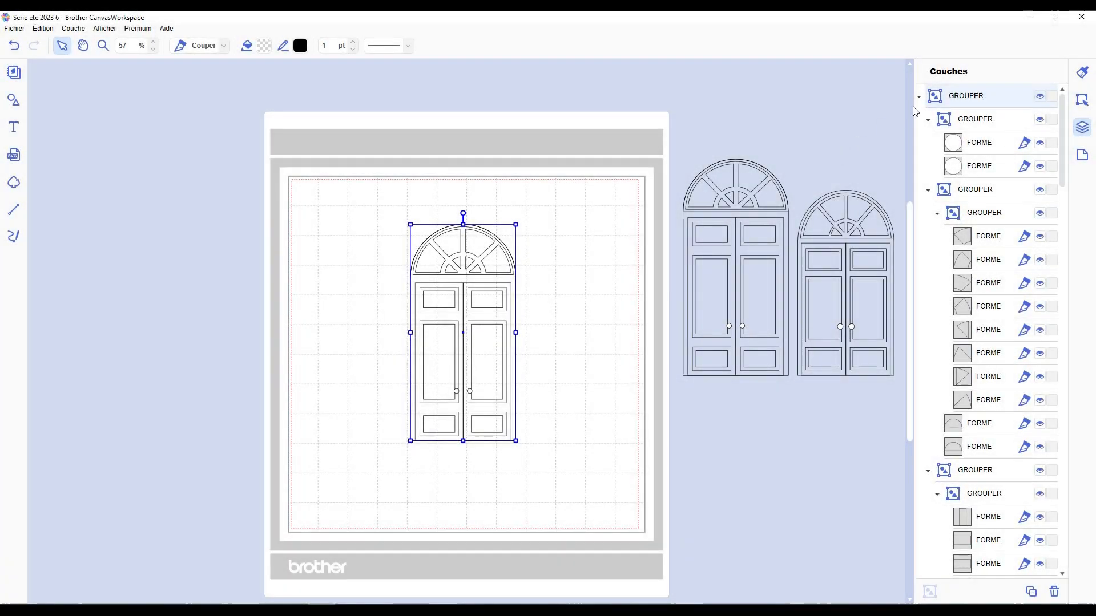
{"action": "left_click", "coordinate": [919, 96]}
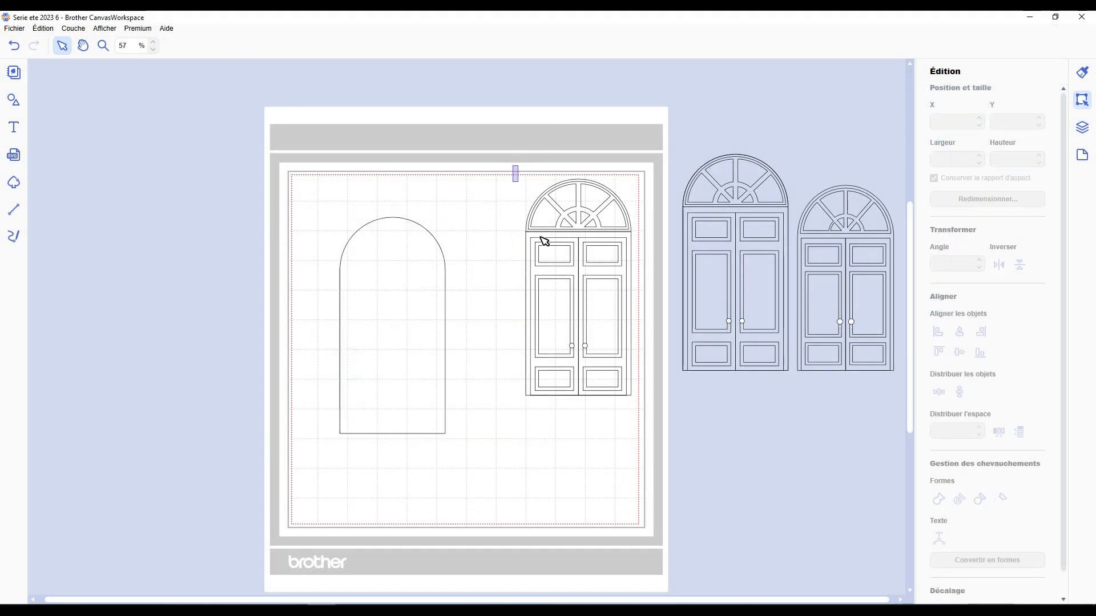
{"action": "left_click_drag", "start_coordinate": [511, 166], "coordinate": [626, 406]}
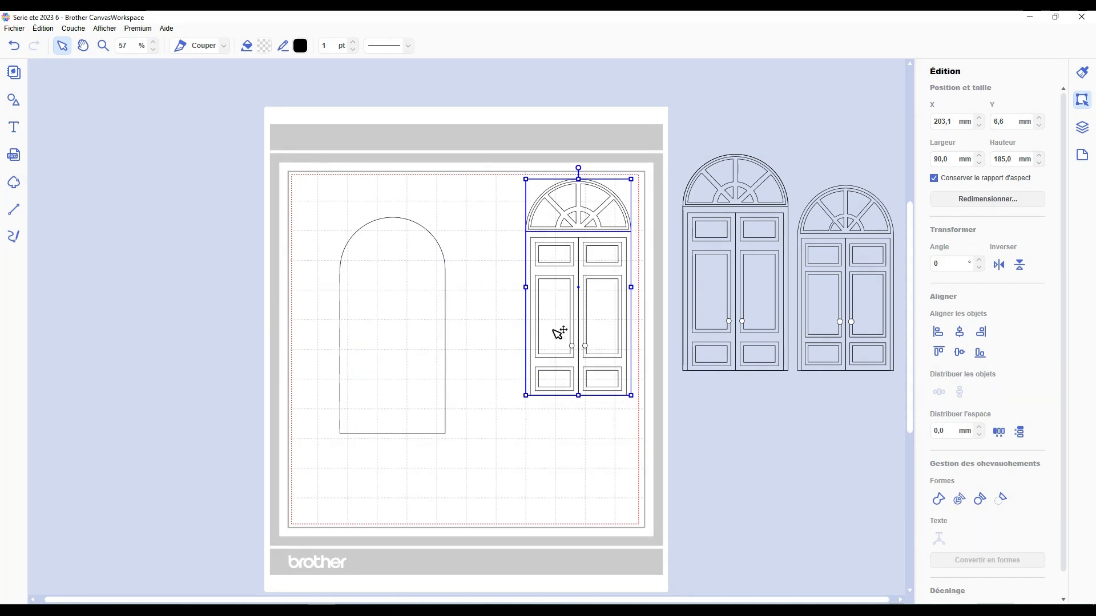
Duplicate the plain arched outline, align both by their bottoms with 0.0 mm horizontal spacing, and weld them into one card base
{"action": "left_click_drag", "start_coordinate": [388, 325], "coordinate": [456, 340]}
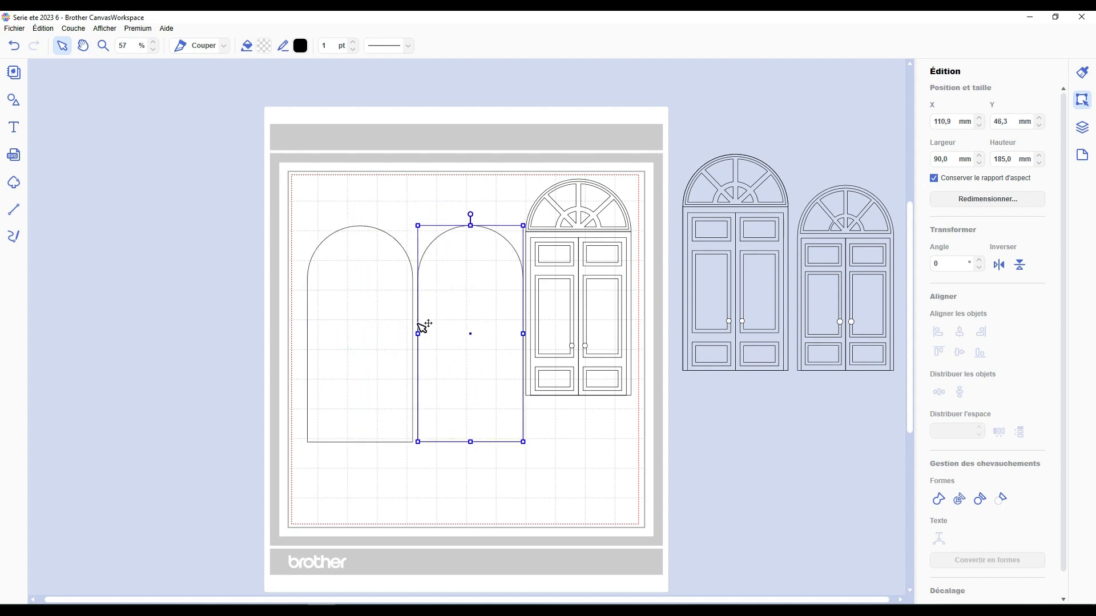
{"action": "mouse_move", "coordinate": [360, 186]}
{"action": "left_mouse_down"}
{"action": "mouse_move", "coordinate": [382, 245]}
{"action": "mouse_move", "coordinate": [464, 316]}
{"action": "left_mouse_up"}
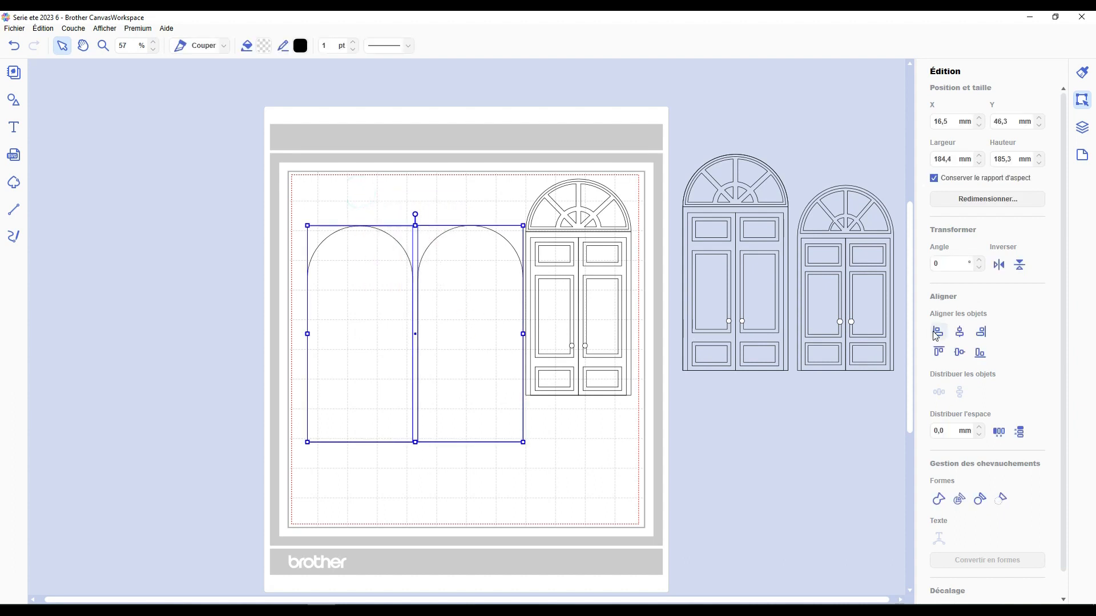
{"action": "left_click", "coordinate": [979, 353]}
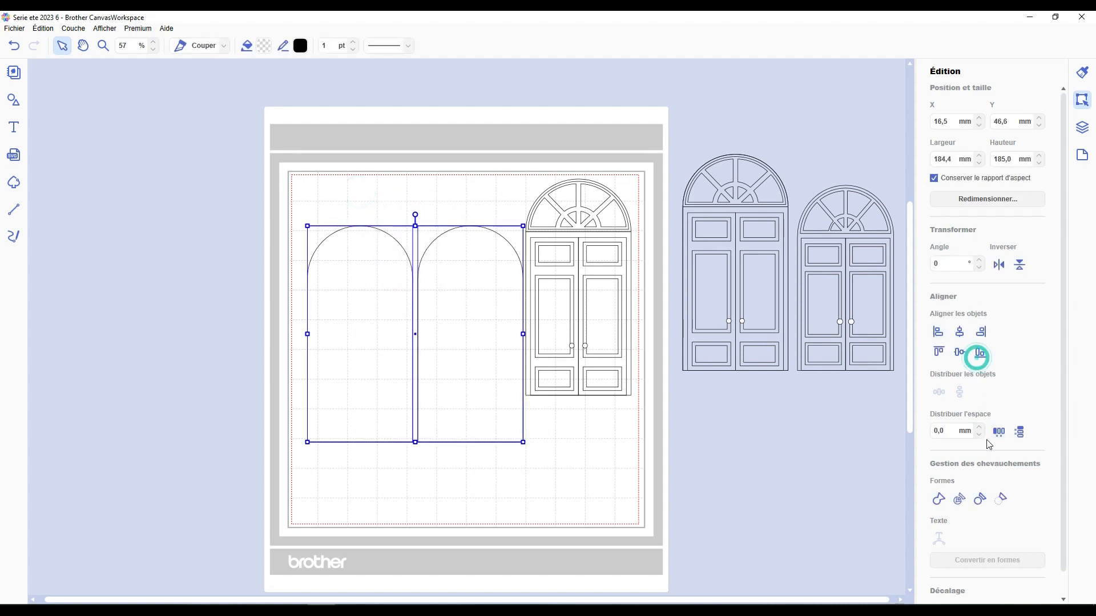
{"action": "left_click", "coordinate": [999, 431]}
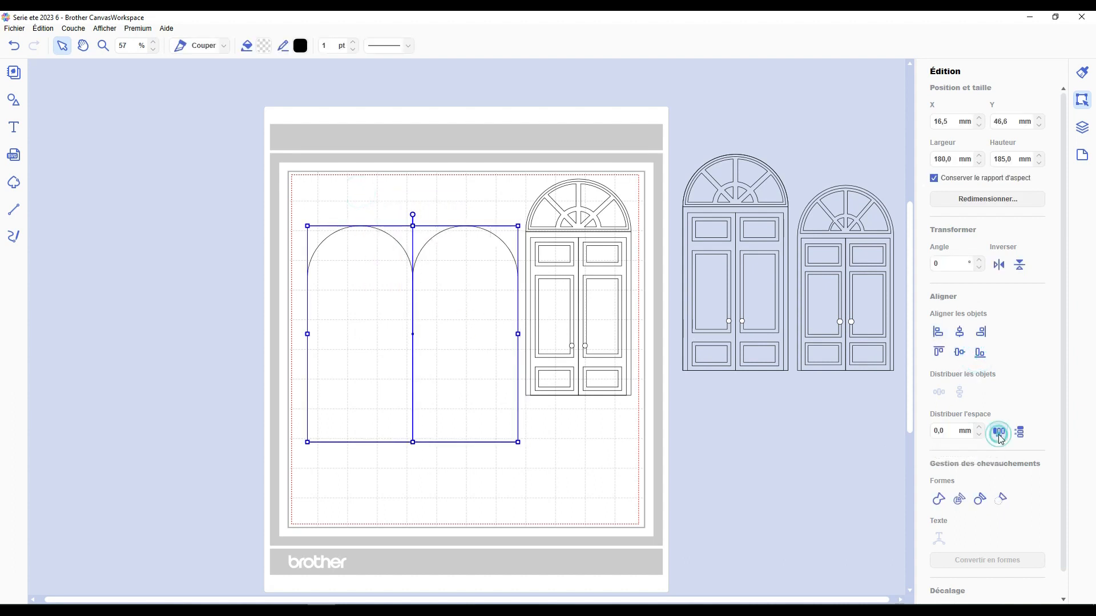
{"action": "left_click", "coordinate": [939, 498]}
Draw a vertical 140 mm fold line from the junction of the two arches to the base, and make it dashed
{"action": "key", "text": "l"}
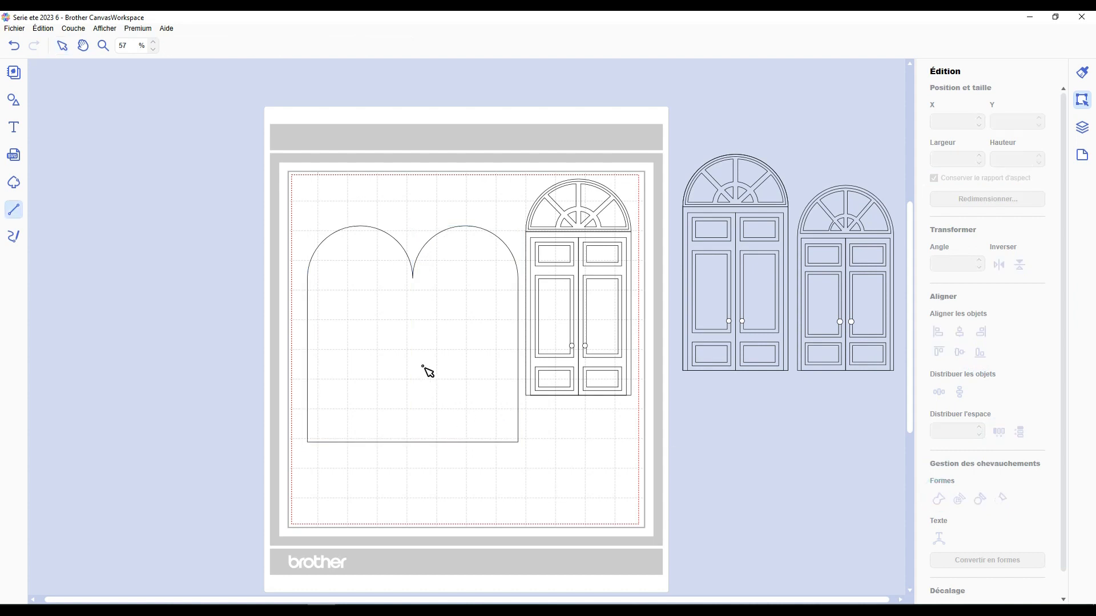
{"action": "left_click", "coordinate": [412, 278]}
{"action": "left_click", "coordinate": [413, 442]}
{"action": "left_click", "coordinate": [413, 442]}
{"action": "left_click", "coordinate": [400, 45]}
{"action": "left_click", "coordinate": [400, 84]}
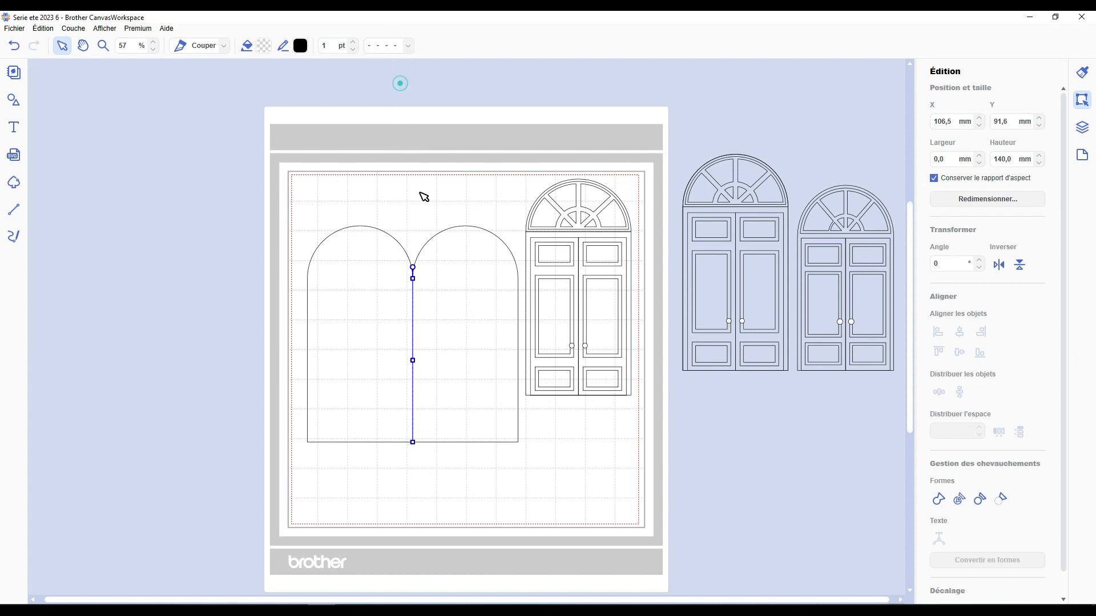
{"action": "left_click", "coordinate": [420, 193]}
Group the card base with its fold line near the mat's upper left corner, and move the detailed door onto its right half
{"action": "left_click_drag", "start_coordinate": [341, 181], "coordinate": [477, 384]}
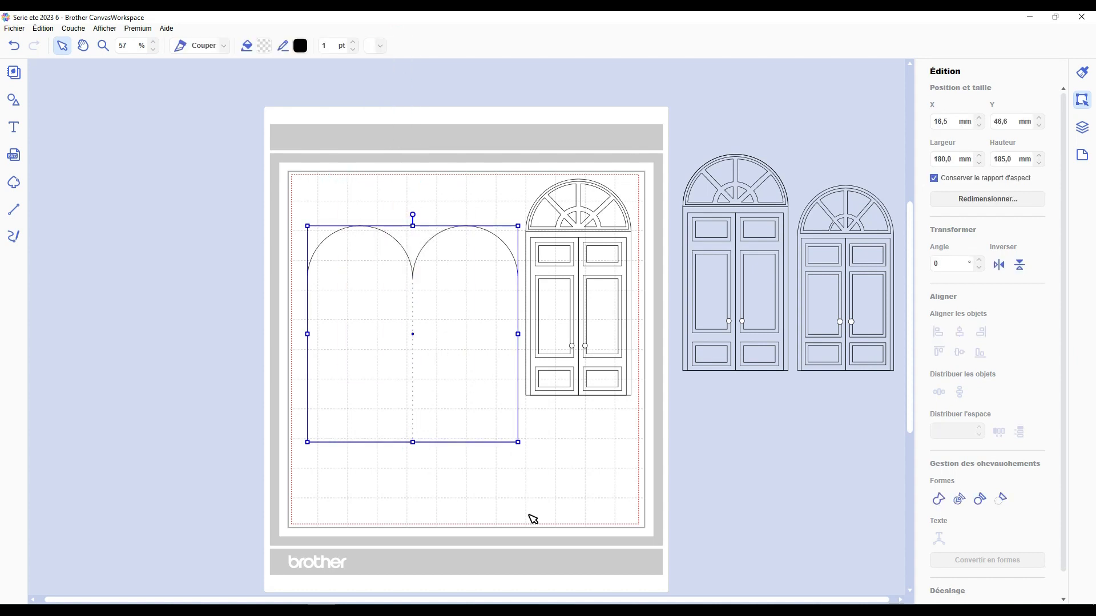
{"action": "left_click_drag", "start_coordinate": [411, 298], "coordinate": [398, 257]}
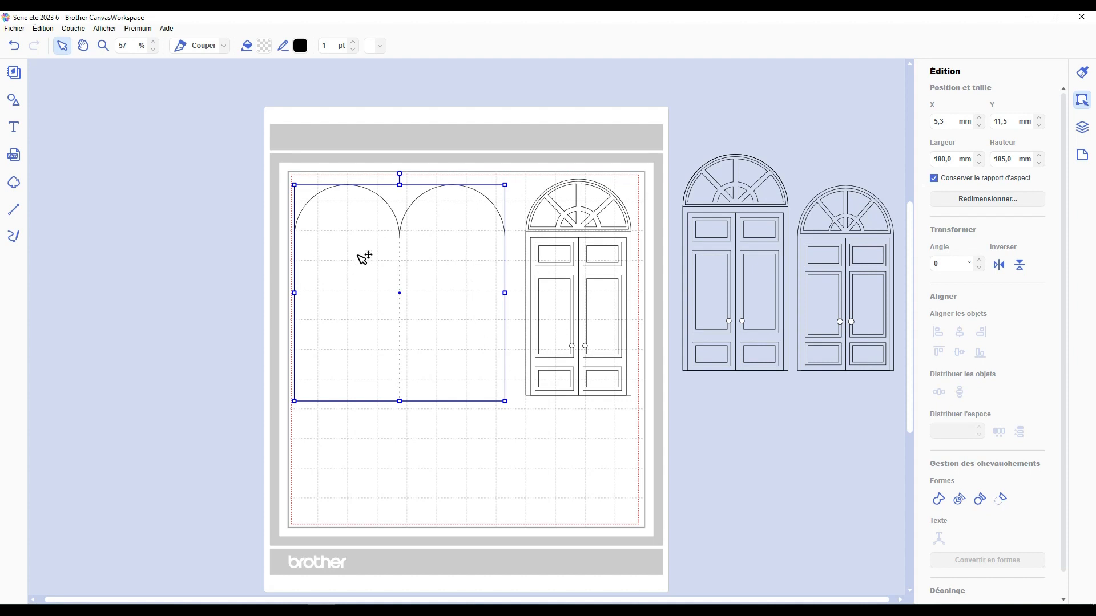
{"action": "left_click", "coordinate": [599, 310]}
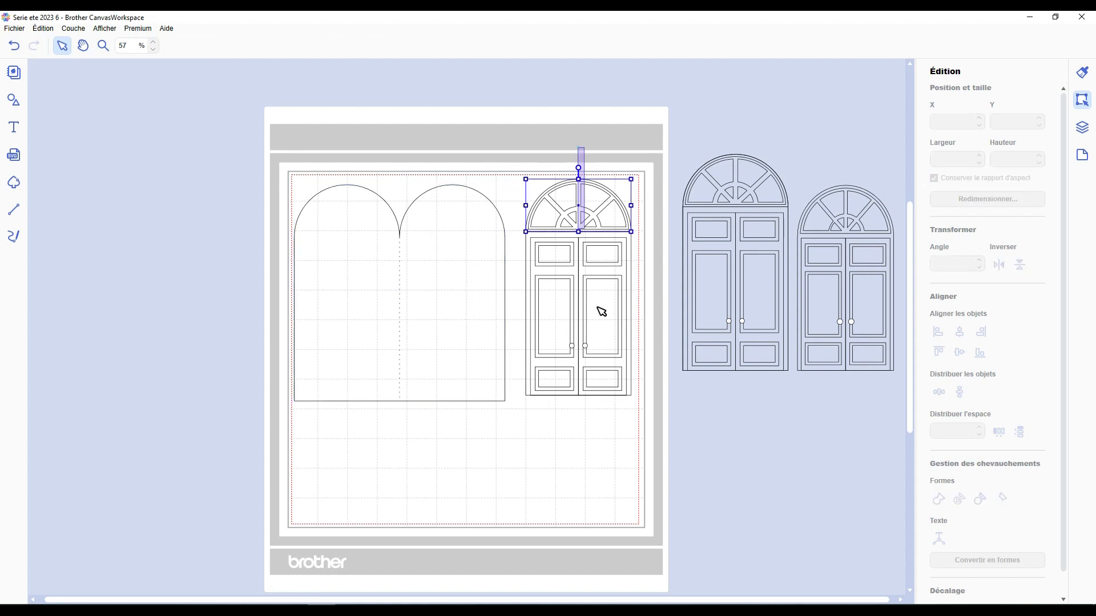
{"action": "left_click_drag", "start_coordinate": [611, 276], "coordinate": [488, 283]}
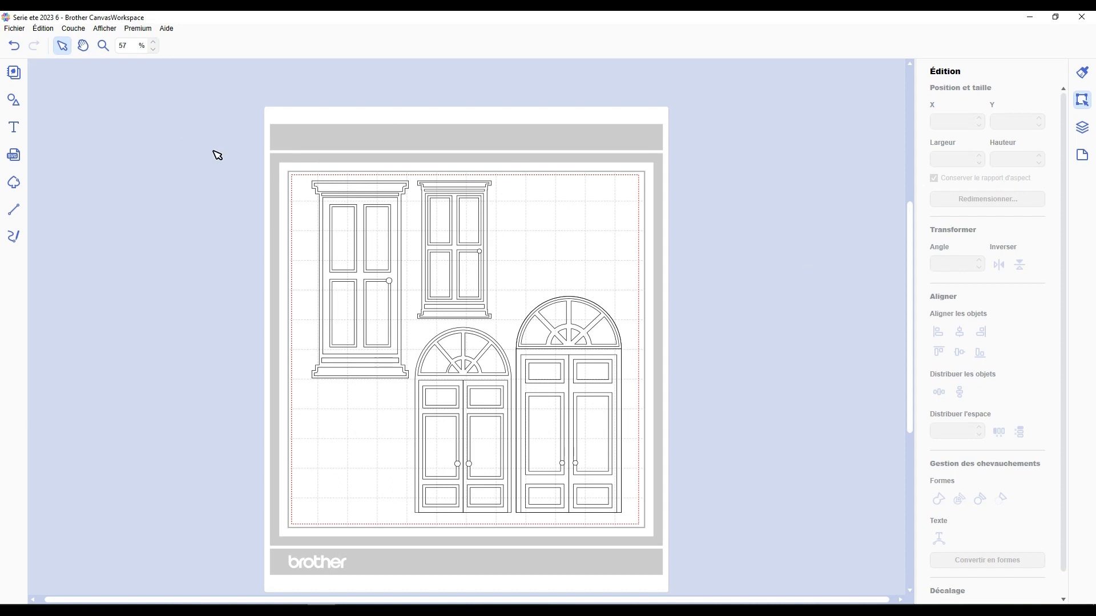
Open the Carte mums Noel 2022 project and move the scalloped roof piece up over the tall card base
{"action": "left_click", "coordinate": [167, 125]}
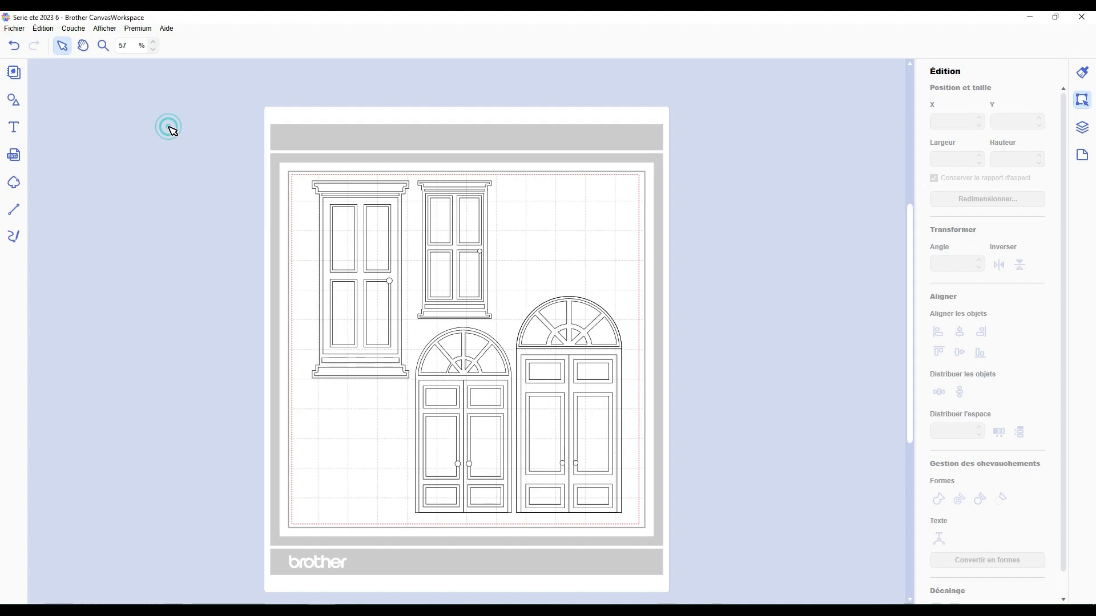
{"action": "left_click", "coordinate": [21, 33]}
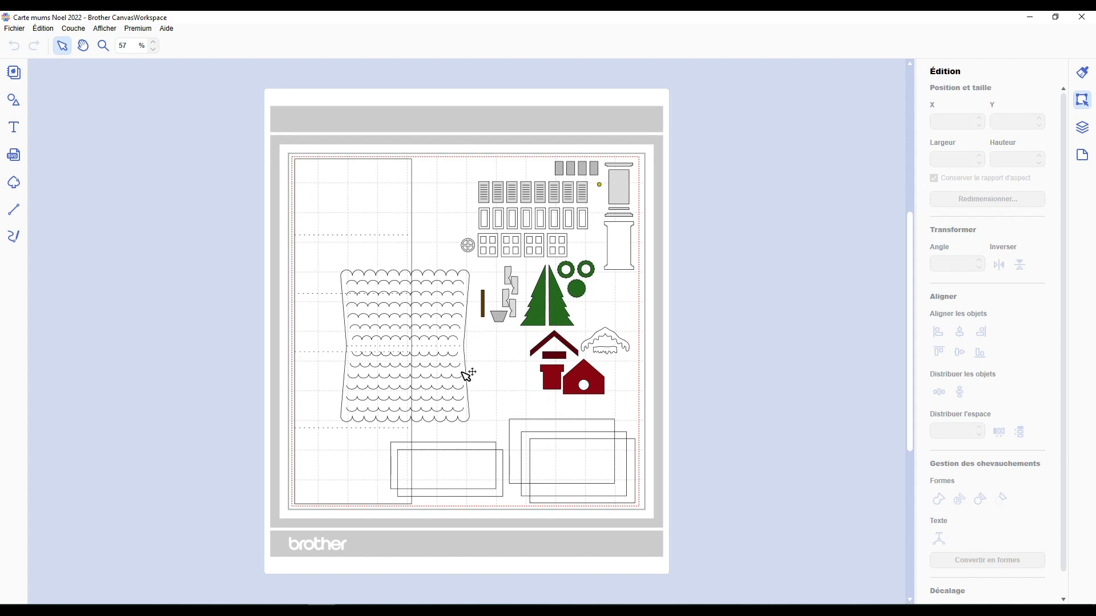
{"action": "left_click_drag", "start_coordinate": [438, 370], "coordinate": [405, 287]}
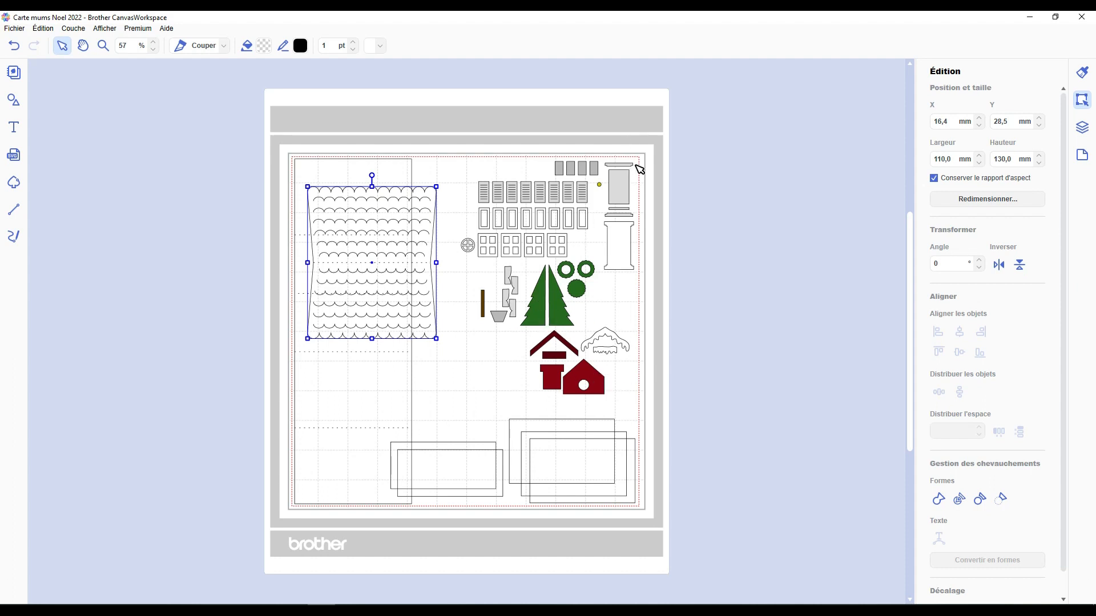
Select the grey door parts together with their white outline, and the door parts alone, to examine how the layered door is built
{"action": "left_click_drag", "start_coordinate": [640, 135], "coordinate": [605, 273]}
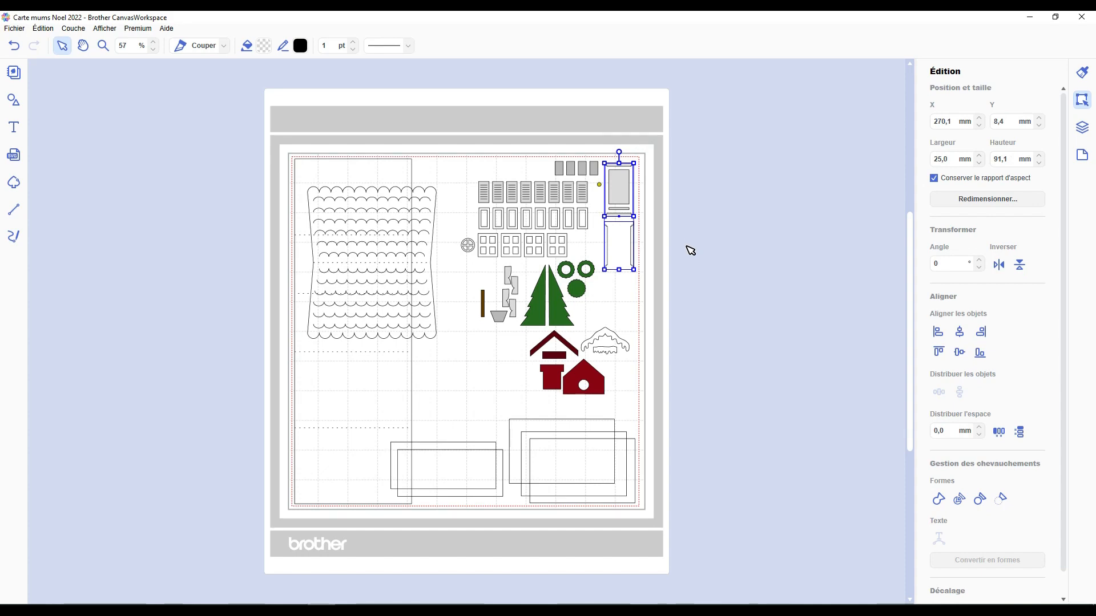
{"action": "scroll", "coordinate": [698, 204], "scroll_direction": "up", "scroll_amount": 4}
{"action": "scroll", "coordinate": [763, 416], "scroll_direction": "up", "scroll_amount": 2}
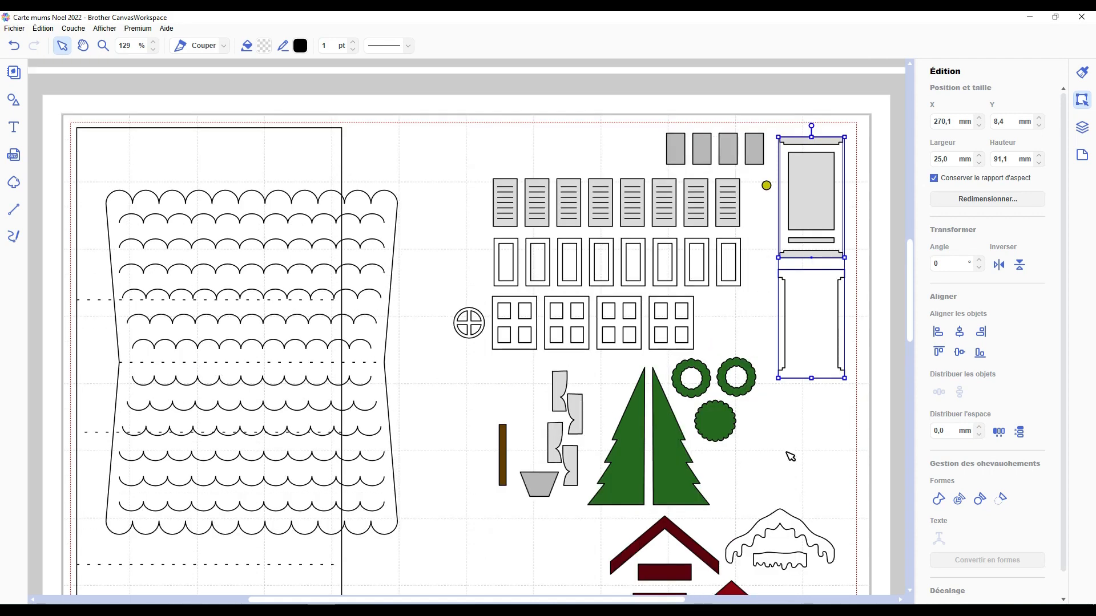
{"action": "left_click", "coordinate": [796, 443]}
{"action": "left_click", "coordinate": [833, 257]}
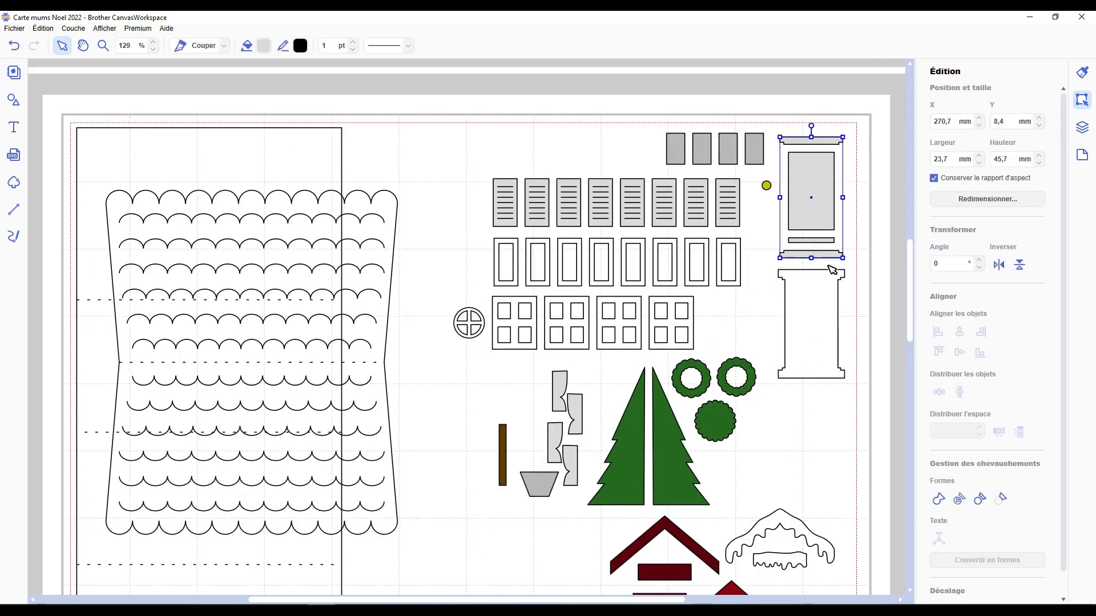
{"action": "left_click", "coordinate": [876, 283]}
{"action": "scroll", "coordinate": [873, 279], "scroll_direction": "down", "scroll_amount": 2}
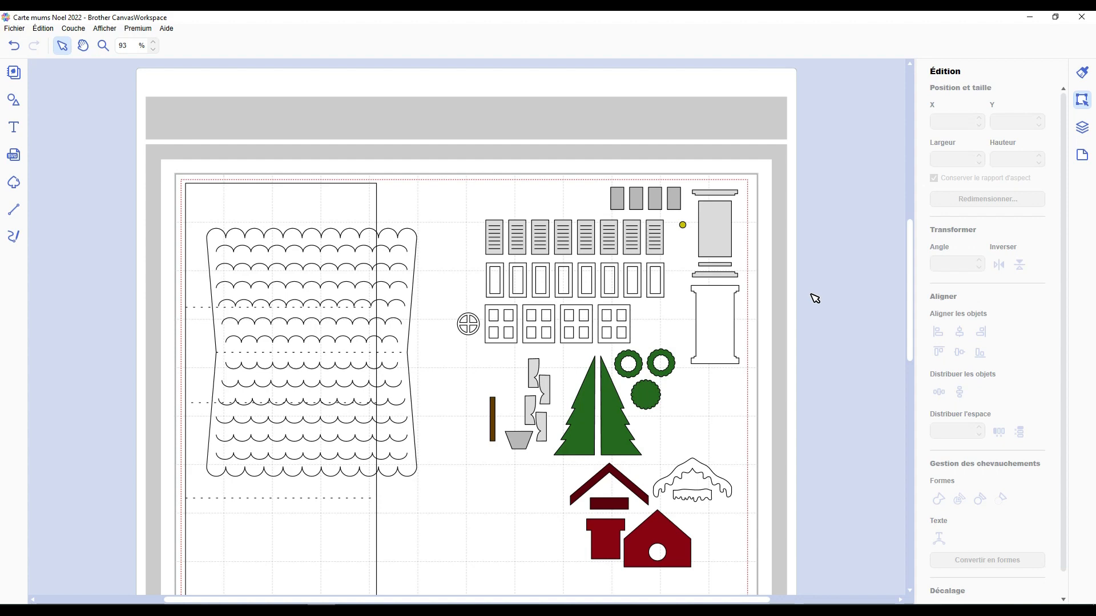
Bring the row of eight rectangular shutter frames to the front and place it over the louvred shutters
{"action": "scroll", "coordinate": [799, 274], "scroll_direction": "up", "scroll_amount": 1}
{"action": "right_click", "coordinate": [475, 277]}
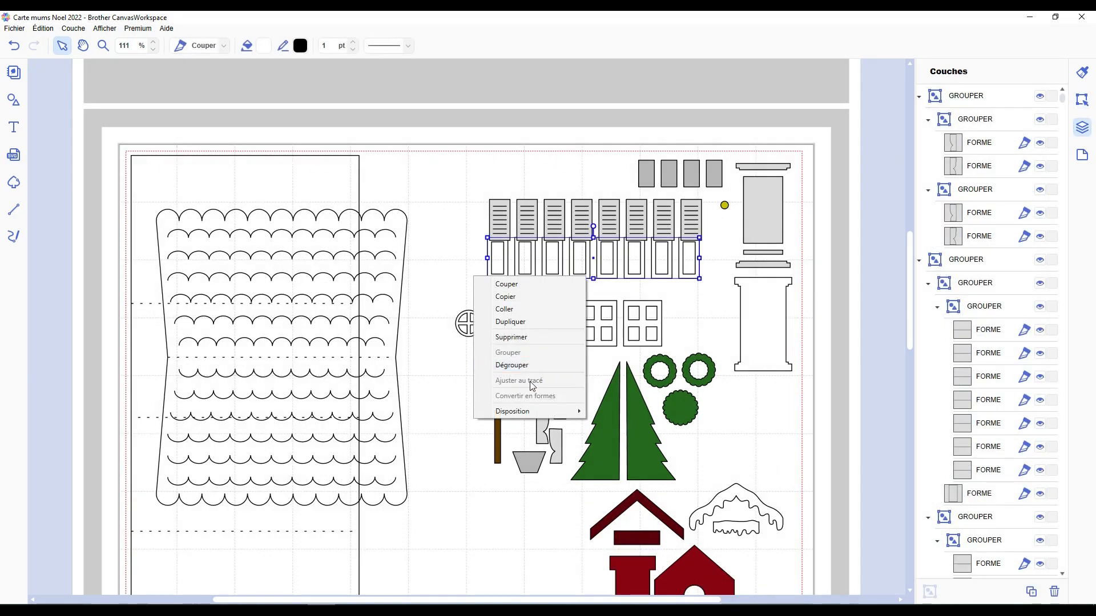
{"action": "mouse_move", "coordinate": [542, 412]}
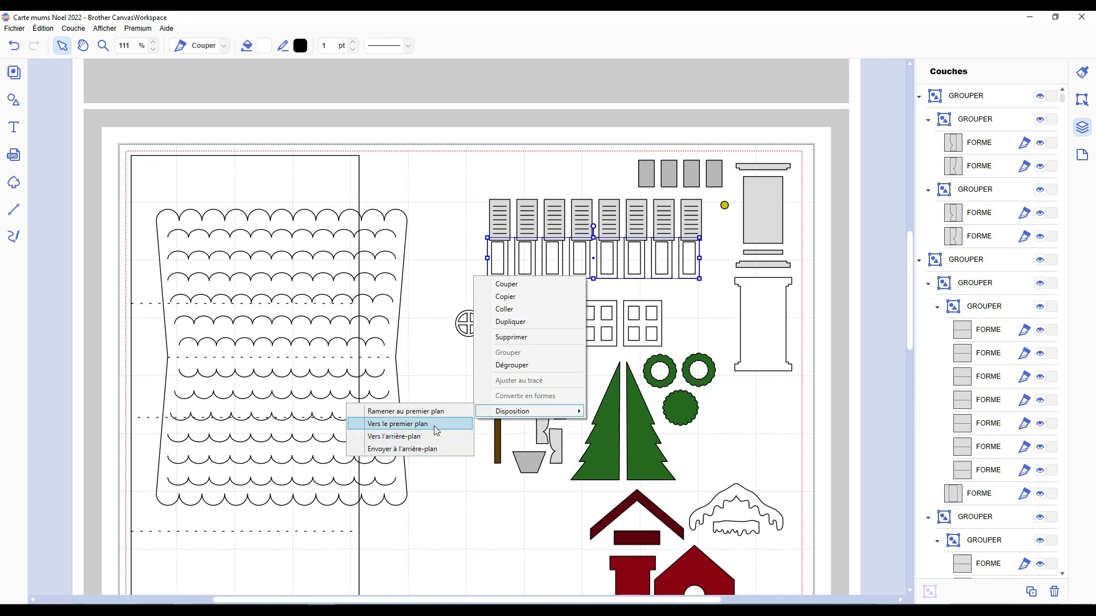
{"action": "left_click", "coordinate": [439, 413]}
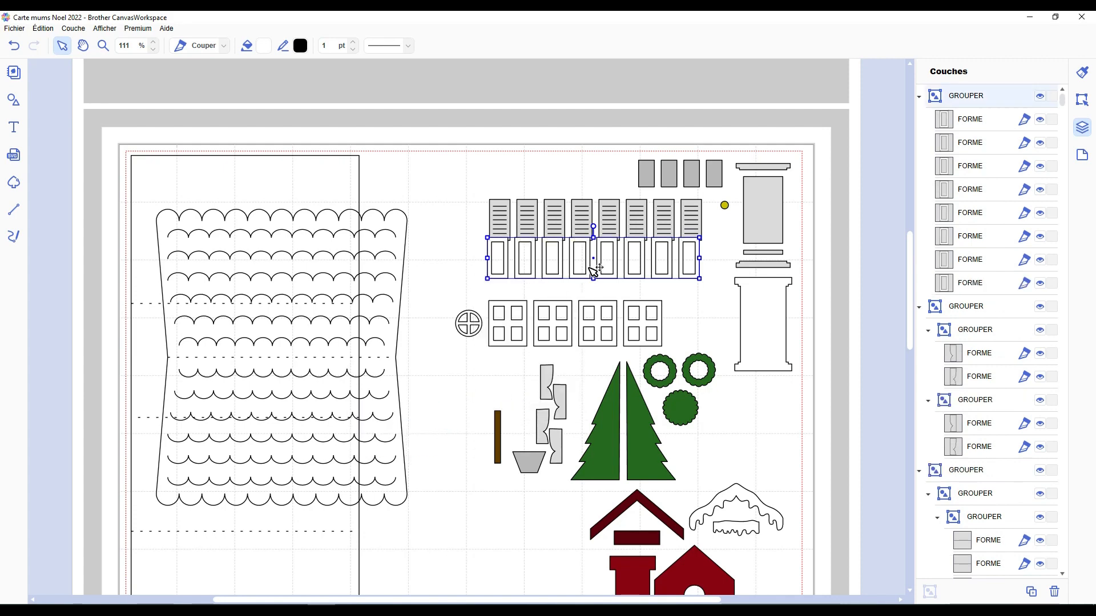
{"action": "left_click_drag", "start_coordinate": [593, 270], "coordinate": [591, 230]}
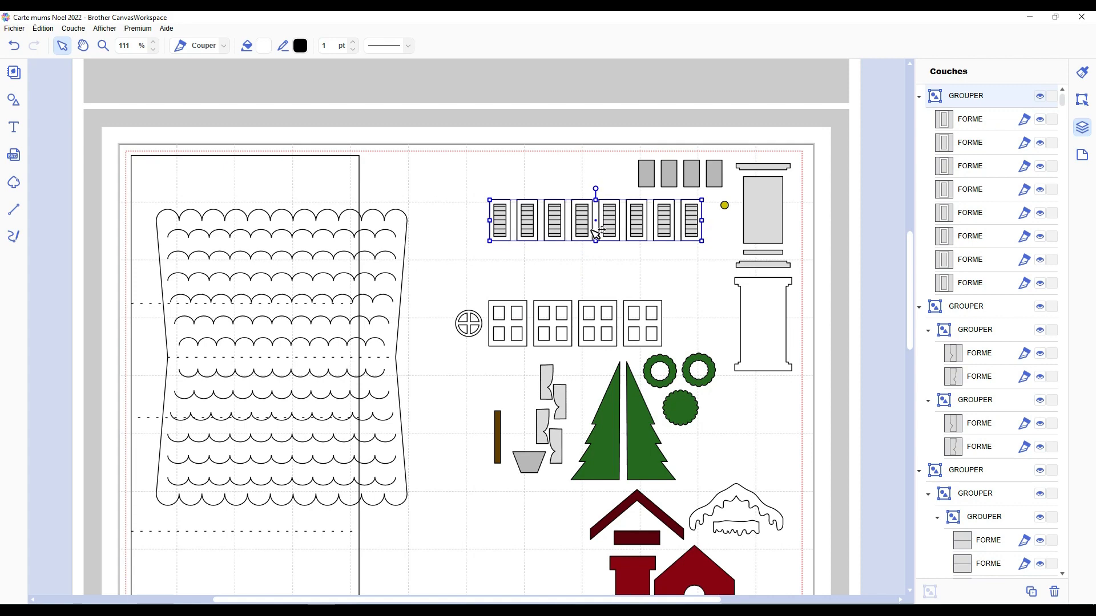
Place the grey curtain group over the first four-pane window, send it backward one level, and set it back below the windows
{"action": "left_click_drag", "start_coordinate": [543, 382], "coordinate": [499, 325]}
{"action": "right_click", "coordinate": [497, 327]}
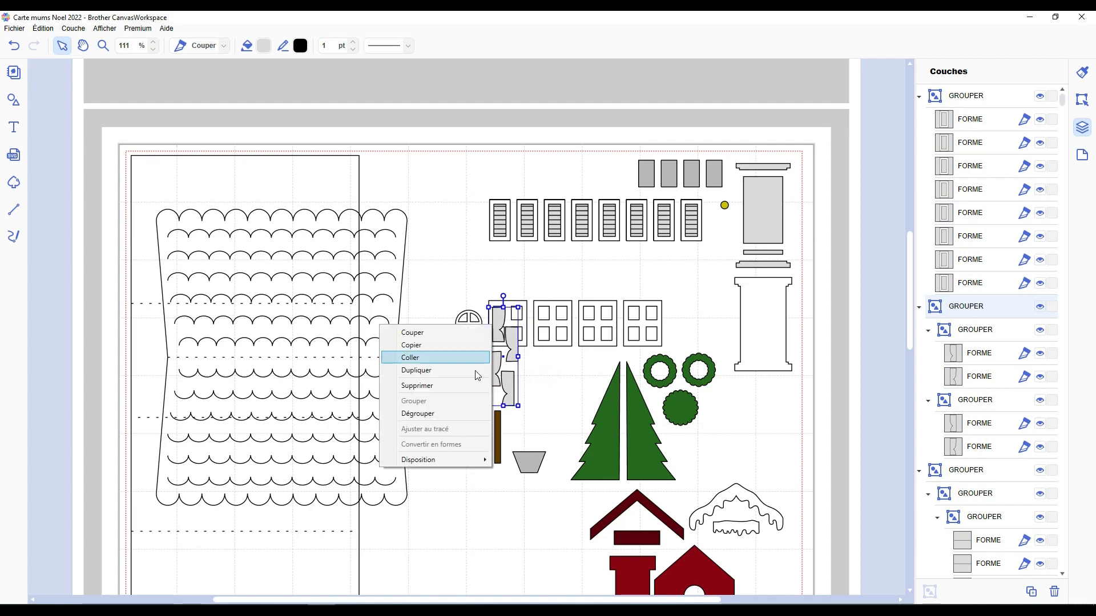
{"action": "mouse_move", "coordinate": [443, 457]}
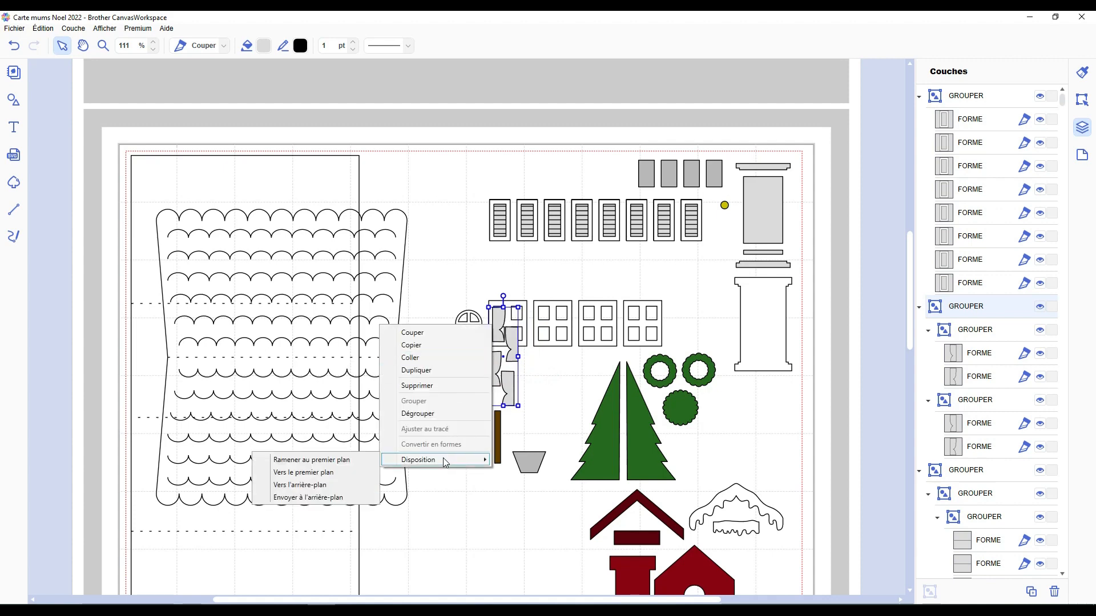
{"action": "left_click", "coordinate": [332, 485]}
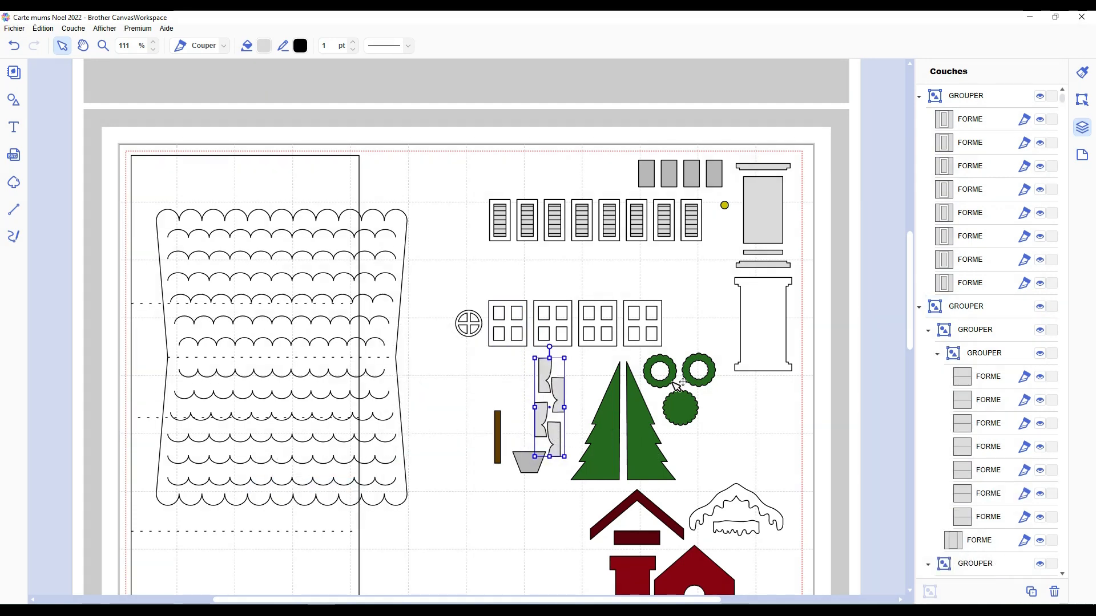
Shift the green tree and wreath group slightly left, and move the white snow trim up beside the trees
{"action": "mouse_move", "coordinate": [693, 388]}
{"action": "left_mouse_down"}
{"action": "mouse_move", "coordinate": [689, 372]}
{"action": "mouse_move", "coordinate": [495, 357]}
{"action": "mouse_move", "coordinate": [466, 340]}
{"action": "mouse_move", "coordinate": [684, 388]}
{"action": "left_mouse_up"}
{"action": "scroll", "coordinate": [655, 405], "scroll_direction": "down", "scroll_amount": 3}
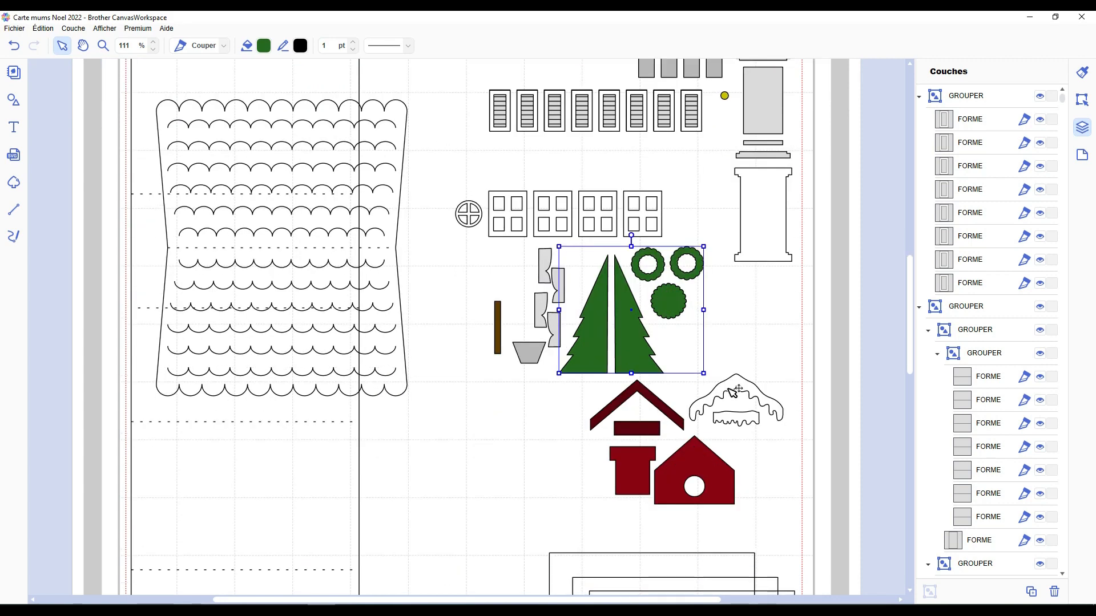
{"action": "left_click", "coordinate": [753, 390]}
{"action": "left_click_drag", "start_coordinate": [753, 390], "coordinate": [755, 352]}
{"action": "left_click", "coordinate": [799, 344]}
{"action": "scroll", "coordinate": [510, 348], "scroll_direction": "down", "scroll_amount": 4}
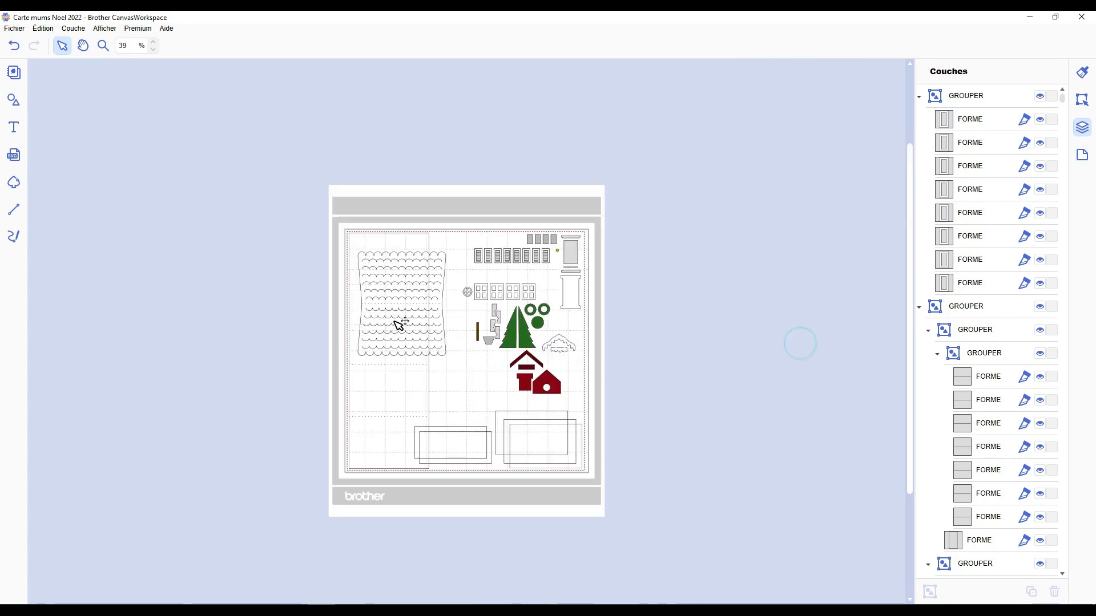
Move the scalloped roof piece down to the middle of the card base, and reopen the Serie ete 2023 6 project
{"action": "scroll", "coordinate": [447, 340], "scroll_direction": "up", "scroll_amount": 1}
{"action": "left_click_drag", "start_coordinate": [416, 301], "coordinate": [442, 379]}
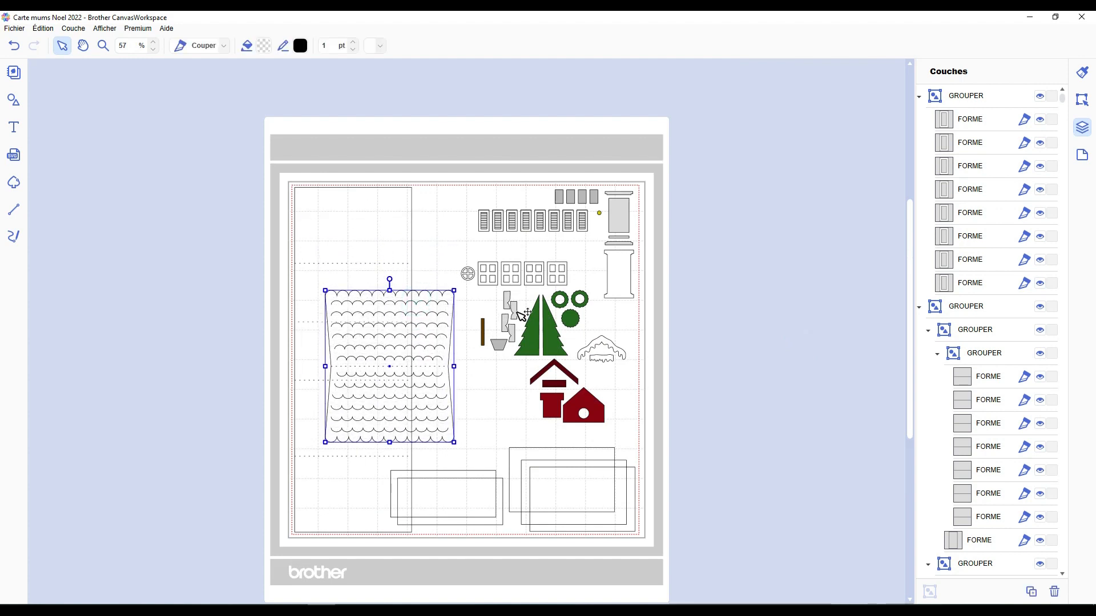
{"action": "left_click", "coordinate": [665, 300]}
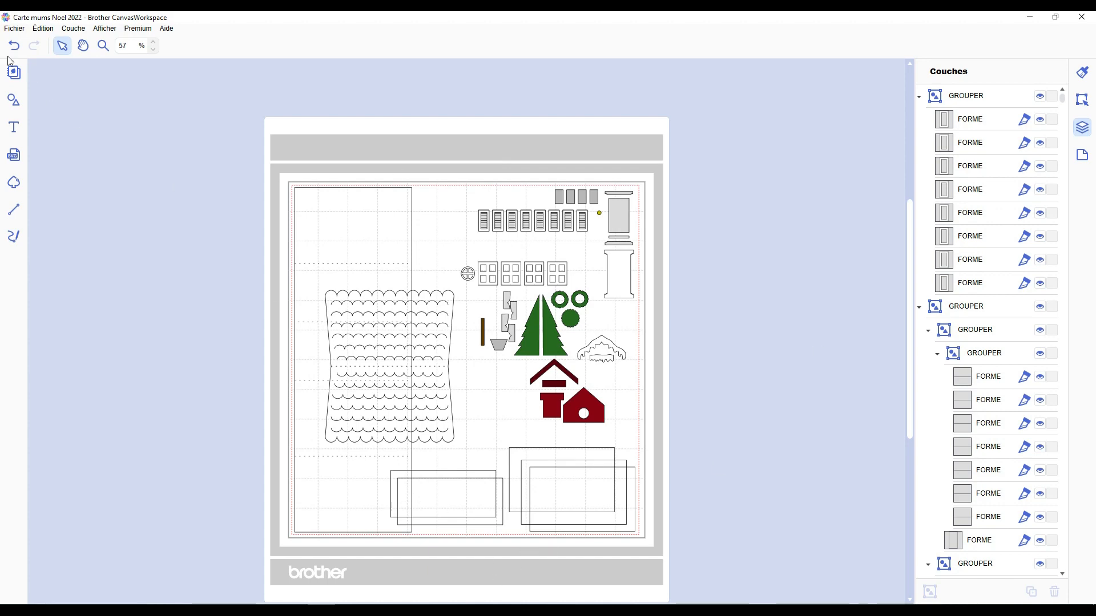
{"action": "left_click", "coordinate": [15, 28]}
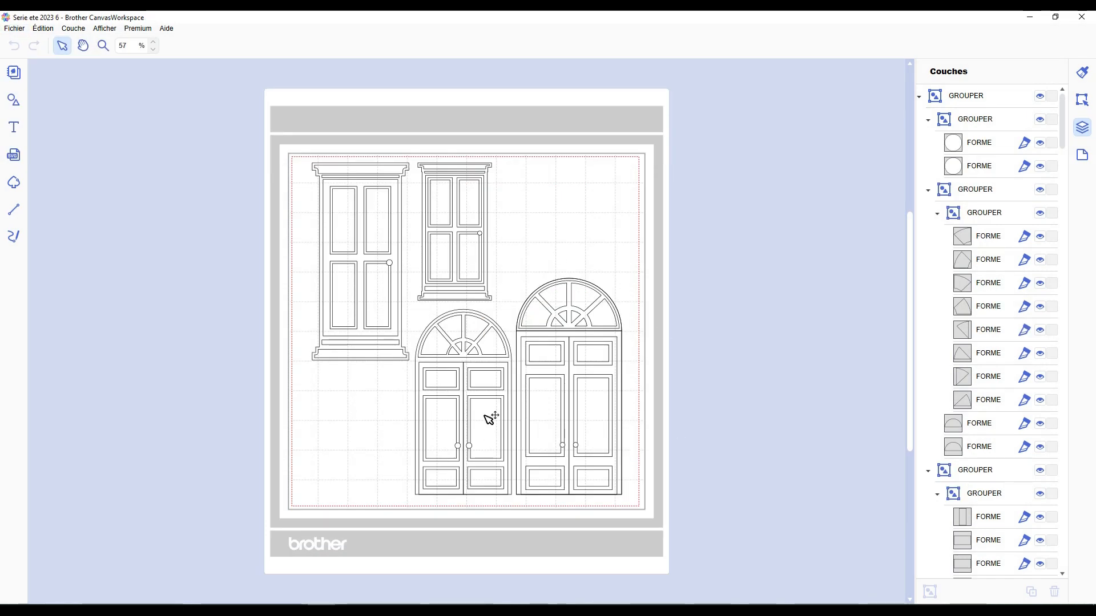